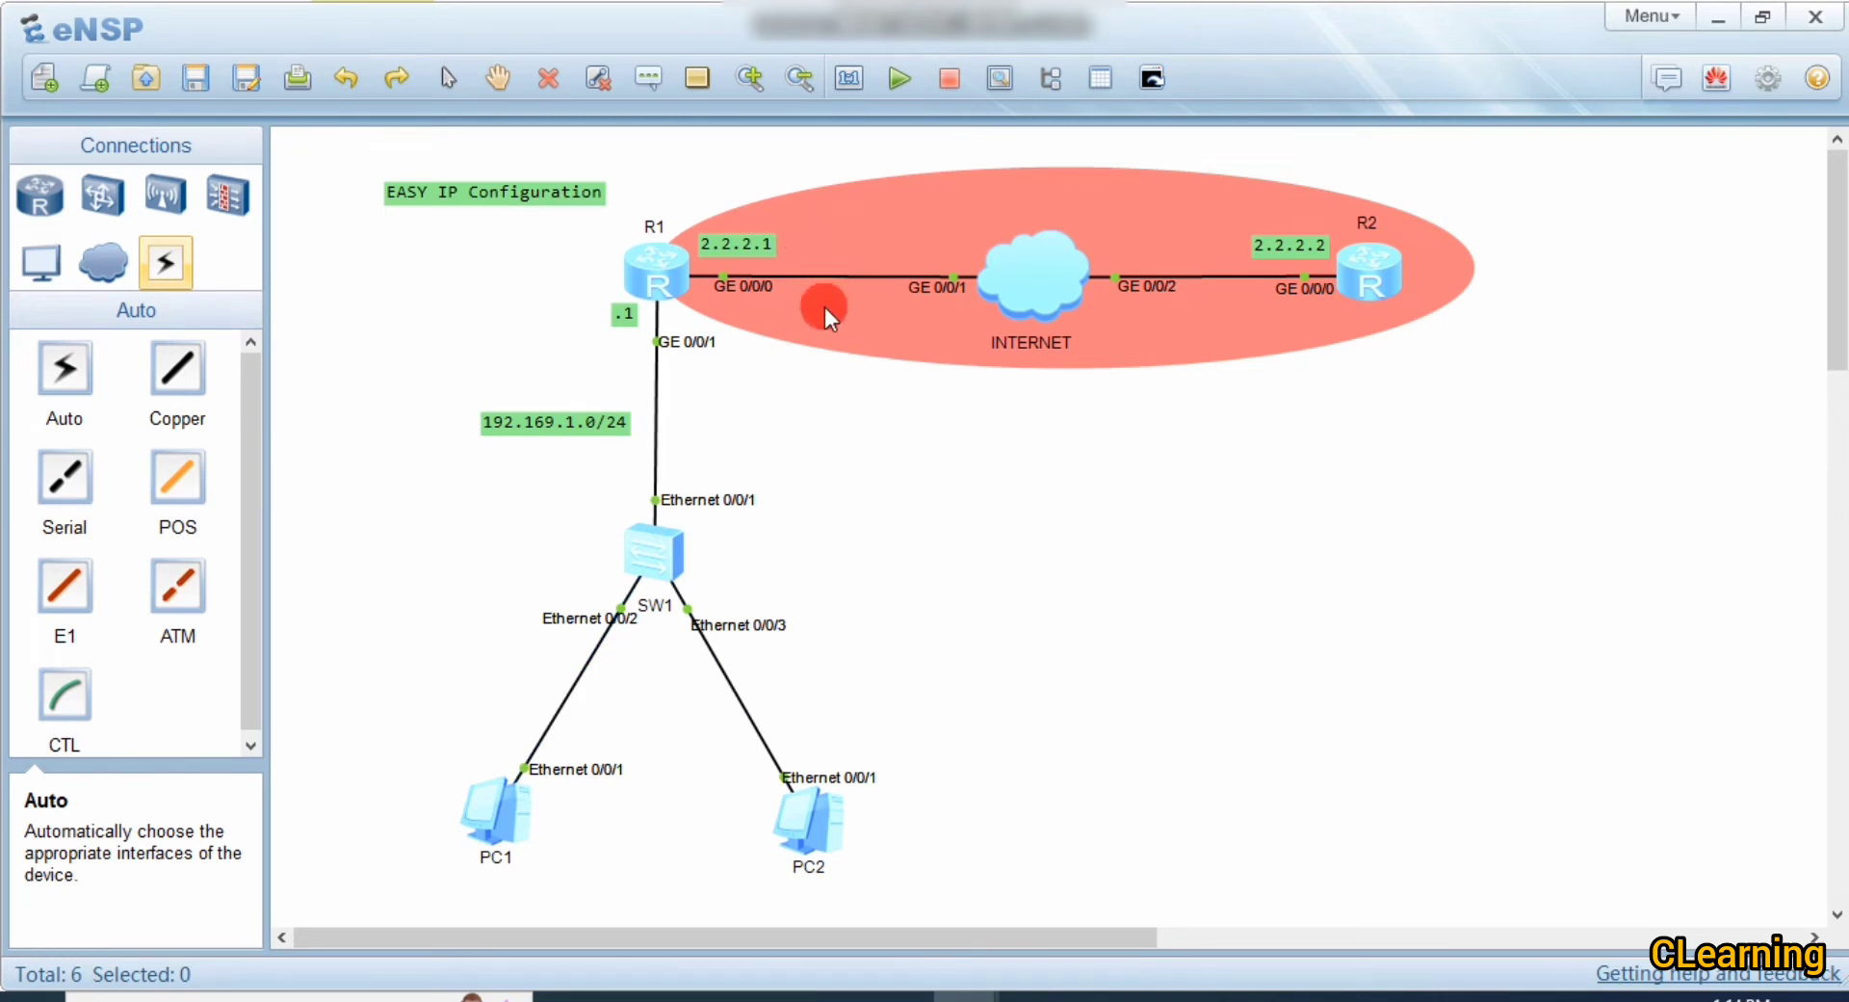
Step: Open router R1's command-line console and enter the system view
drag(843, 339, 843, 339)
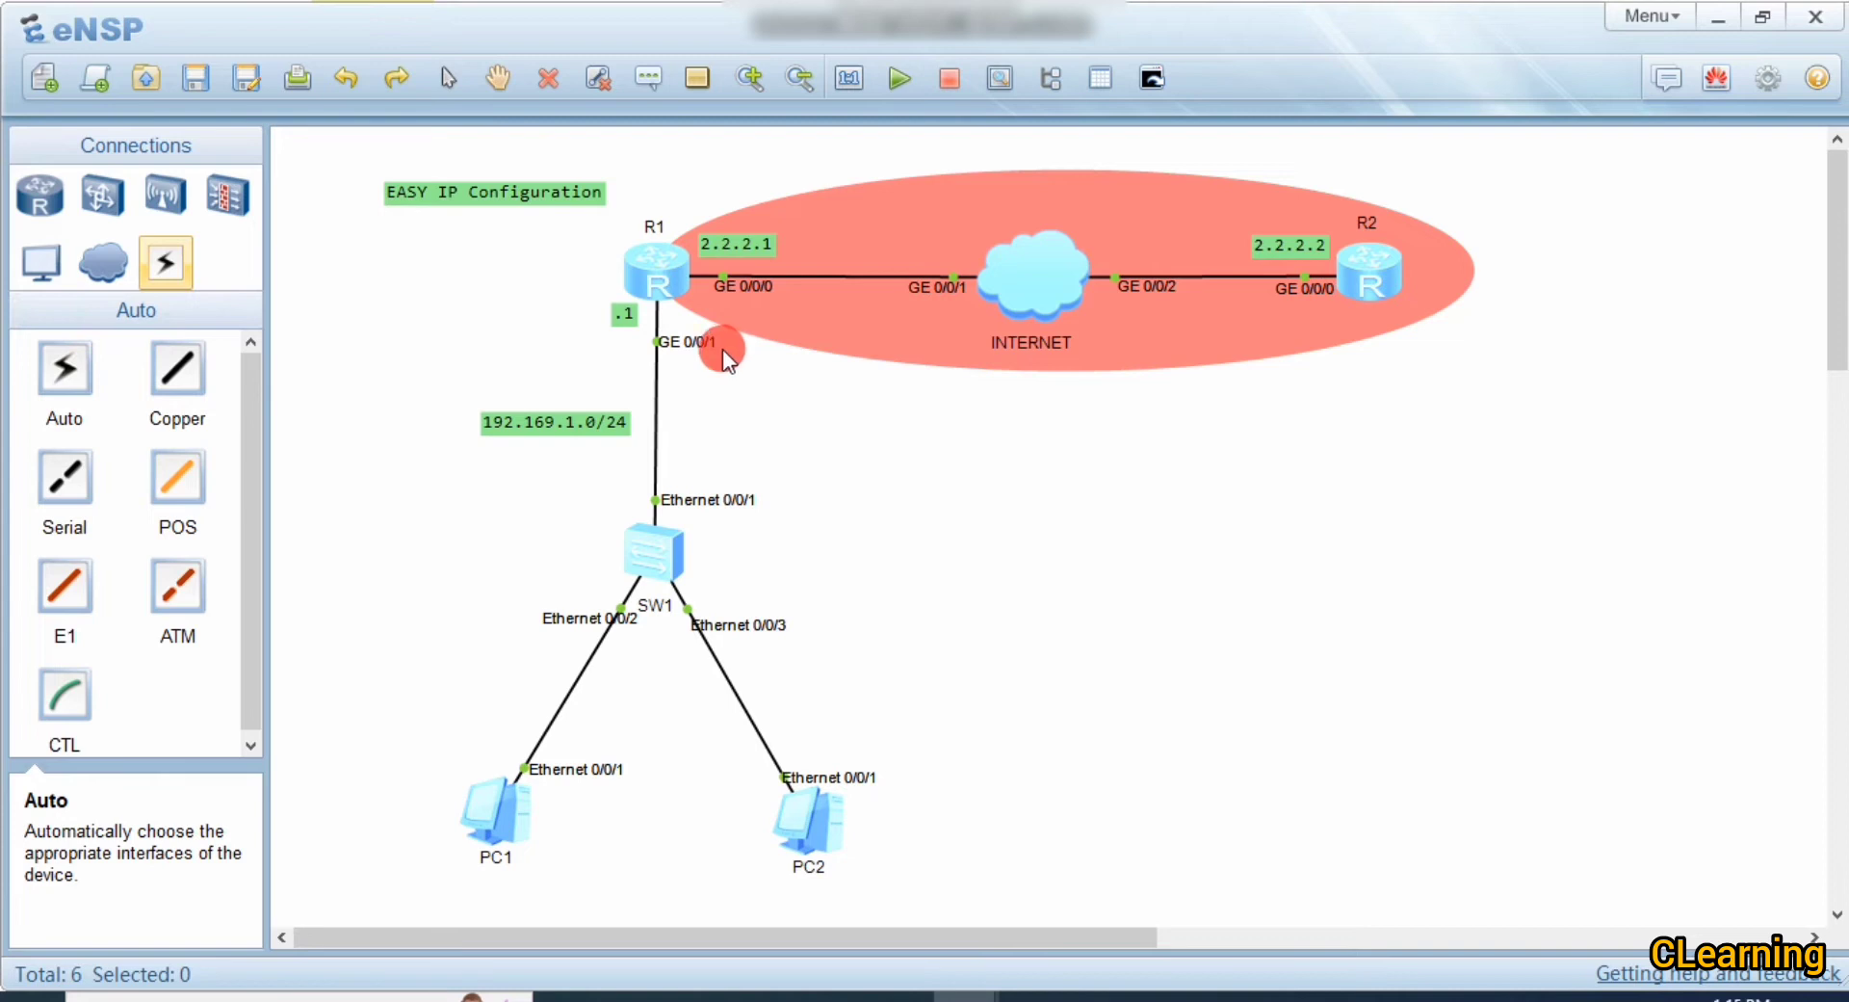
double_click(667, 280)
drag(747, 152, 975, 135)
key(Return)
text(SYS)
key(Return)
key(Return)
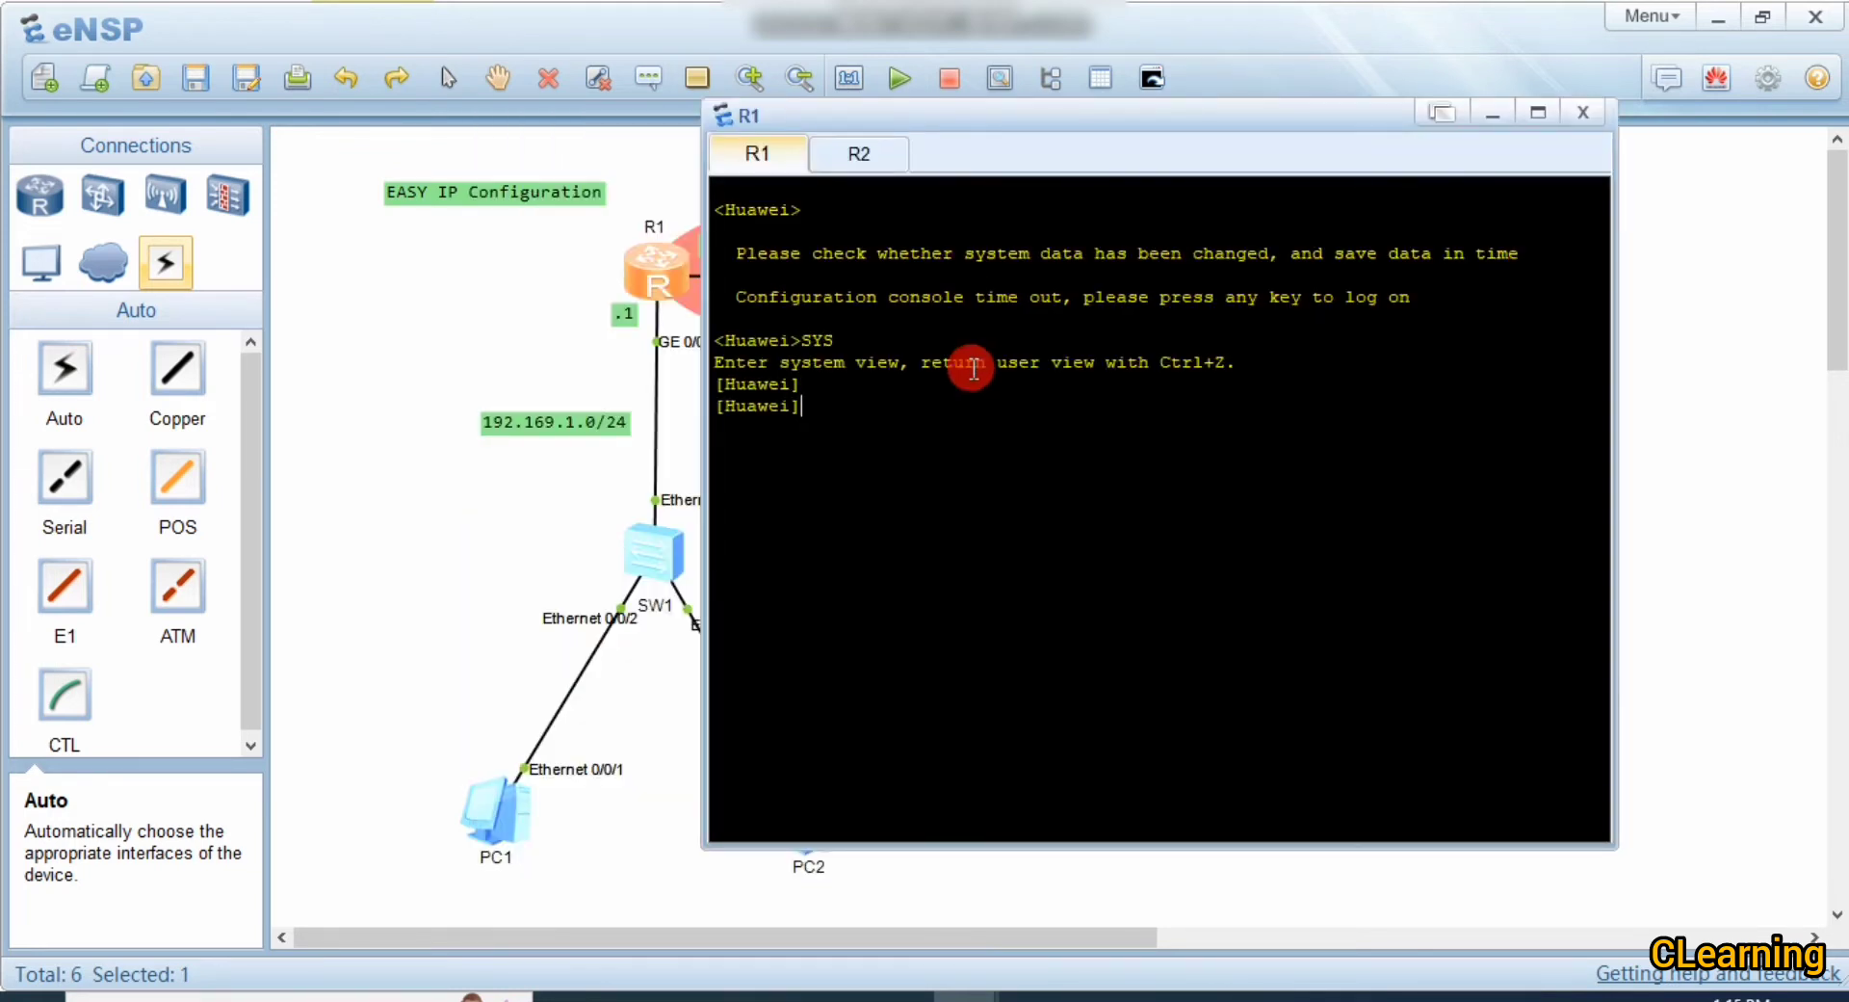
Step: Enter the configuration view of interface GigabitEthernet 0/0/0 on R1
text(INT)
key(Tab)
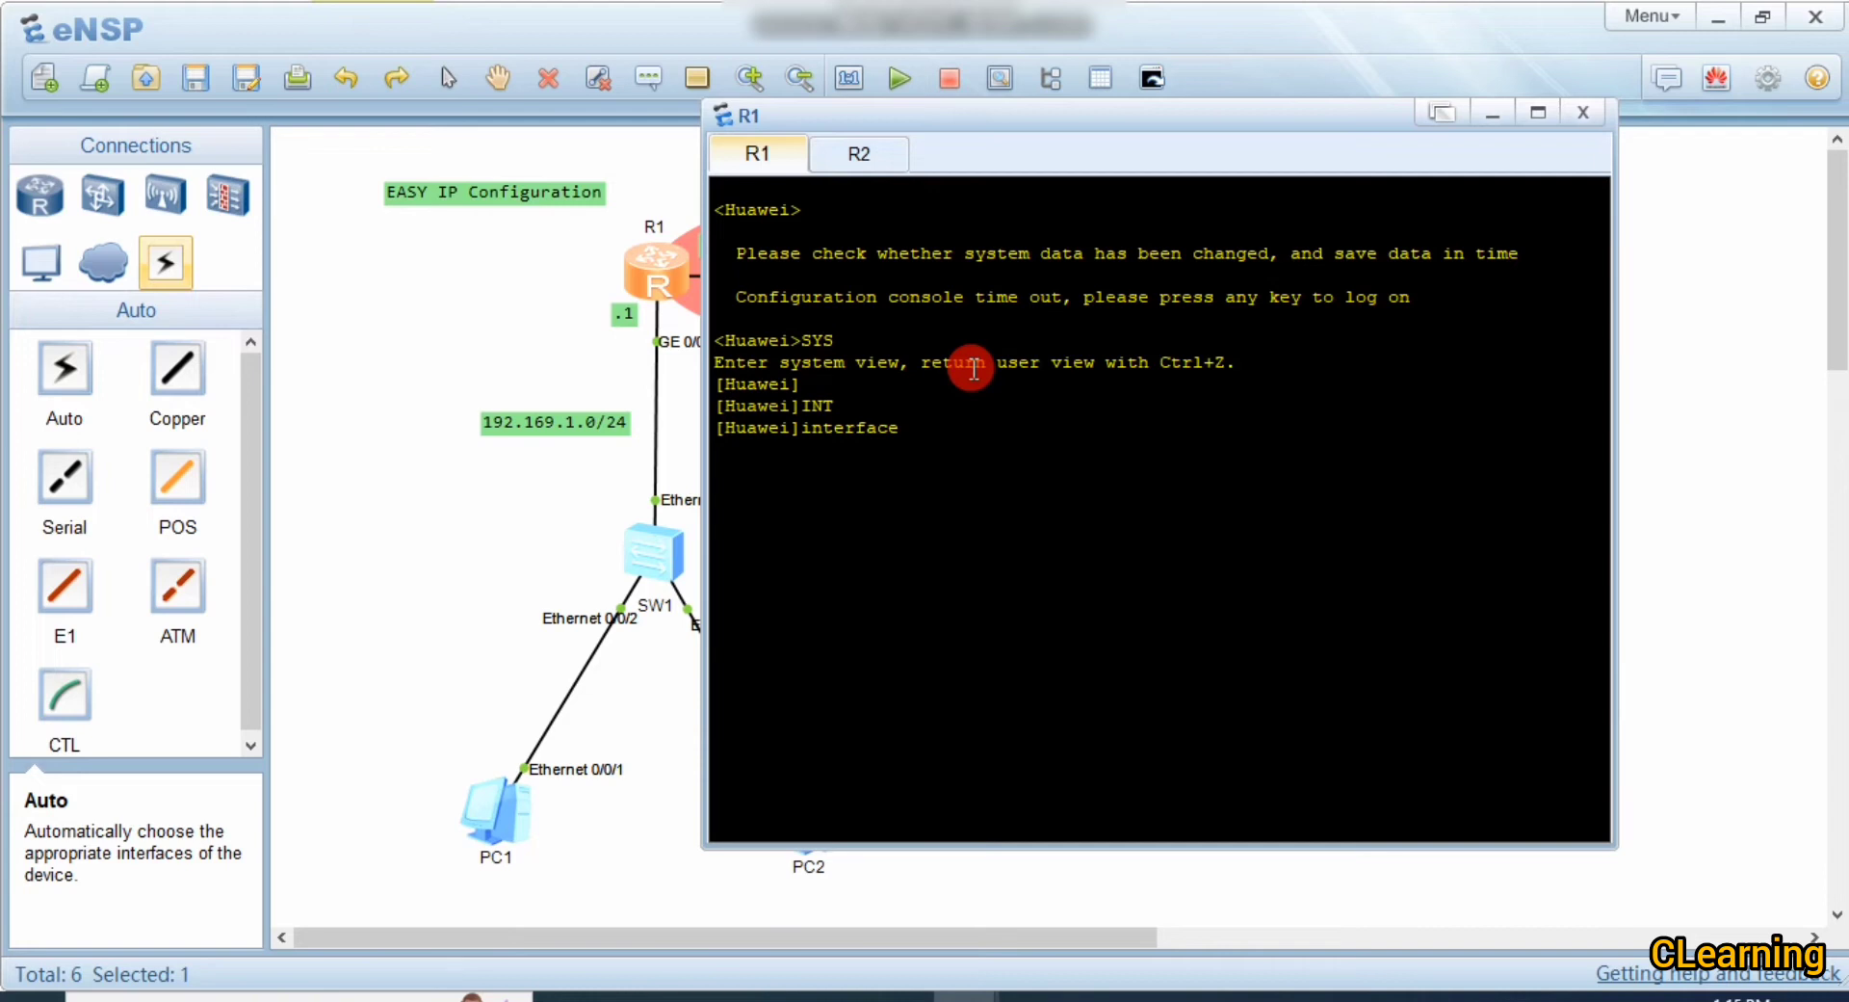
text(G)
key(Tab)
text(0/0/0)
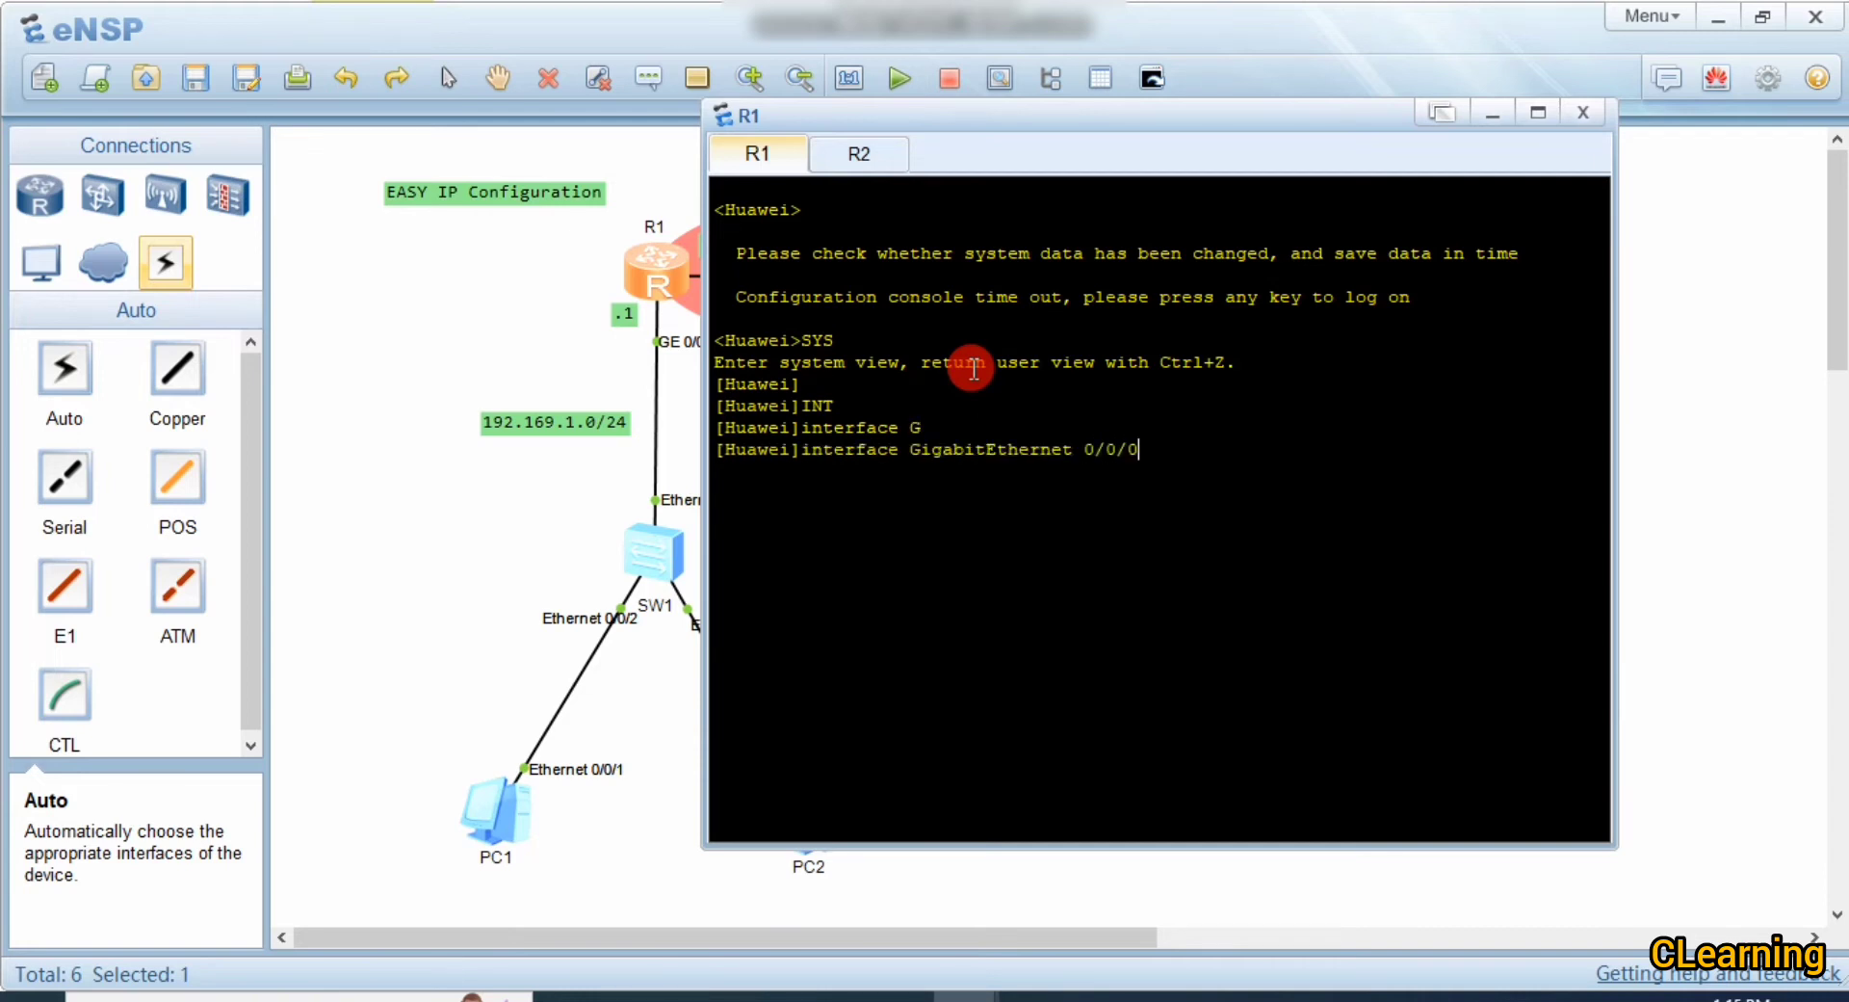
key(Return)
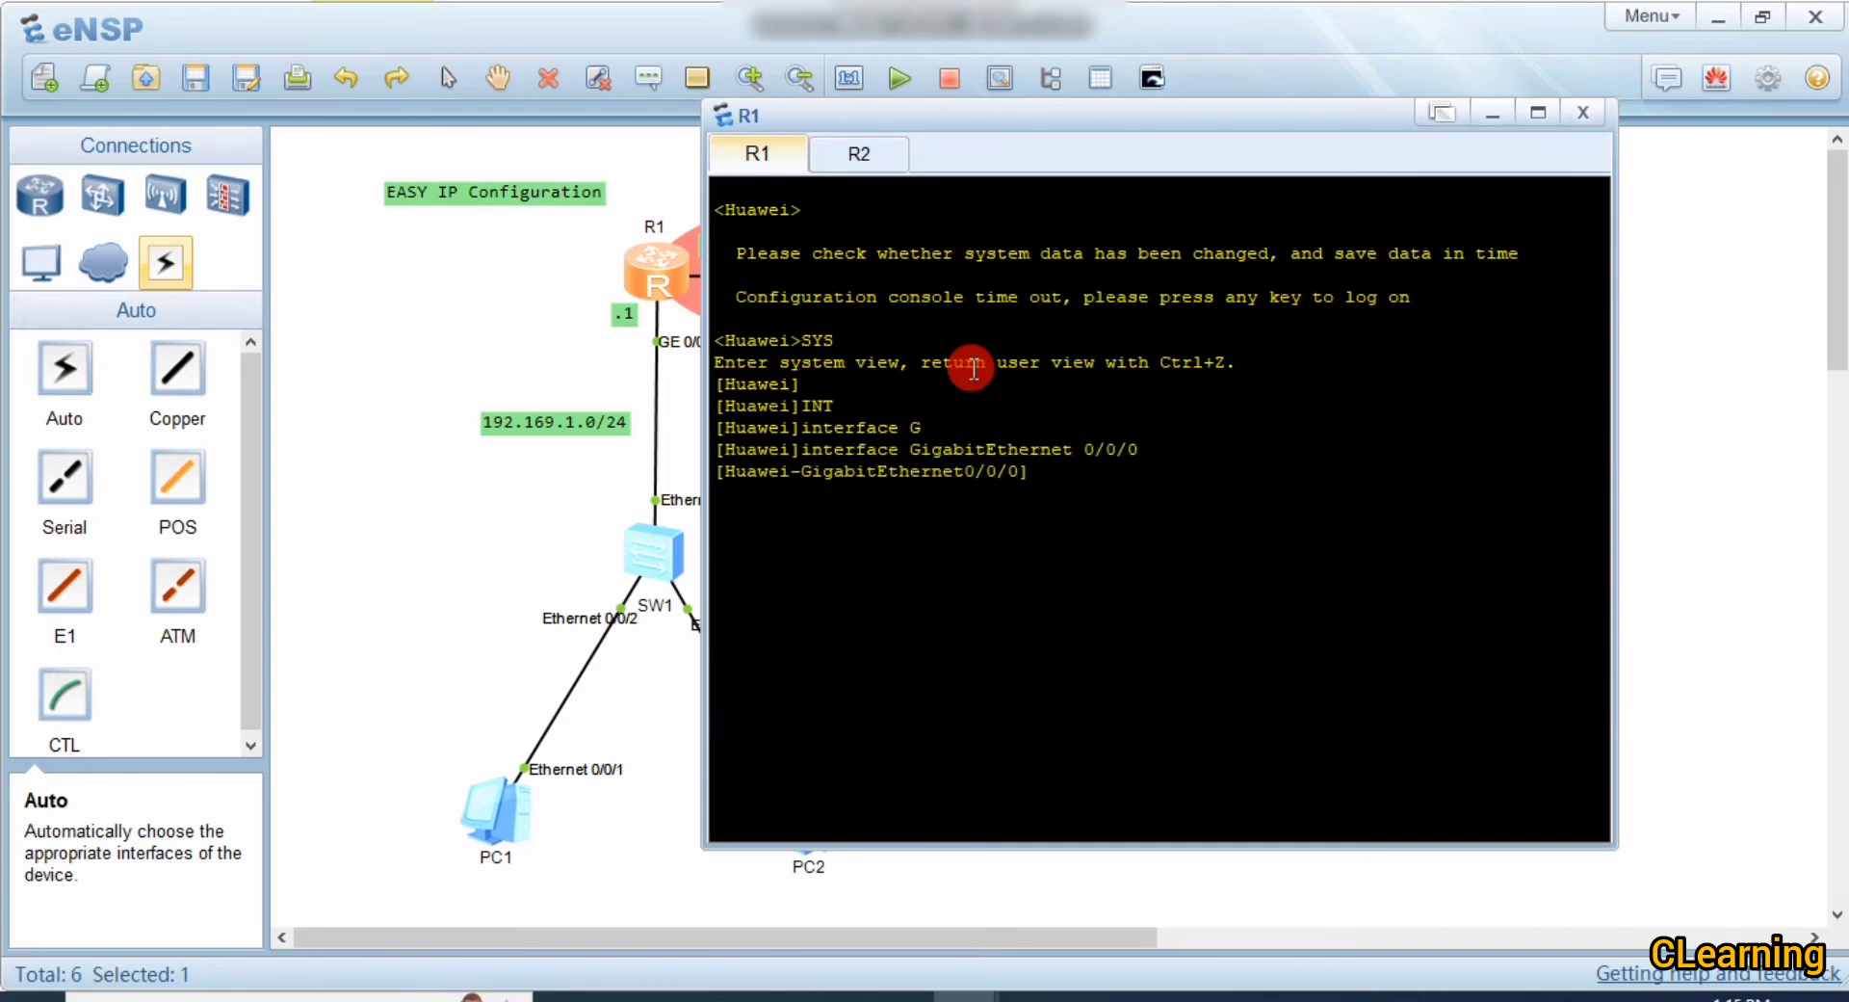
Step: Assign IP address 2.2.2.1 with mask length 24 to R1's GigabitEthernet 0/0/0, keeping the topology's R1 label in view
text(IP AD)
key(Tab)
text(2)
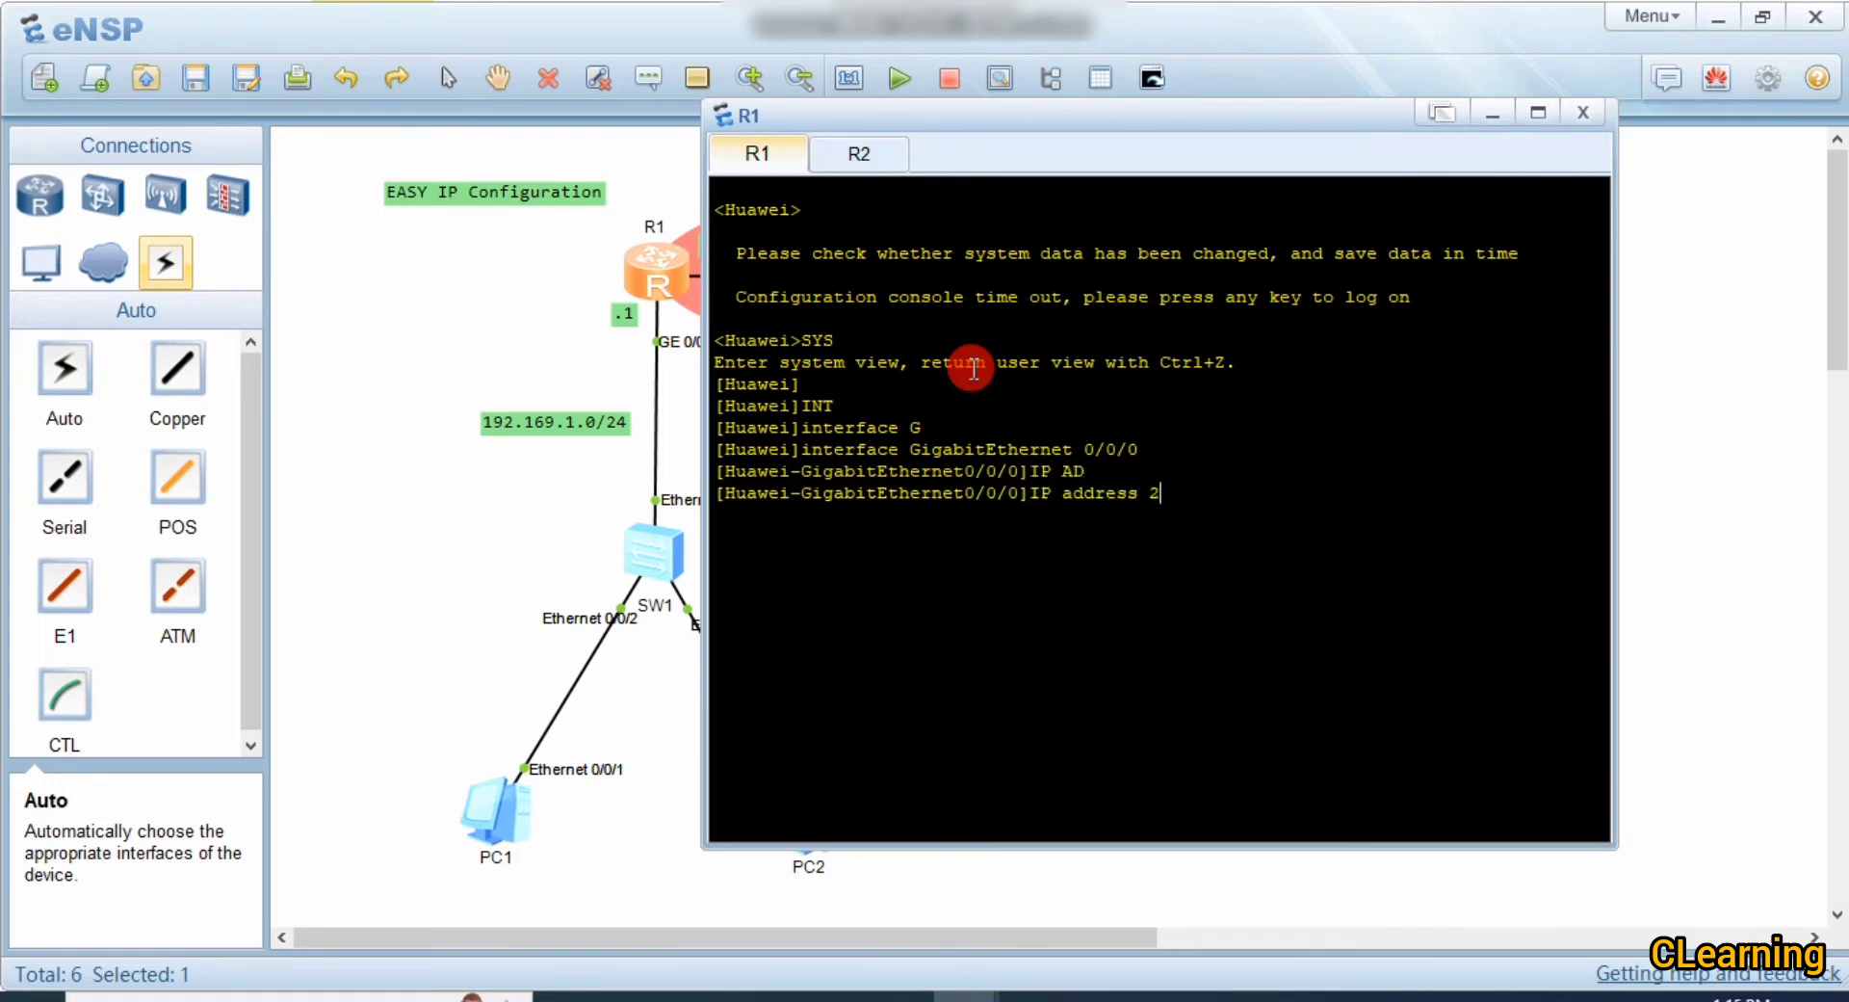
text(.2.2.1)
drag(974, 113, 1216, 212)
click(724, 159)
click(1362, 674)
text(24)
key(Return)
key(Return)
key(Return)
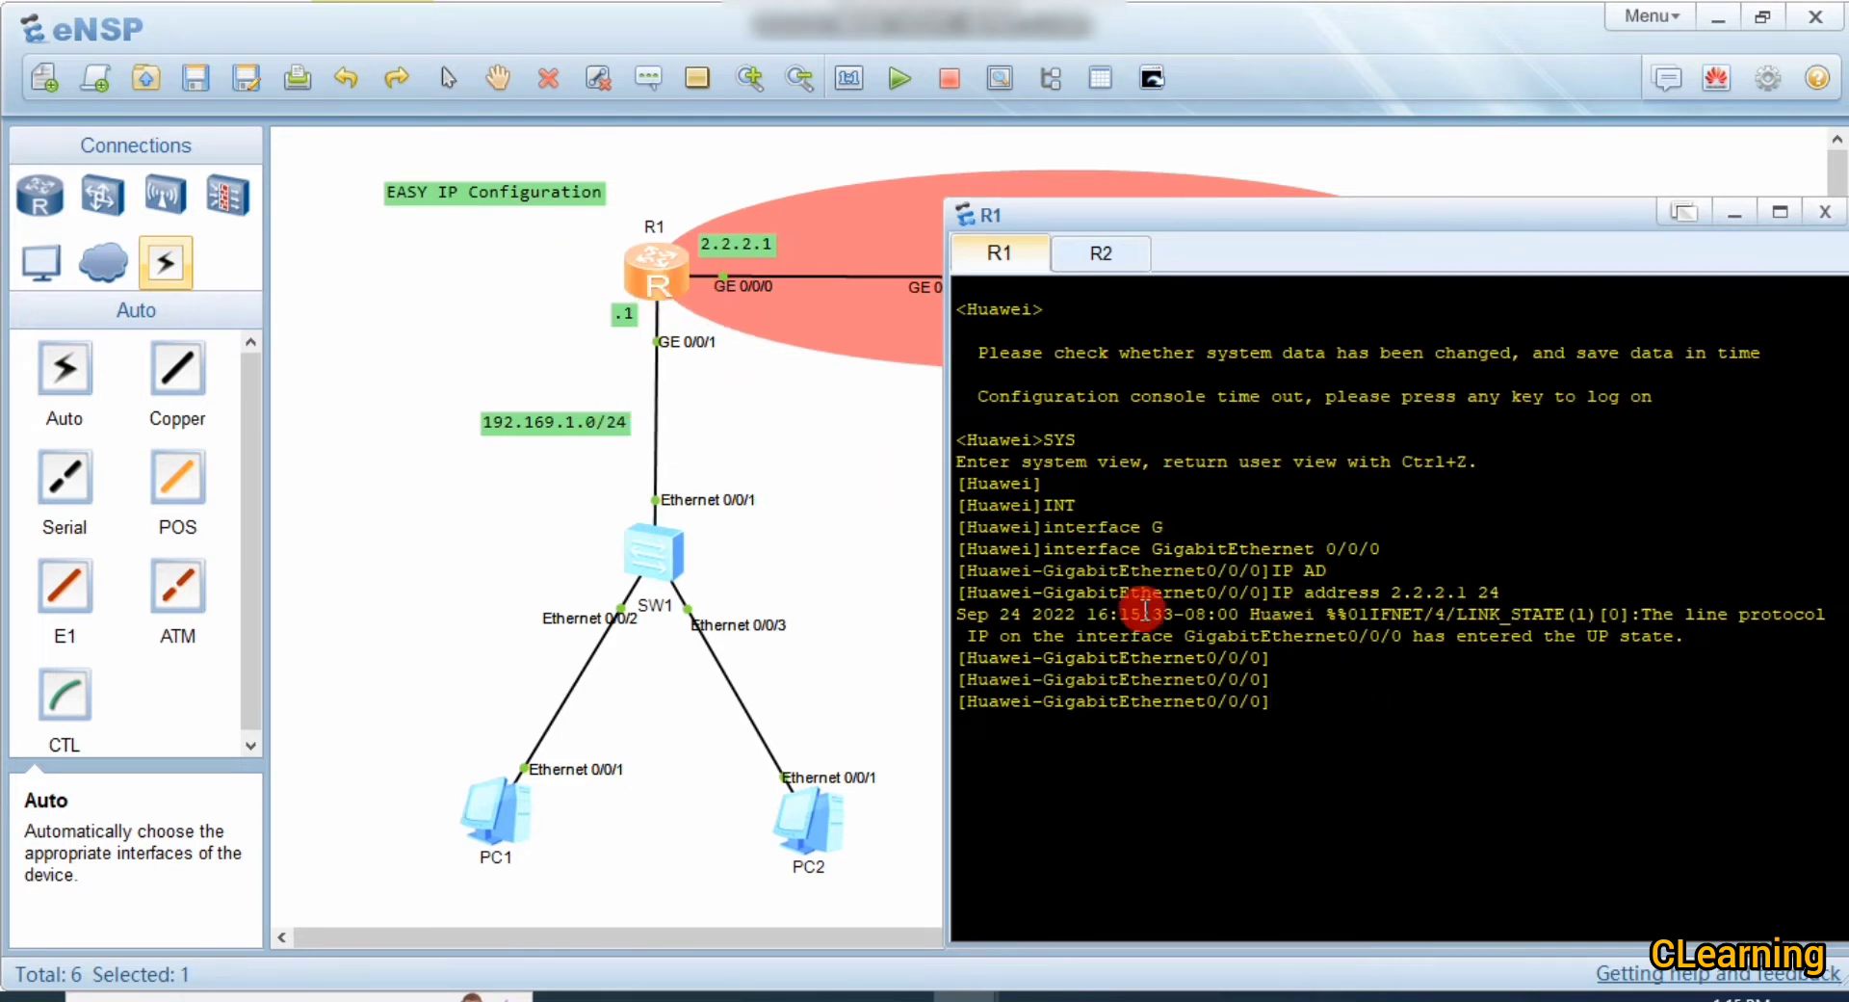
Step: Switch R1's configuration to interface GigabitEthernet 0/0/1
key(Up)
key(Up)
key(BackSpace)
text(1)
key(Return)
key(Return)
key(Return)
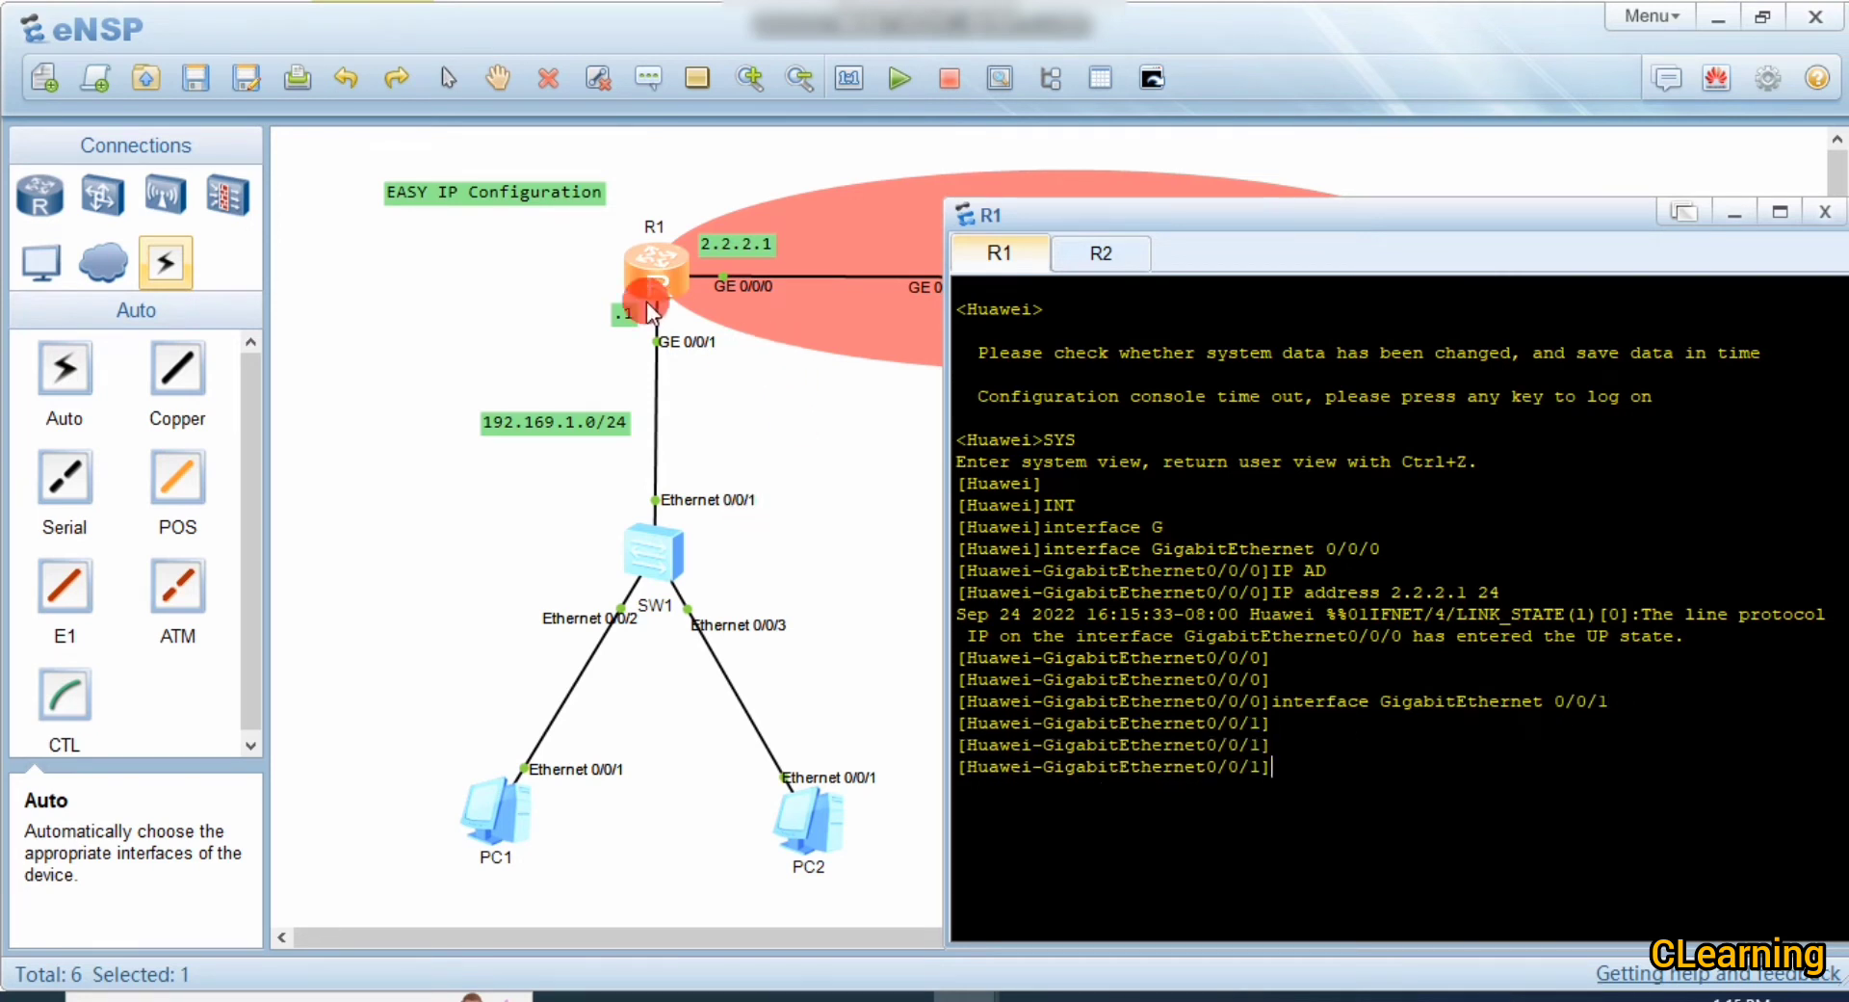
Step: Assign IP address 192.168.1.1 with mask length 24 to R1's GigabitEthernet 0/0/1
text(IP AD)
key(Tab)
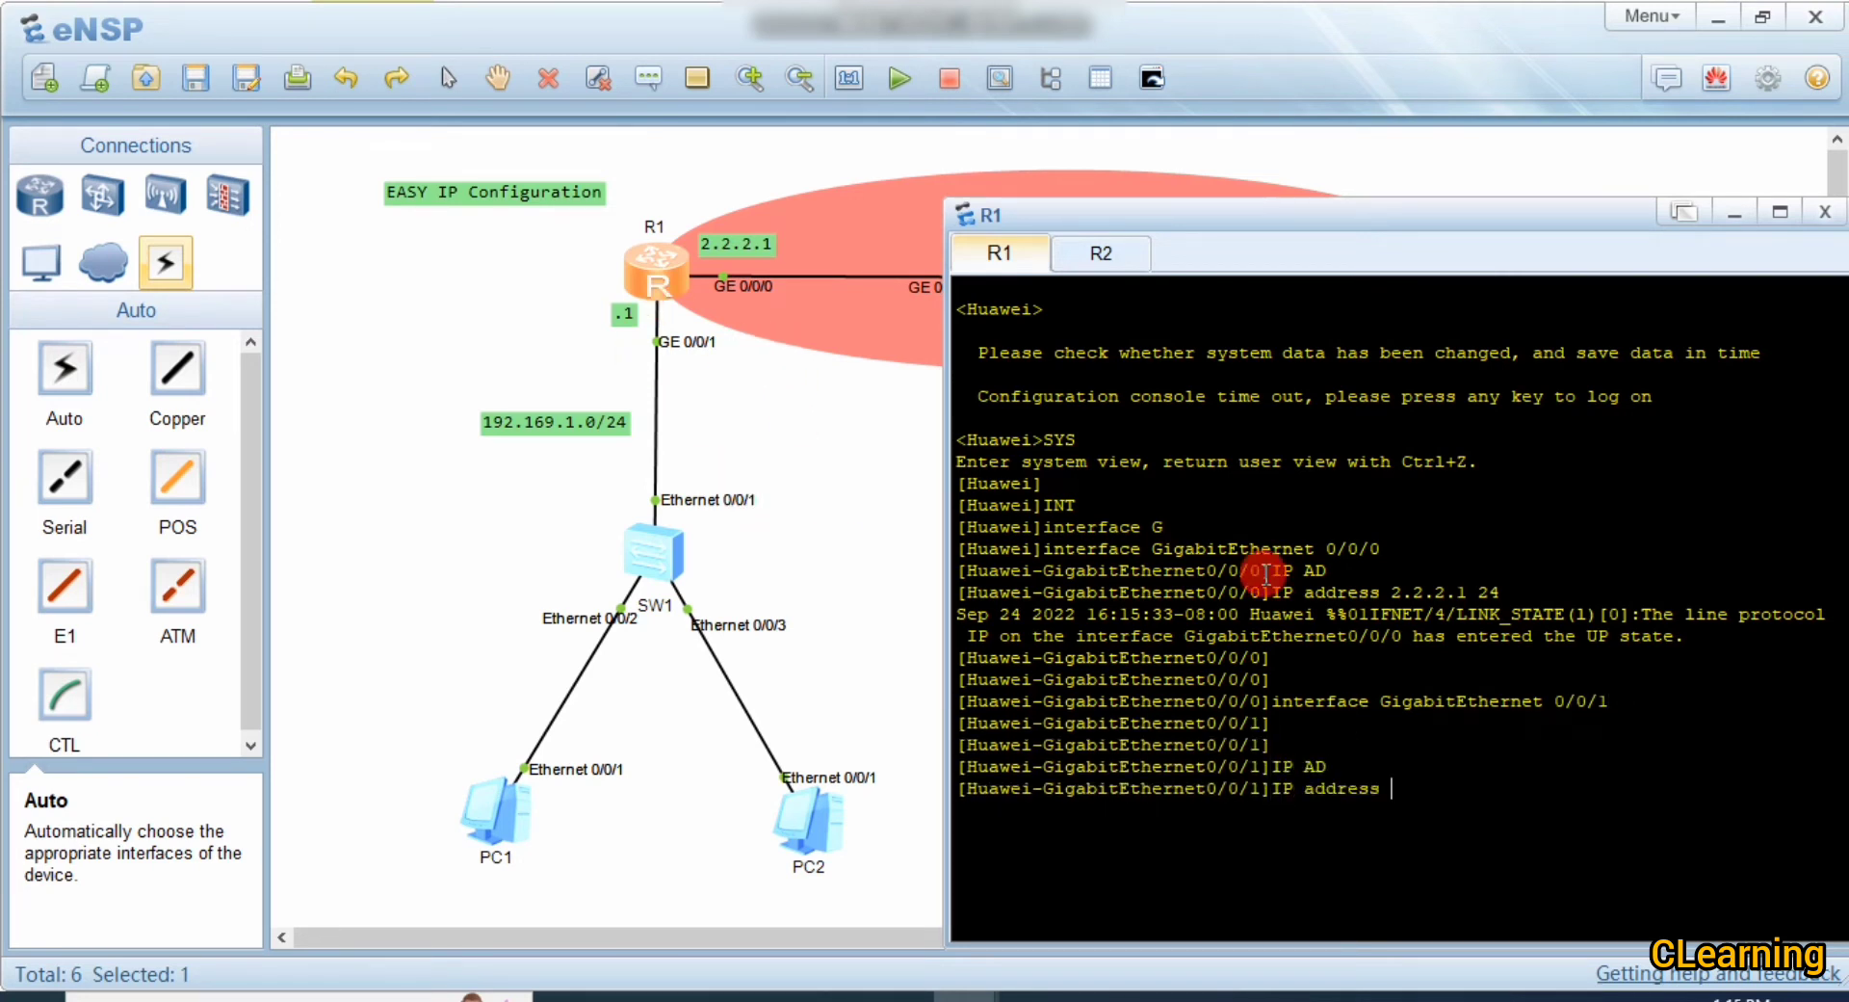
text(192.168.1.1 24)
key(Return)
key(Return)
key(Return)
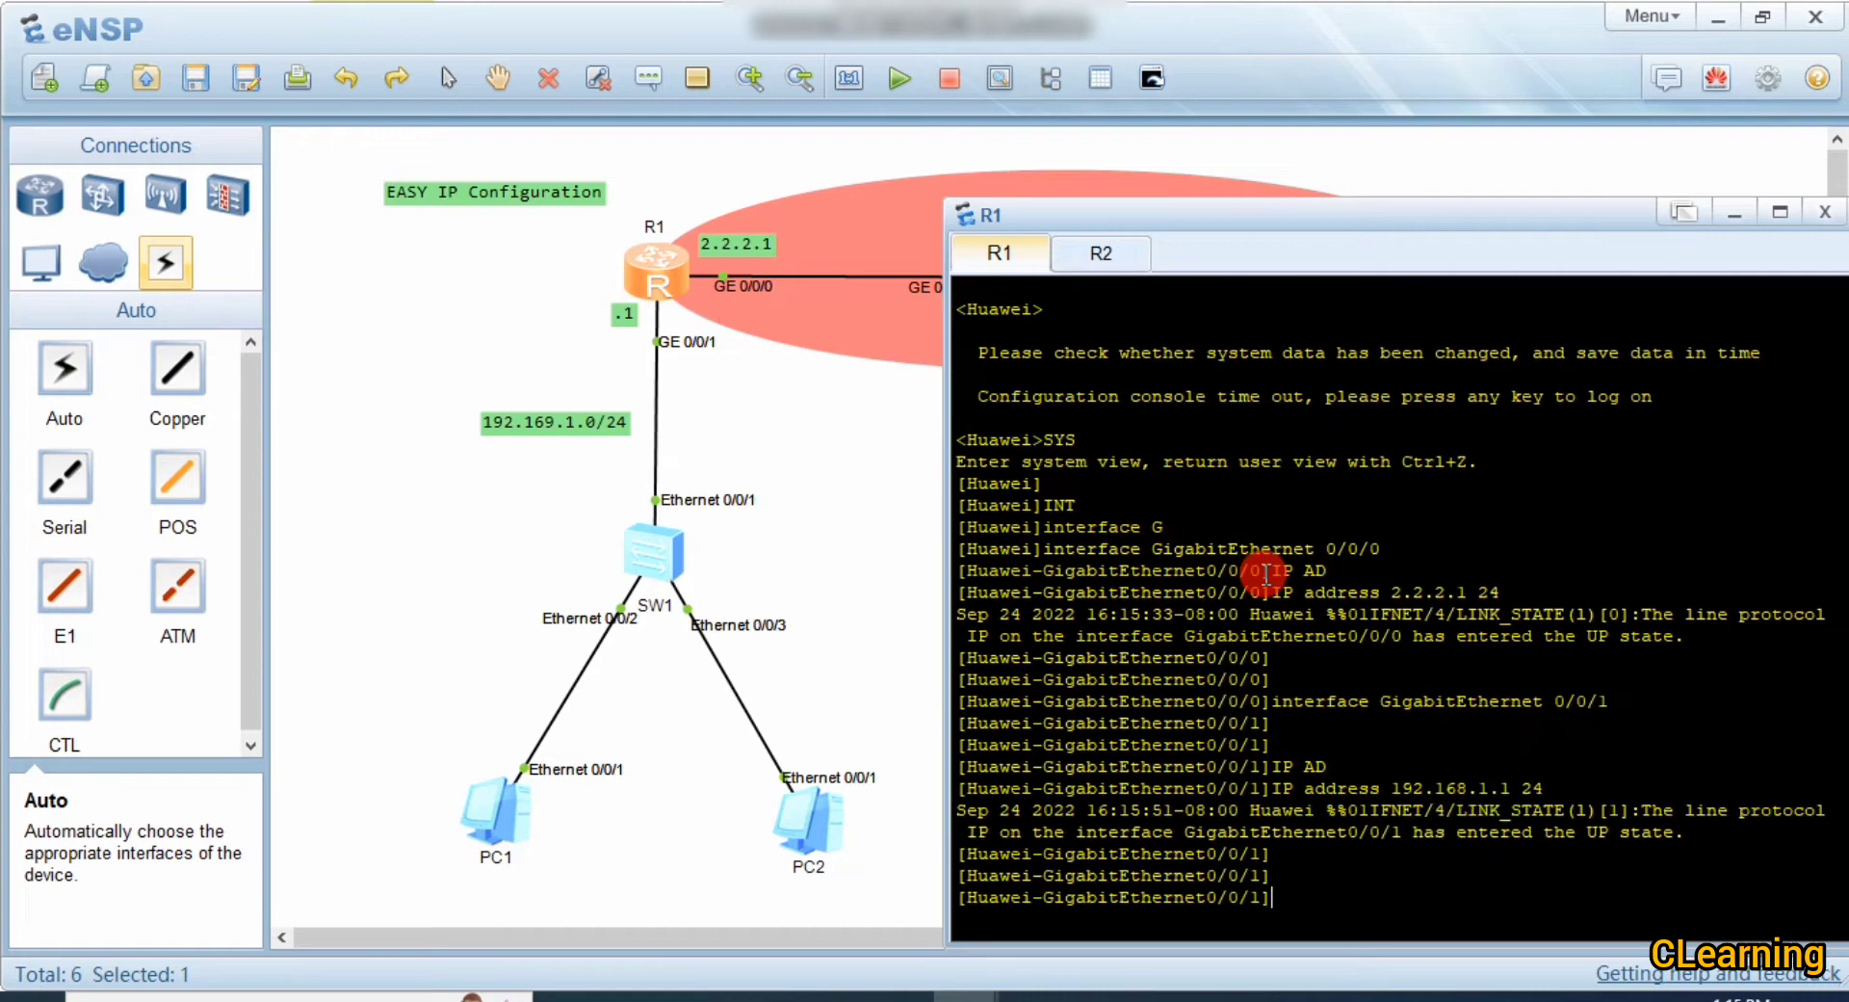
Step: Enable the DHCP service on R1
text(DH)
key(Tab)
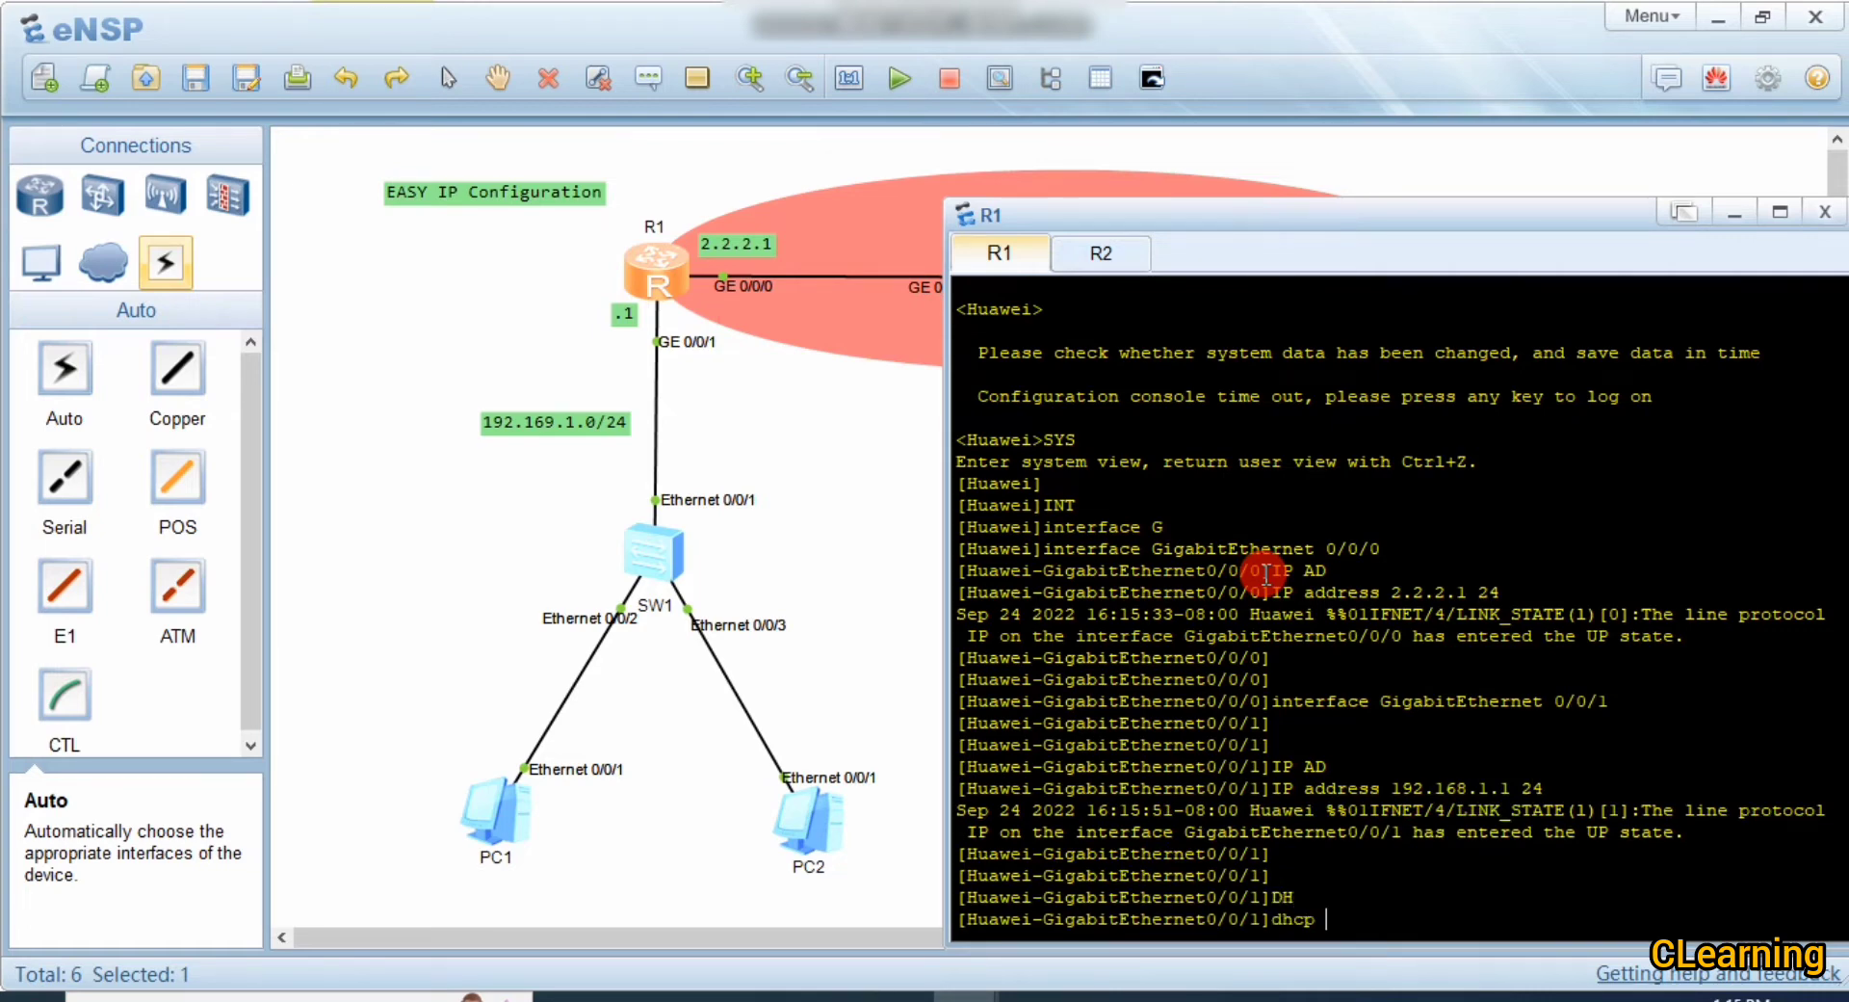
text(EN)
key(Tab)
key(Return)
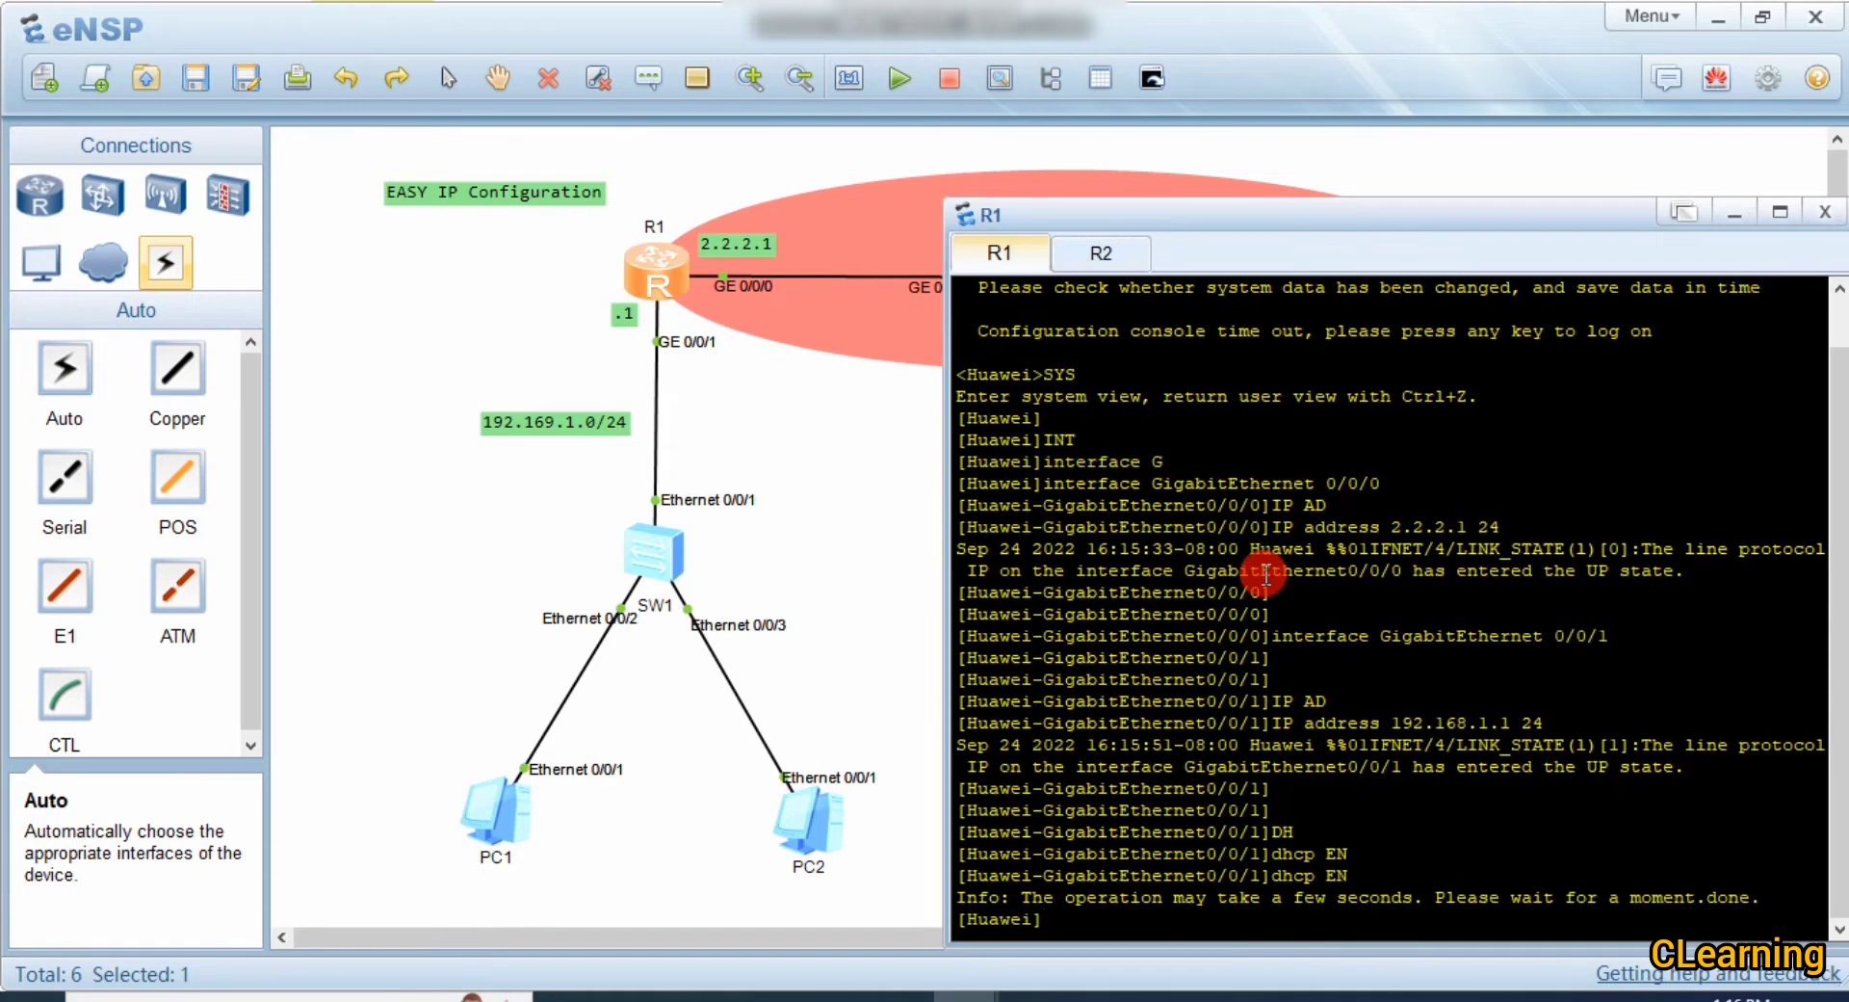
Step: Return from R1's system view to the configuration view of GigabitEthernet 0/0/1
text(dh)
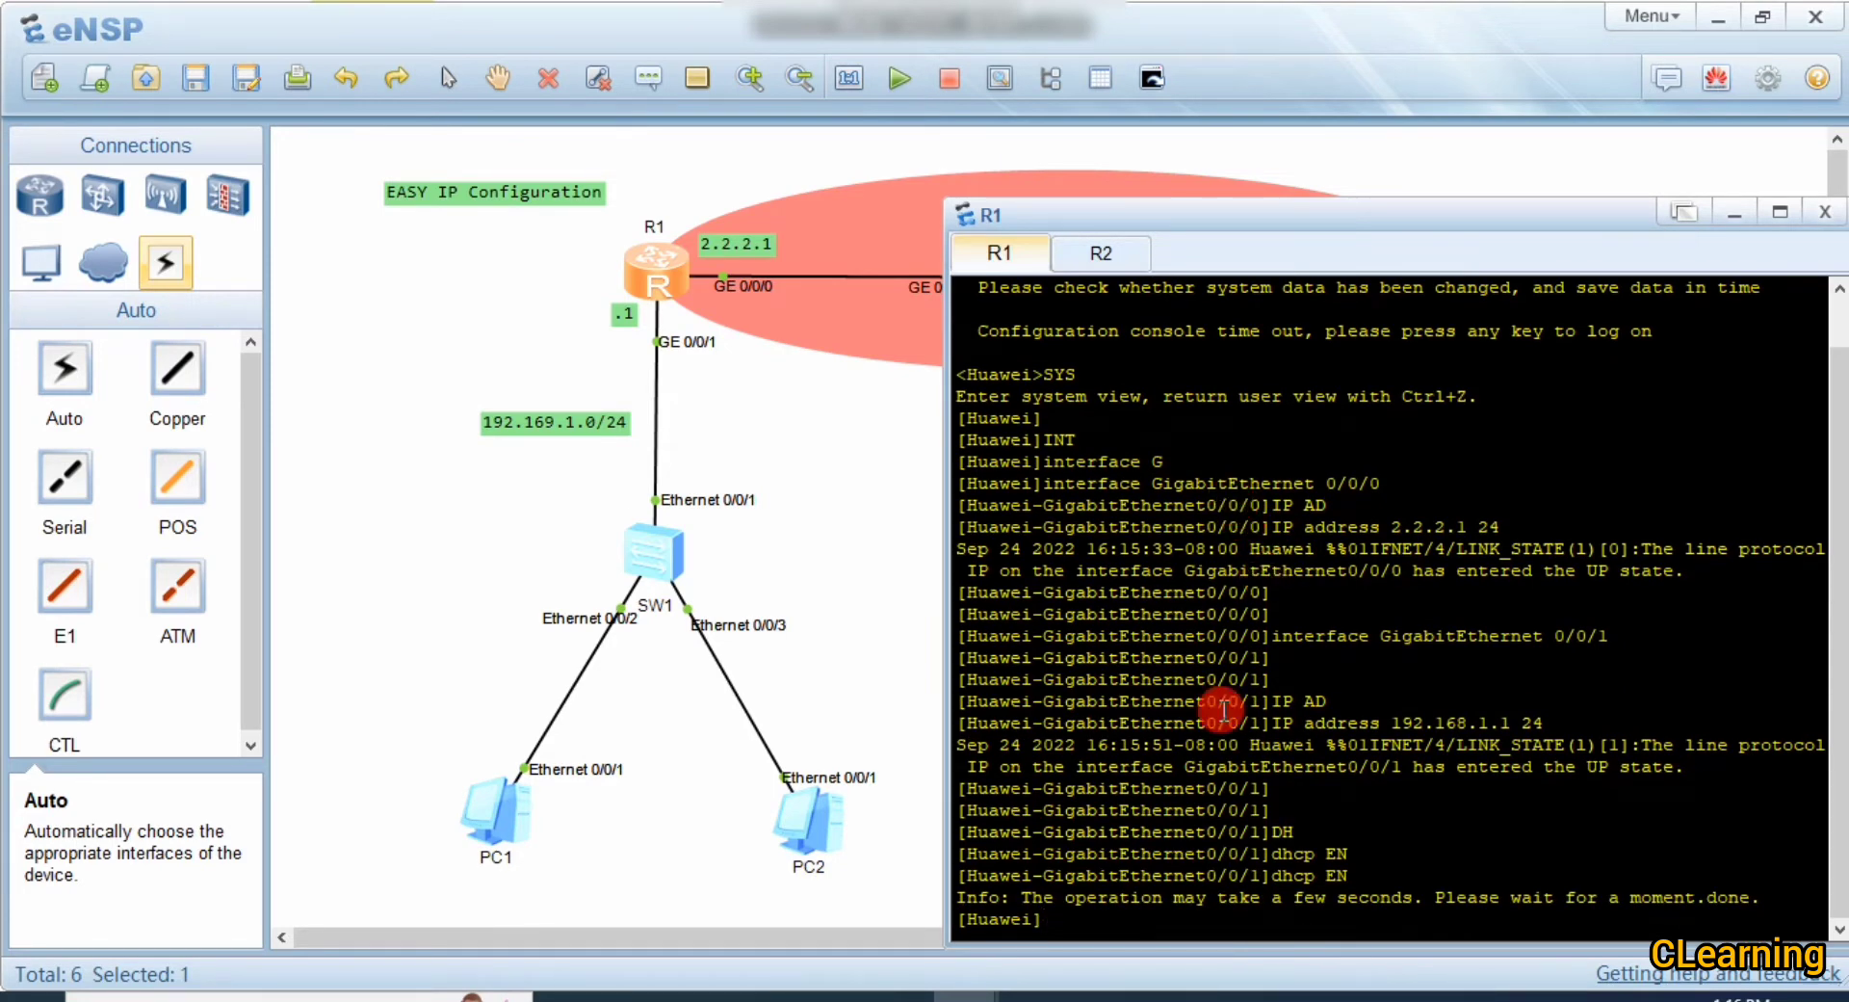
key(Tab)
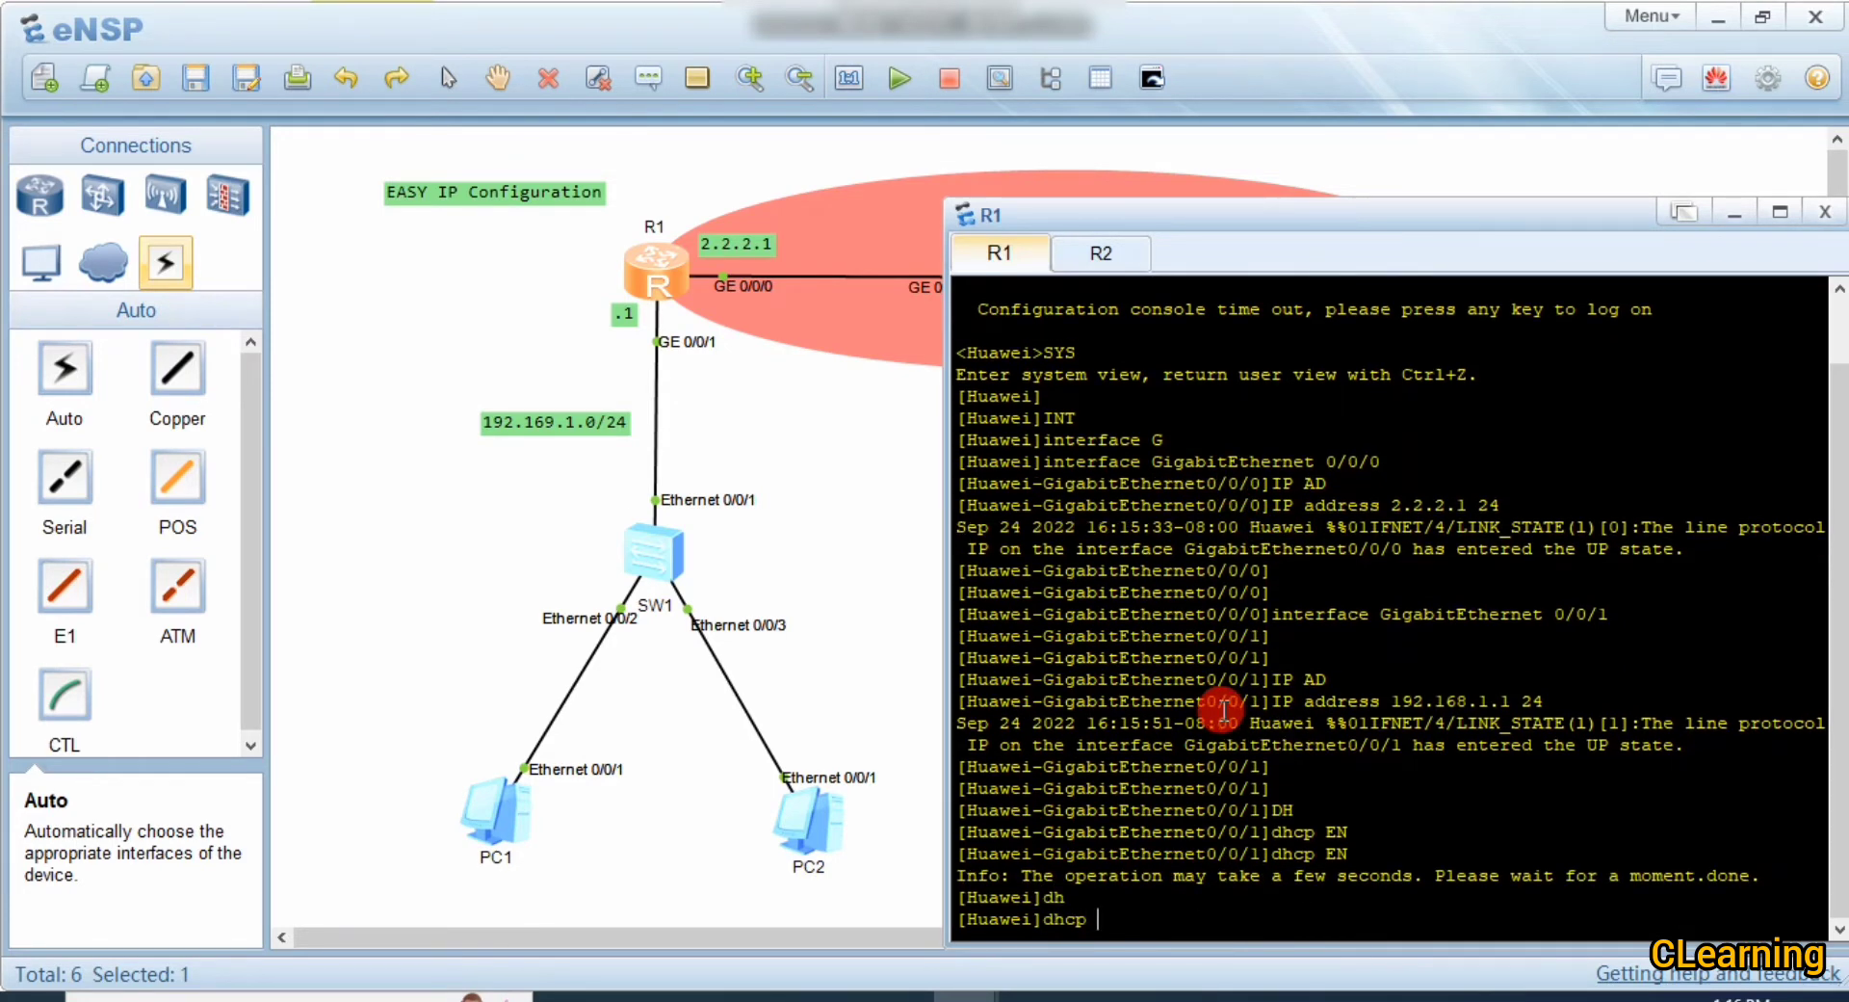
key(BackSpace)
key(BackSpace)
key(BackSpace)
key(BackSpace)
key(Up)
key(Up)
key(Up)
key(Return)
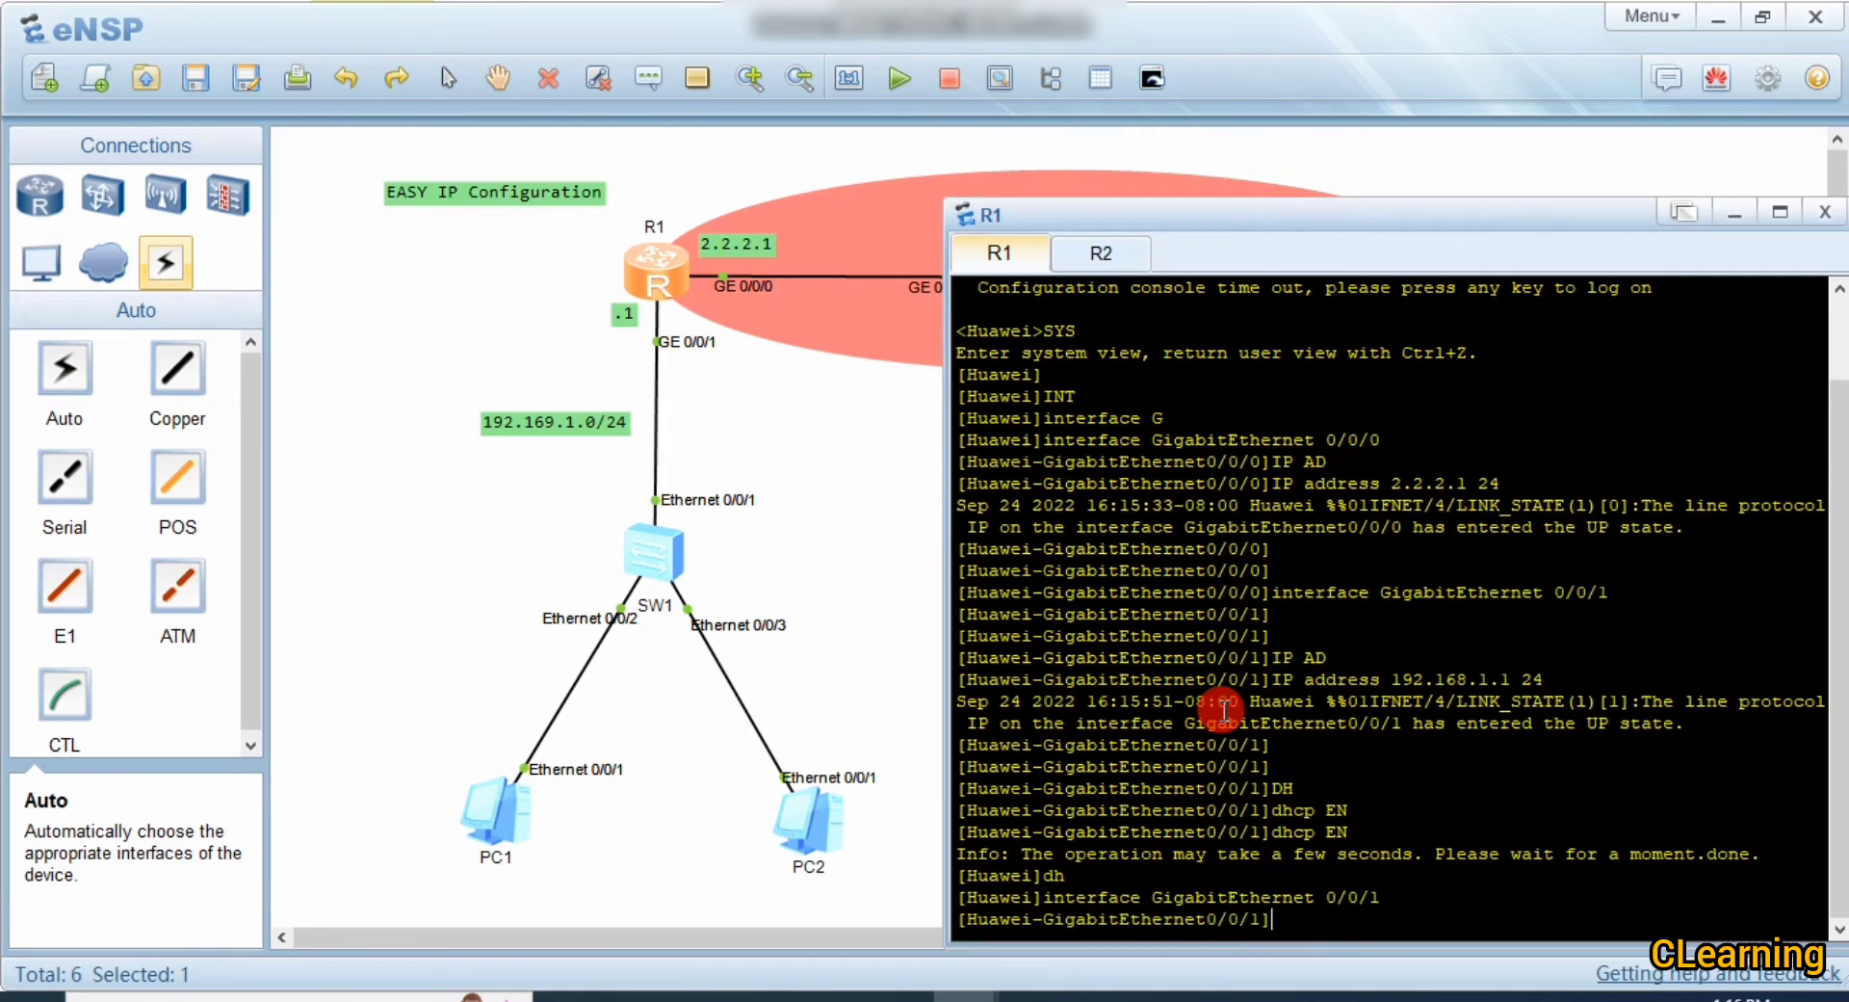
Step: Apply dhcp select interface on GigabitEthernet 0/0/1 so R1 serves addresses from the interface's own subnet
drag(1358, 236, 1308, 193)
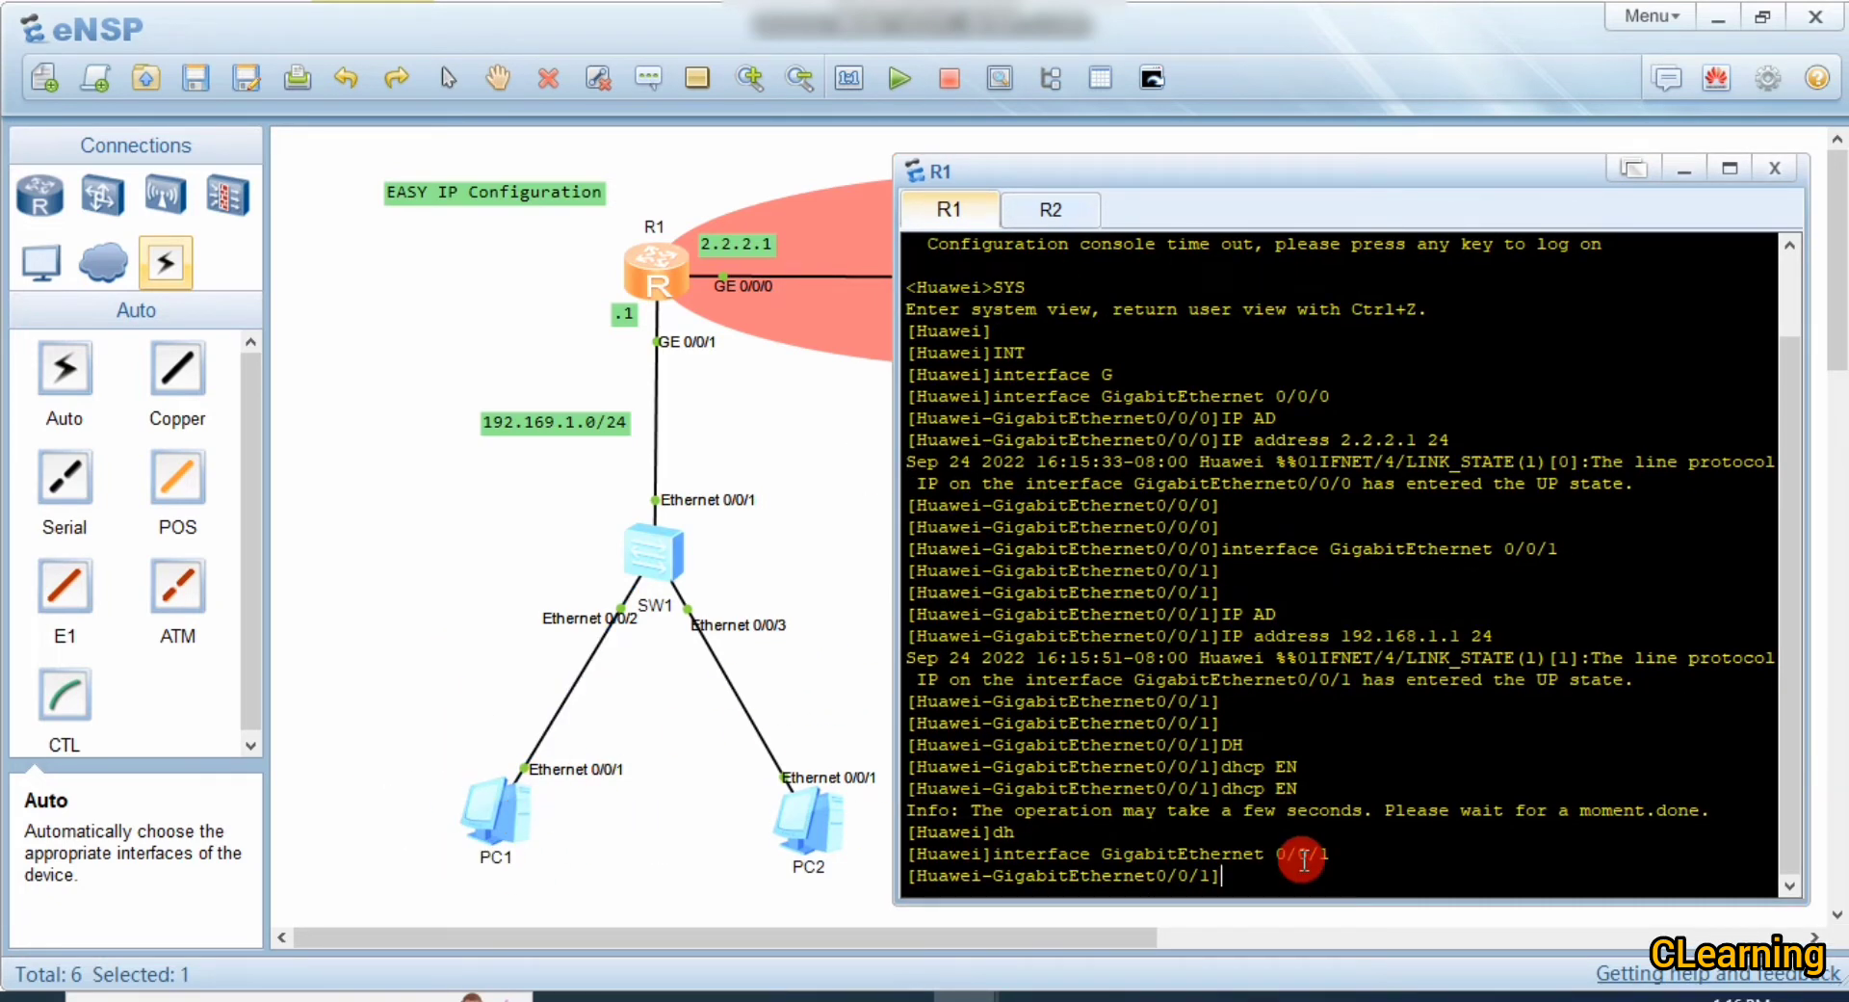
text(dh)
key(Tab)
text(sel)
key(Tab)
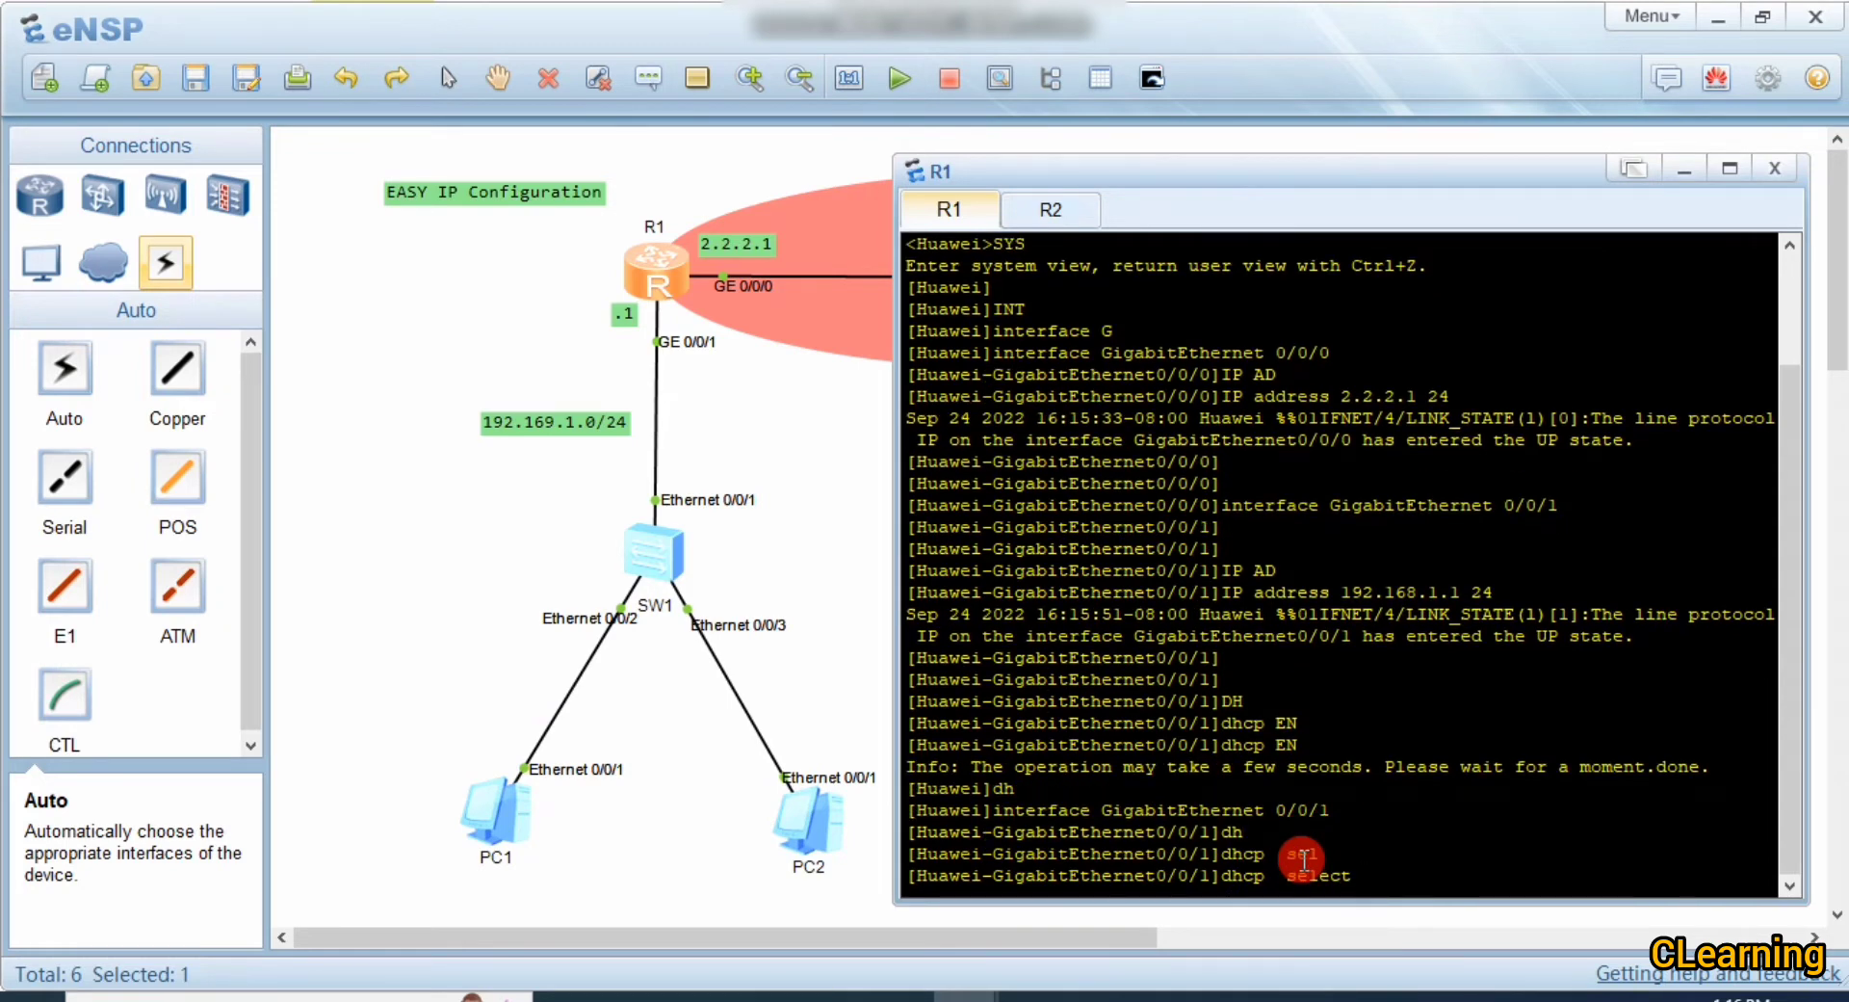
text(int)
key(Tab)
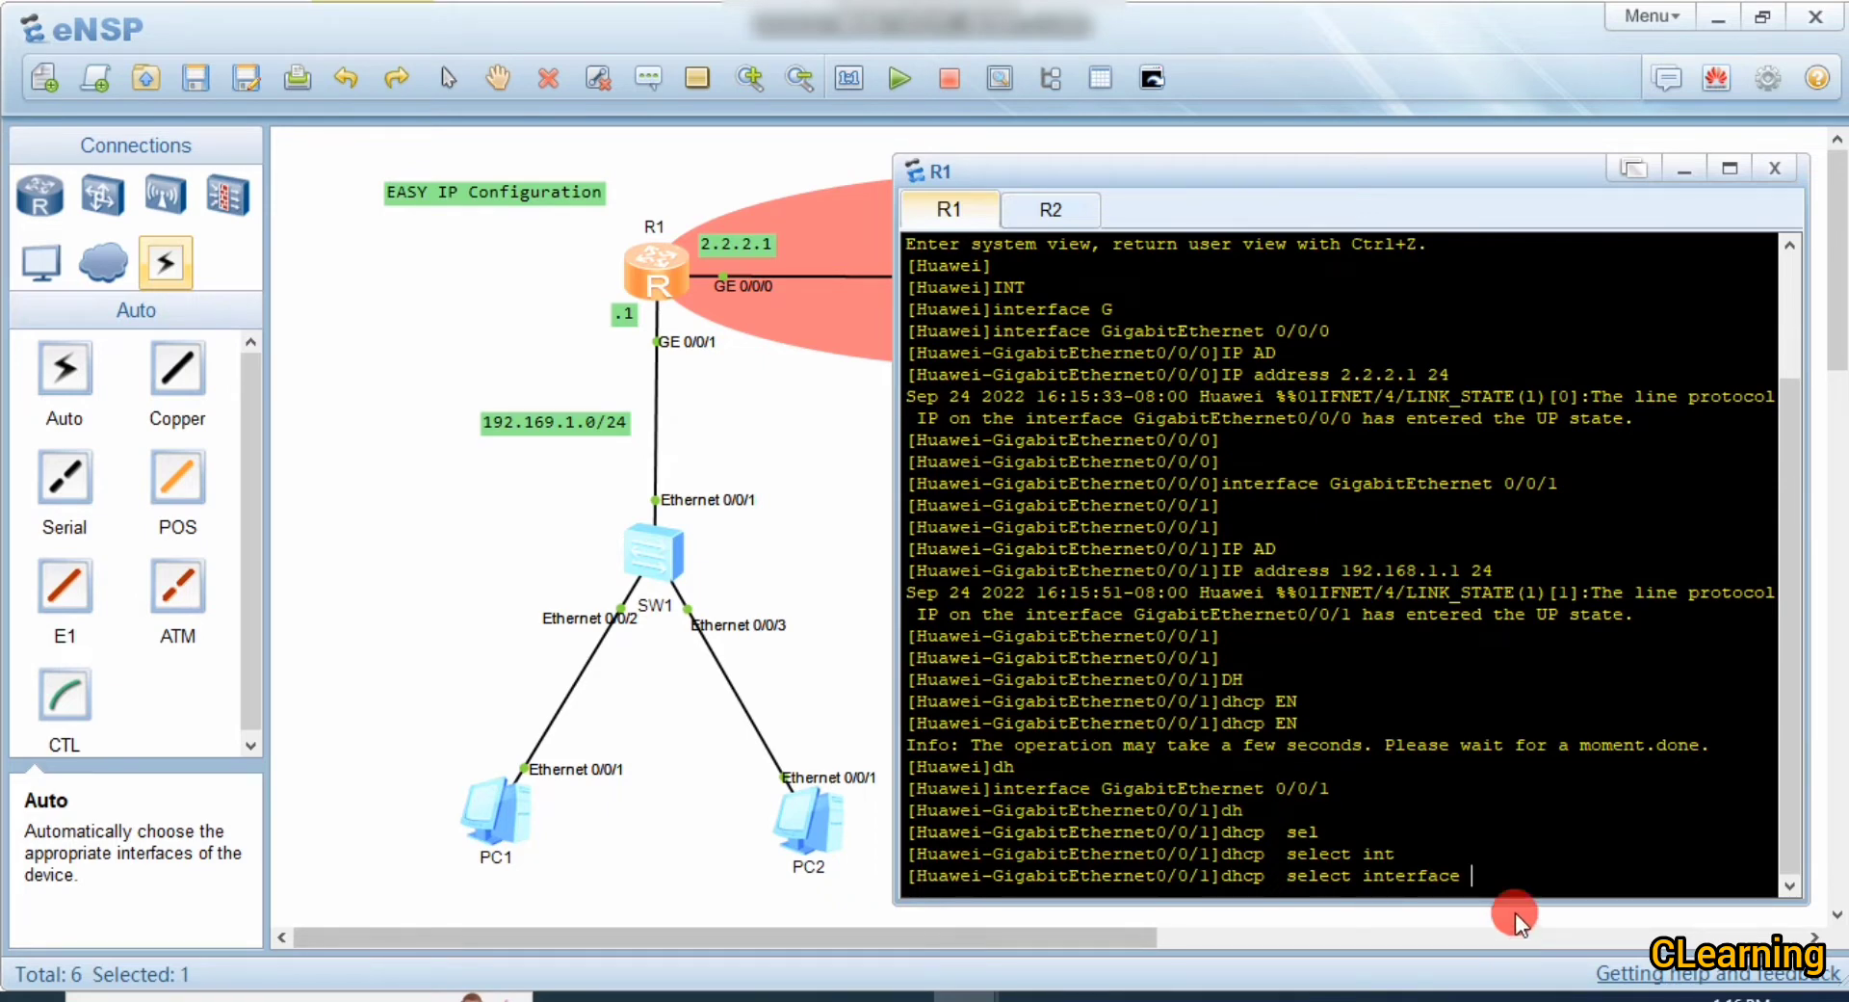
drag(1511, 876, 1197, 939)
click(1396, 882)
drag(1474, 875, 1209, 876)
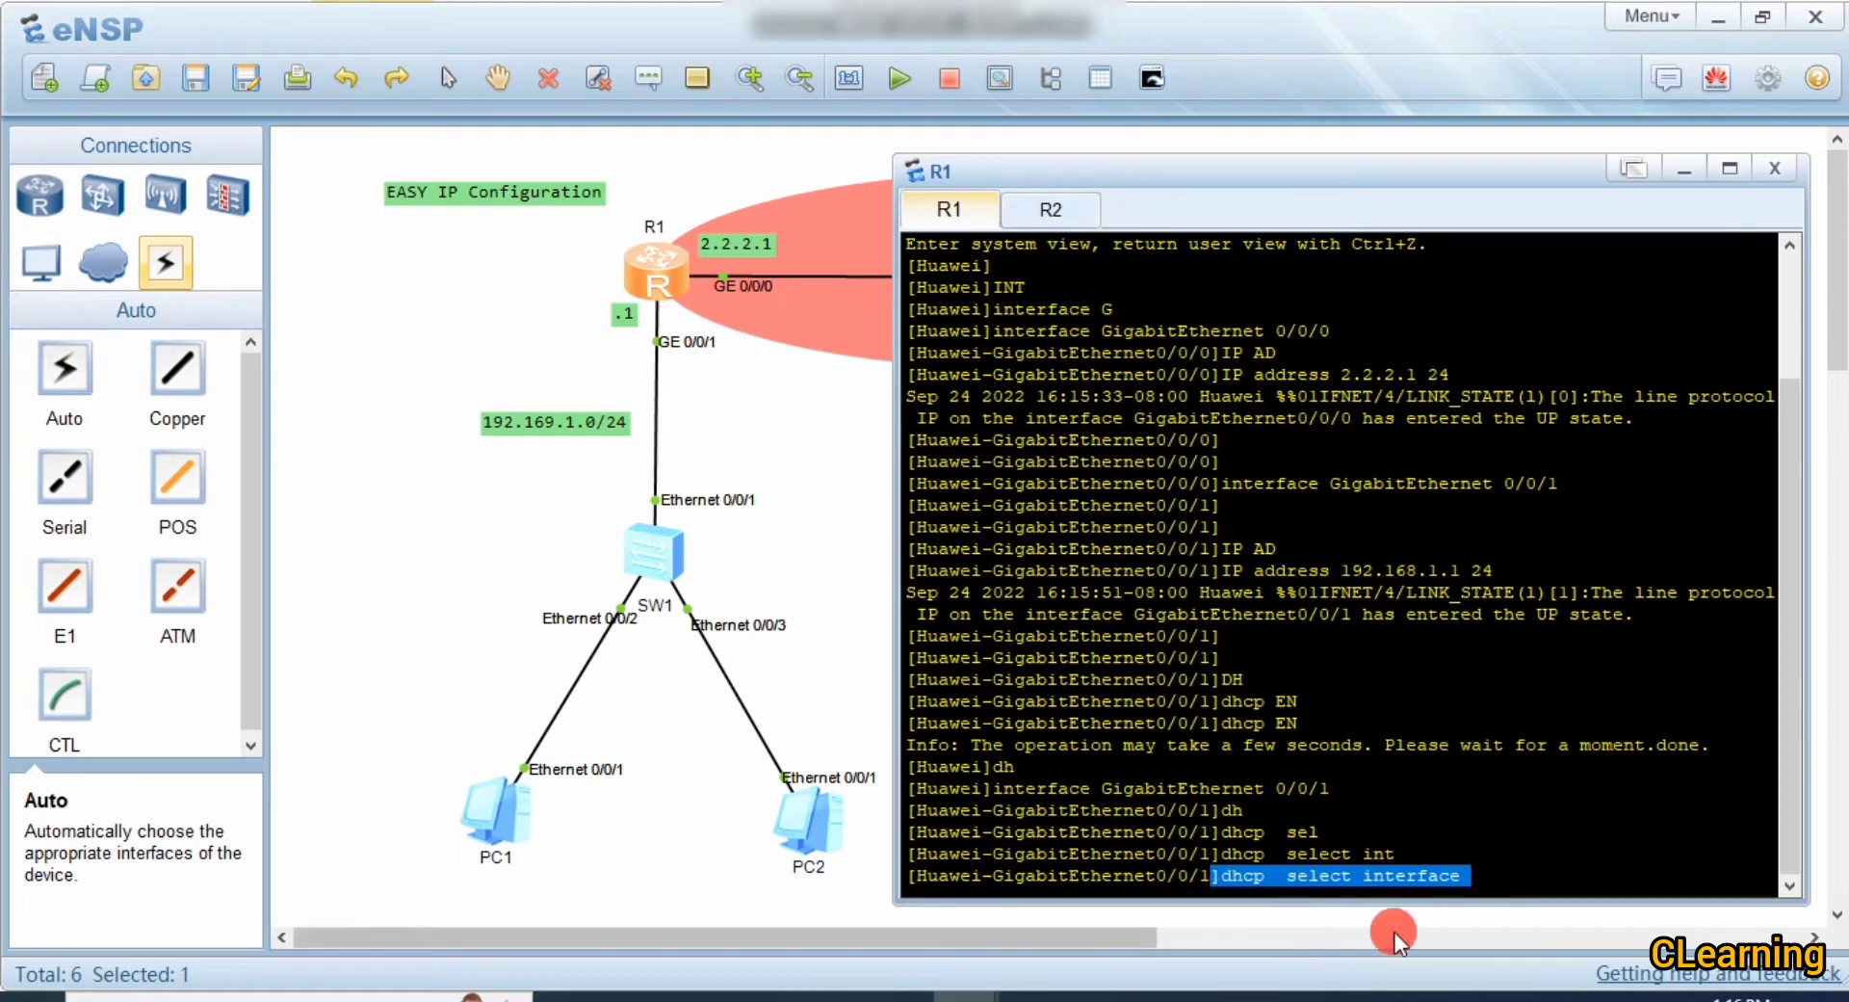
click(1517, 867)
drag(1488, 874, 1067, 869)
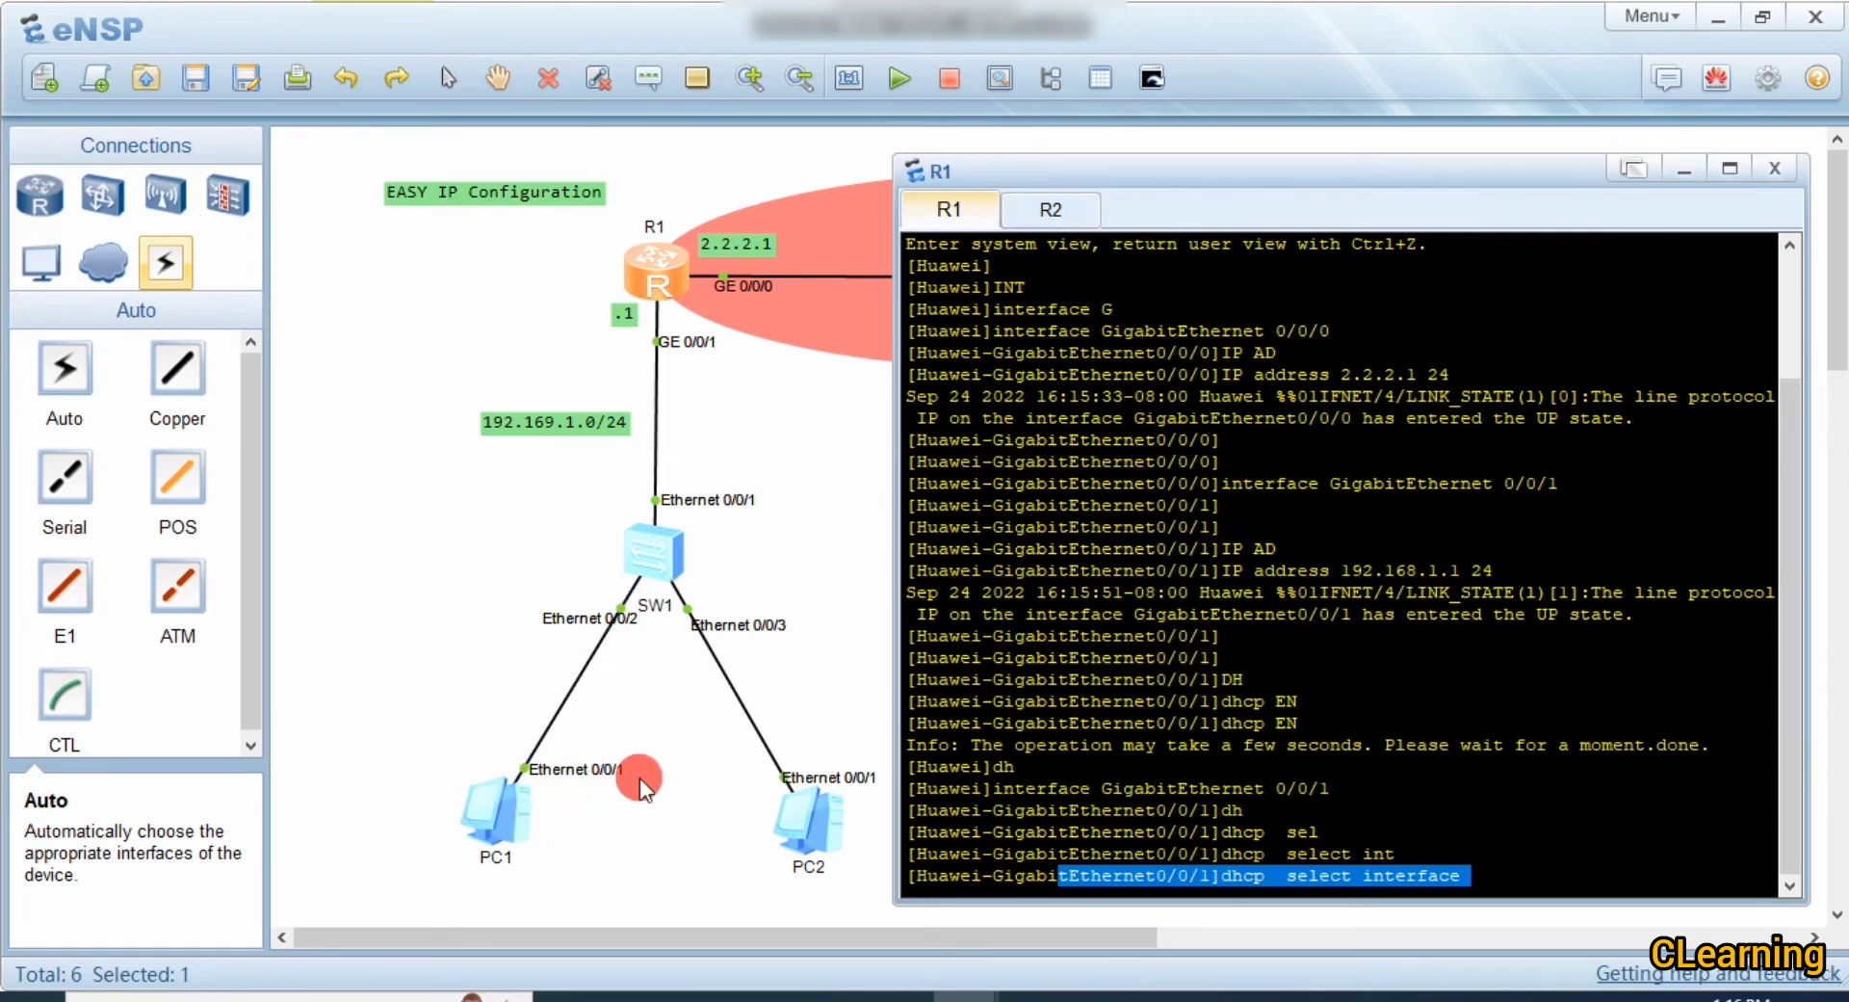
click(1510, 868)
key(Return)
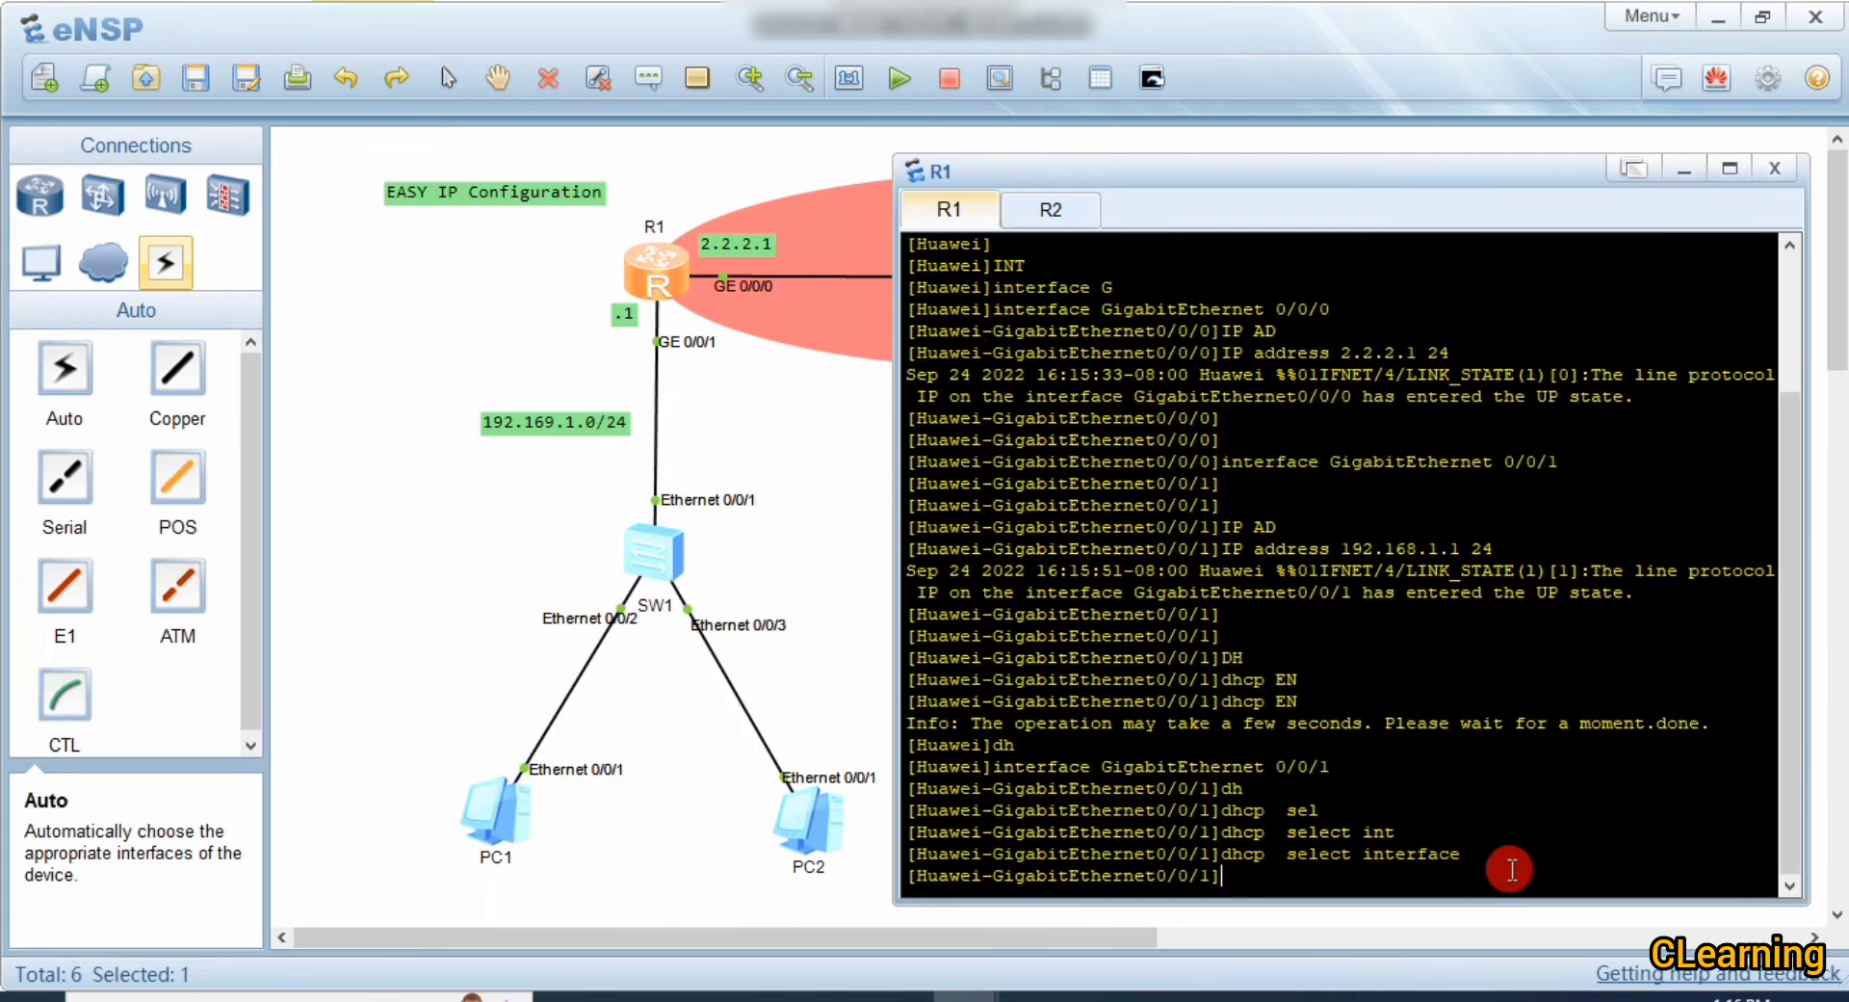
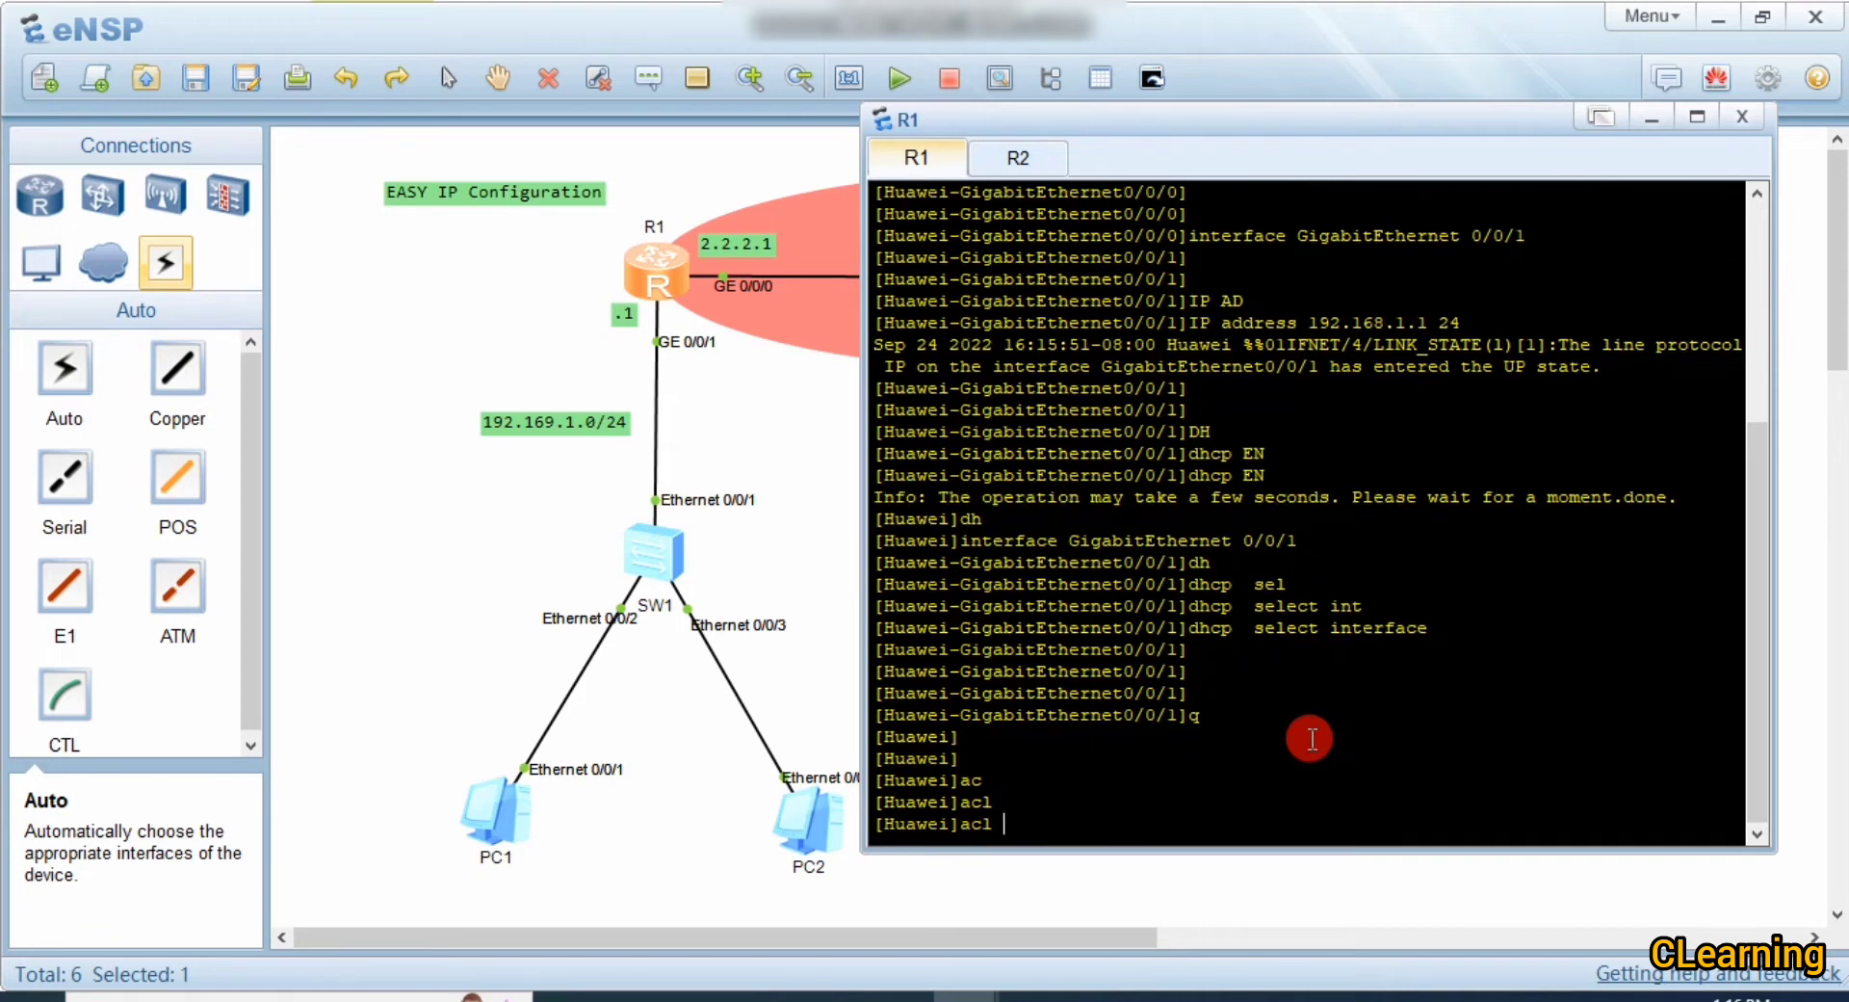
Step: Create ACL 2000 on R1 and add rule 5 permitting any source
text(2000)
key(Return)
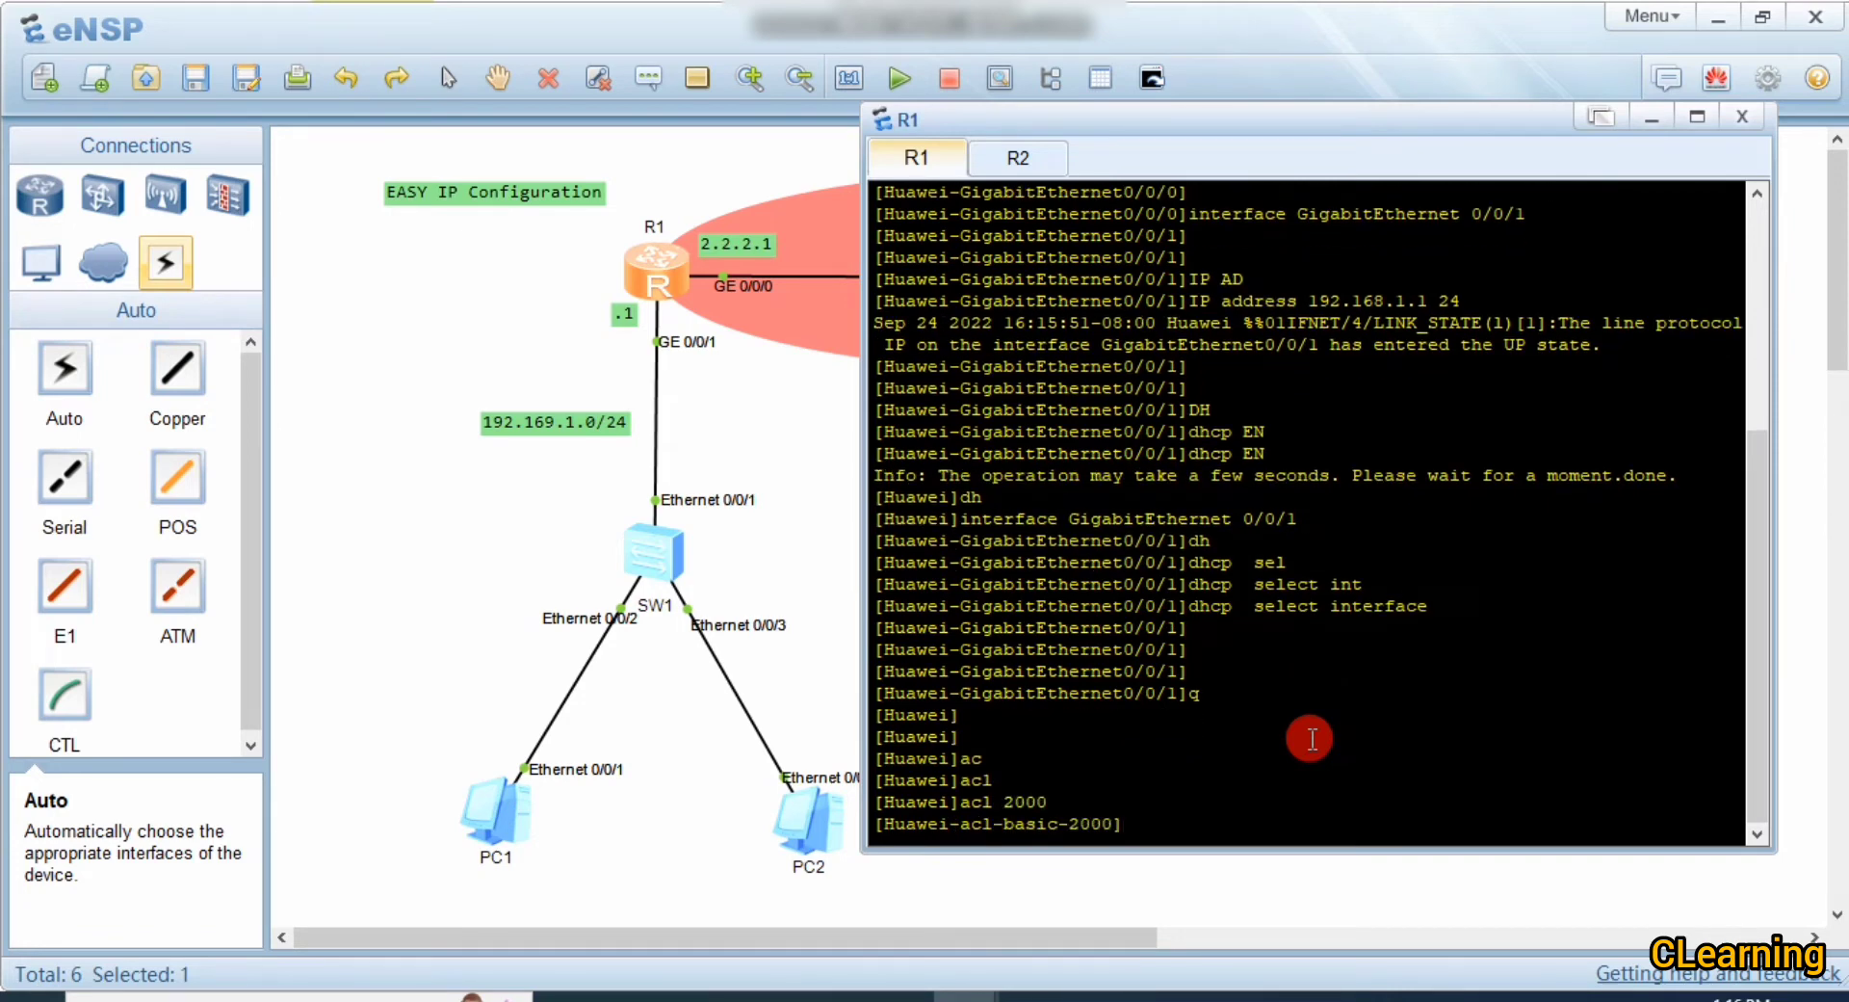
text(r)
key(Tab)
key(BackSpace)
key(BackSpace)
key(BackSpace)
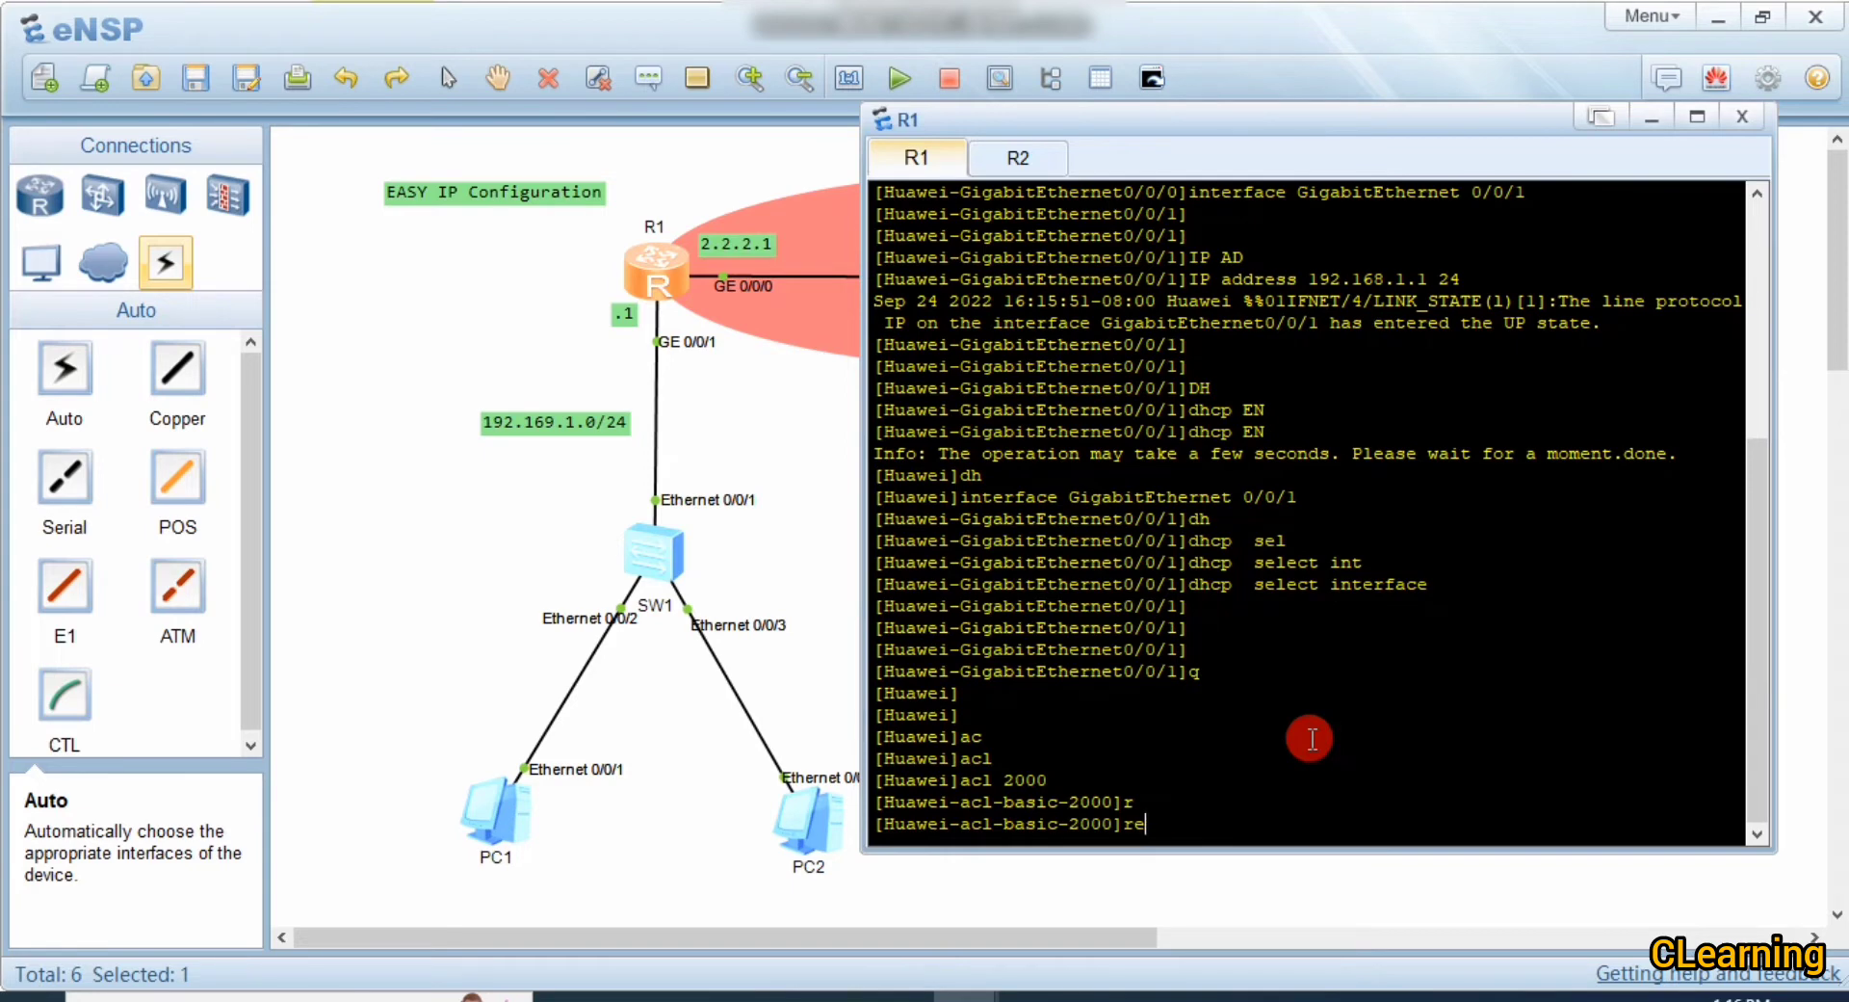
key(Tab)
text(5 )
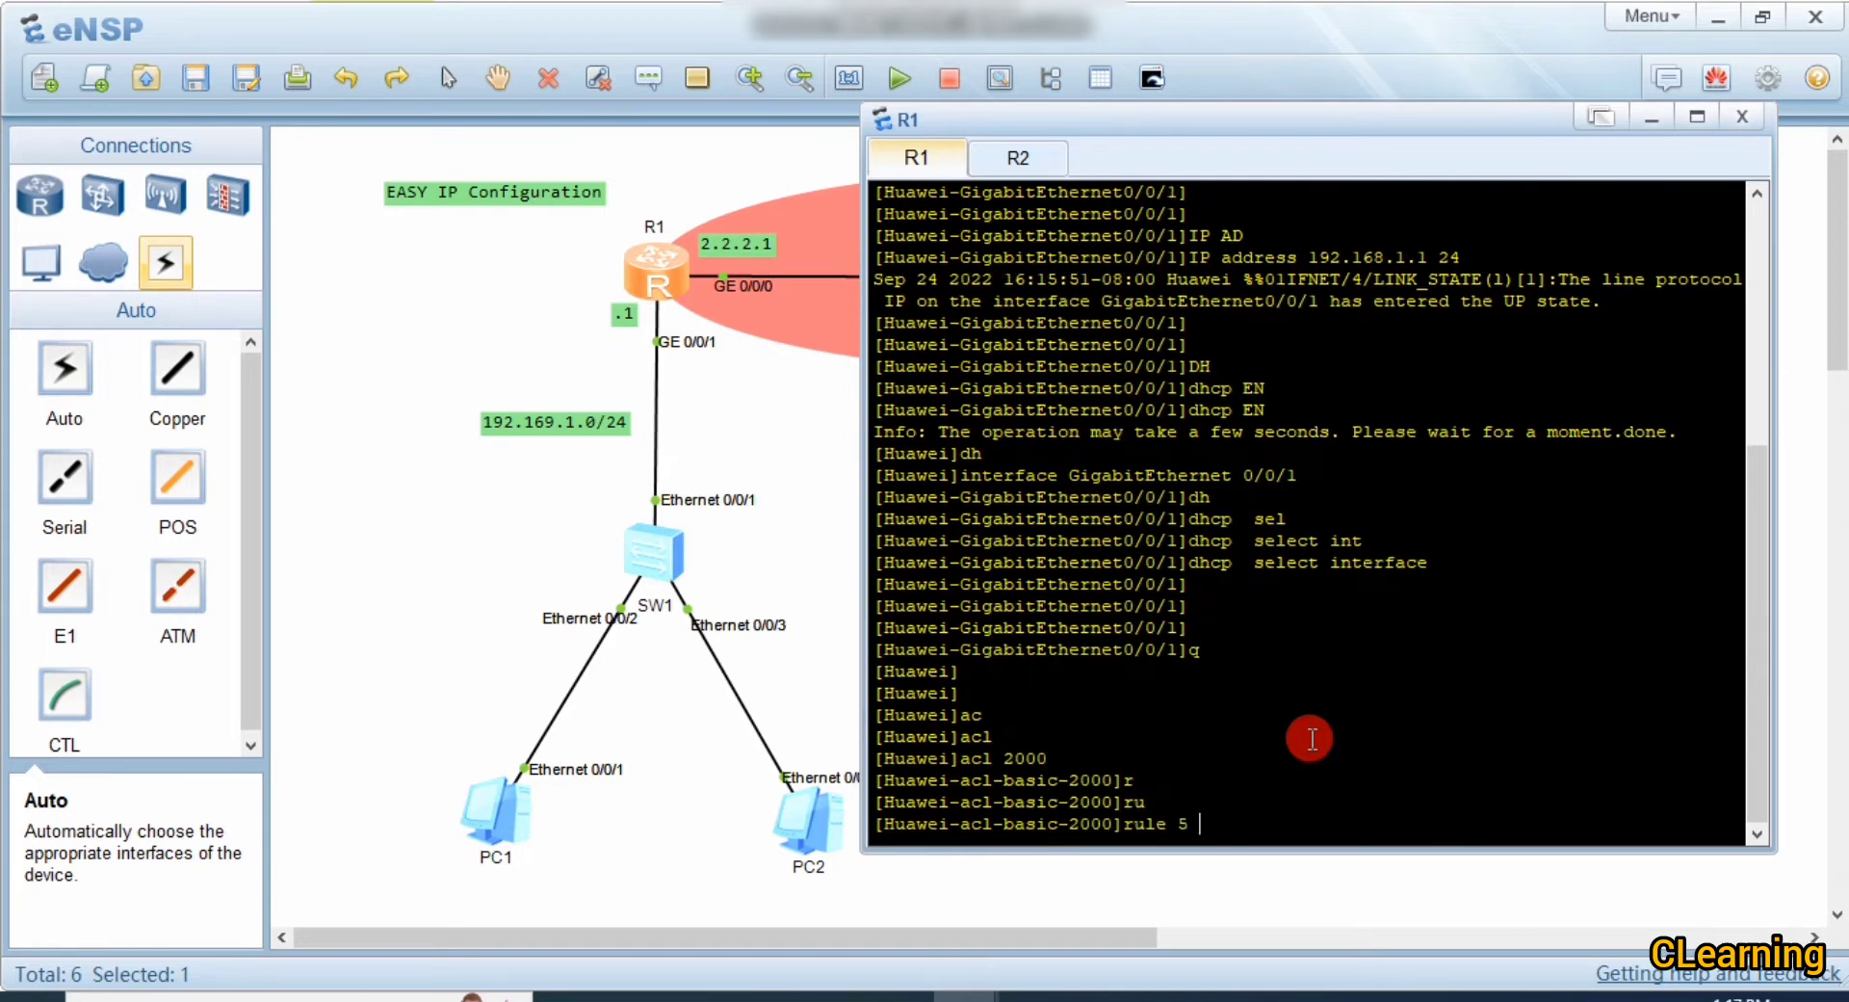
text(p)
key(Tab)
text(sou)
key(Tab)
text(a)
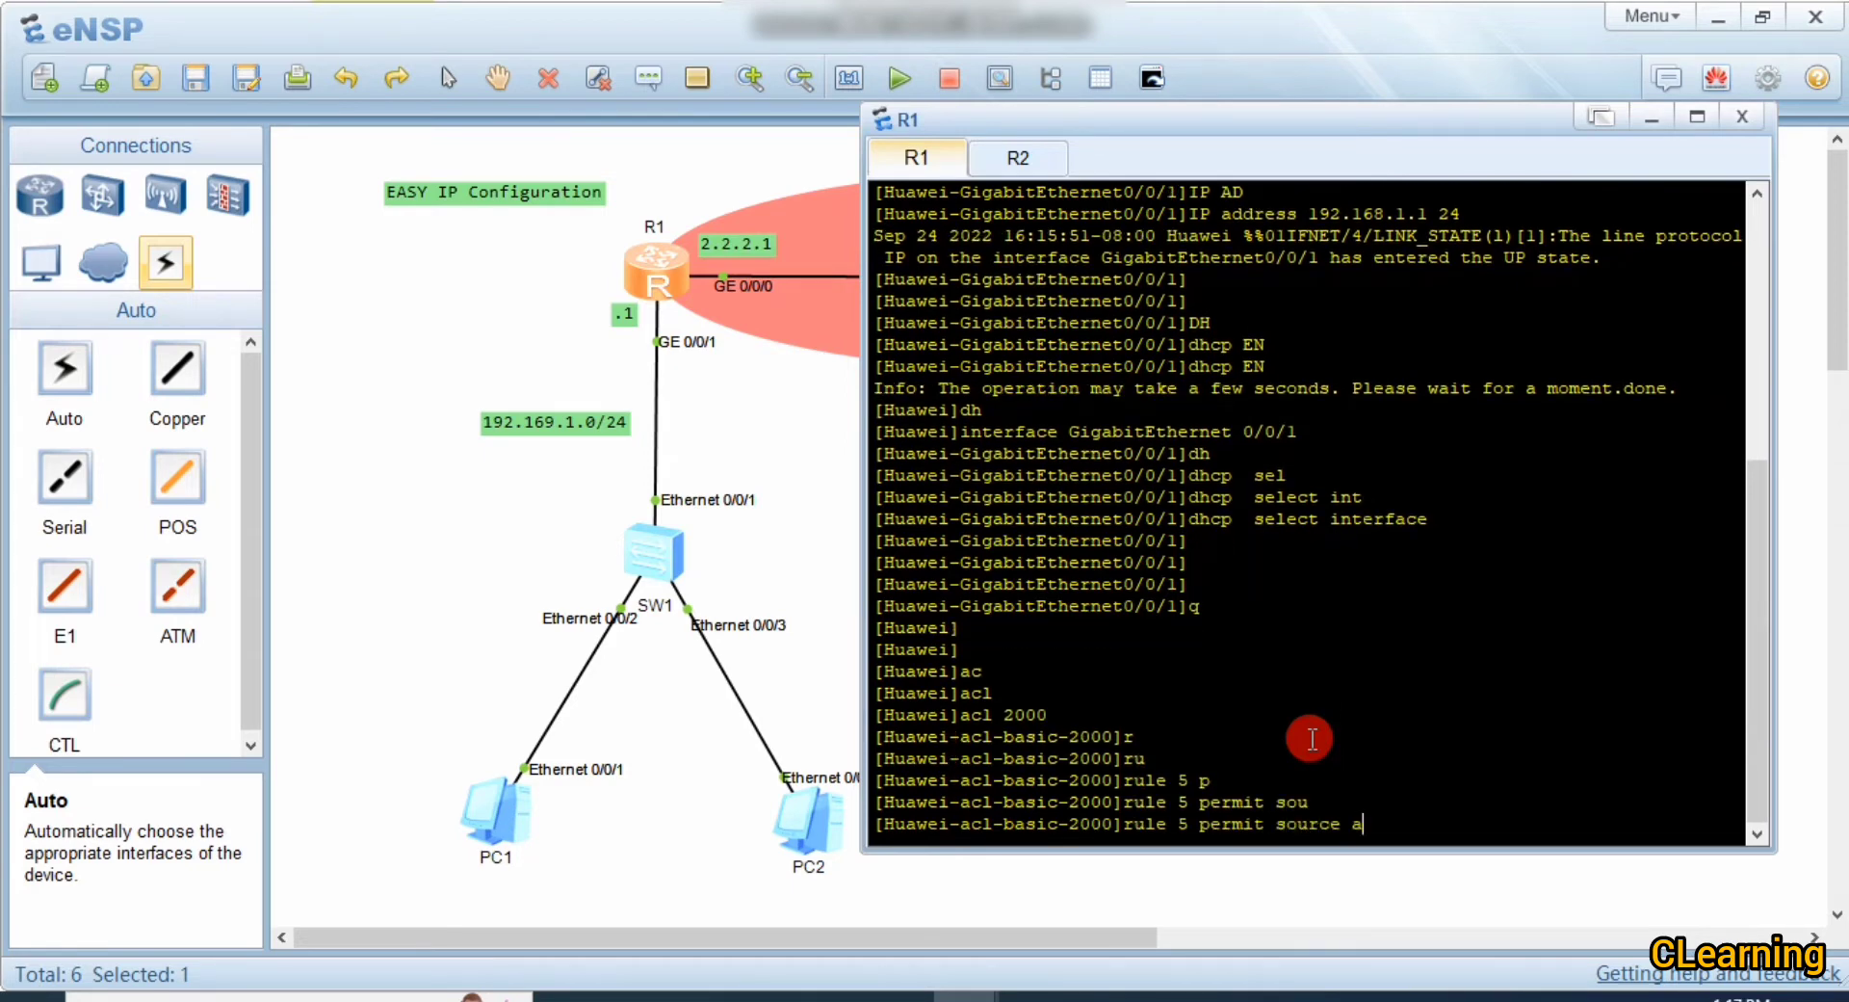
text(n)
key(Tab)
key(Return)
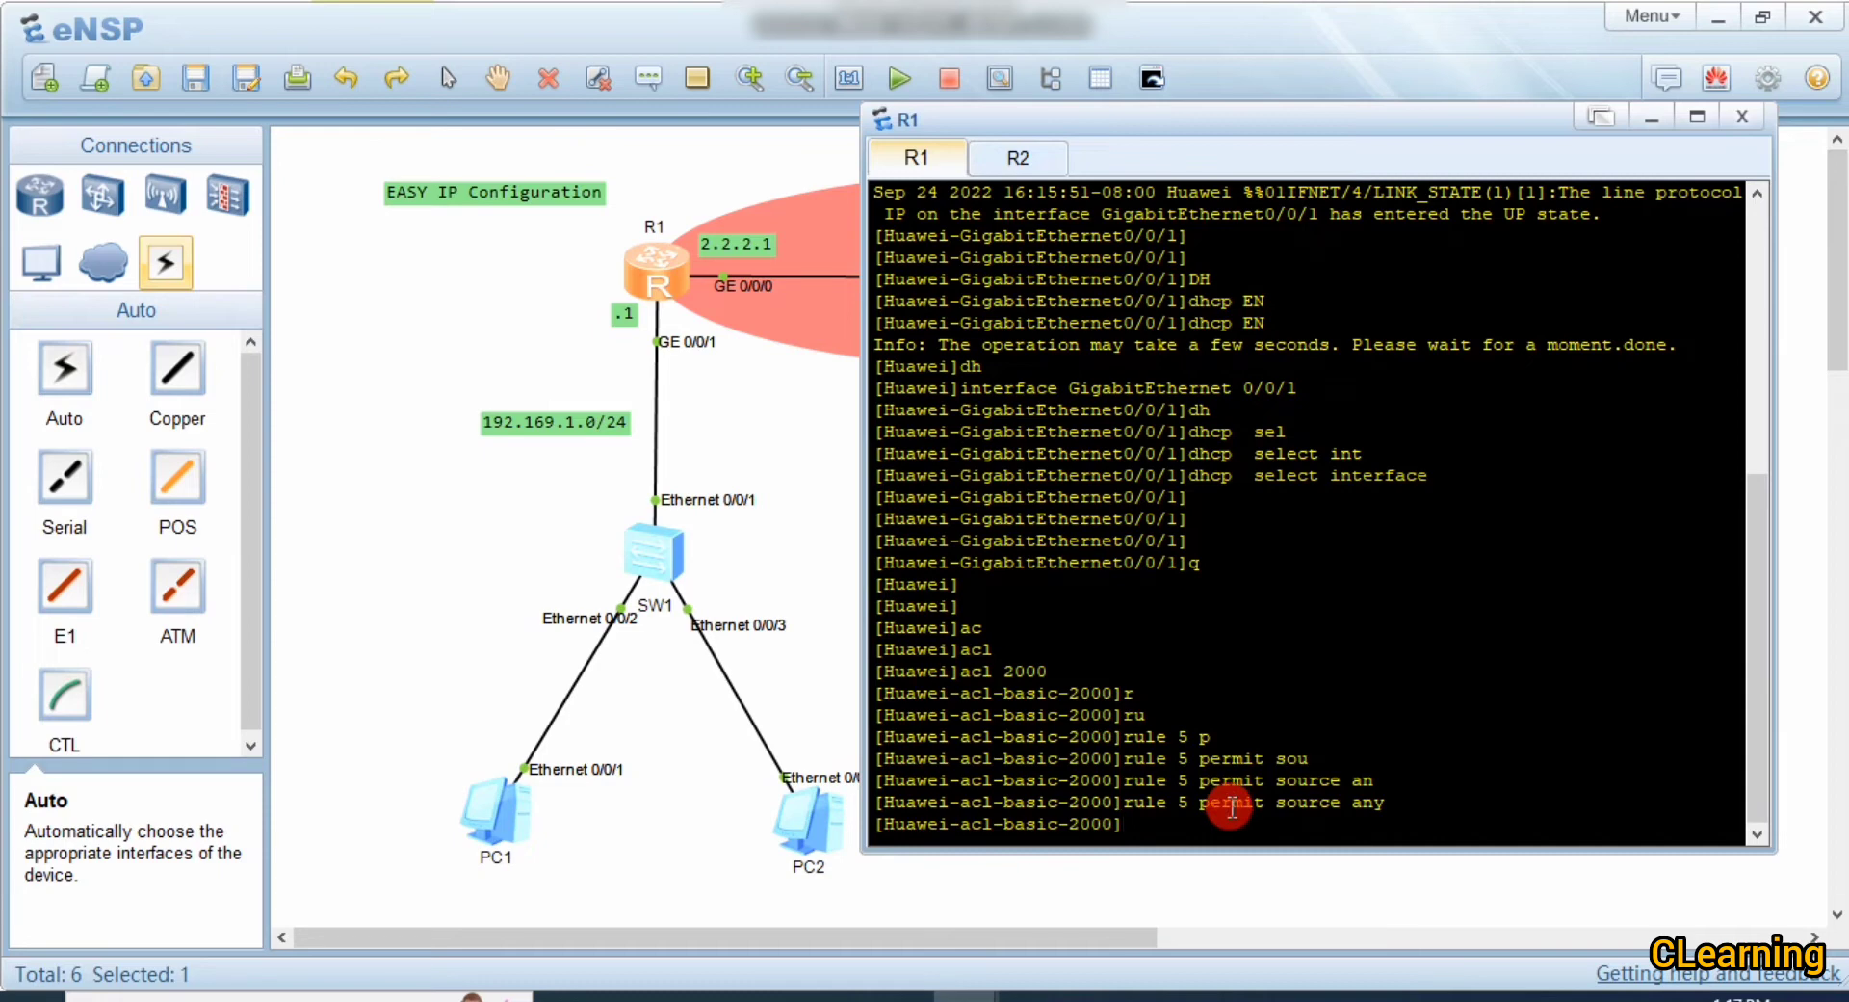
Step: Leave the ACL 2000 view and enter the configuration view of GigabitEthernet 0/0/0
text(q)
key(Return)
key(Return)
key(Return)
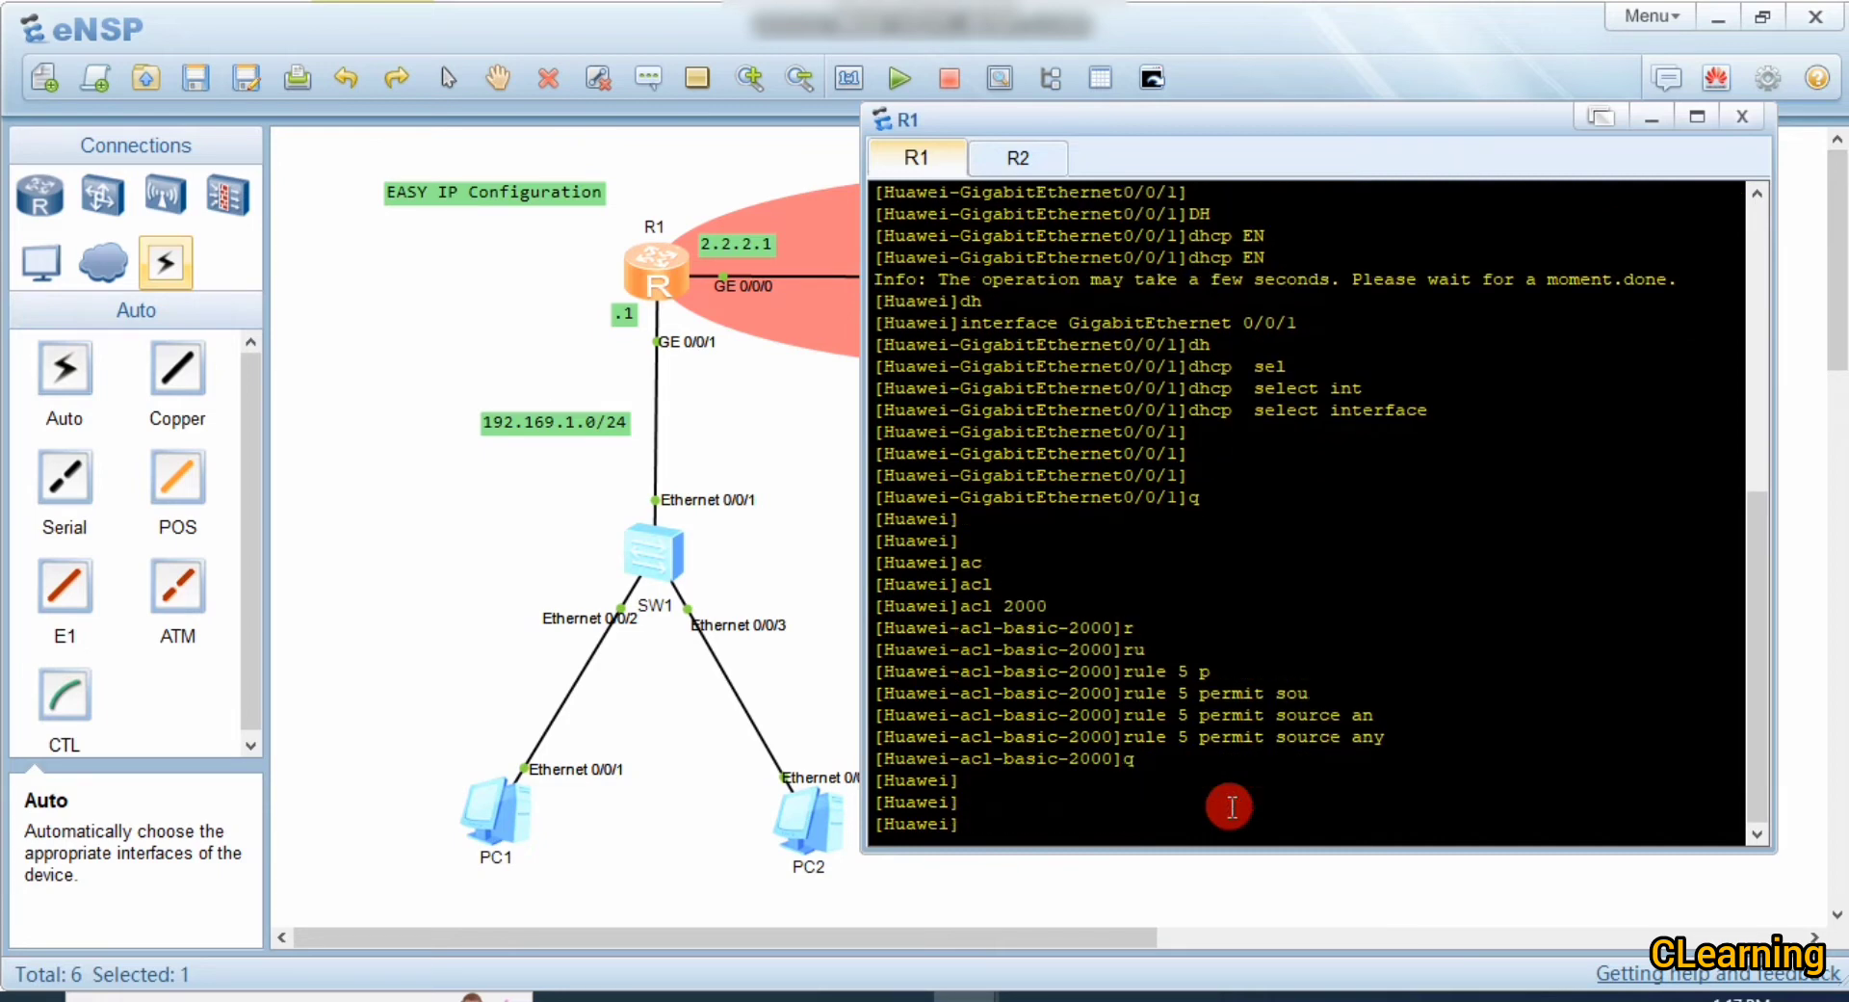
text(int)
key(Tab)
text(g)
key(Tab)
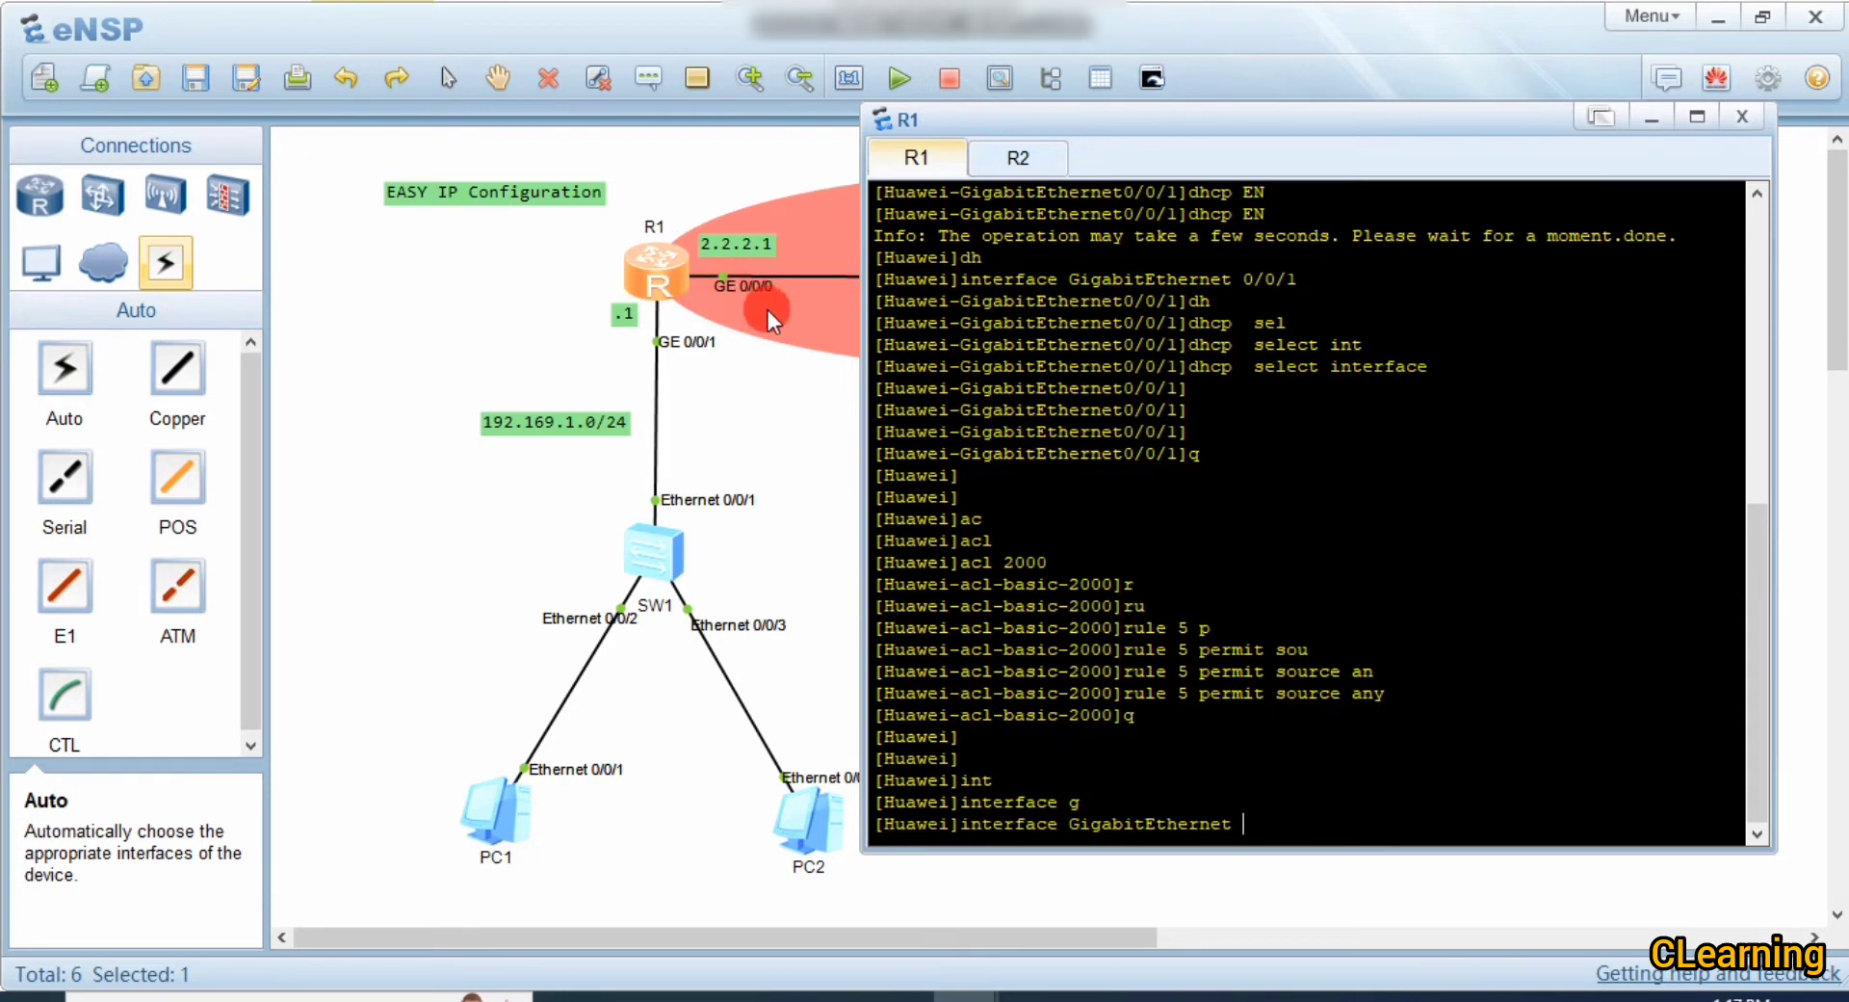
text(0/0/0)
key(Return)
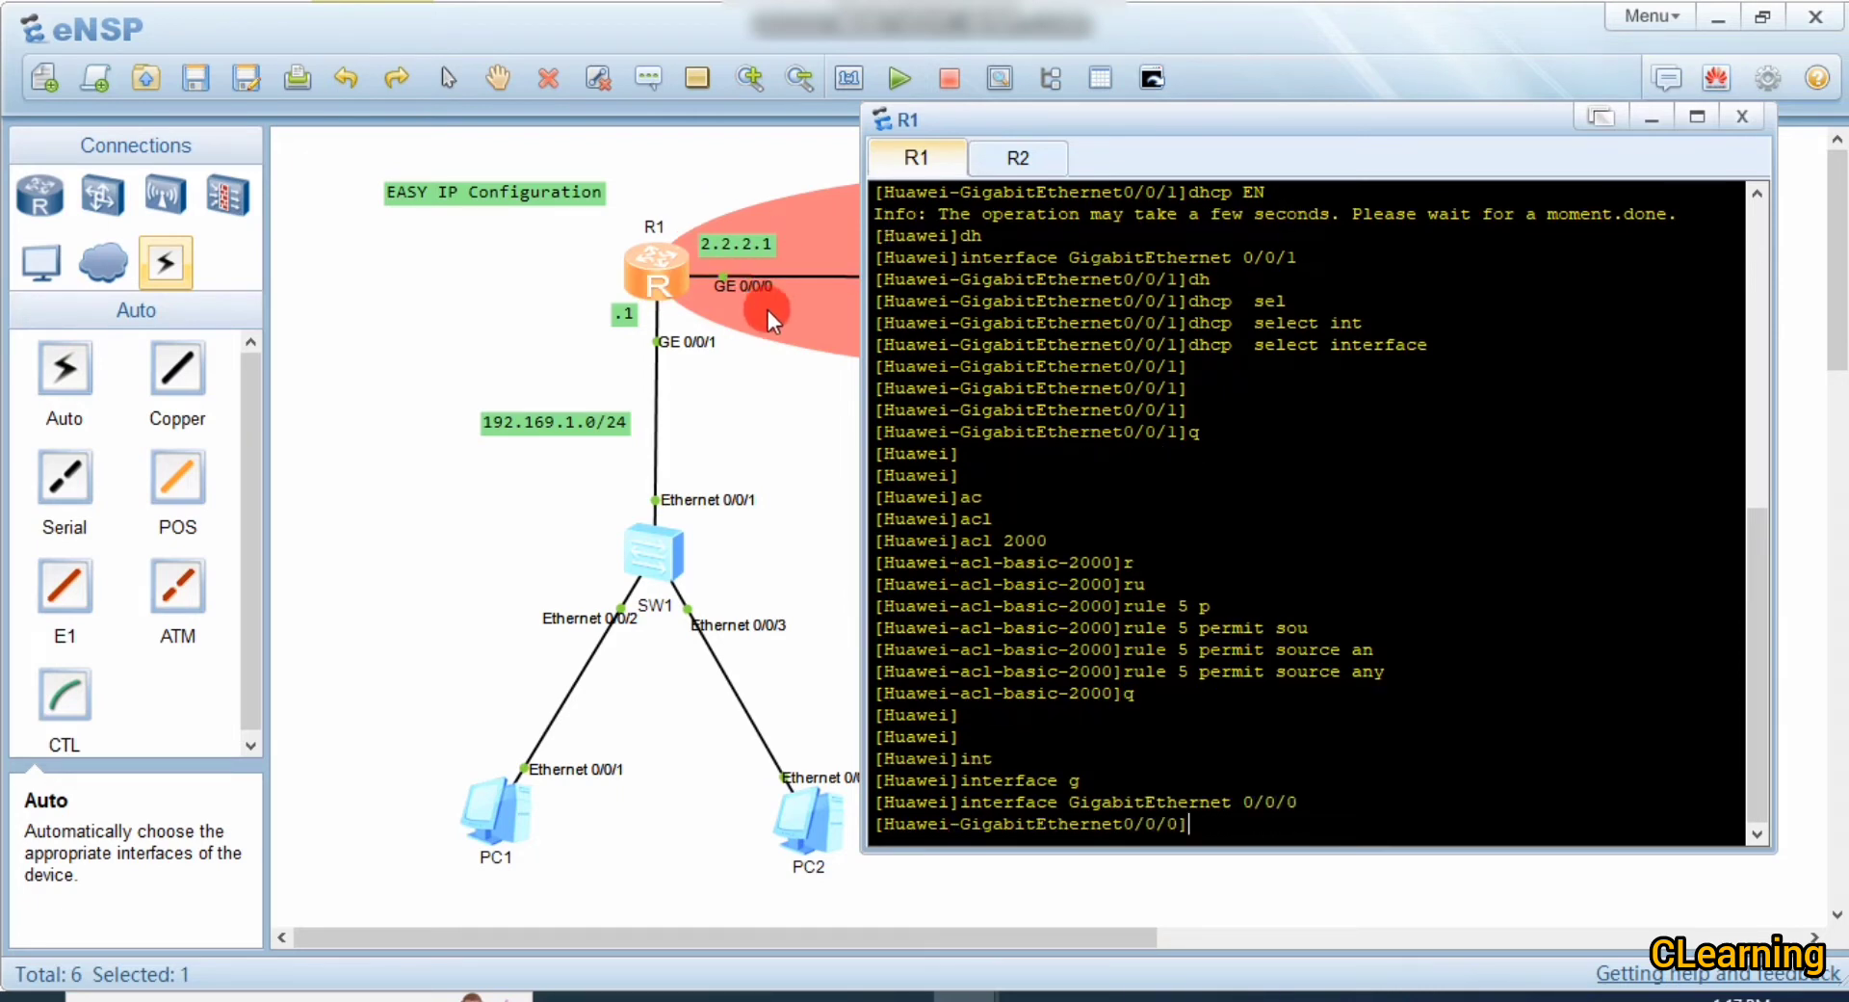
Step: Apply nat outbound 2000 on R1's GigabitEthernet 0/0/0 to translate LAN traffic with the interface address
text(n)
key(Tab)
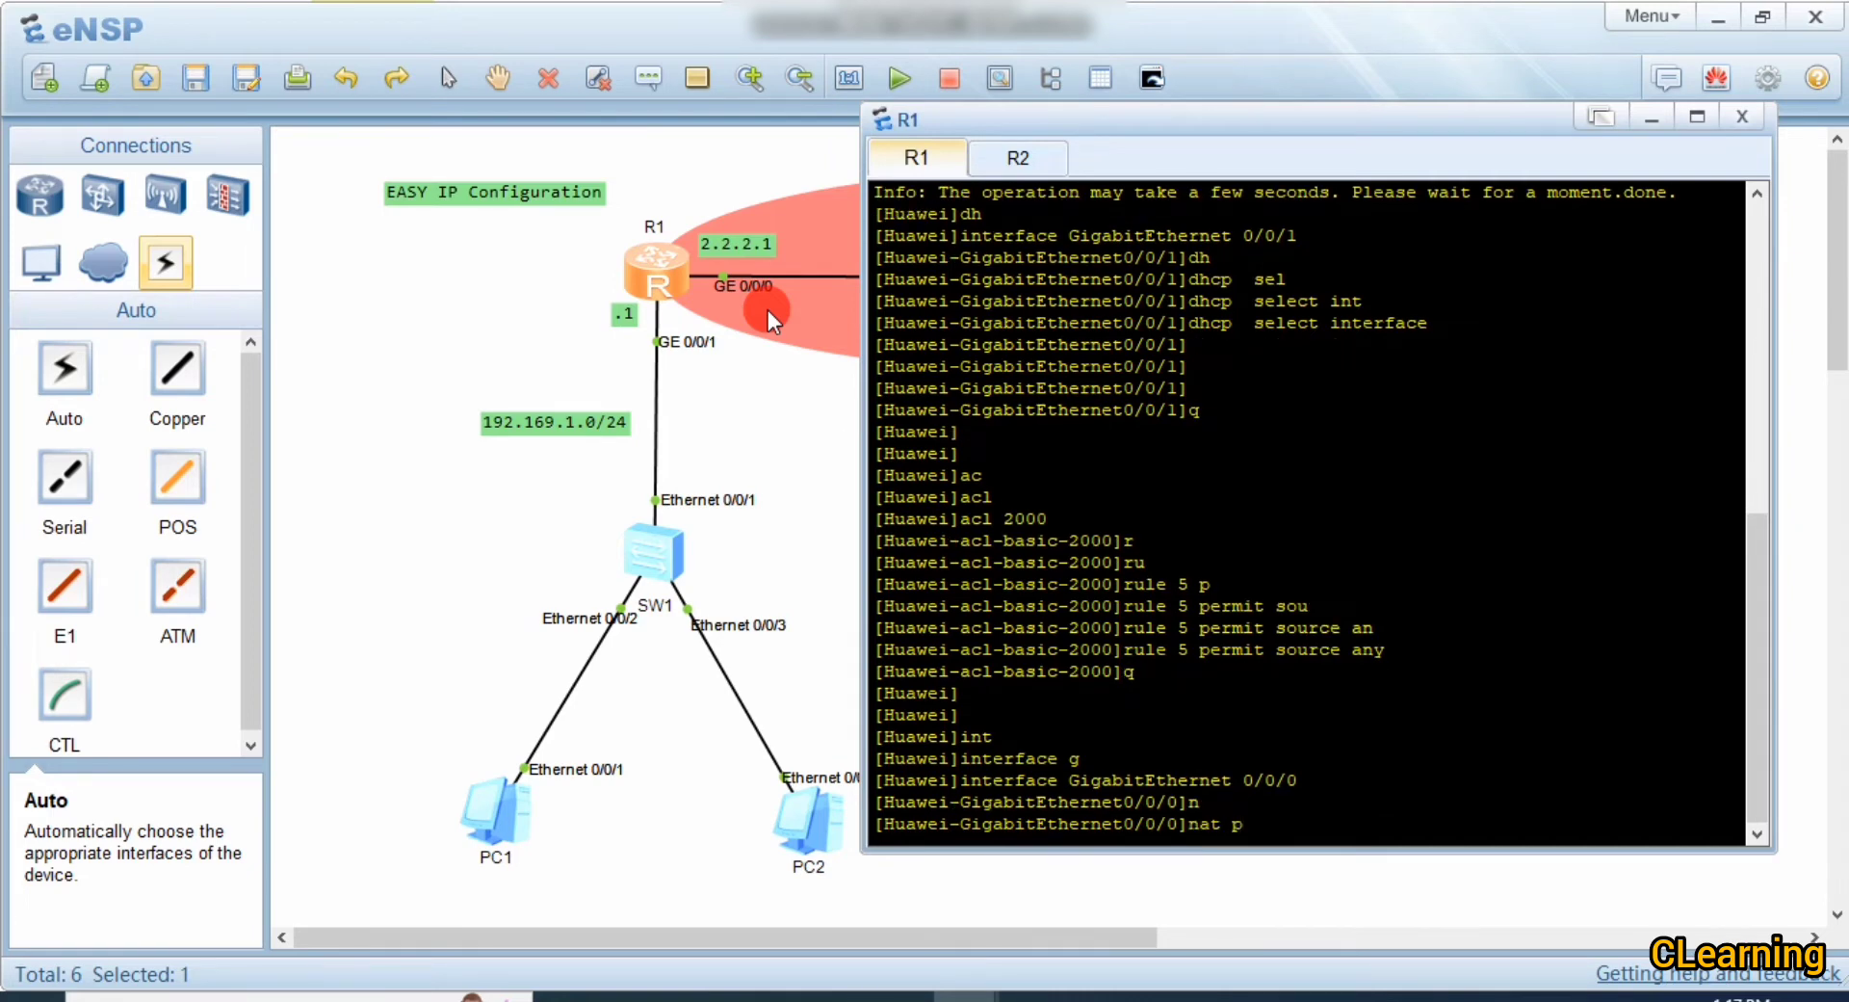
text(ou)
key(Tab)
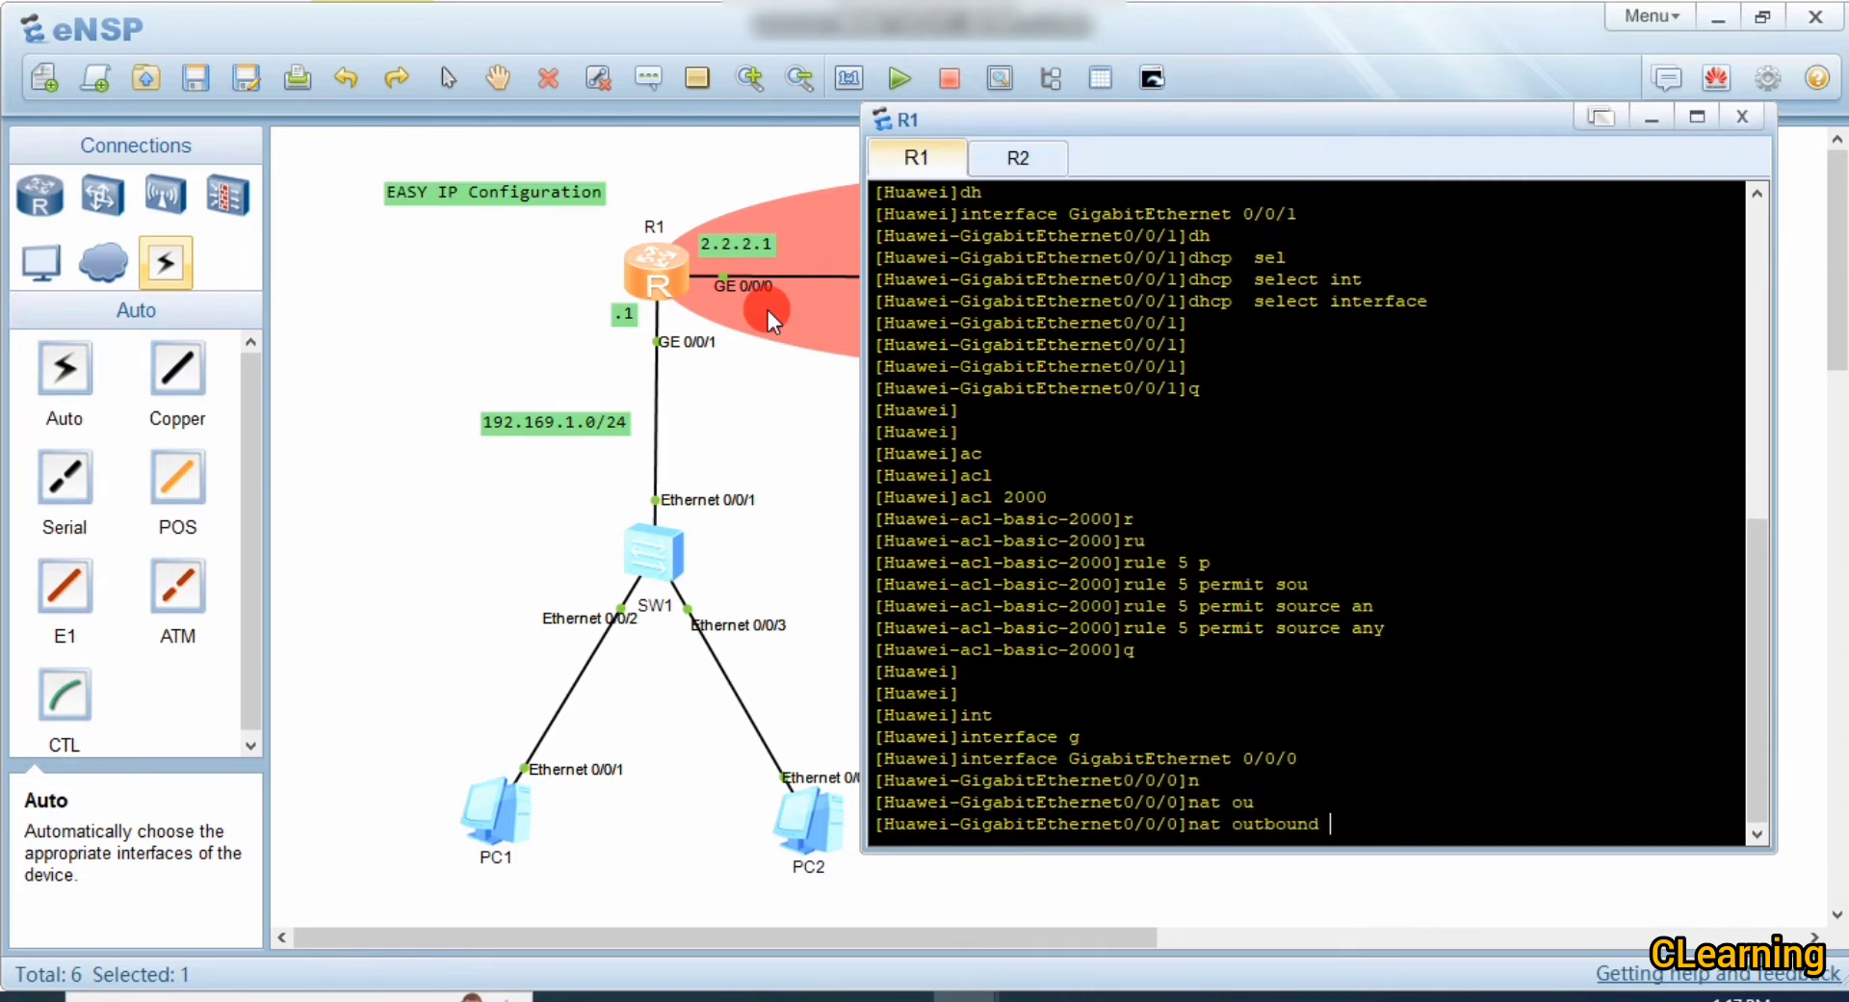
text(2)
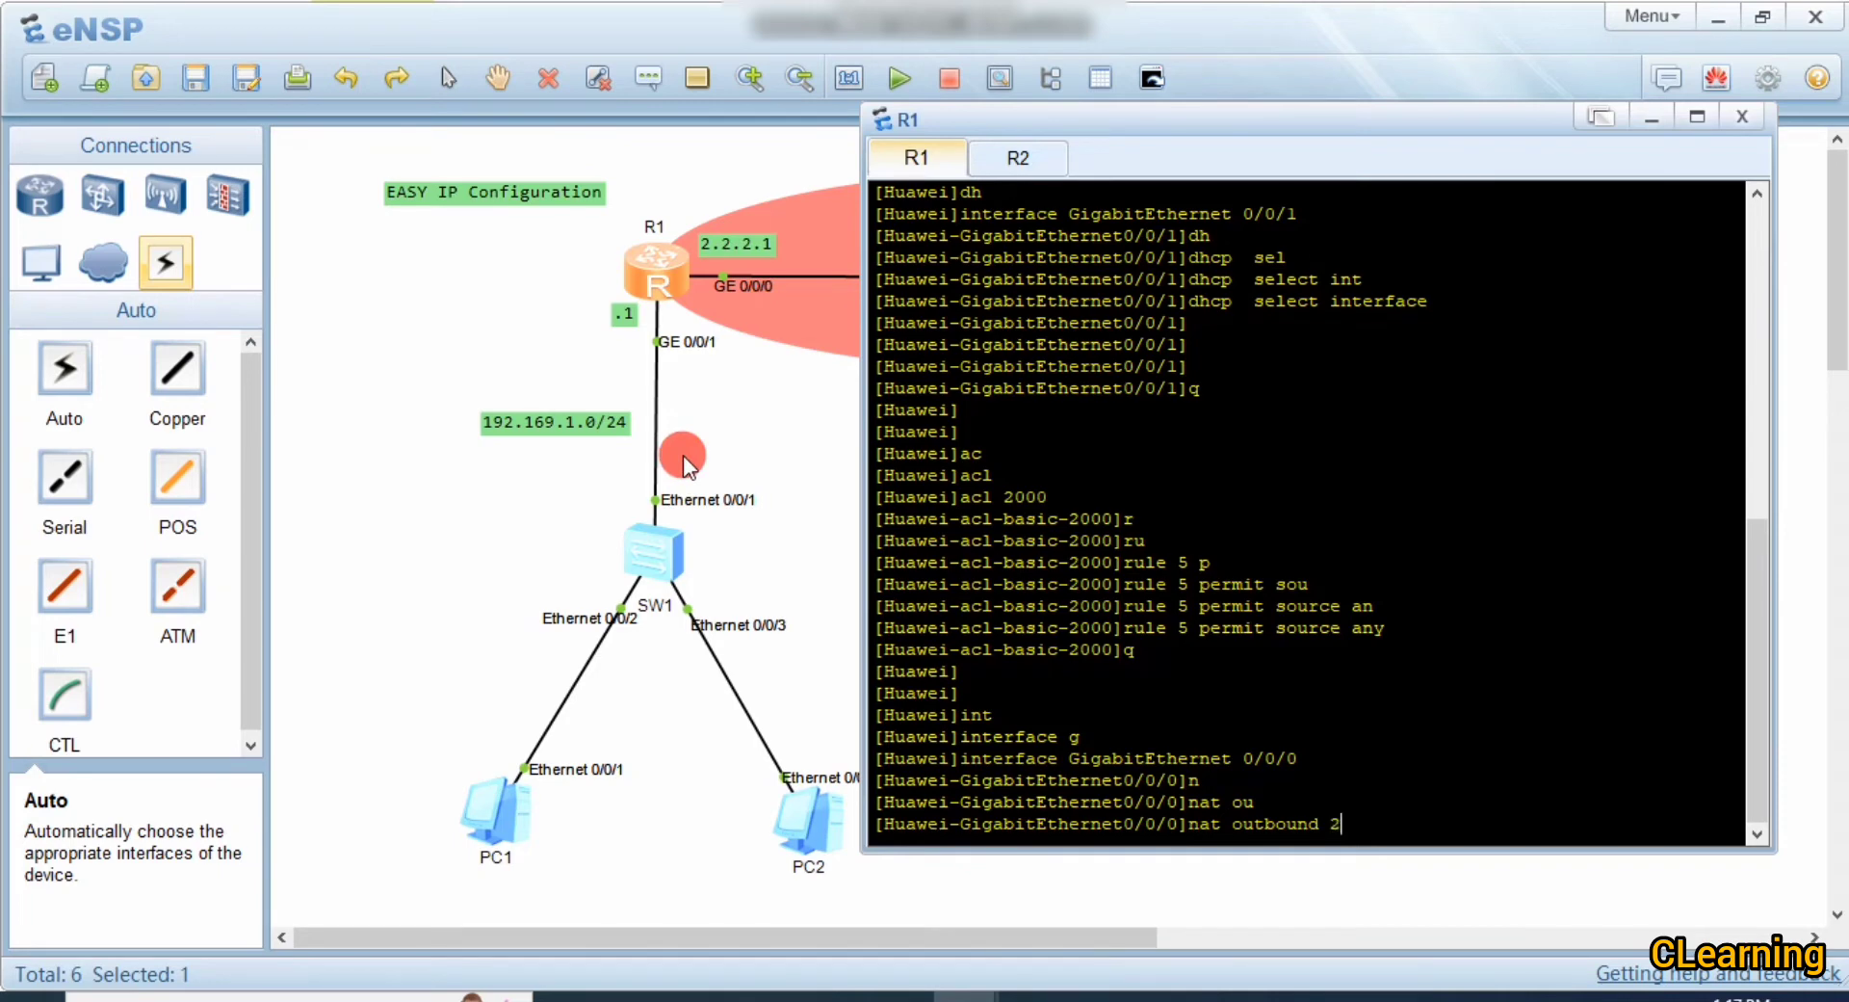
text(000)
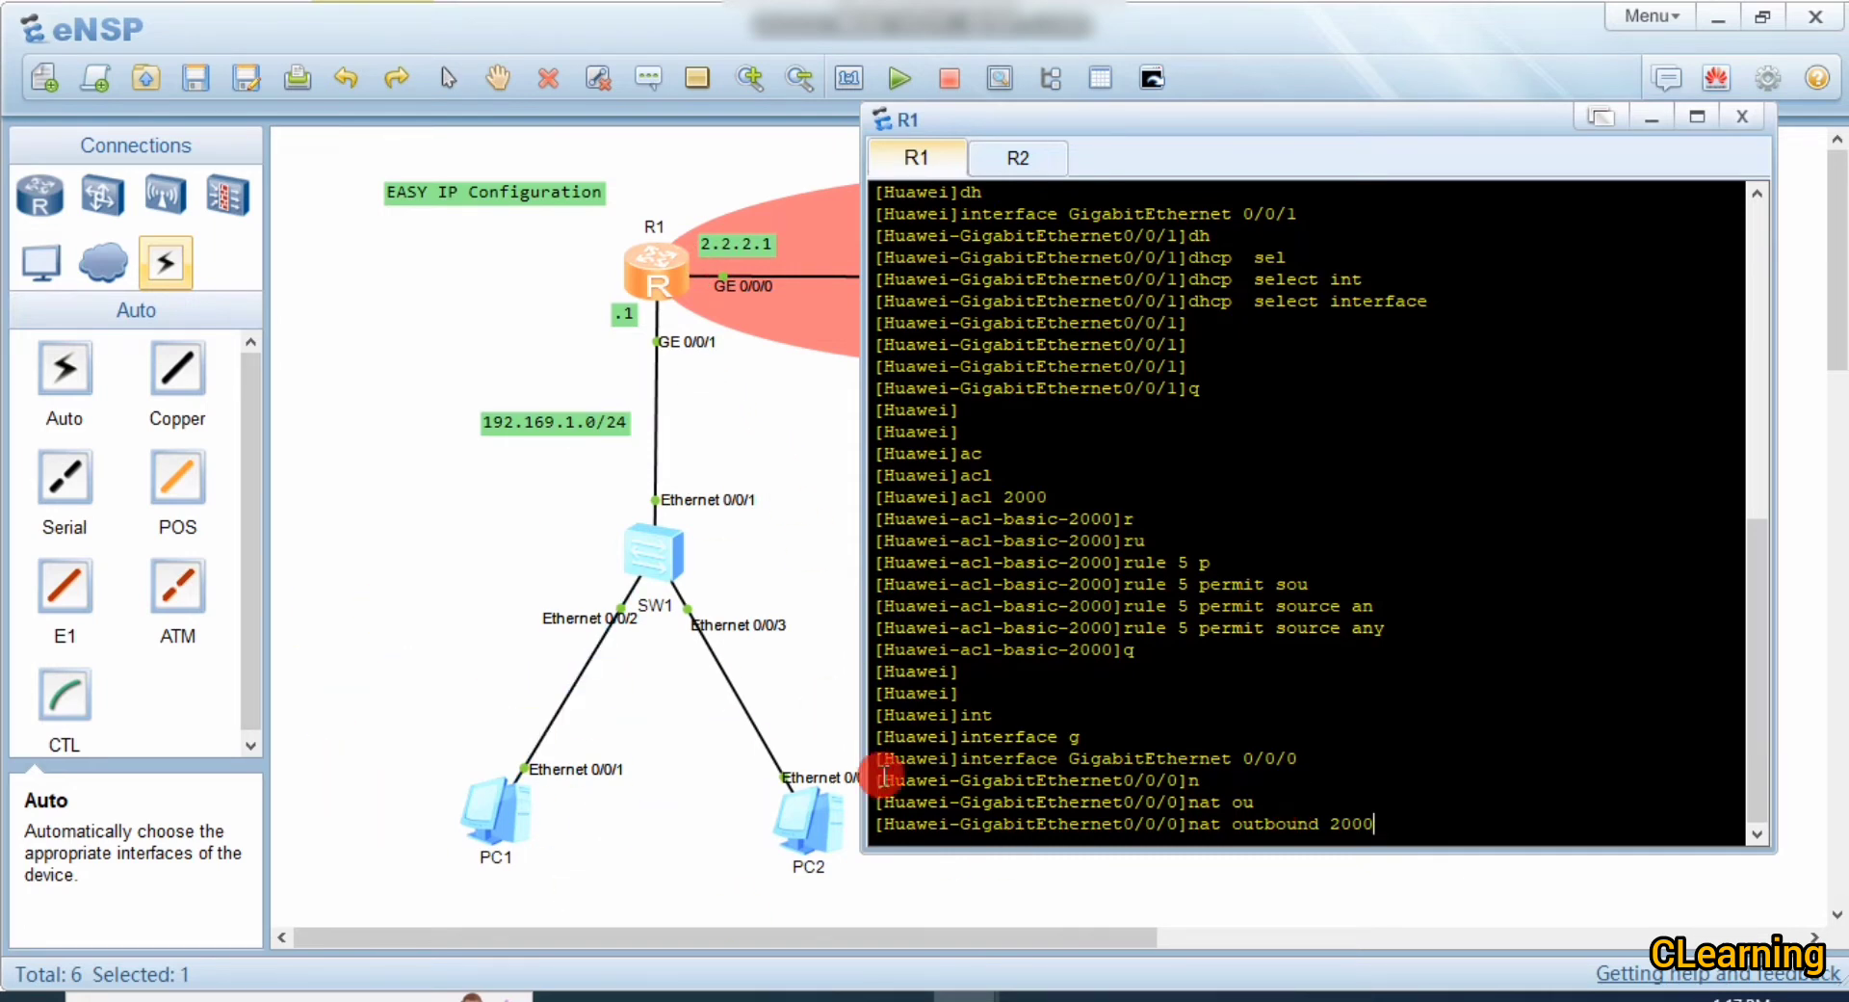
double_click(1195, 827)
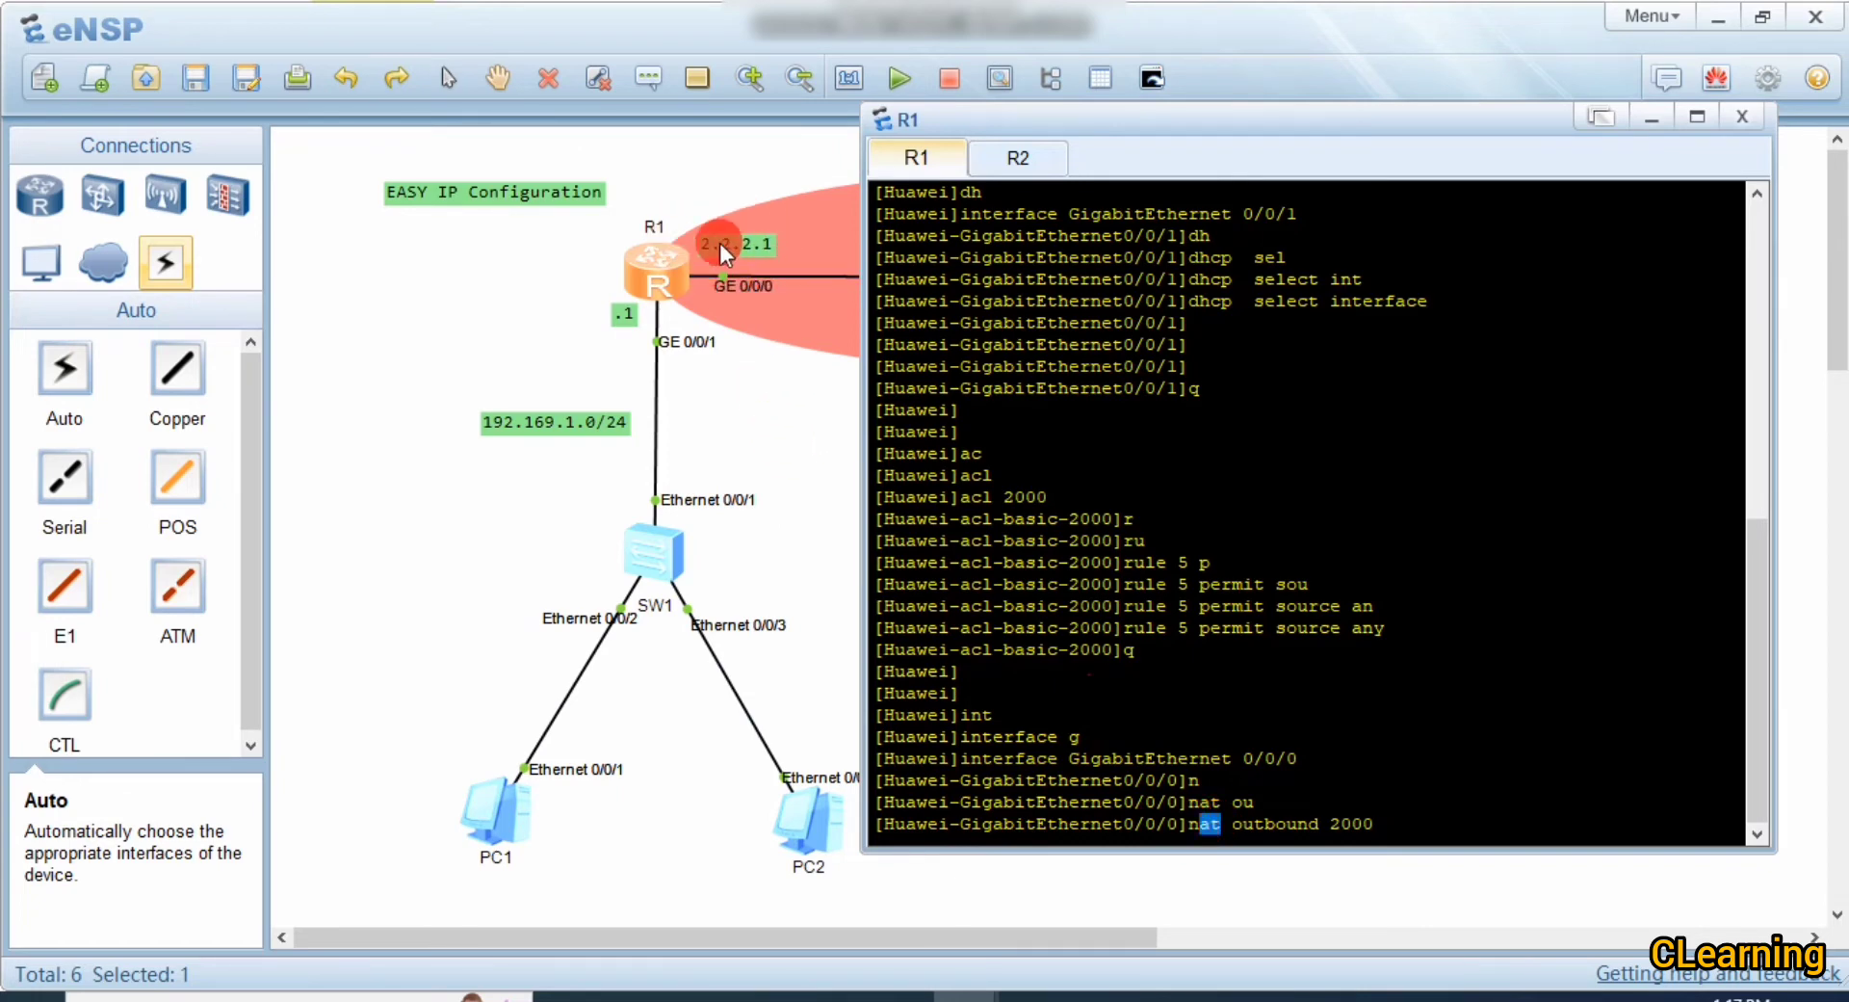
click(1385, 812)
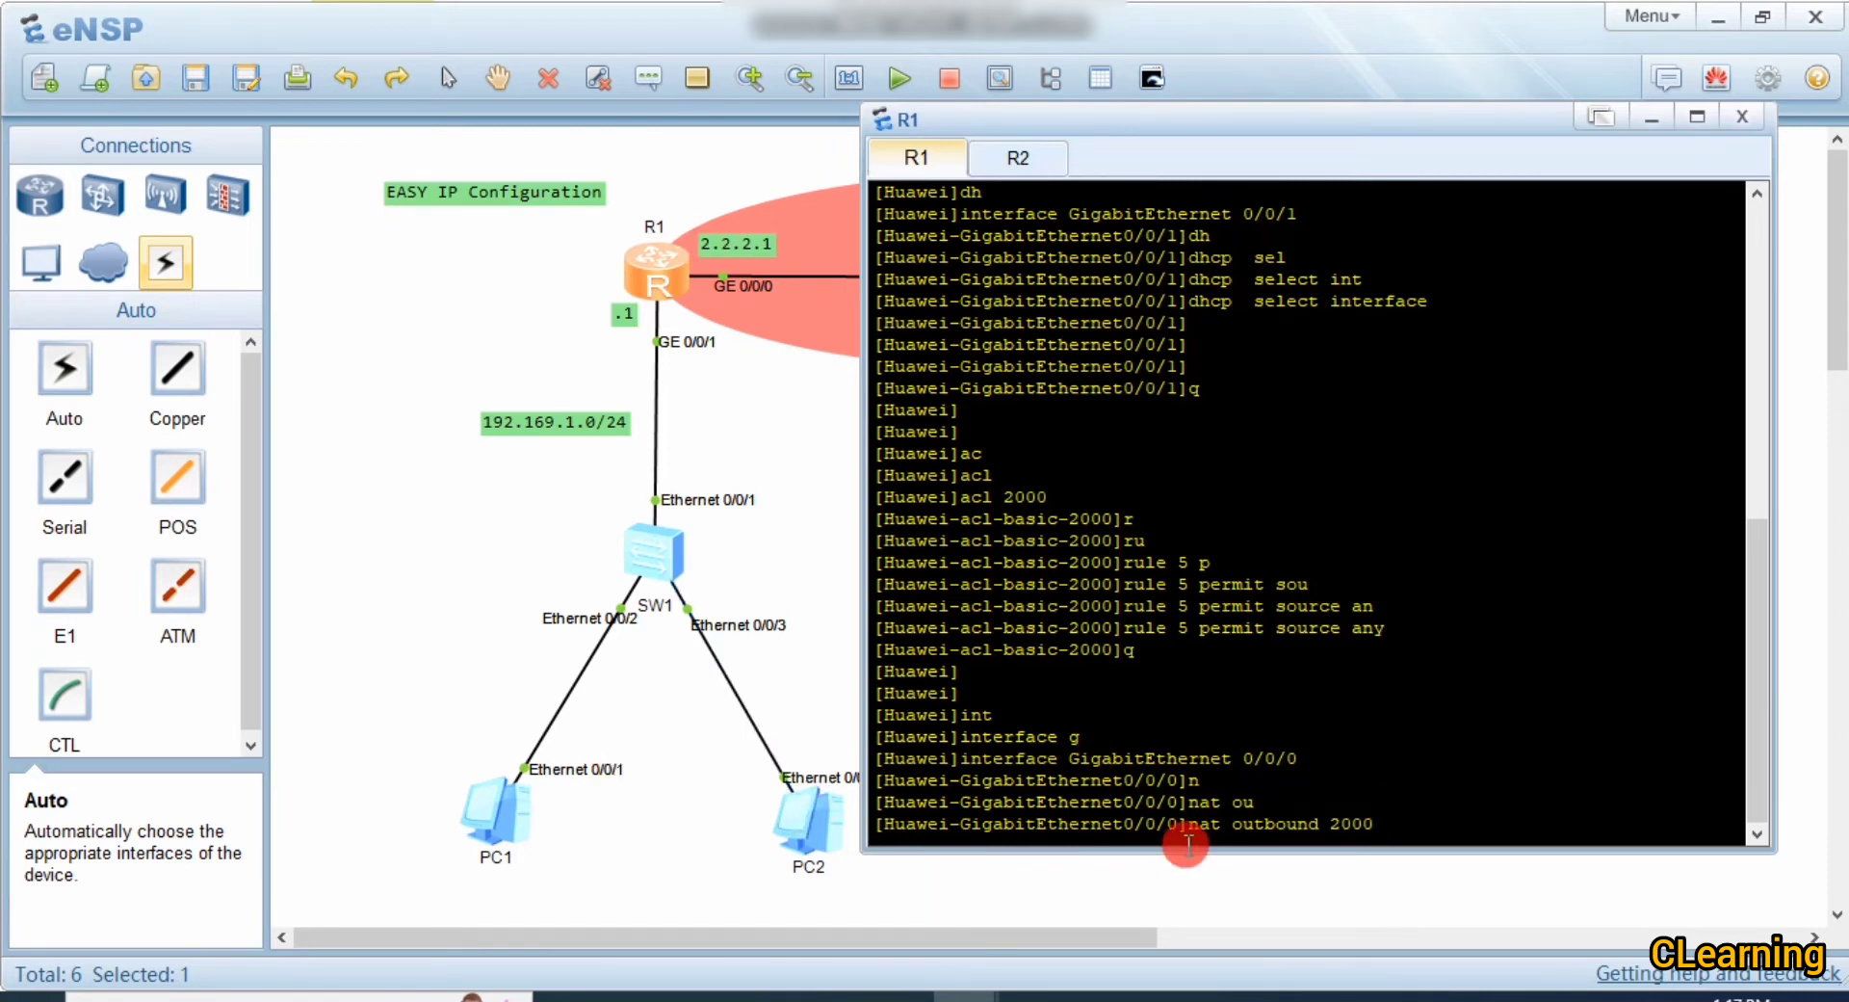
key(Return)
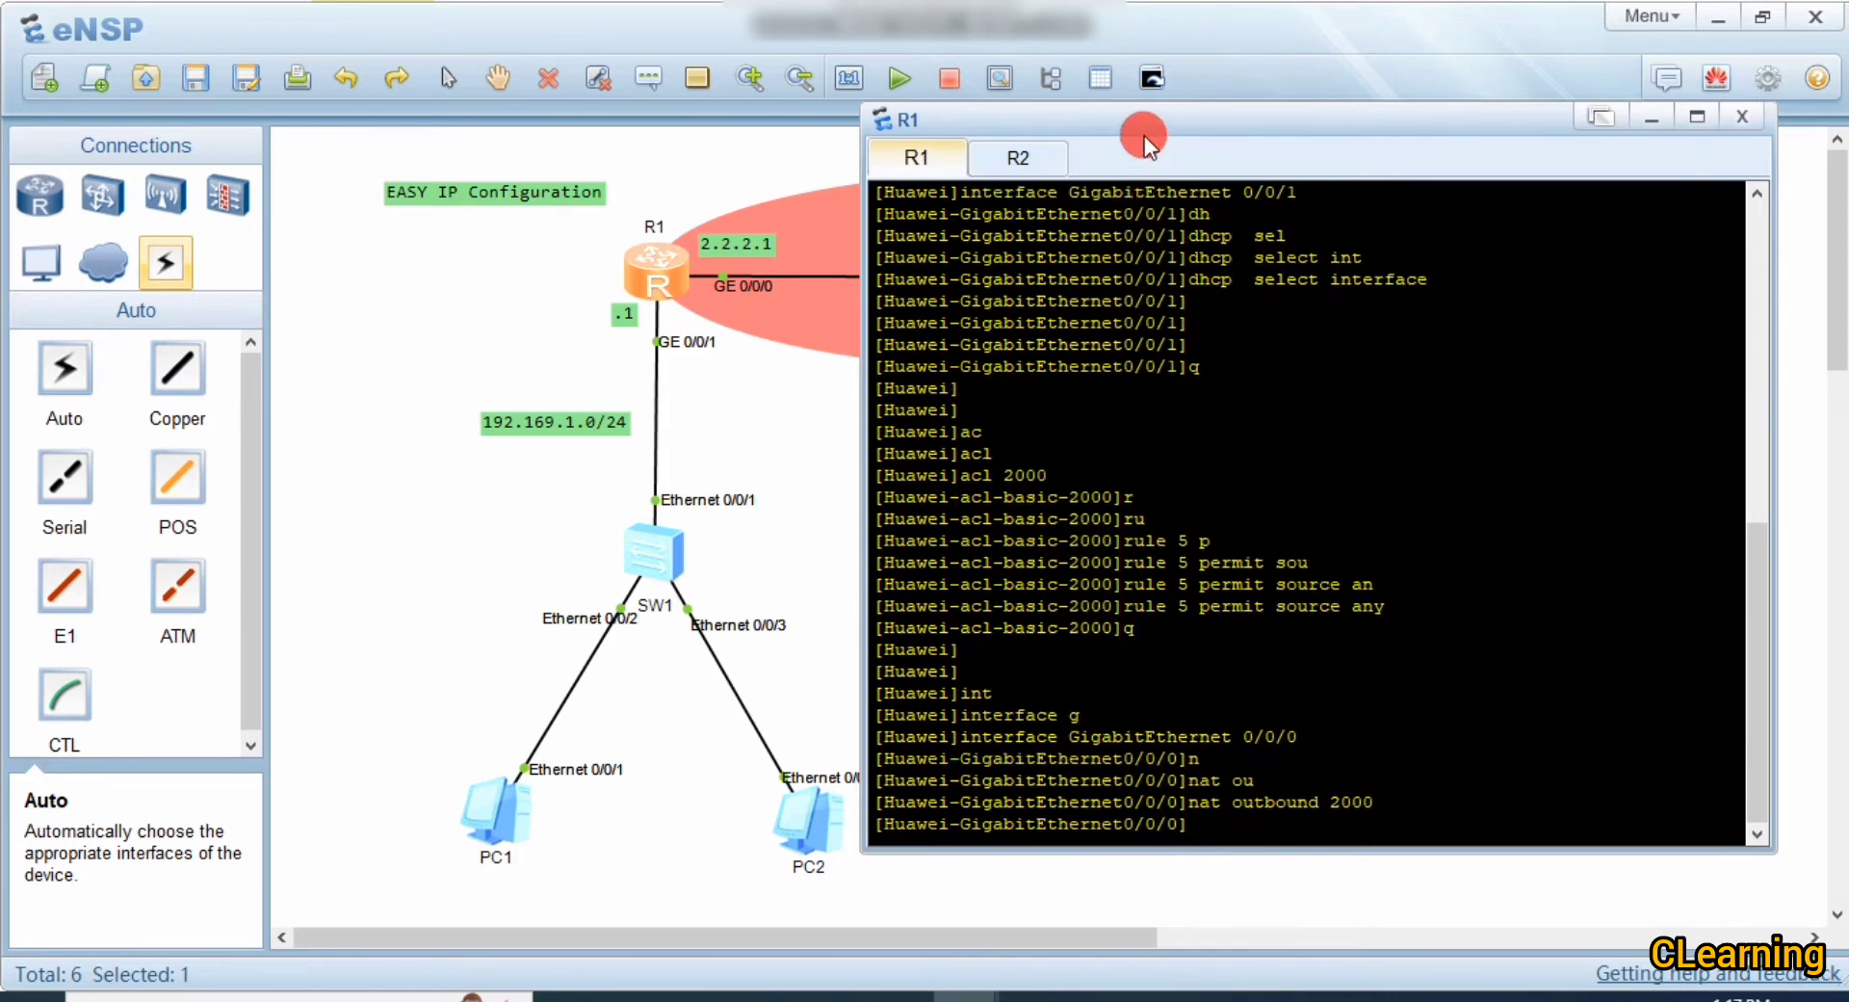
drag(1069, 118, 944, 71)
drag(1106, 84, 1281, 84)
key(Return)
key(Return)
key(Return)
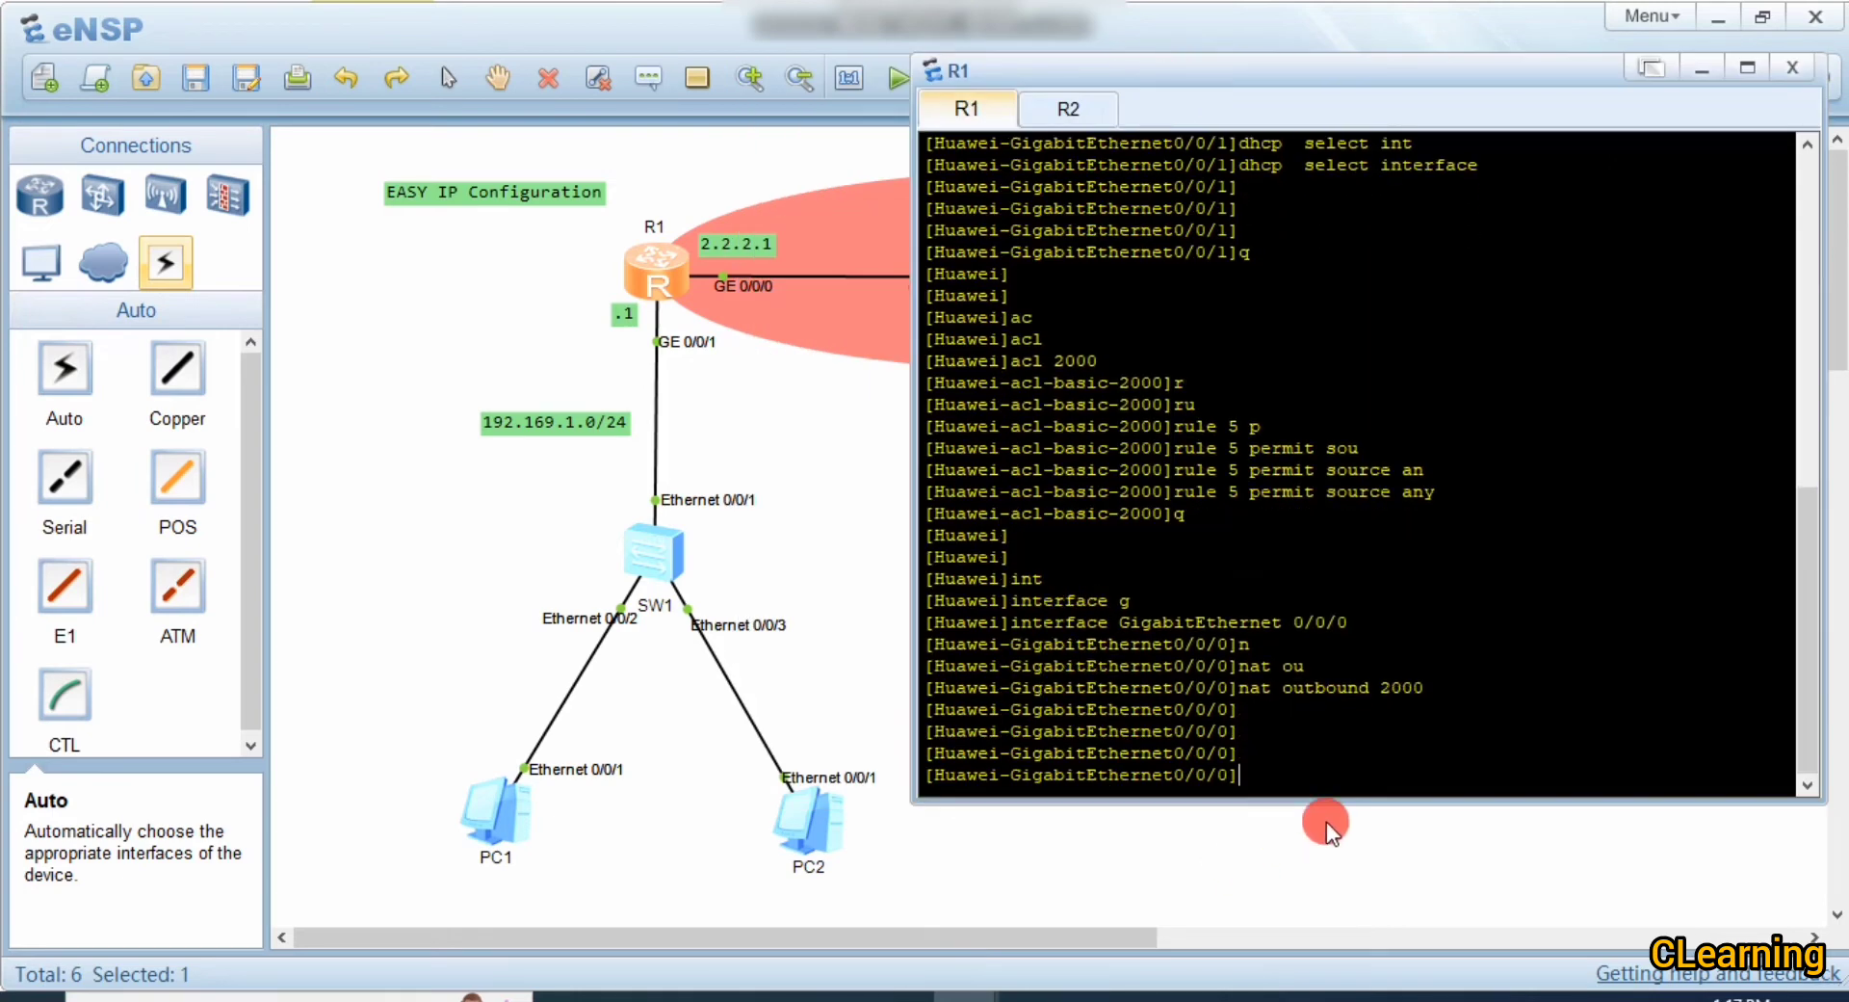
Step: Open router R2's console and enter its system view
click(841, 618)
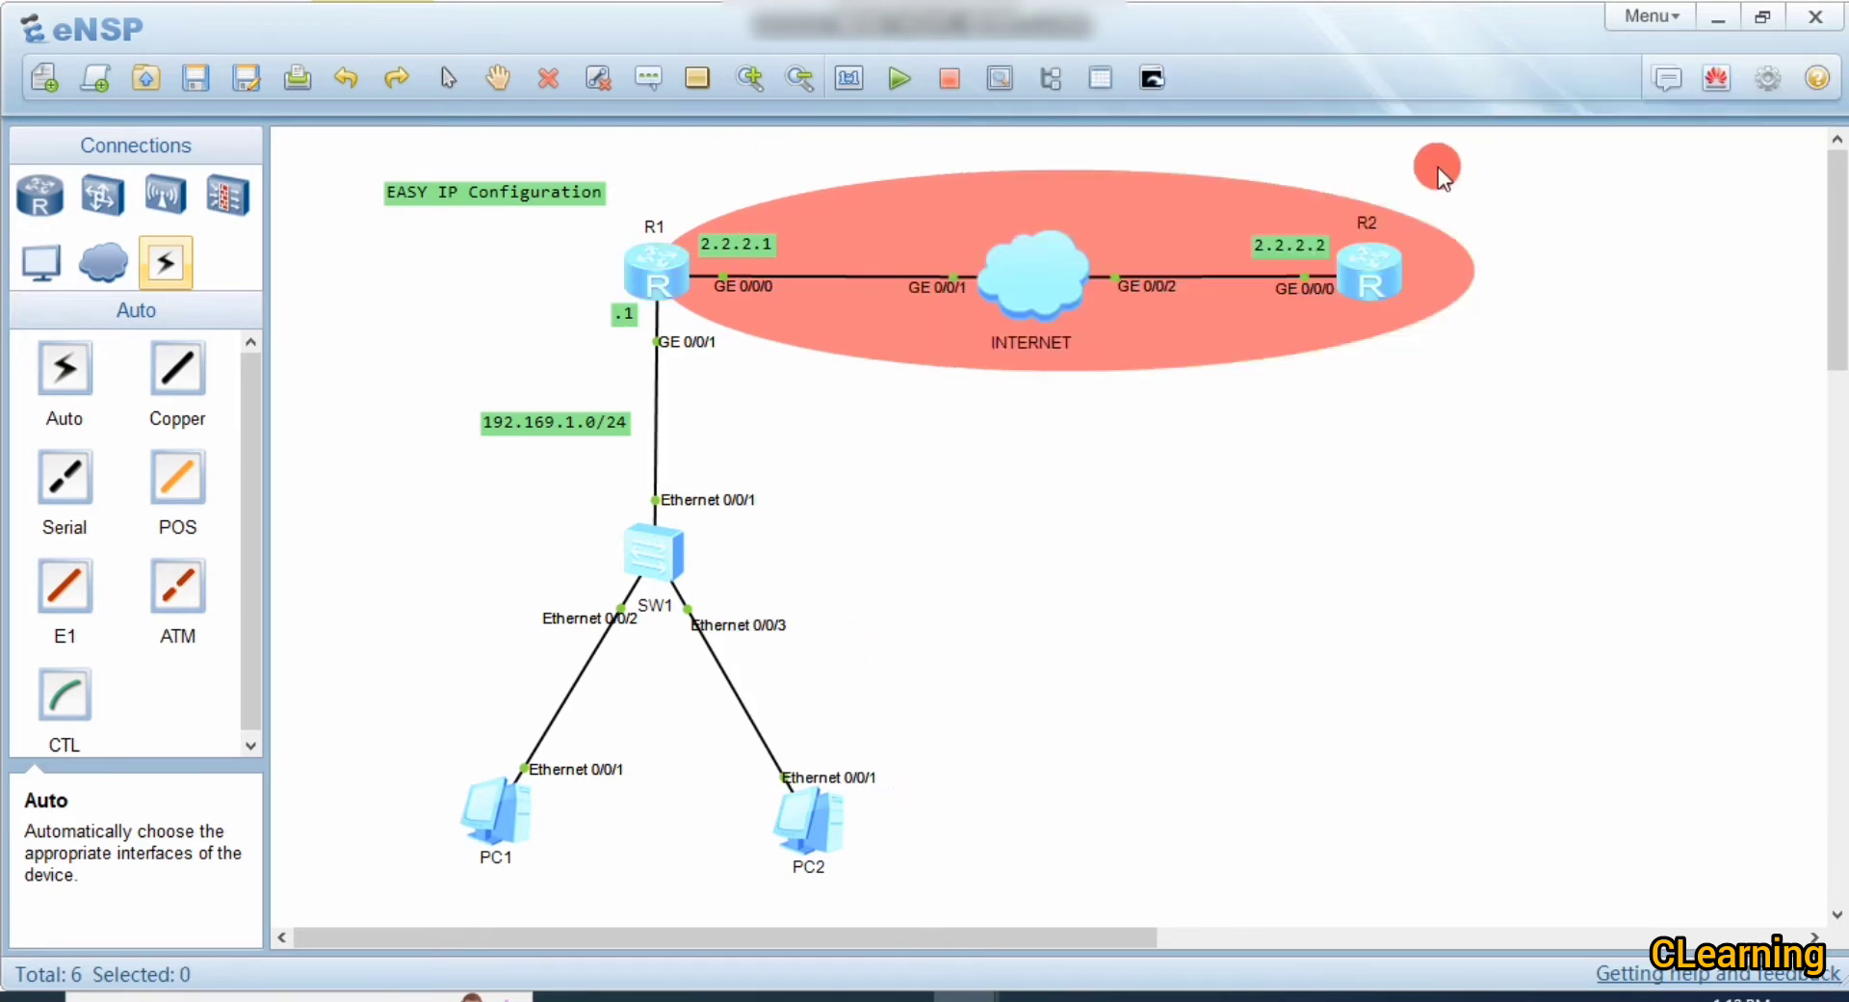
double_click(1373, 259)
key(Return)
key(Return)
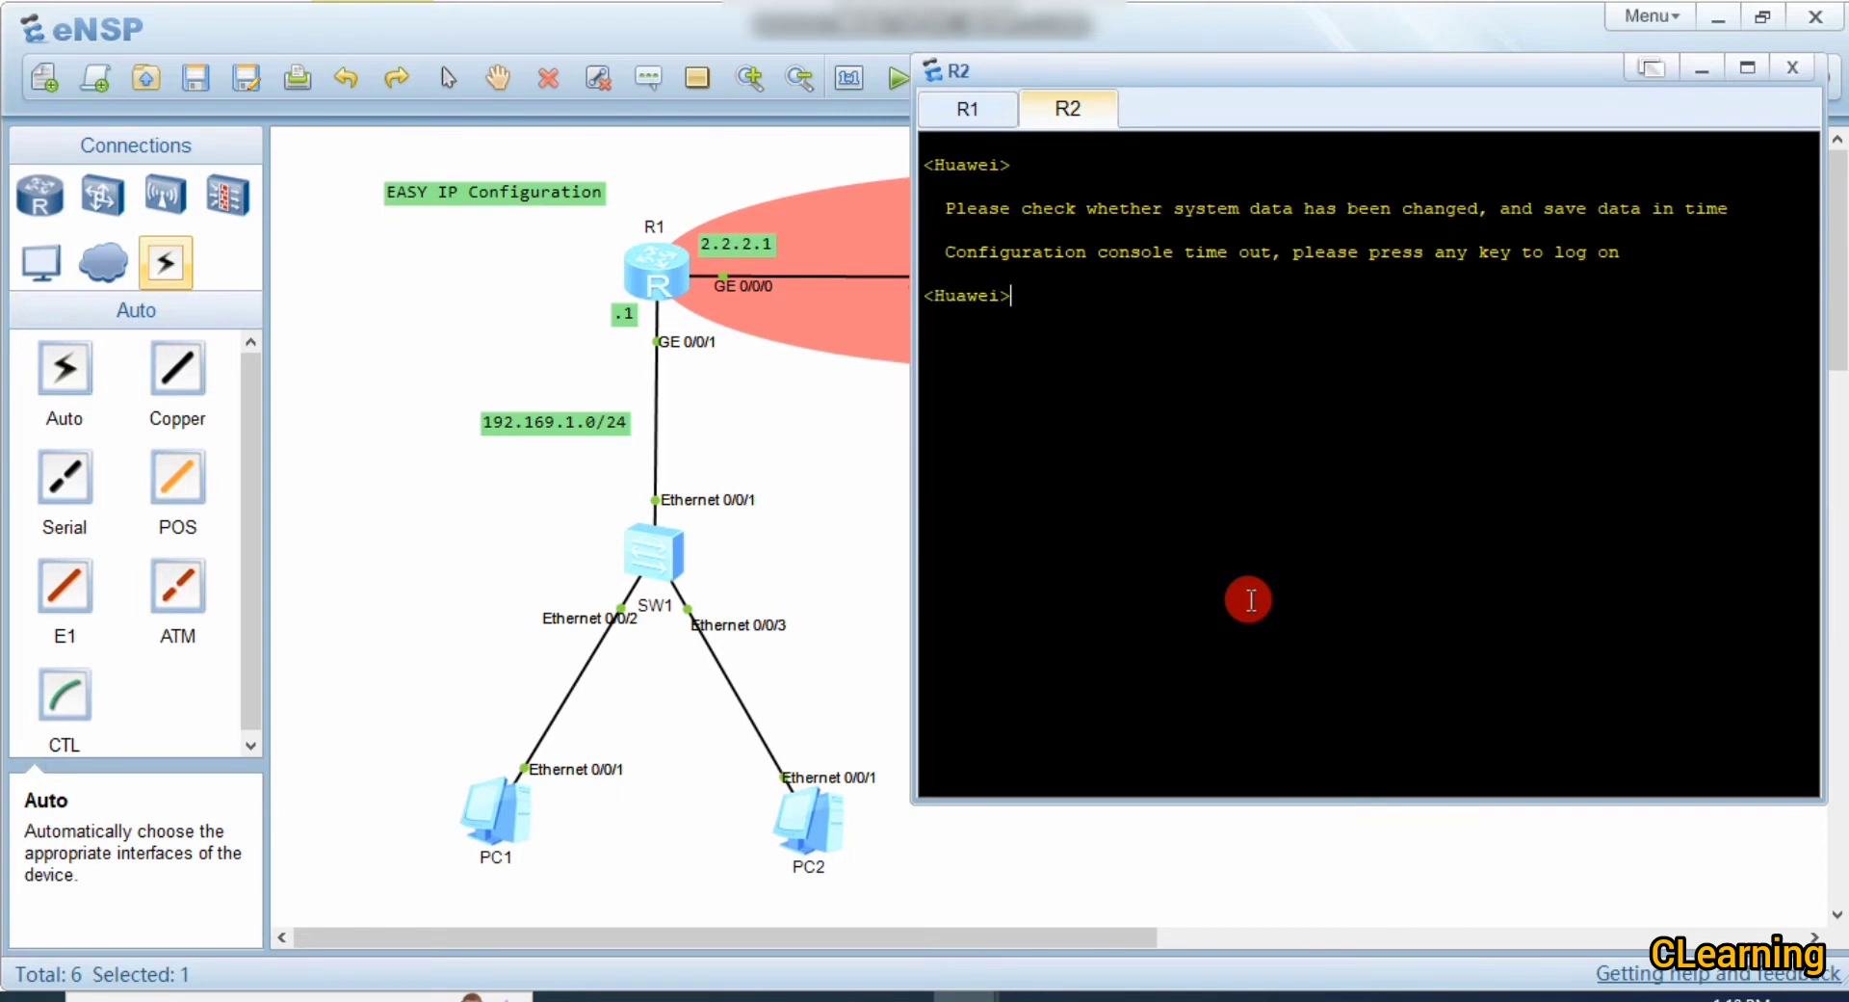
text(sy)
key(Tab)
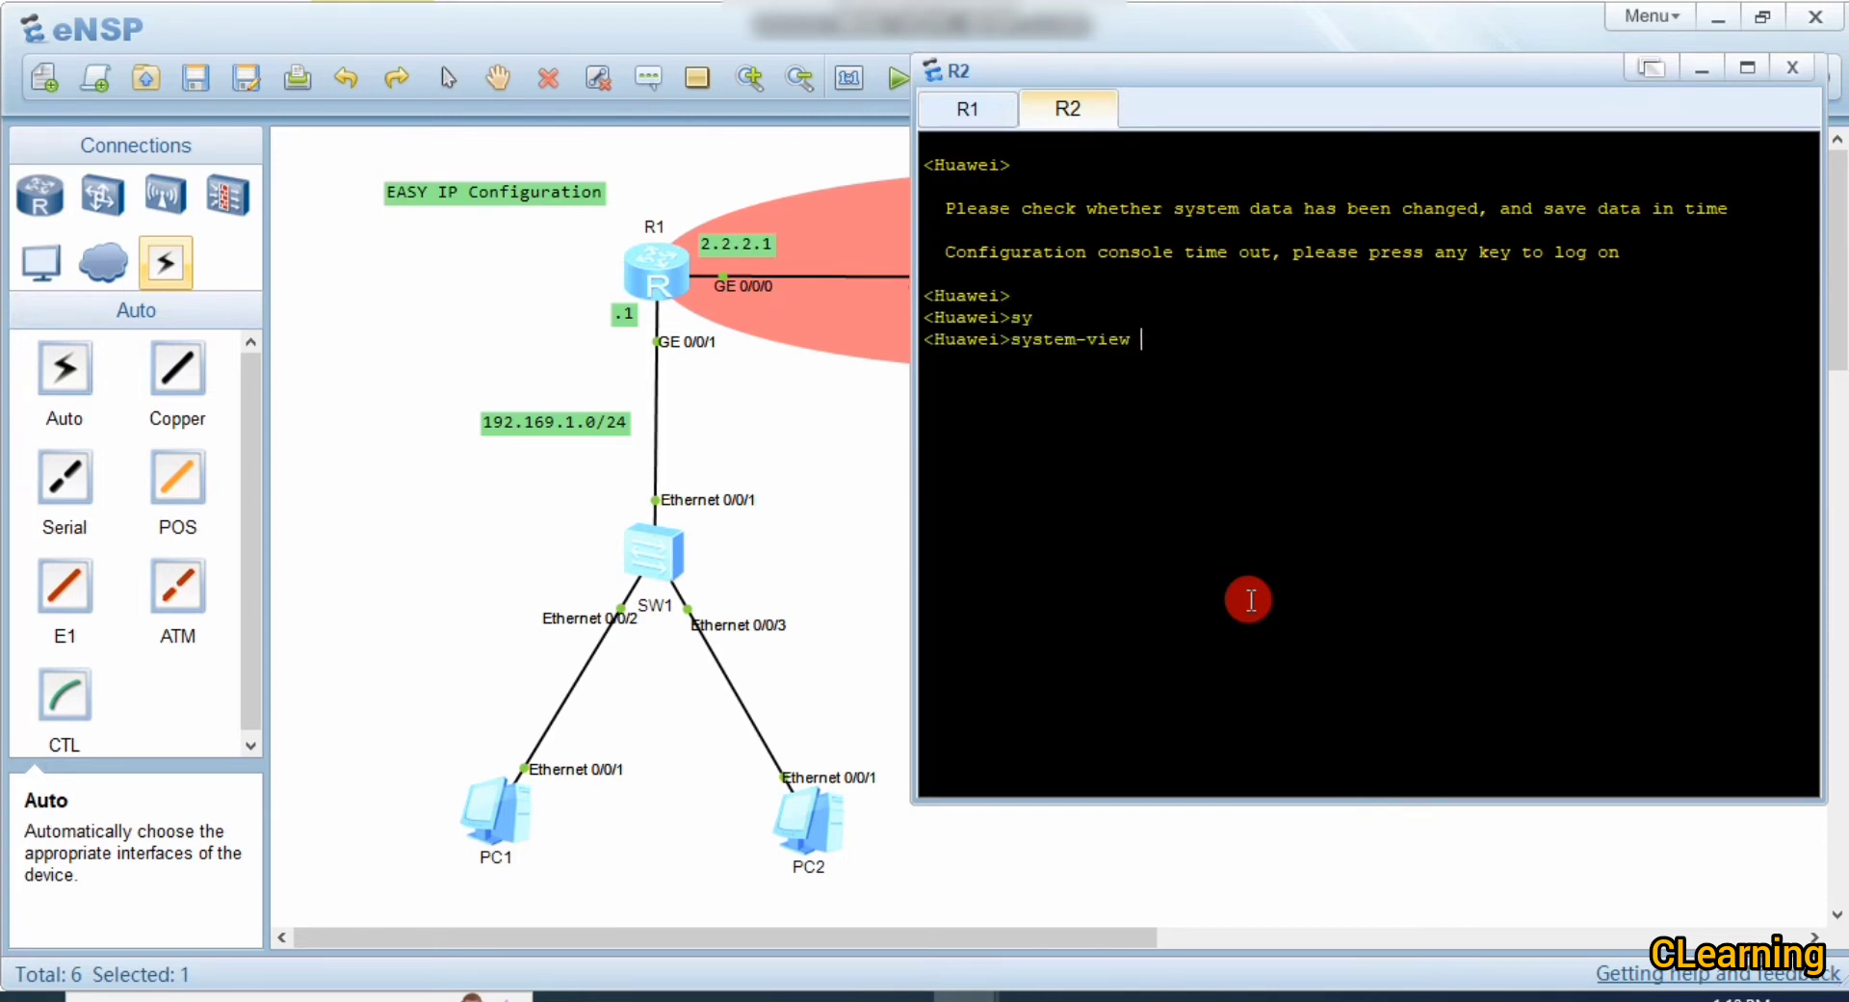
key(Return)
key(Return)
Step: Assign IP address 2.2.2.2 with a 24-bit mask to GigabitEthernet 0/0/0 on R2
text(i)
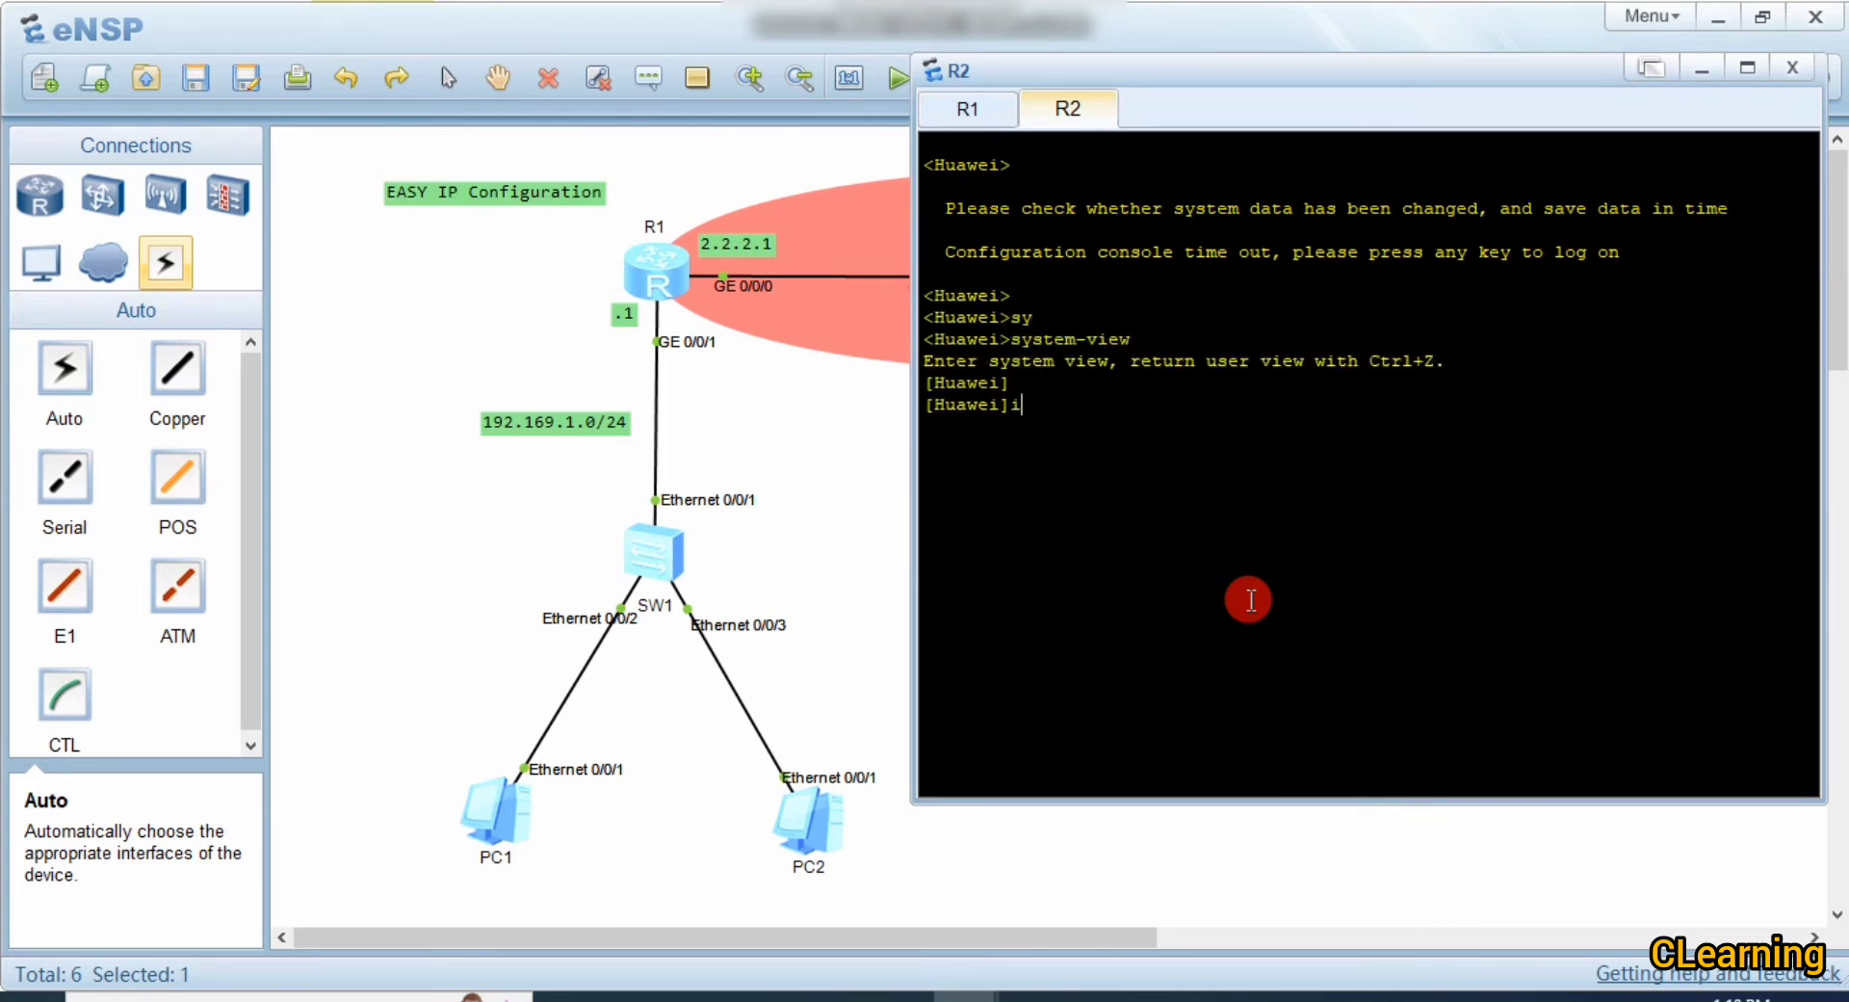
text(nt)
key(Tab)
text(g)
key(Tab)
text(0/0/0)
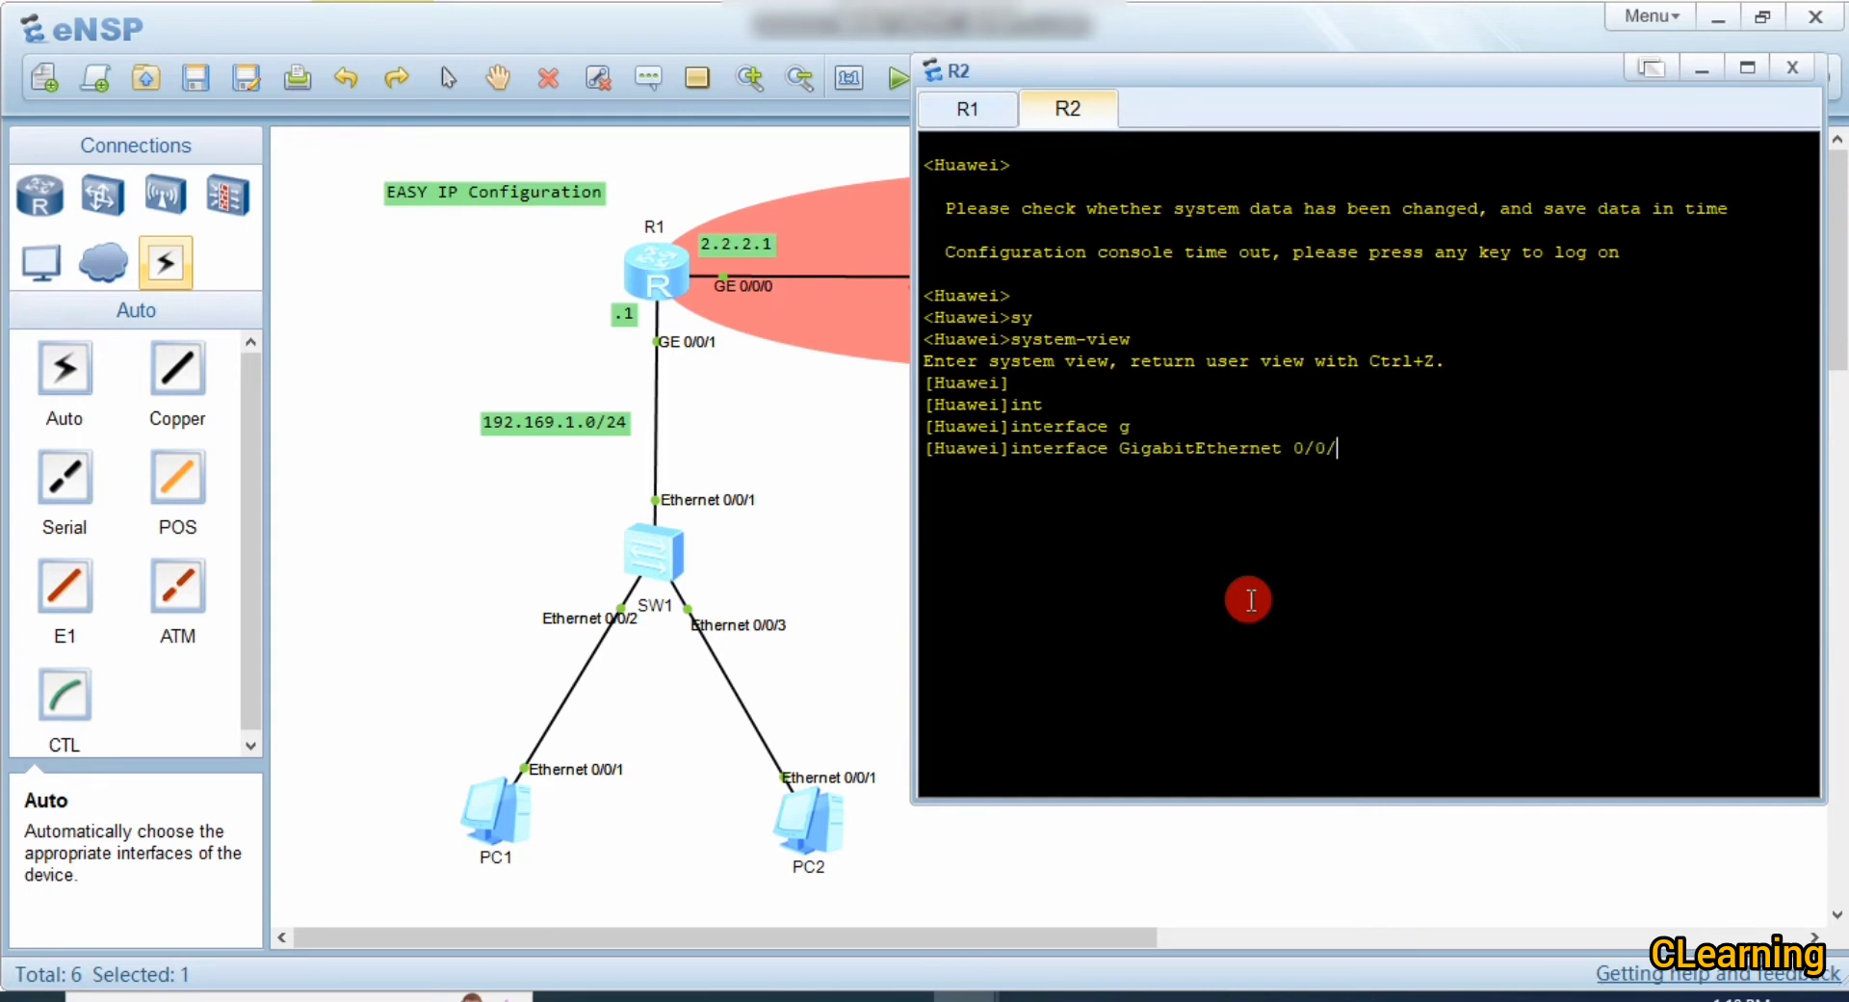
key(Return)
text(ip ad)
key(Tab)
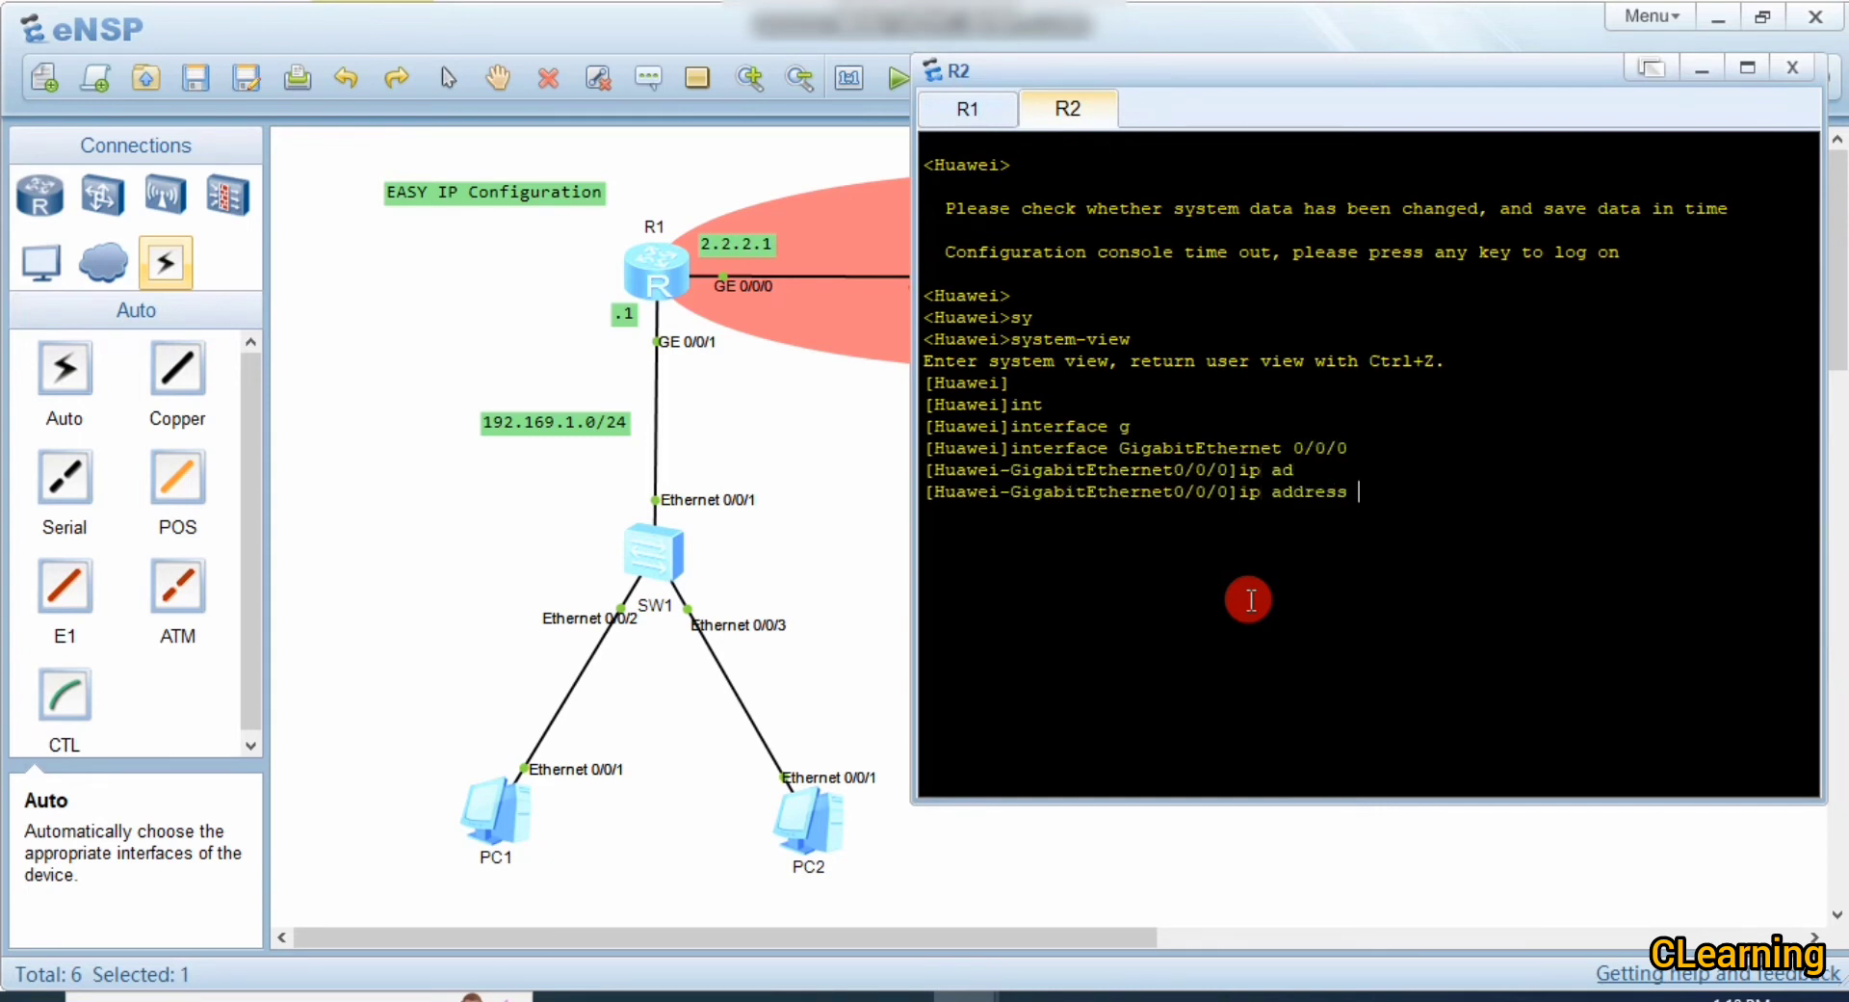
text(2.2.2.2 24)
key(Return)
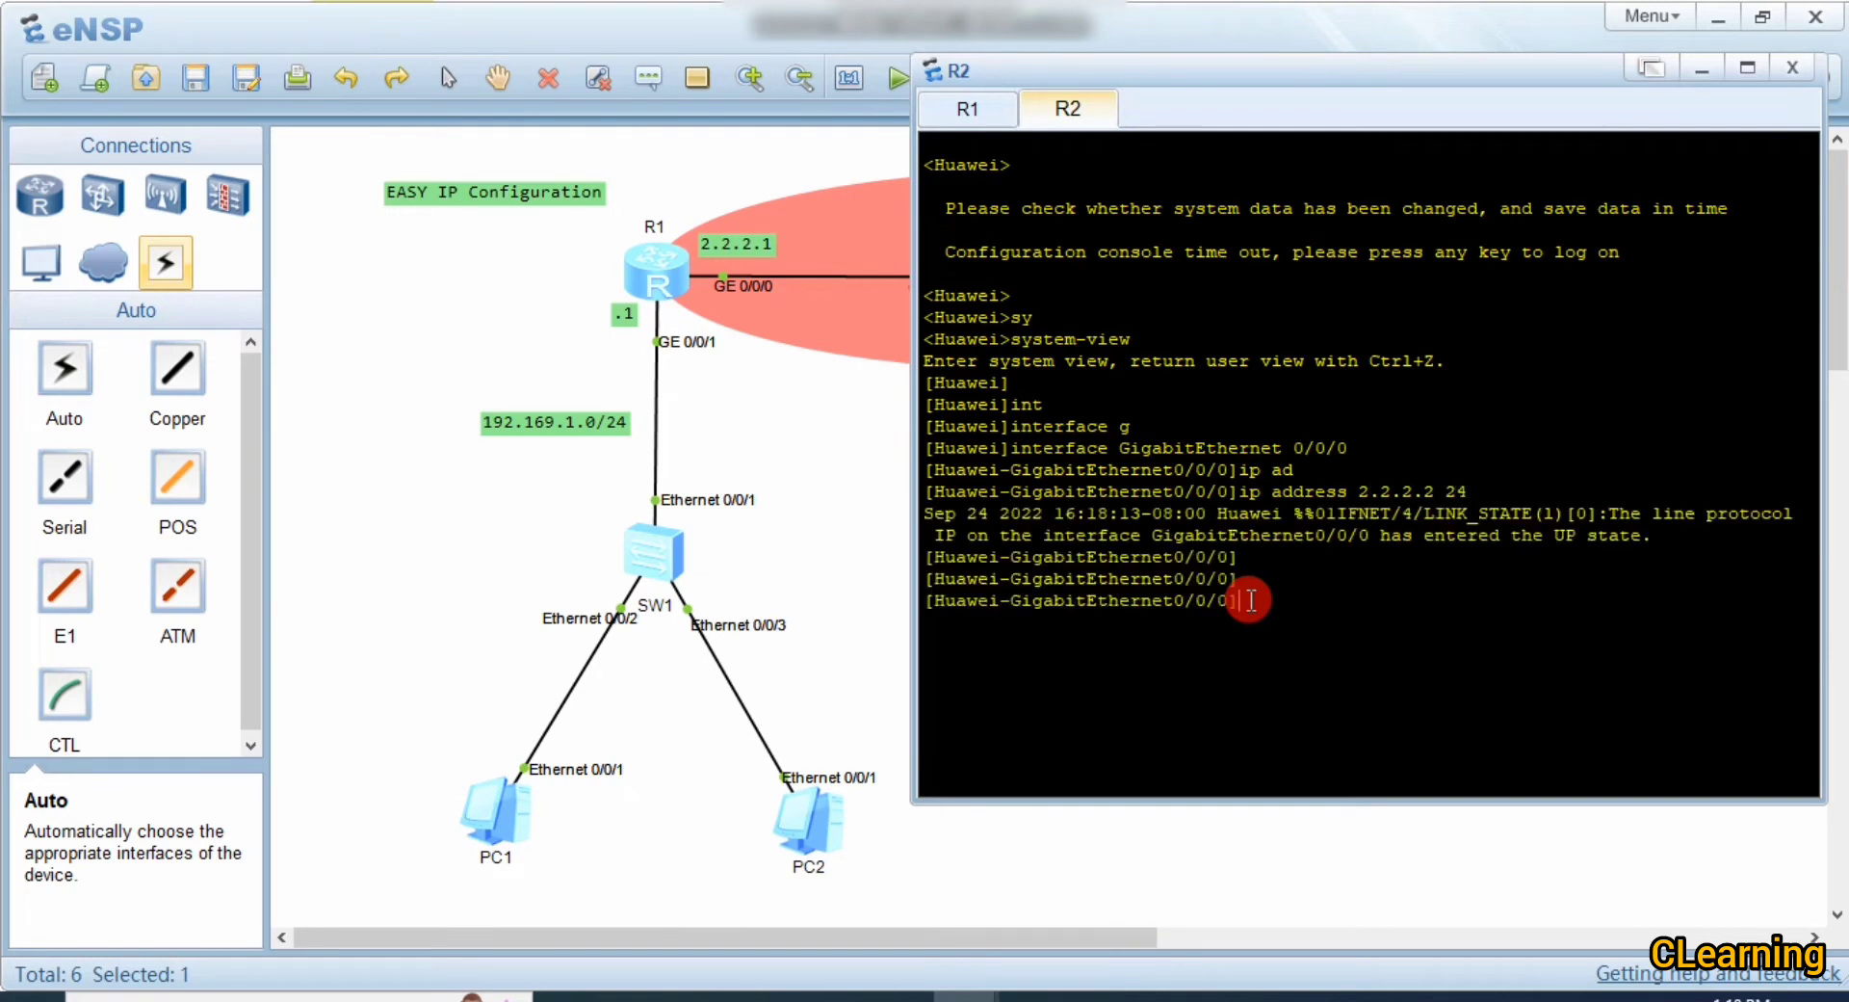
Step: Run ipconfig on PC1 to check the IPv4 address it received through DHCP
click(834, 389)
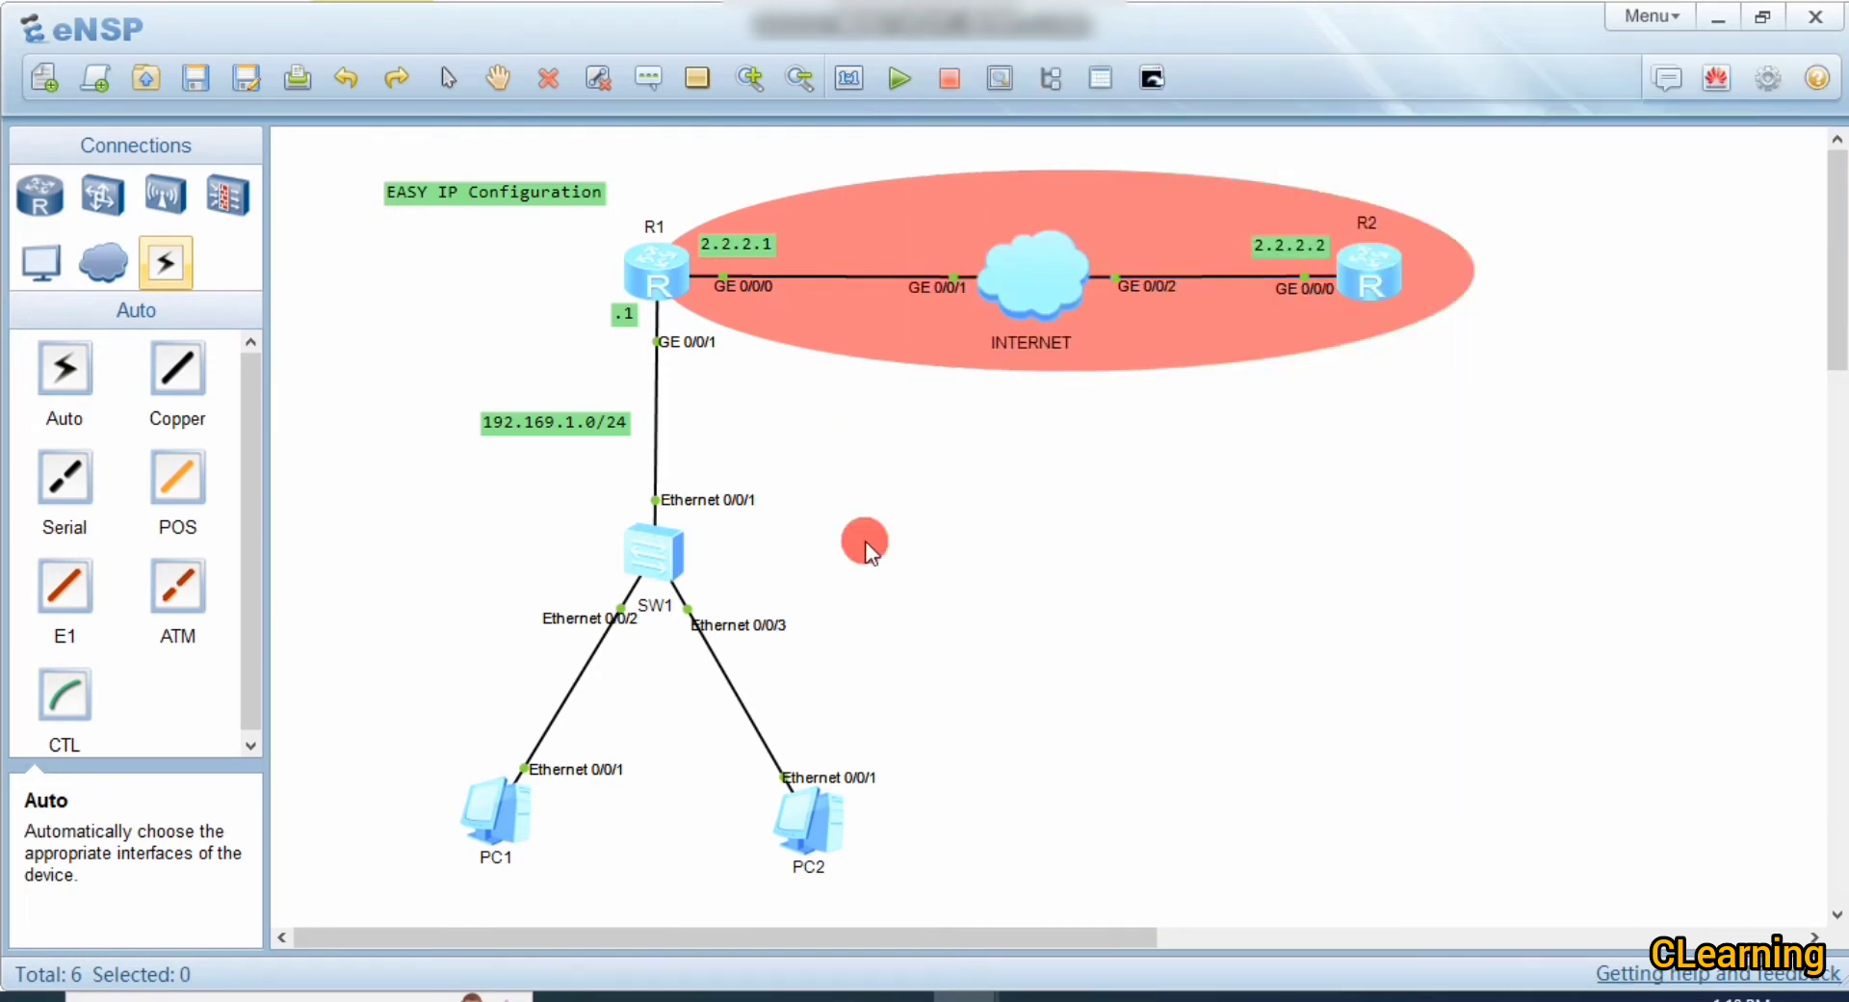
double_click(497, 828)
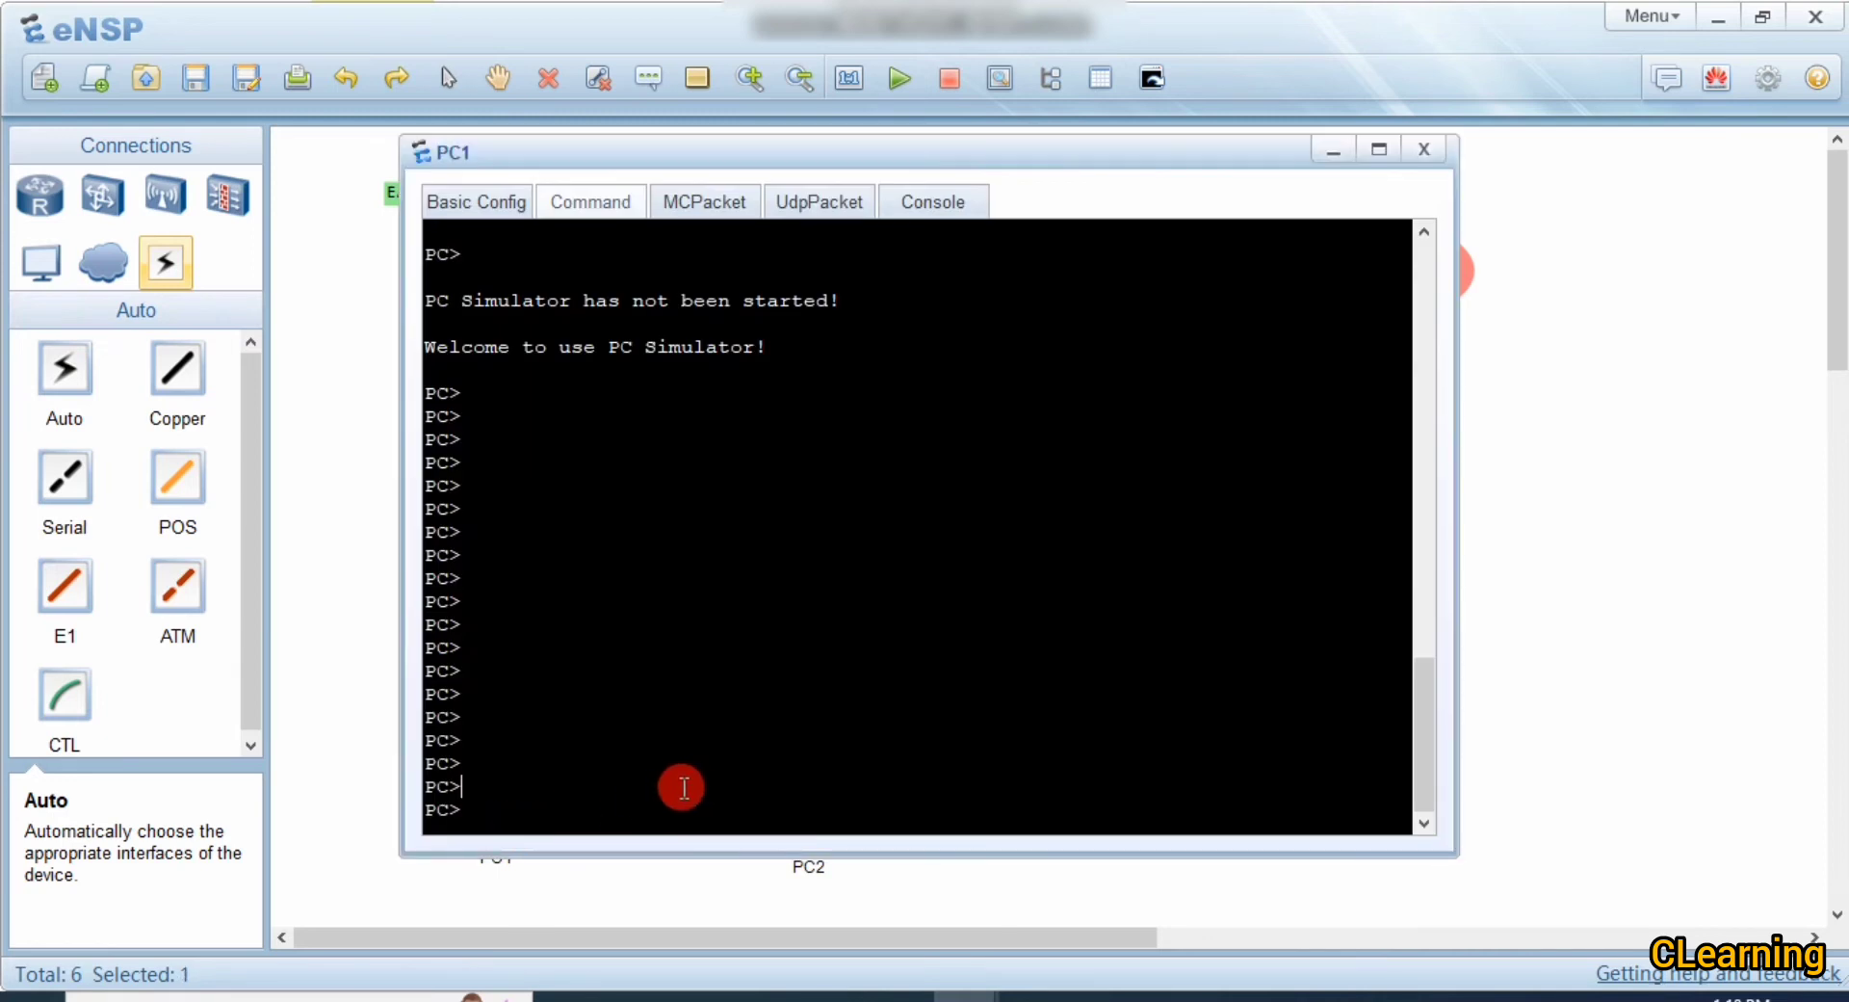
text(ipconfig)
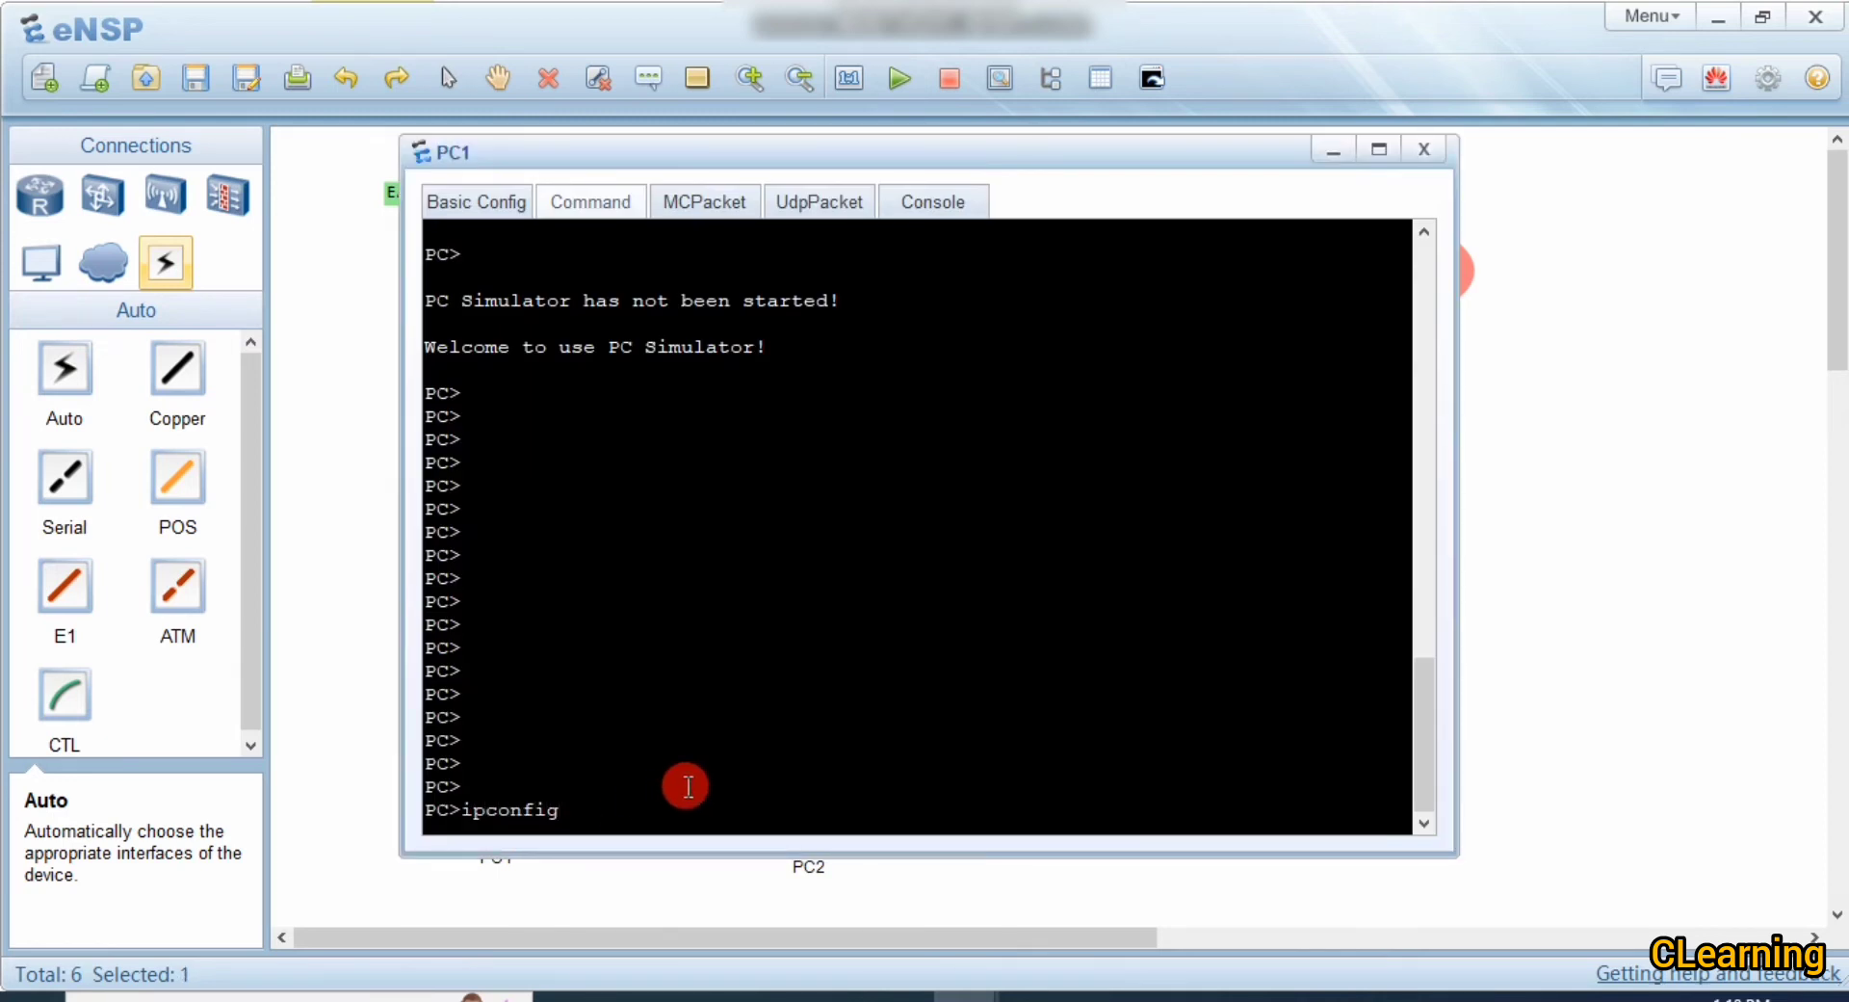
key(Return)
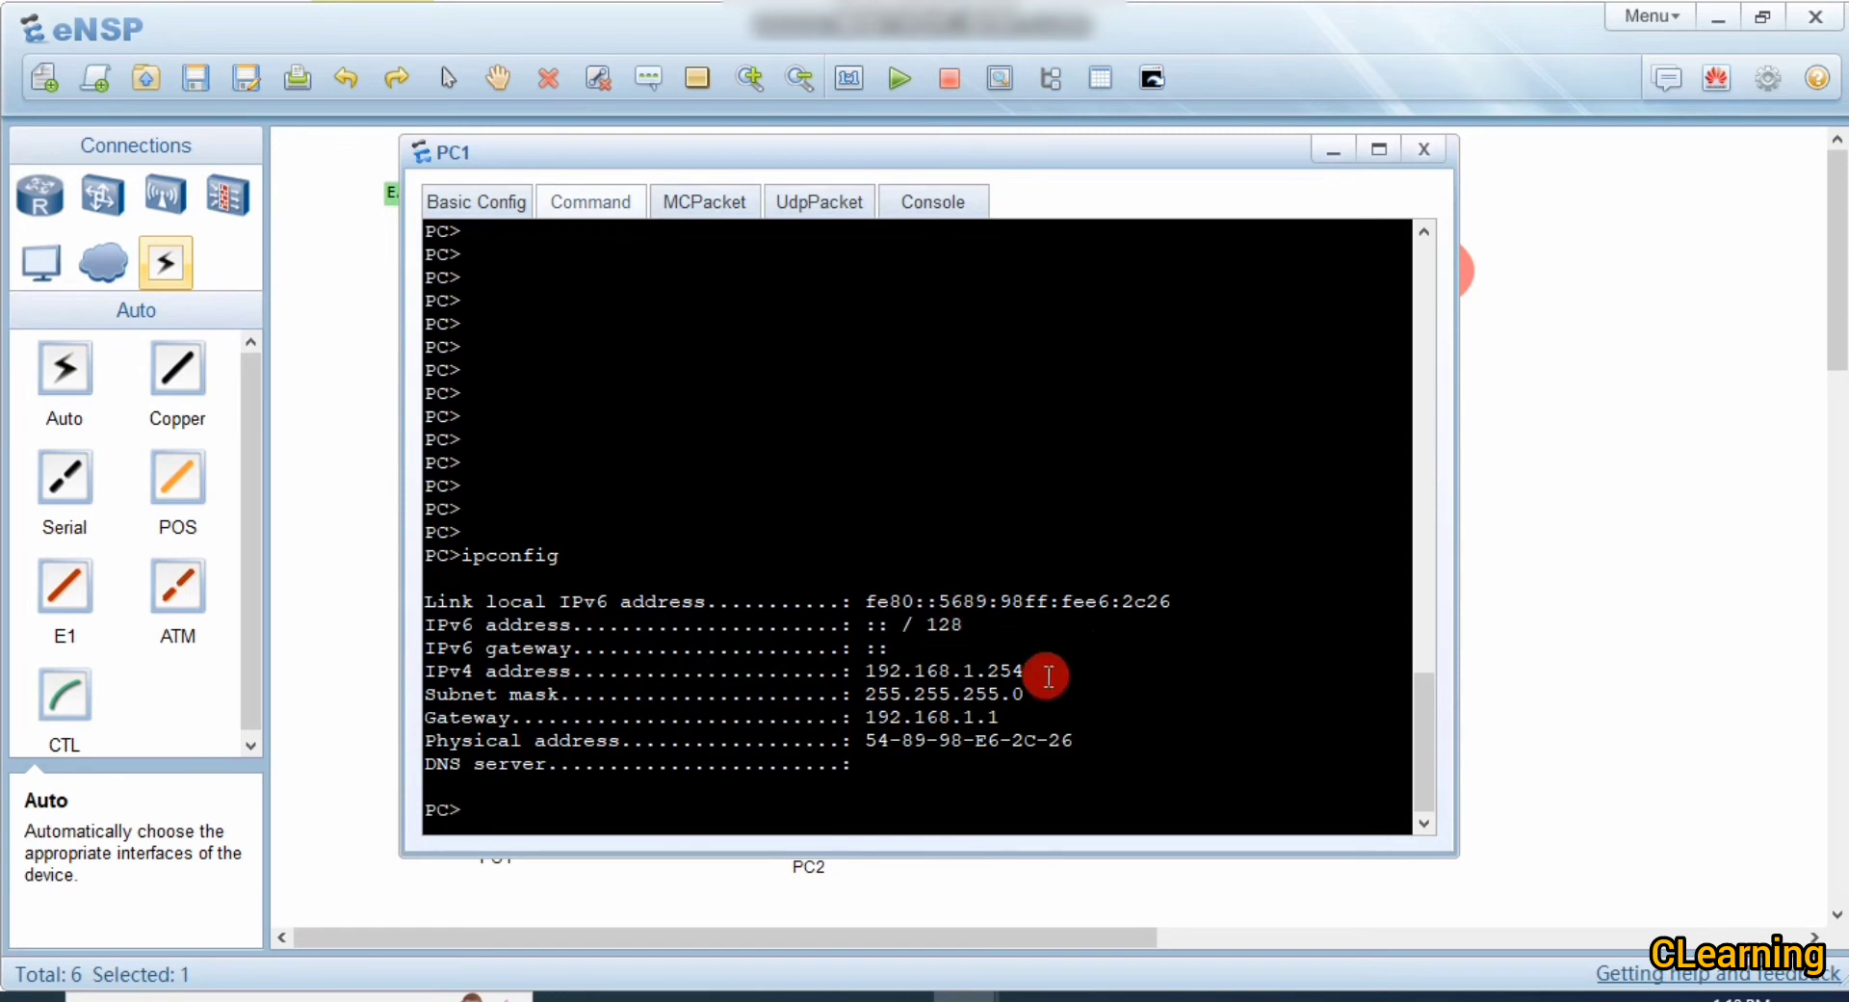
mouse_move(1048, 676)
mouse_down()
mouse_move(847, 661)
mouse_move(1031, 668)
mouse_move(858, 672)
mouse_move(1017, 681)
mouse_up()
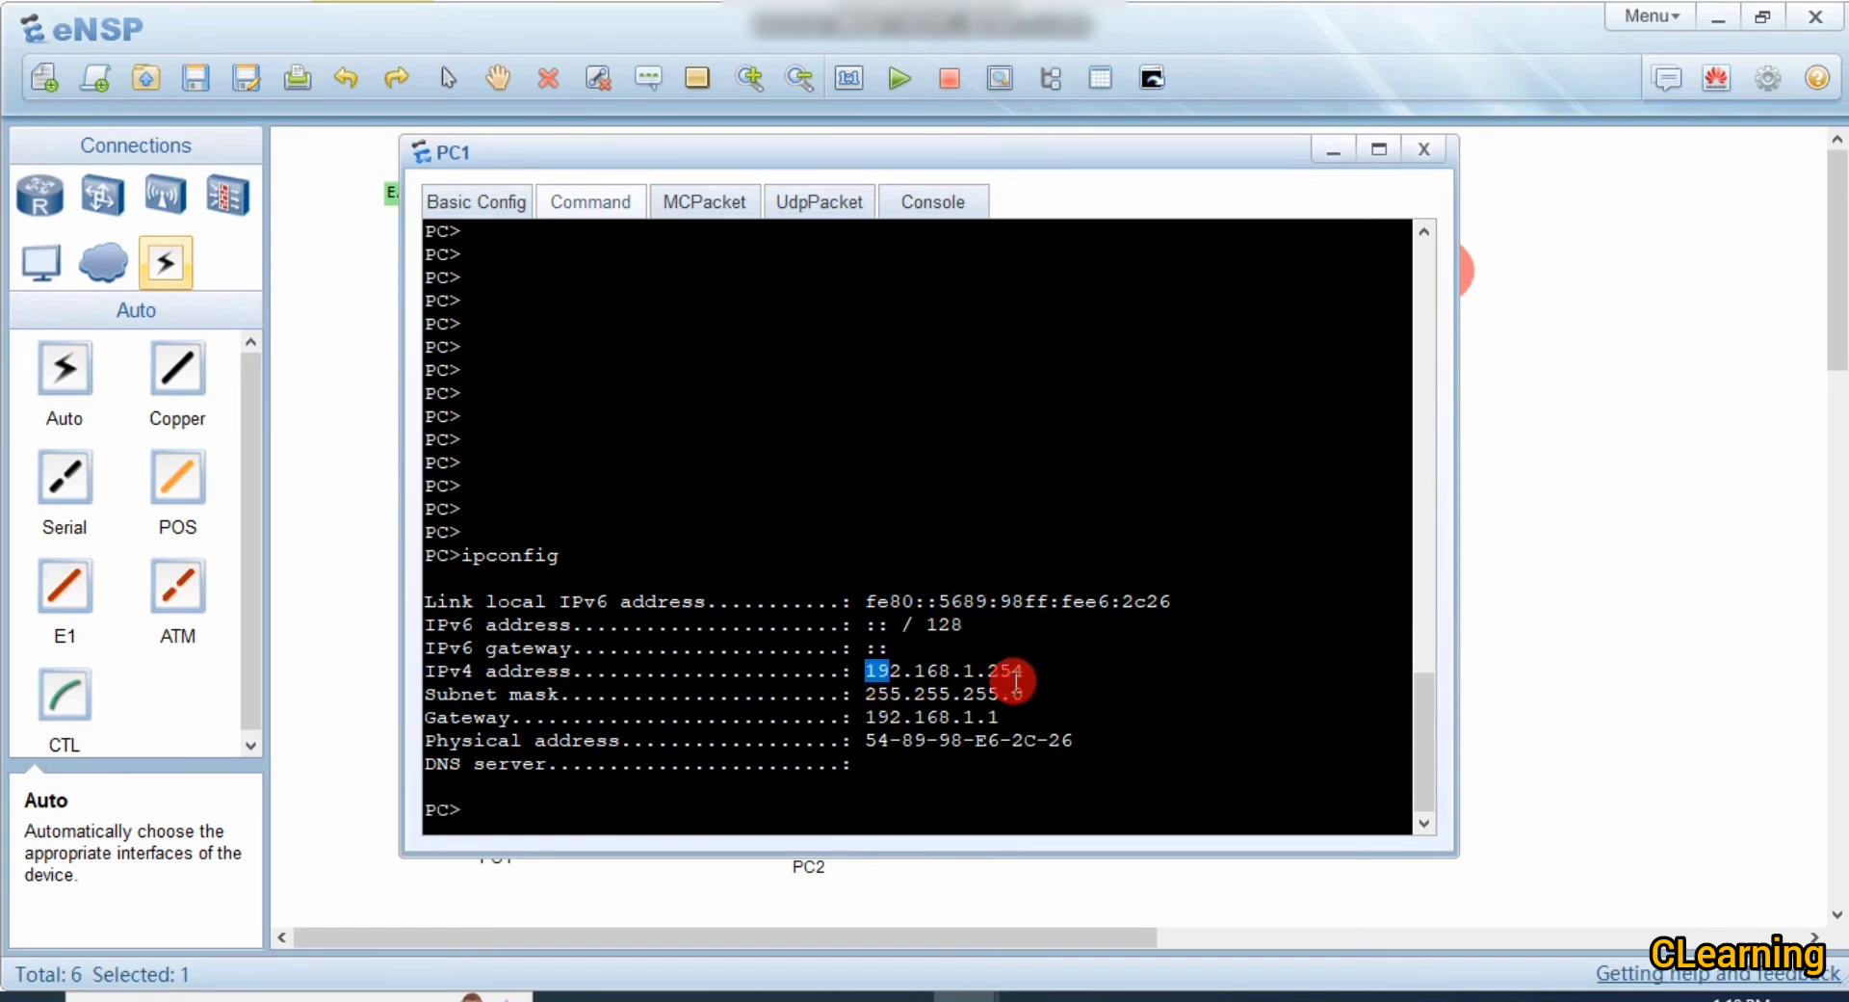
click(1522, 620)
Step: Run ipconfig on PC2 to check its IPv4 address, subnet mask and gateway
double_click(782, 835)
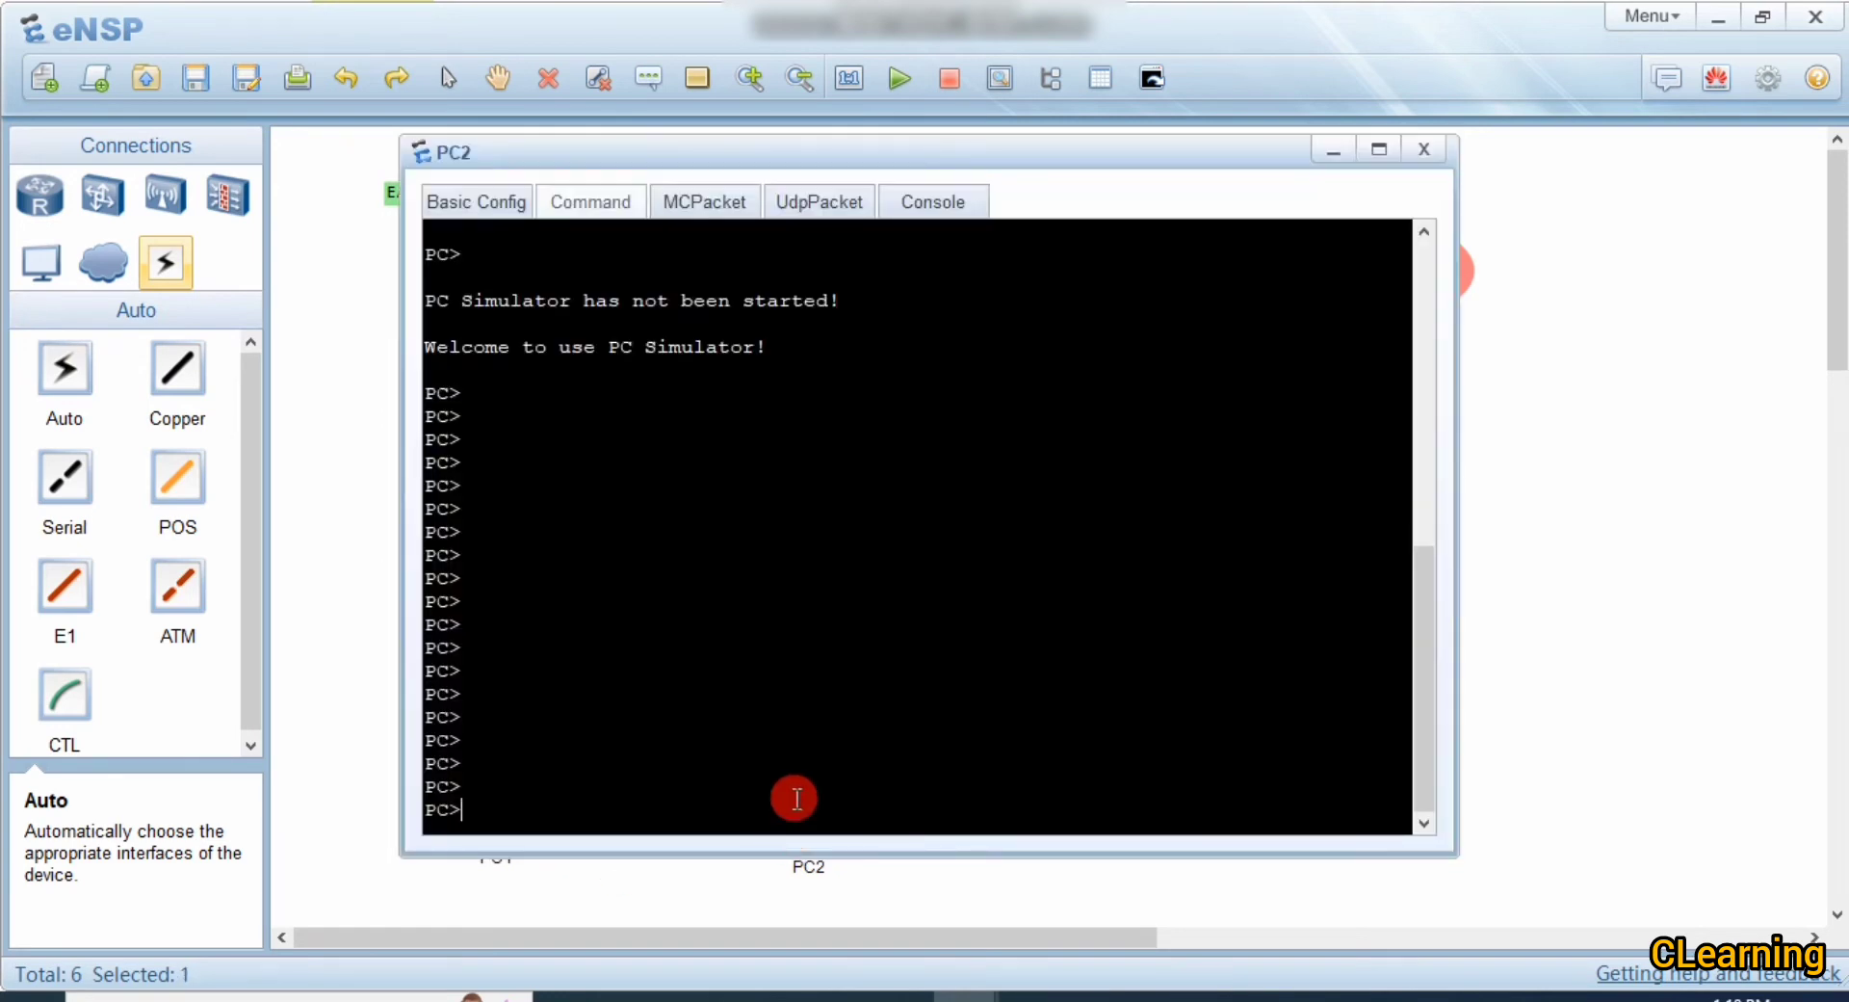
text(ip)
key(BackSpace)
text(config)
key(Return)
Step: Switch PC2's IPv4 configuration to Static and back to DHCP, and apply the setting
click(454, 207)
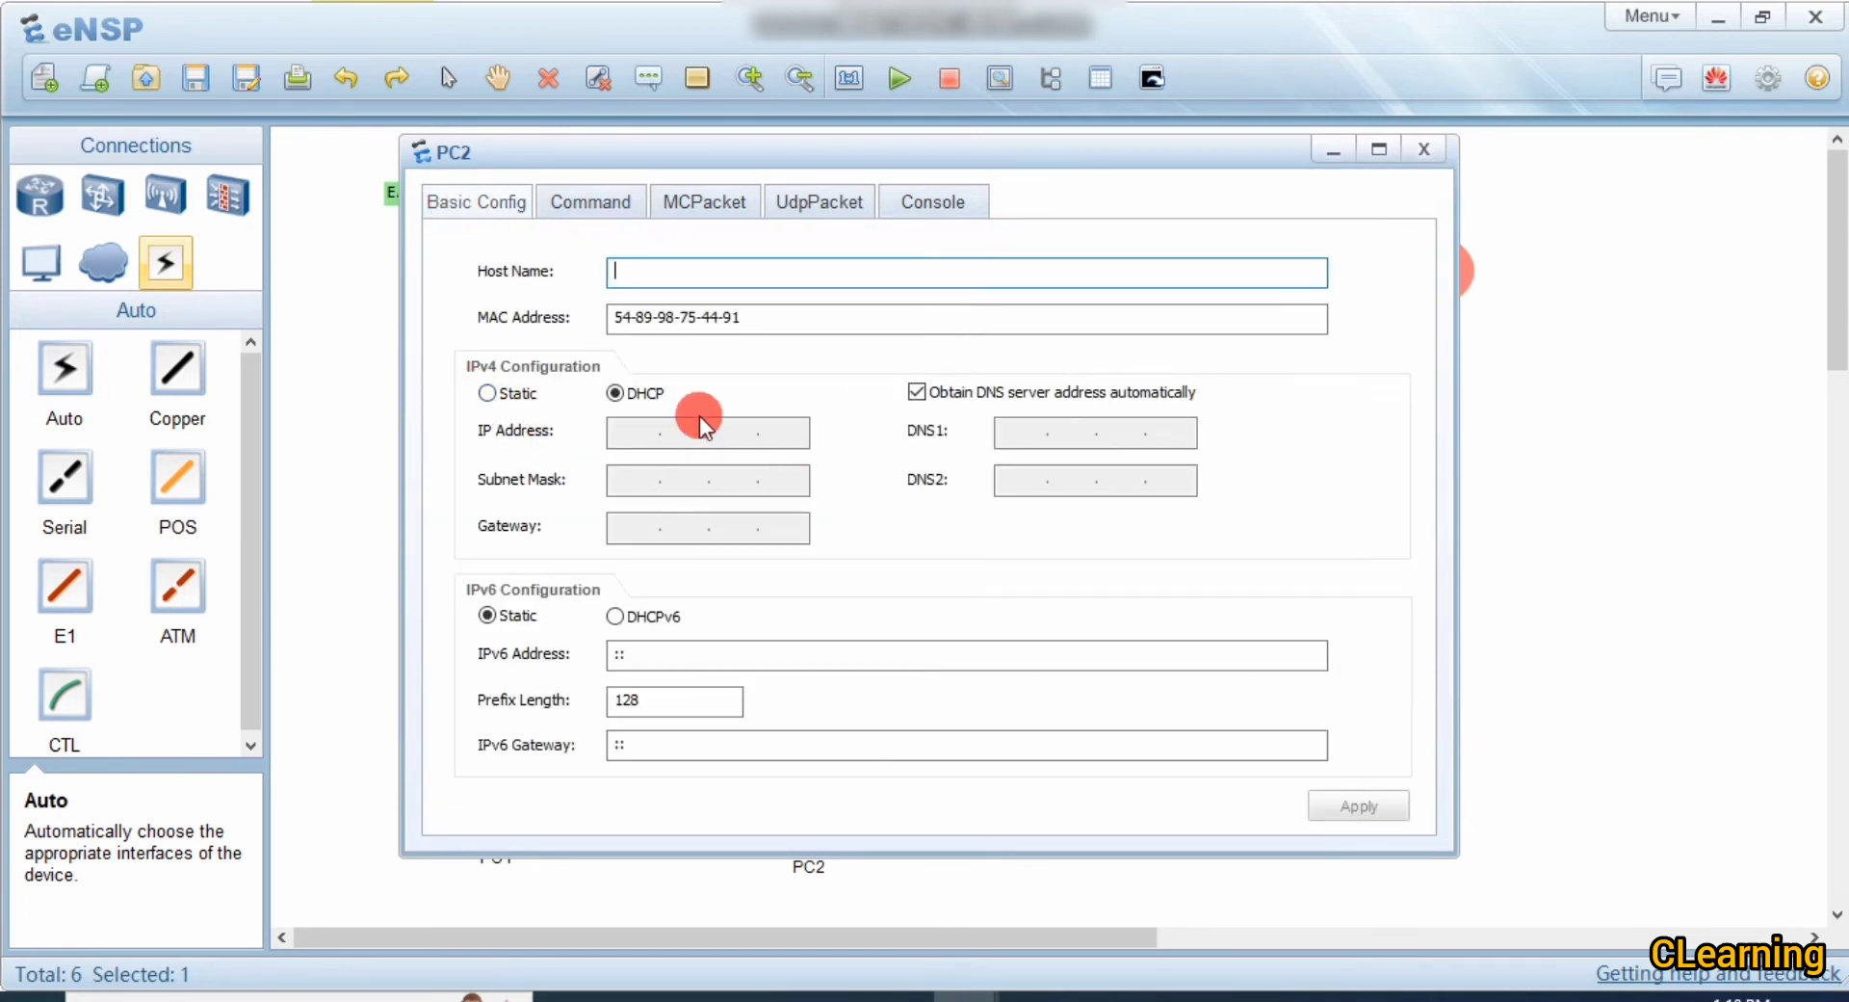
click(477, 393)
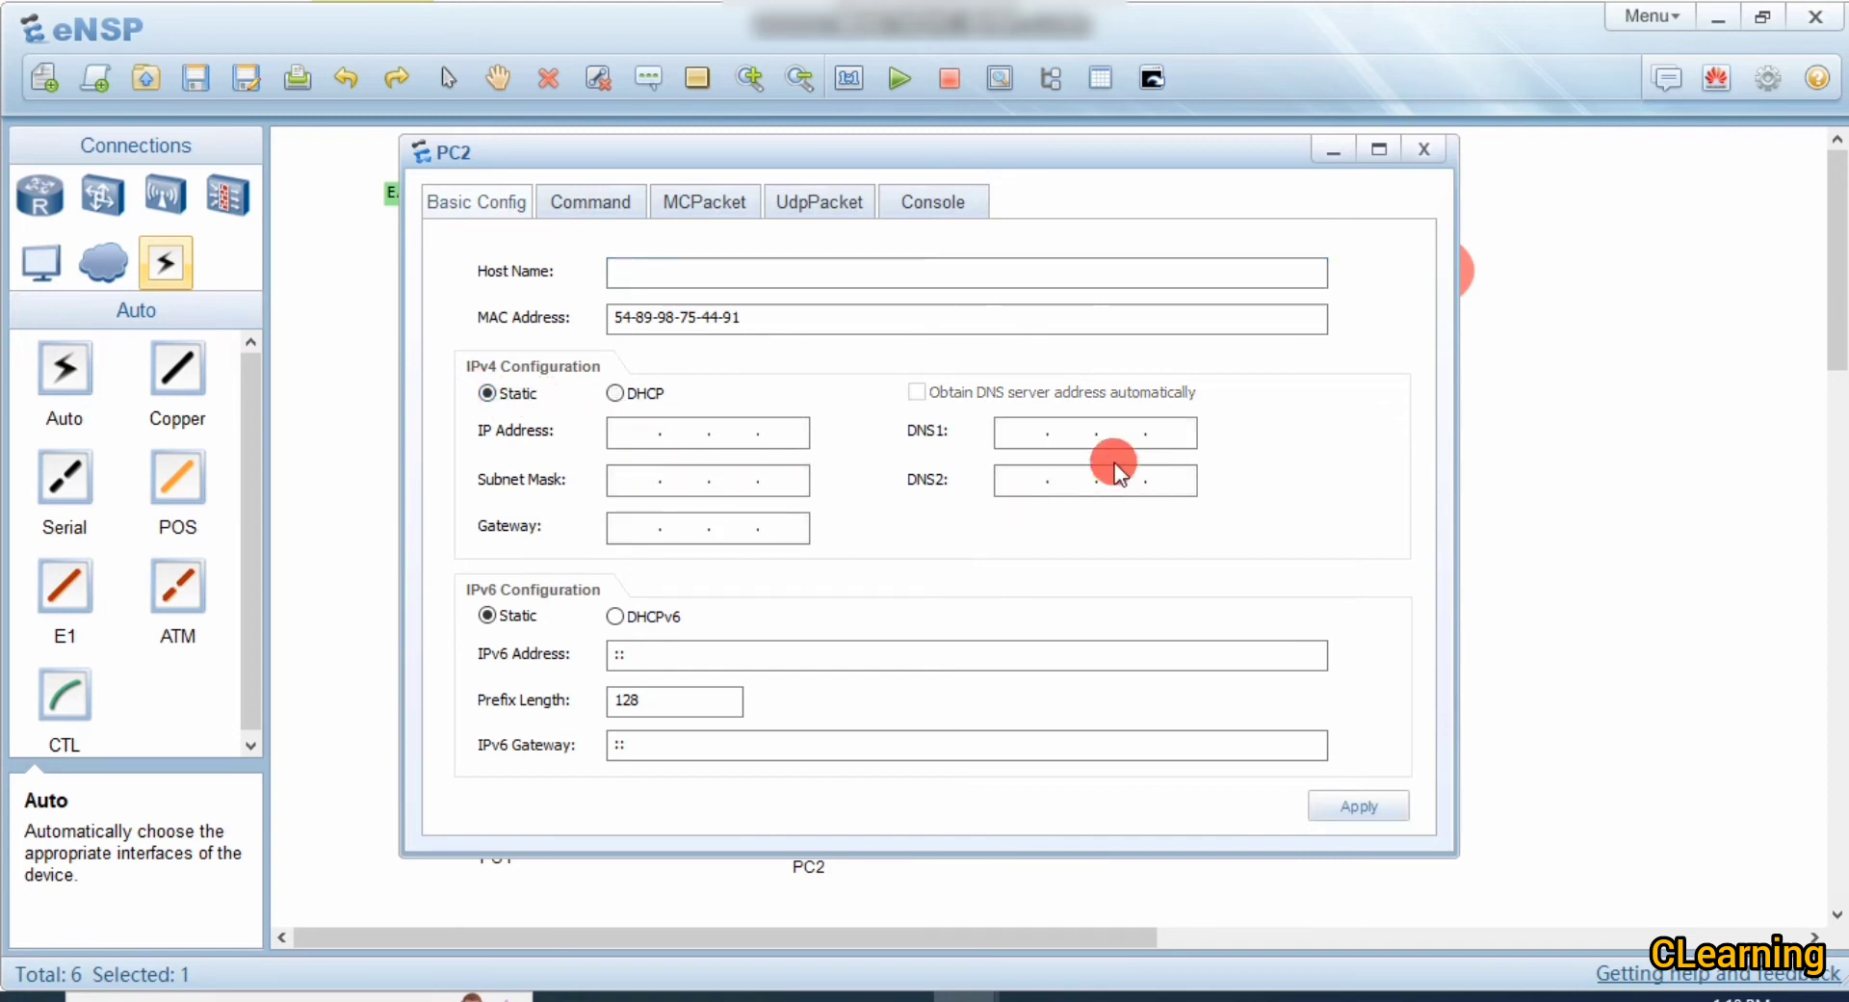
click(613, 395)
click(1360, 807)
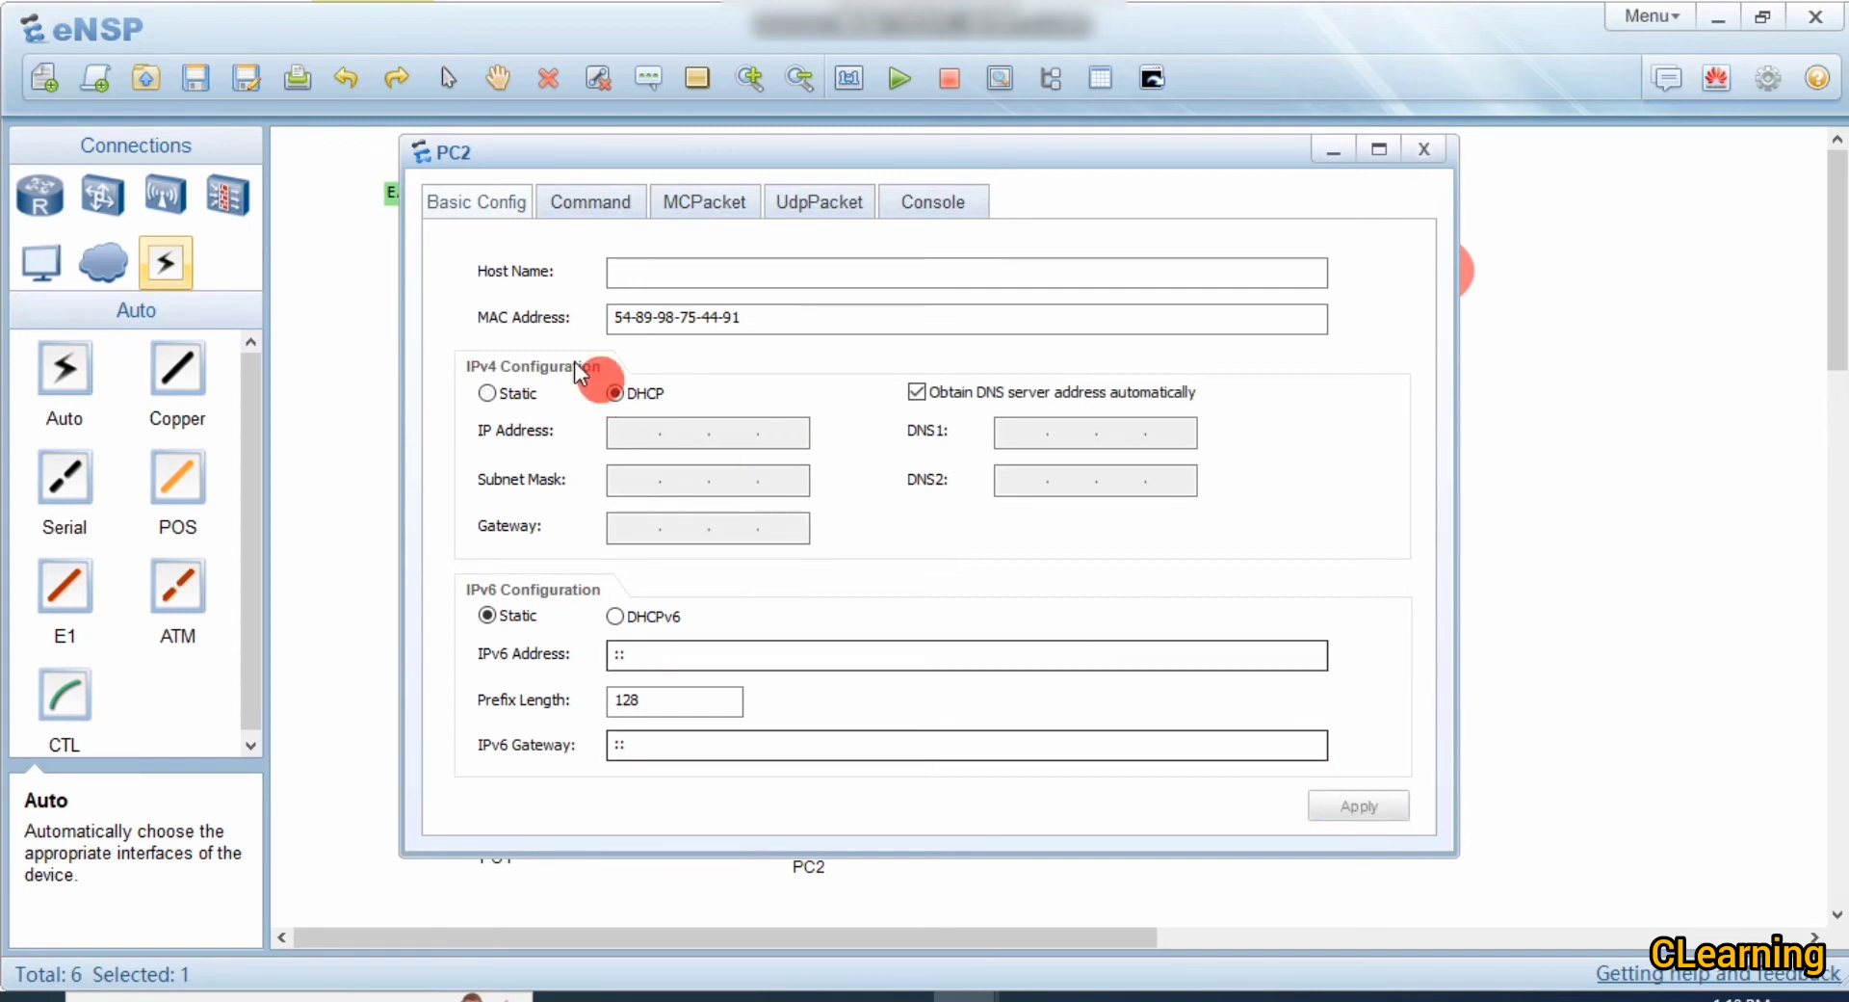
Step: Run ipconfig on PC2 again to recheck its DHCP lease after reapplying the configuration
click(553, 202)
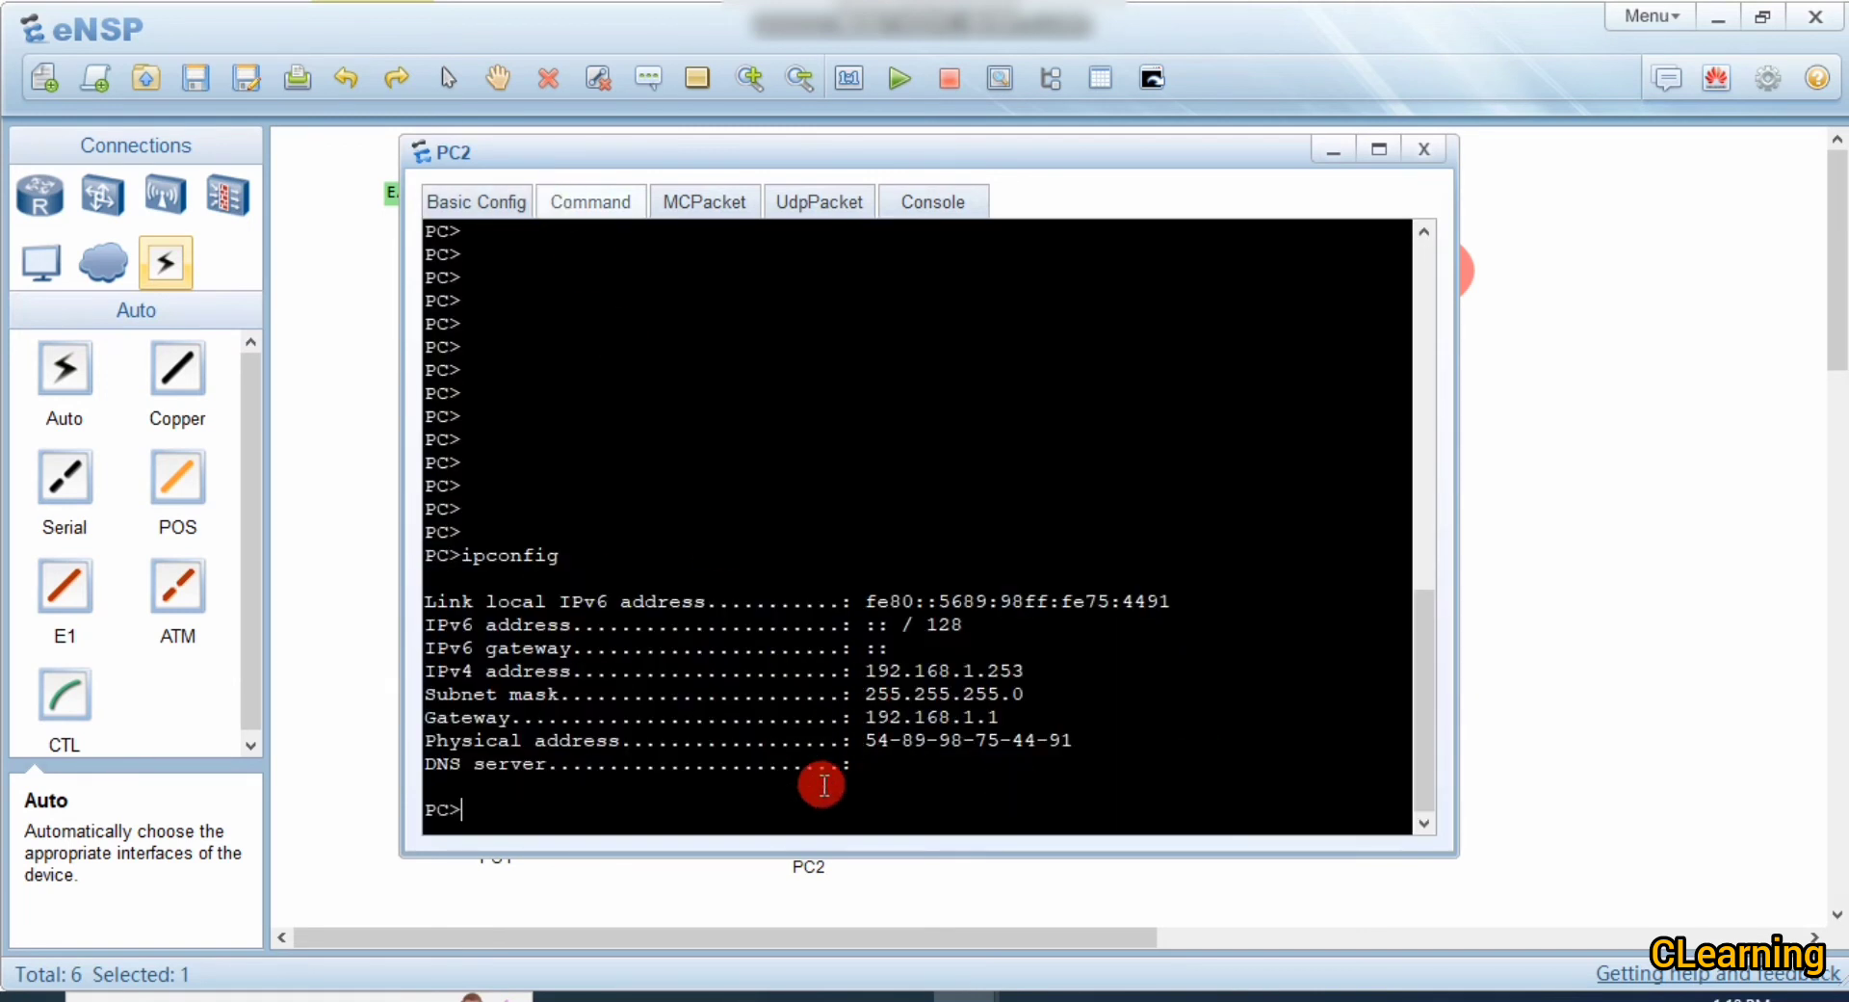
text(ipconfig)
key(Return)
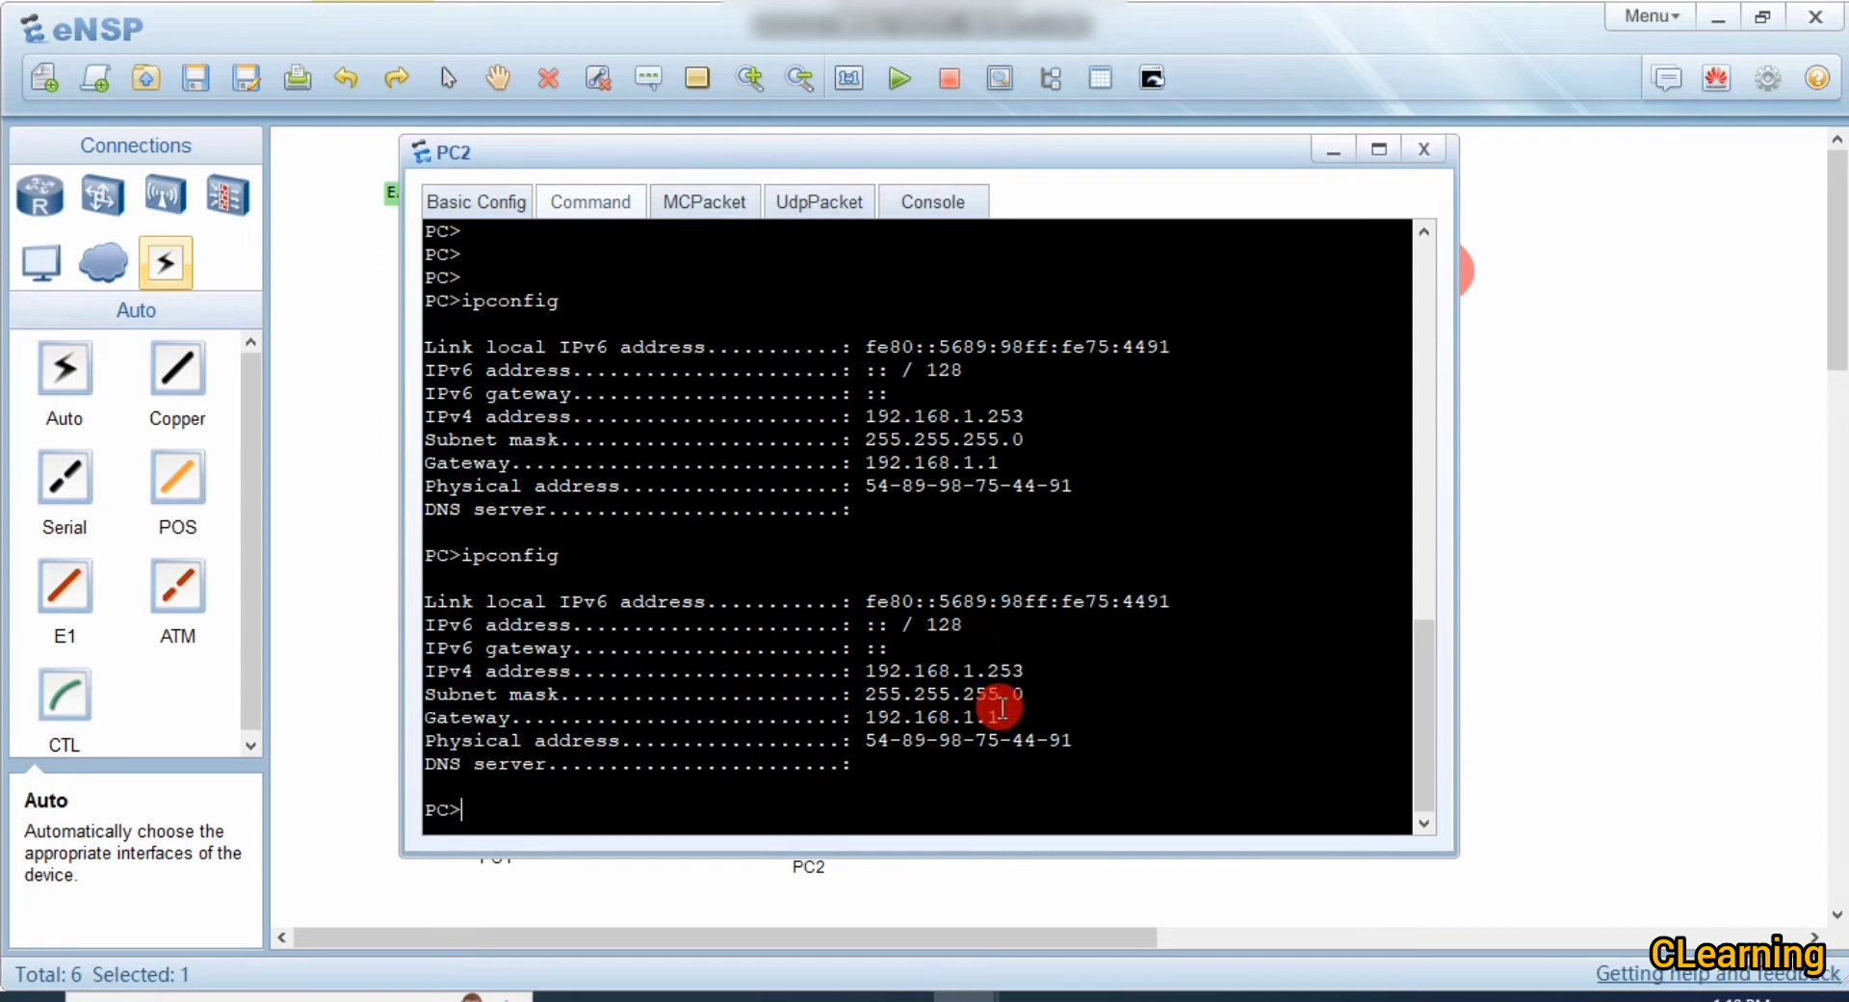
Step: Ping the LAN gateway 192.168.1.1 from PC2 to test connectivity to R1
drag(997, 154, 1354, 152)
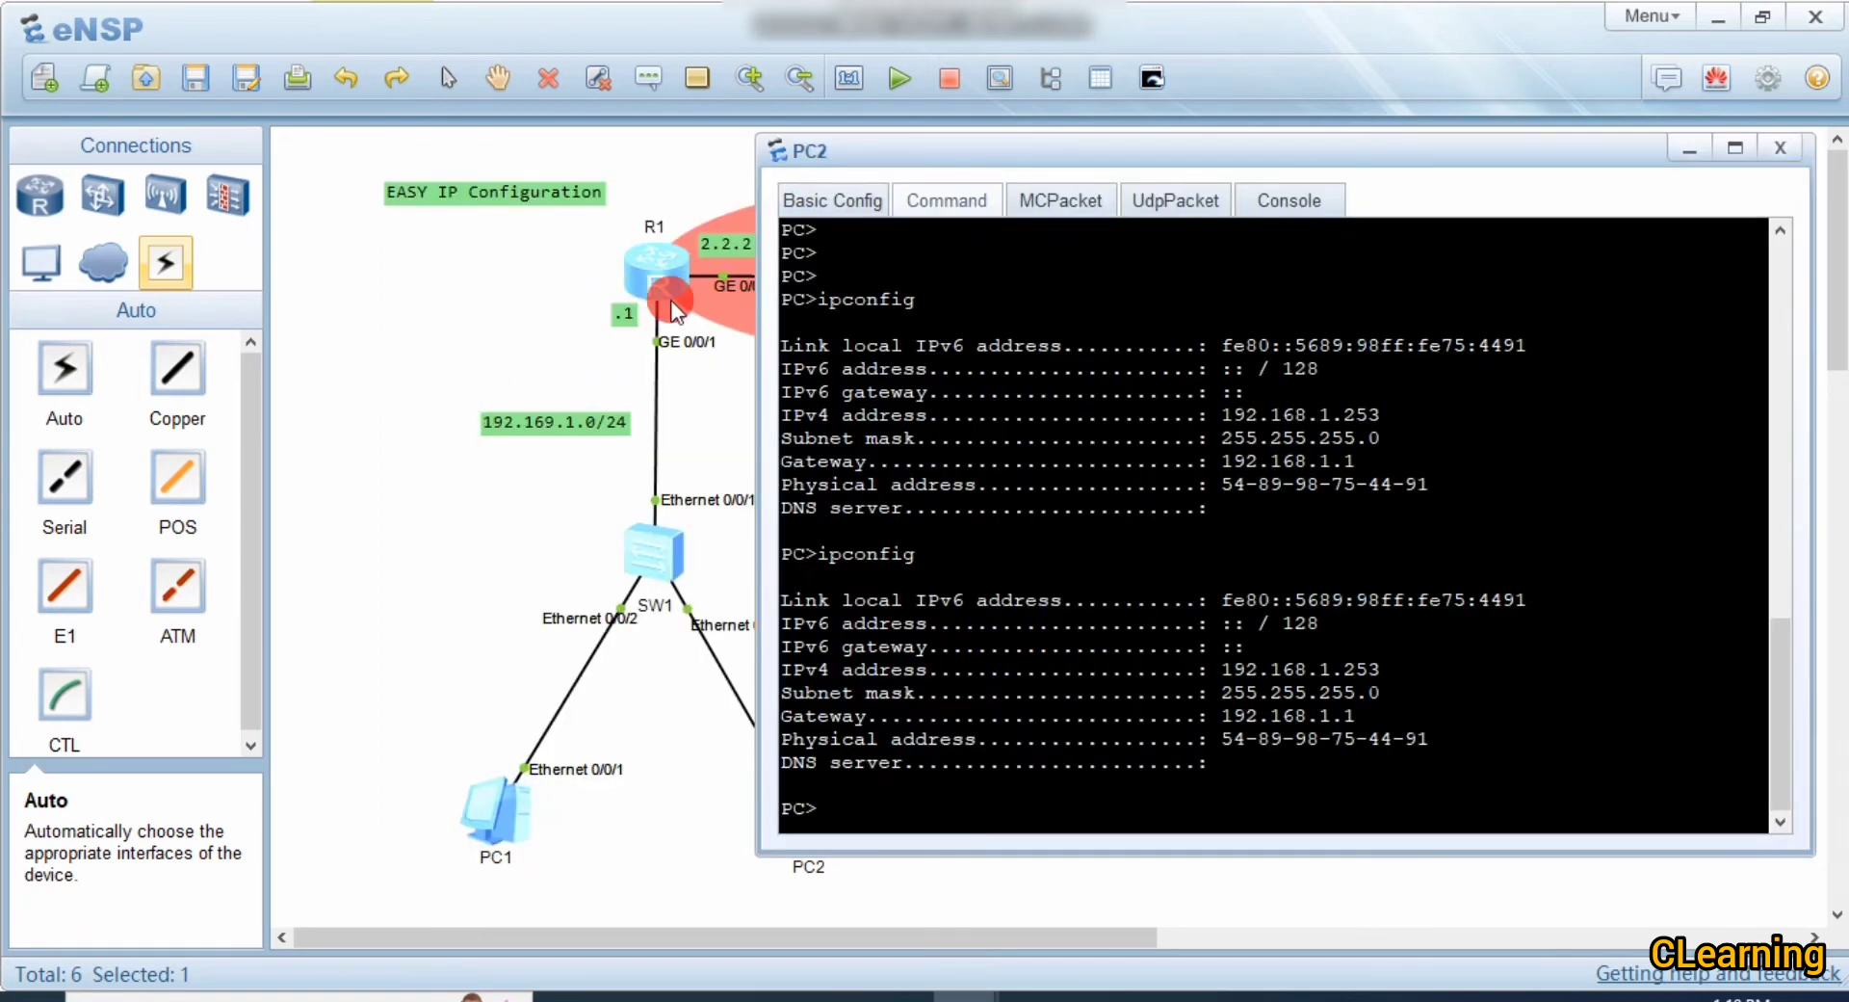
drag(946, 154, 730, 137)
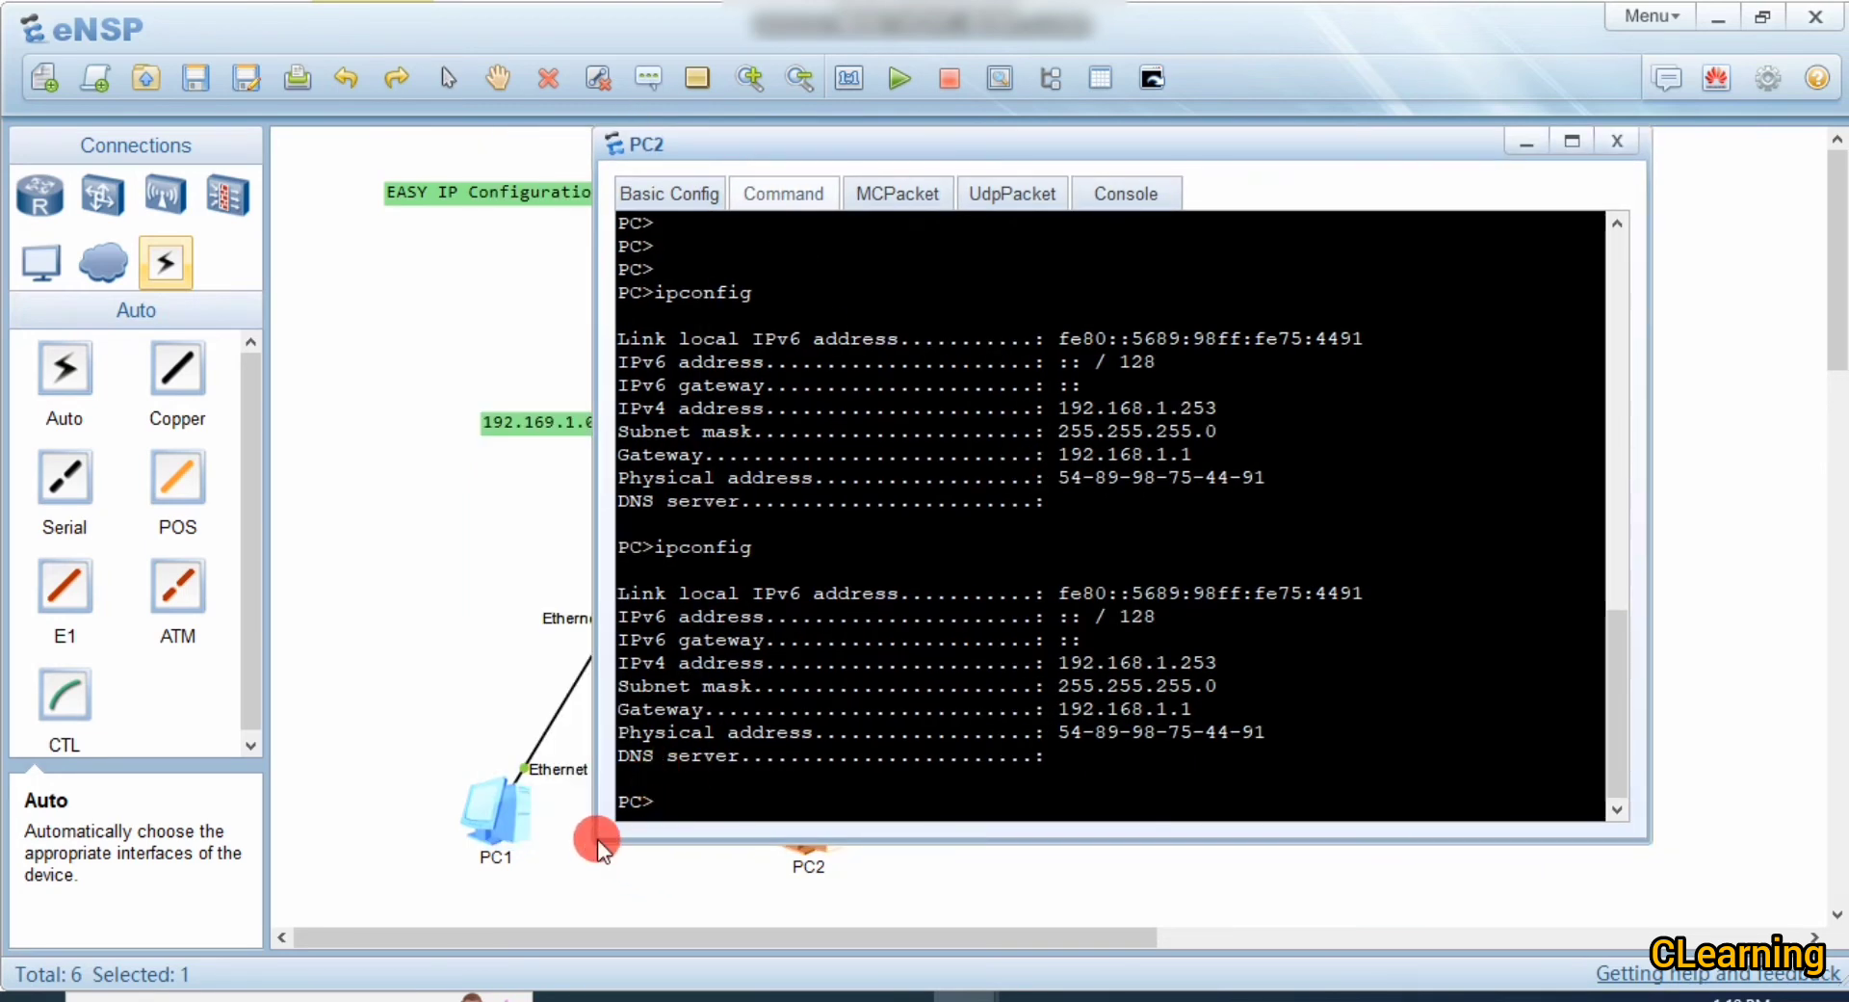
drag(595, 841, 587, 875)
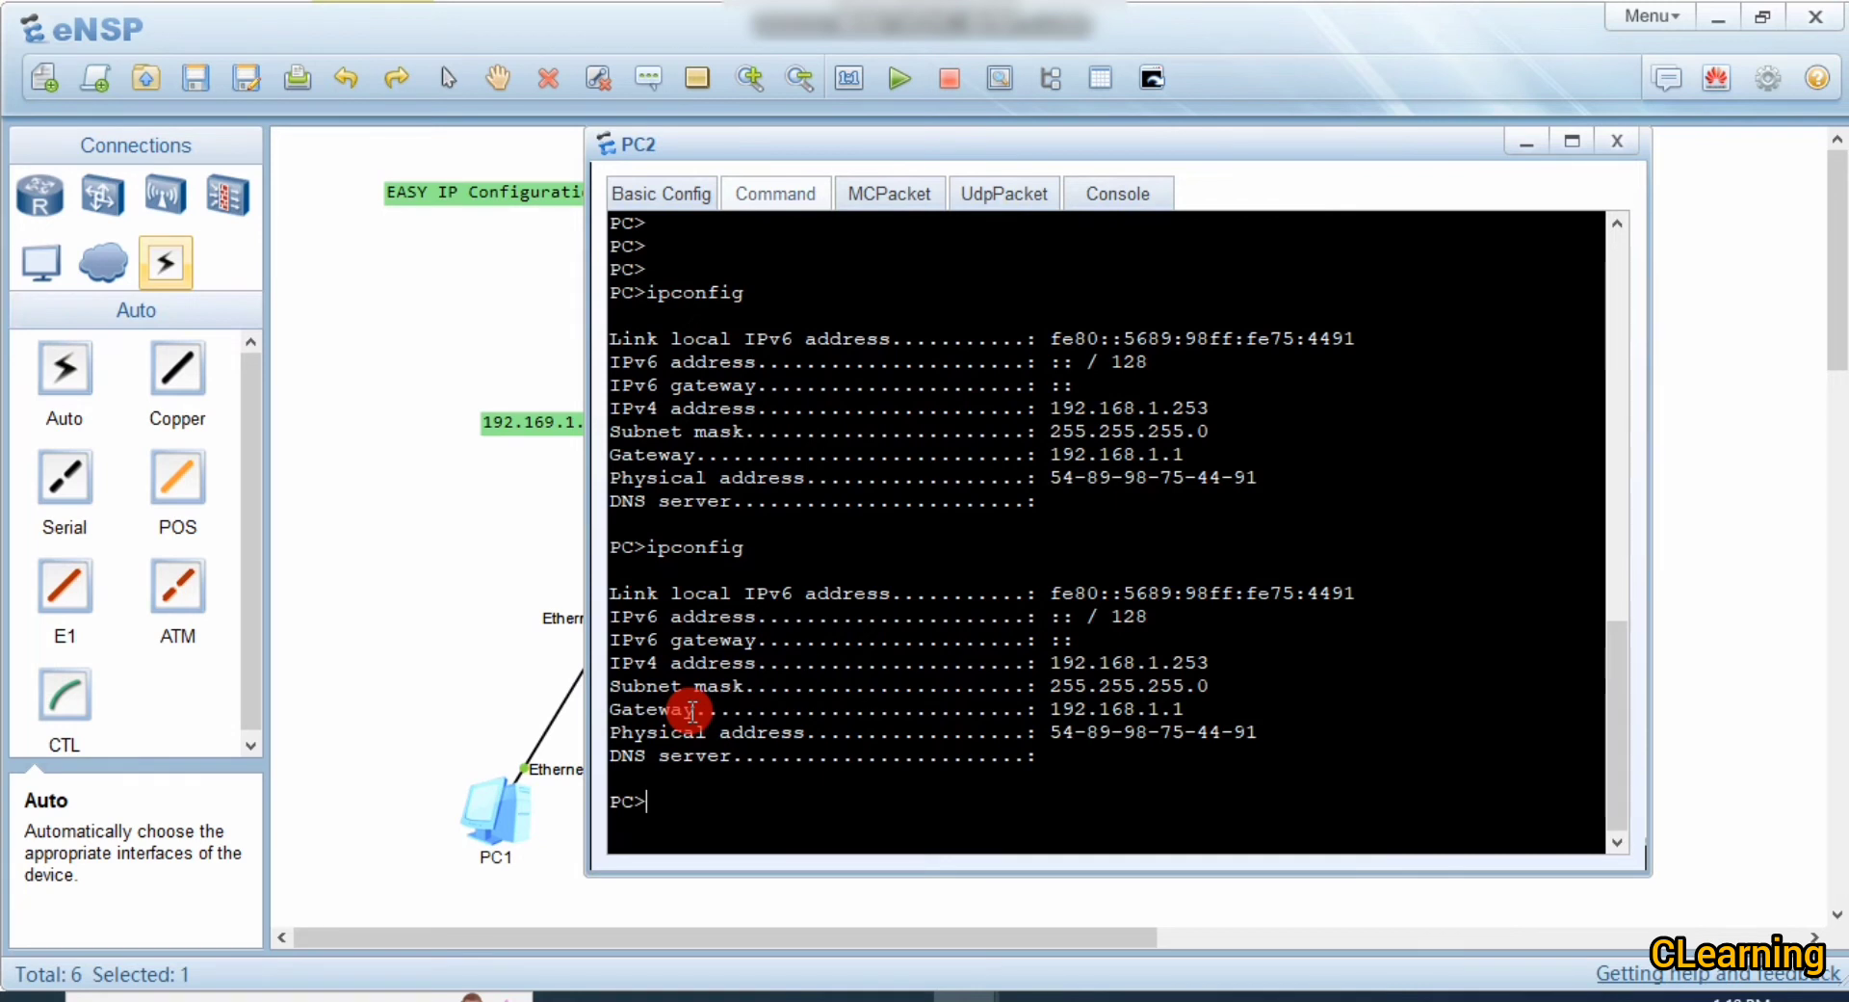
text(ping 192.168.)
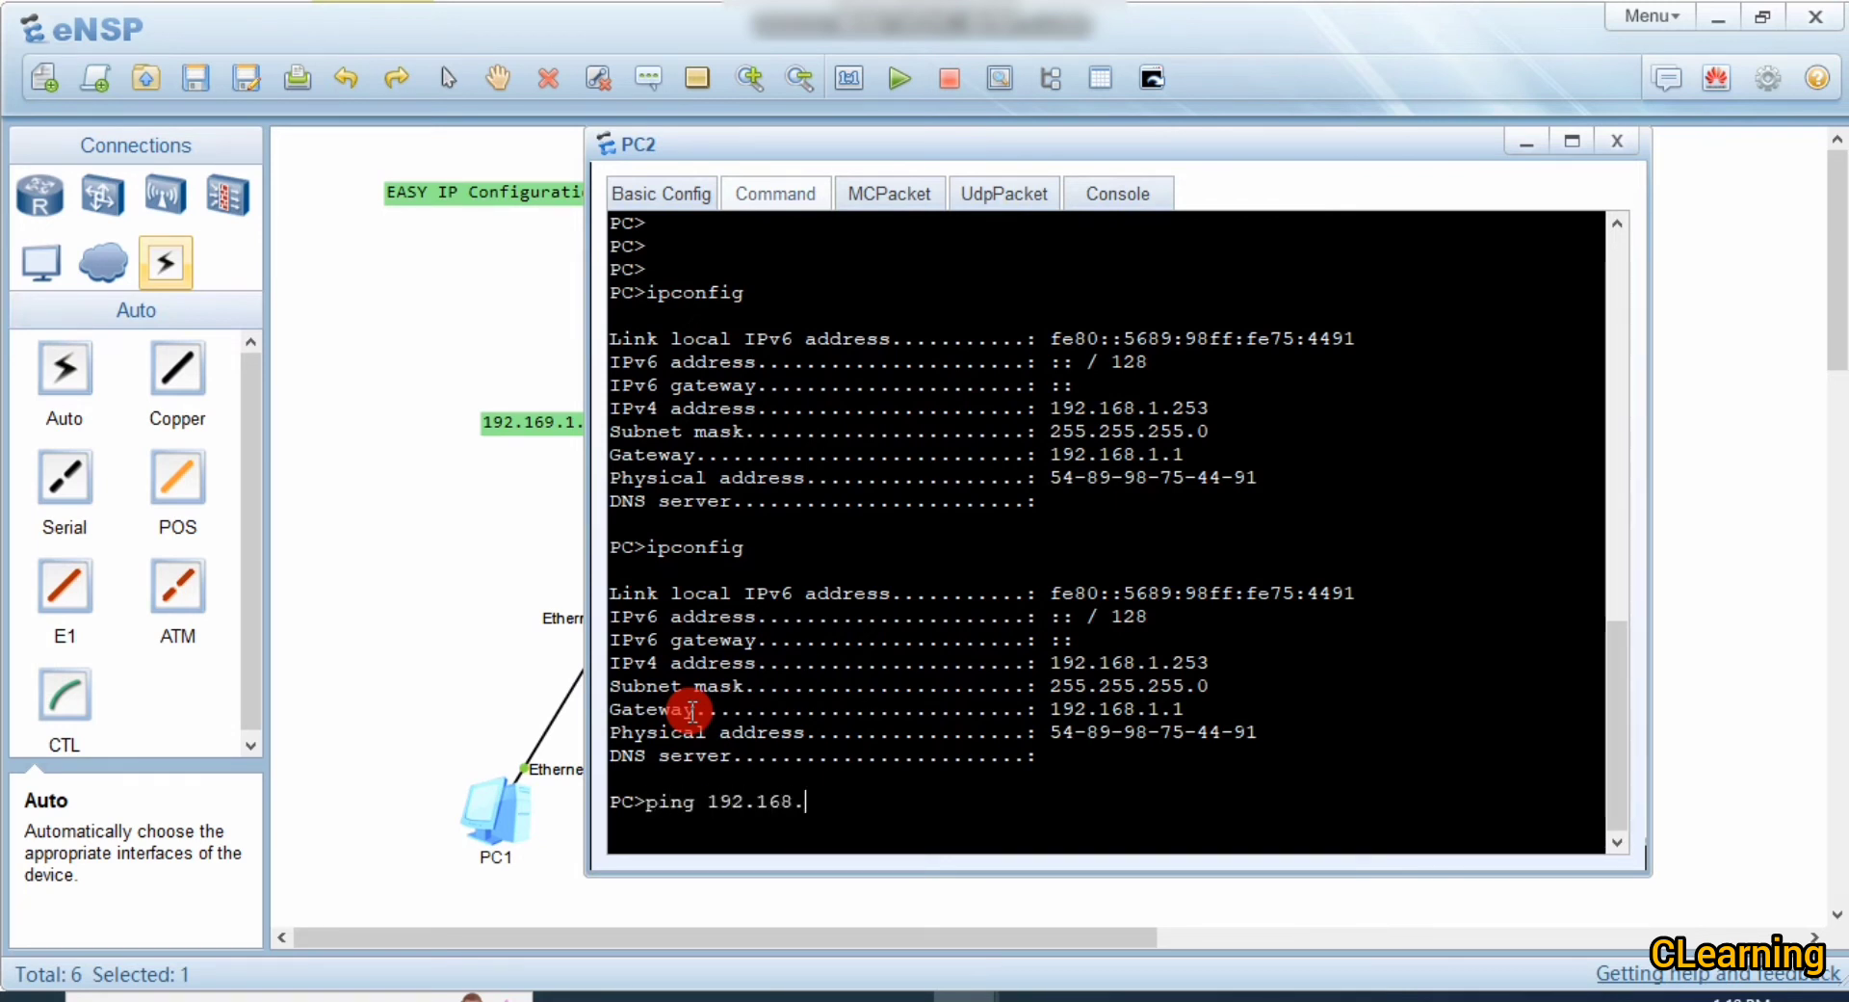
text(1.1)
key(Return)
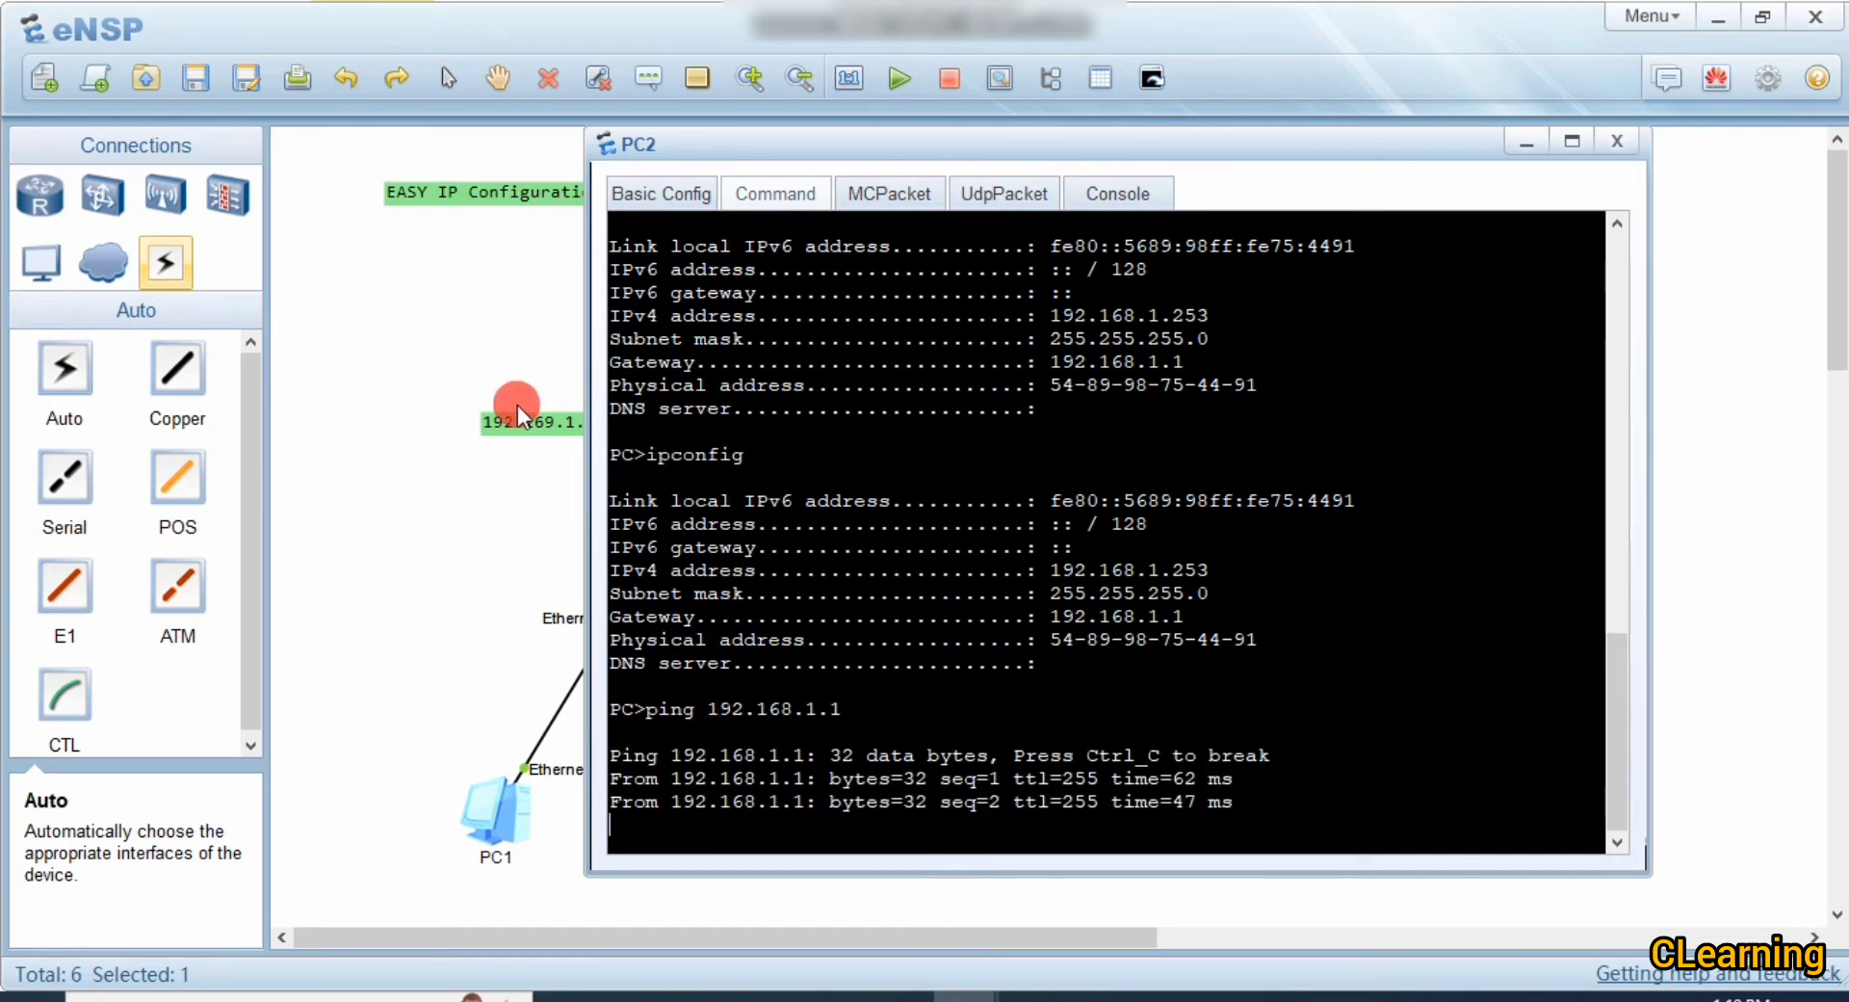
Step: Ping R1's outside address 2.2.2.1 from PC2, keeping the R1 part of the topology in view
drag(754, 170, 1340, 190)
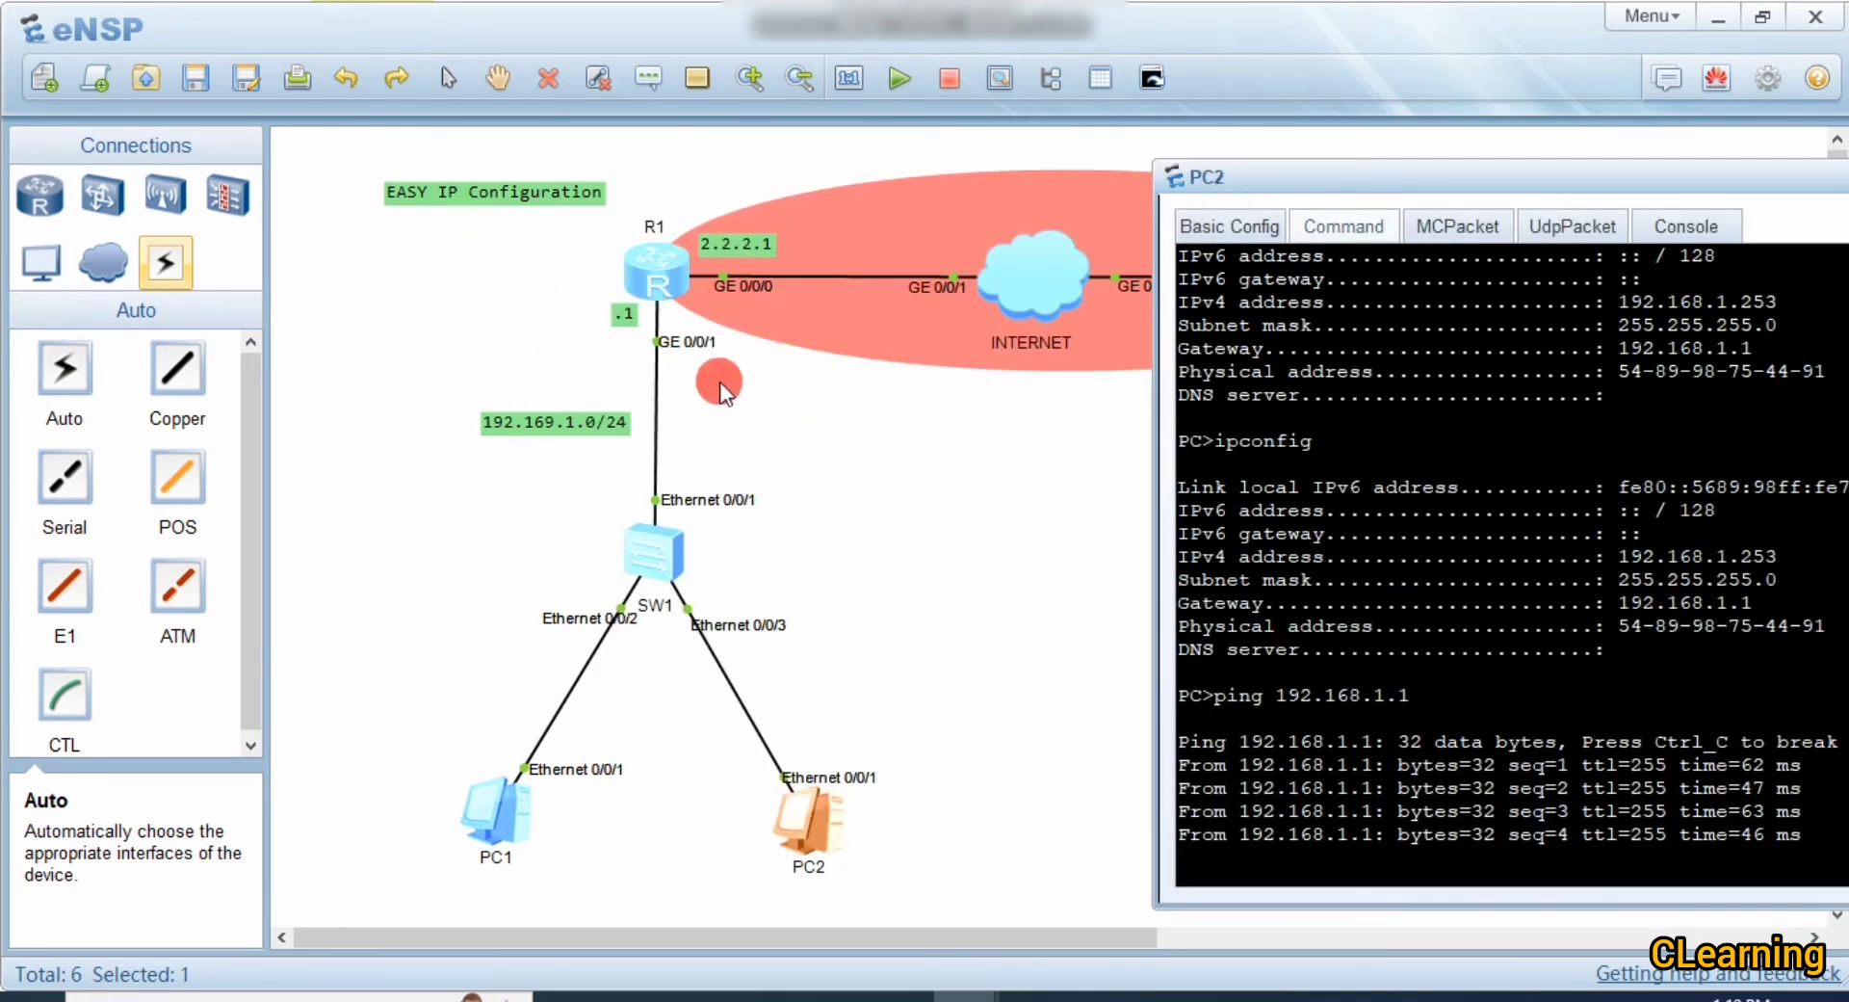
drag(1217, 173, 1127, 132)
text(ping 2.2.2.1)
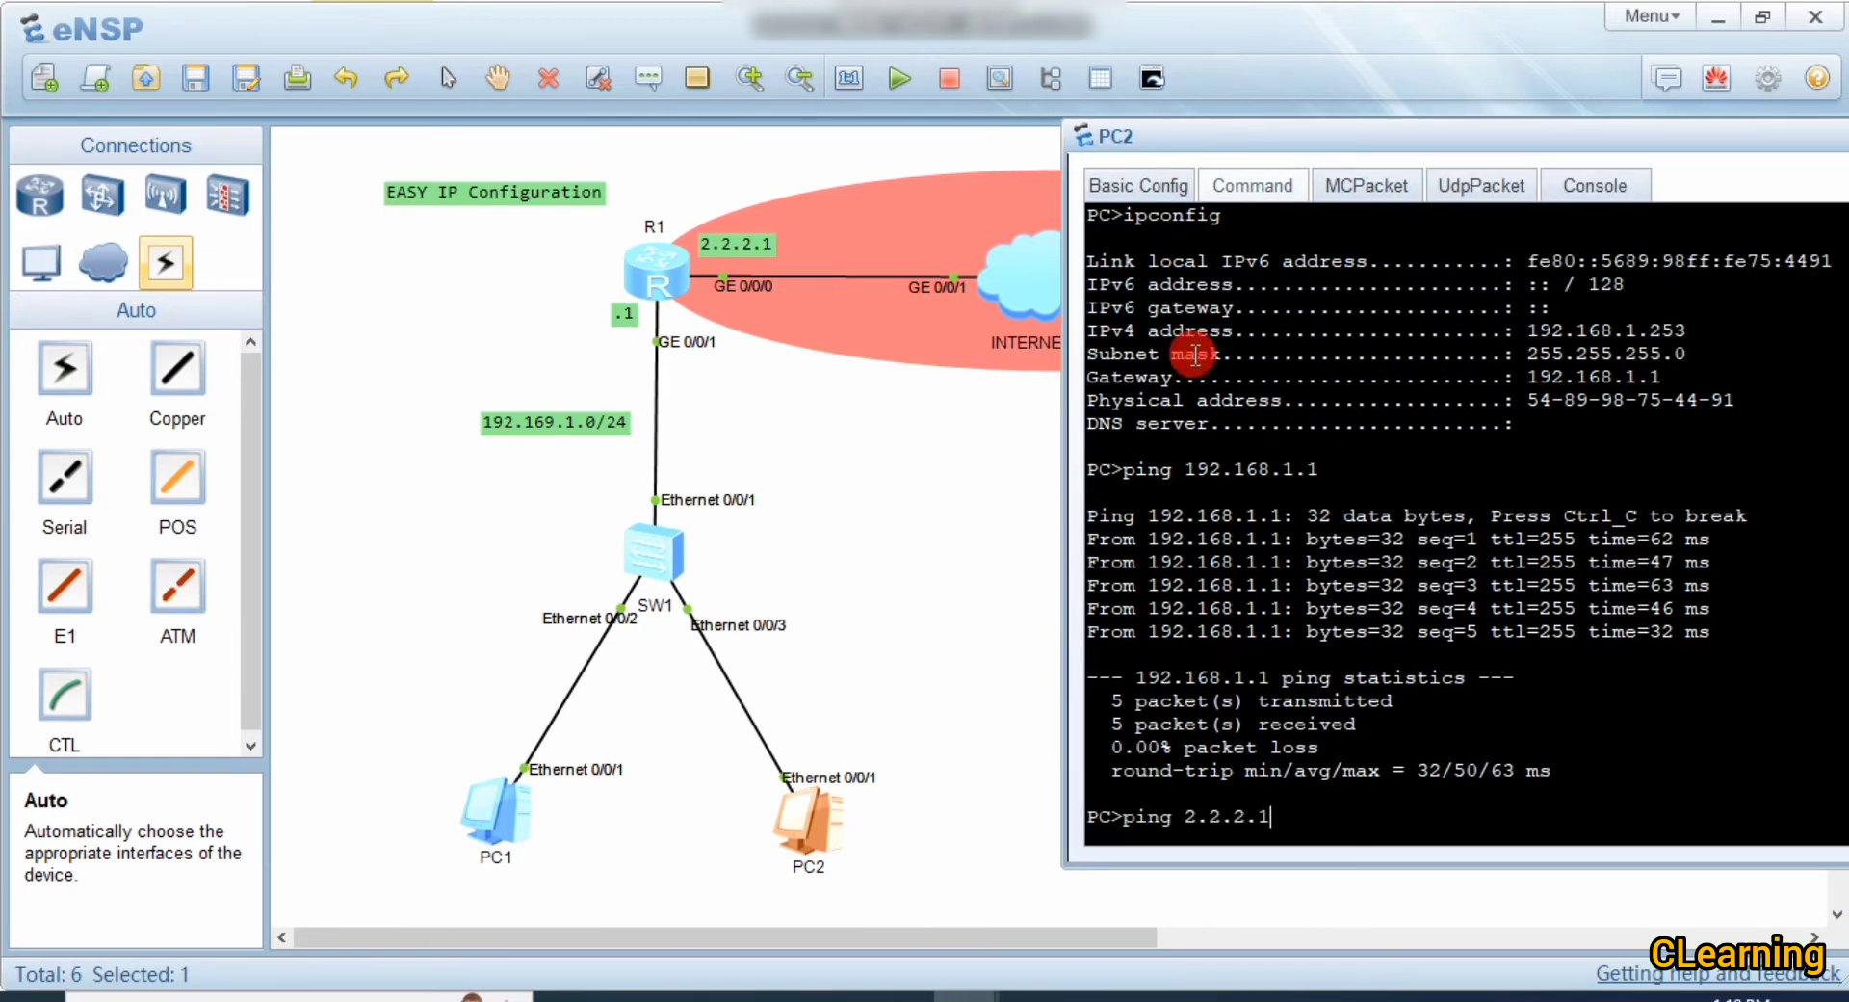
key(Return)
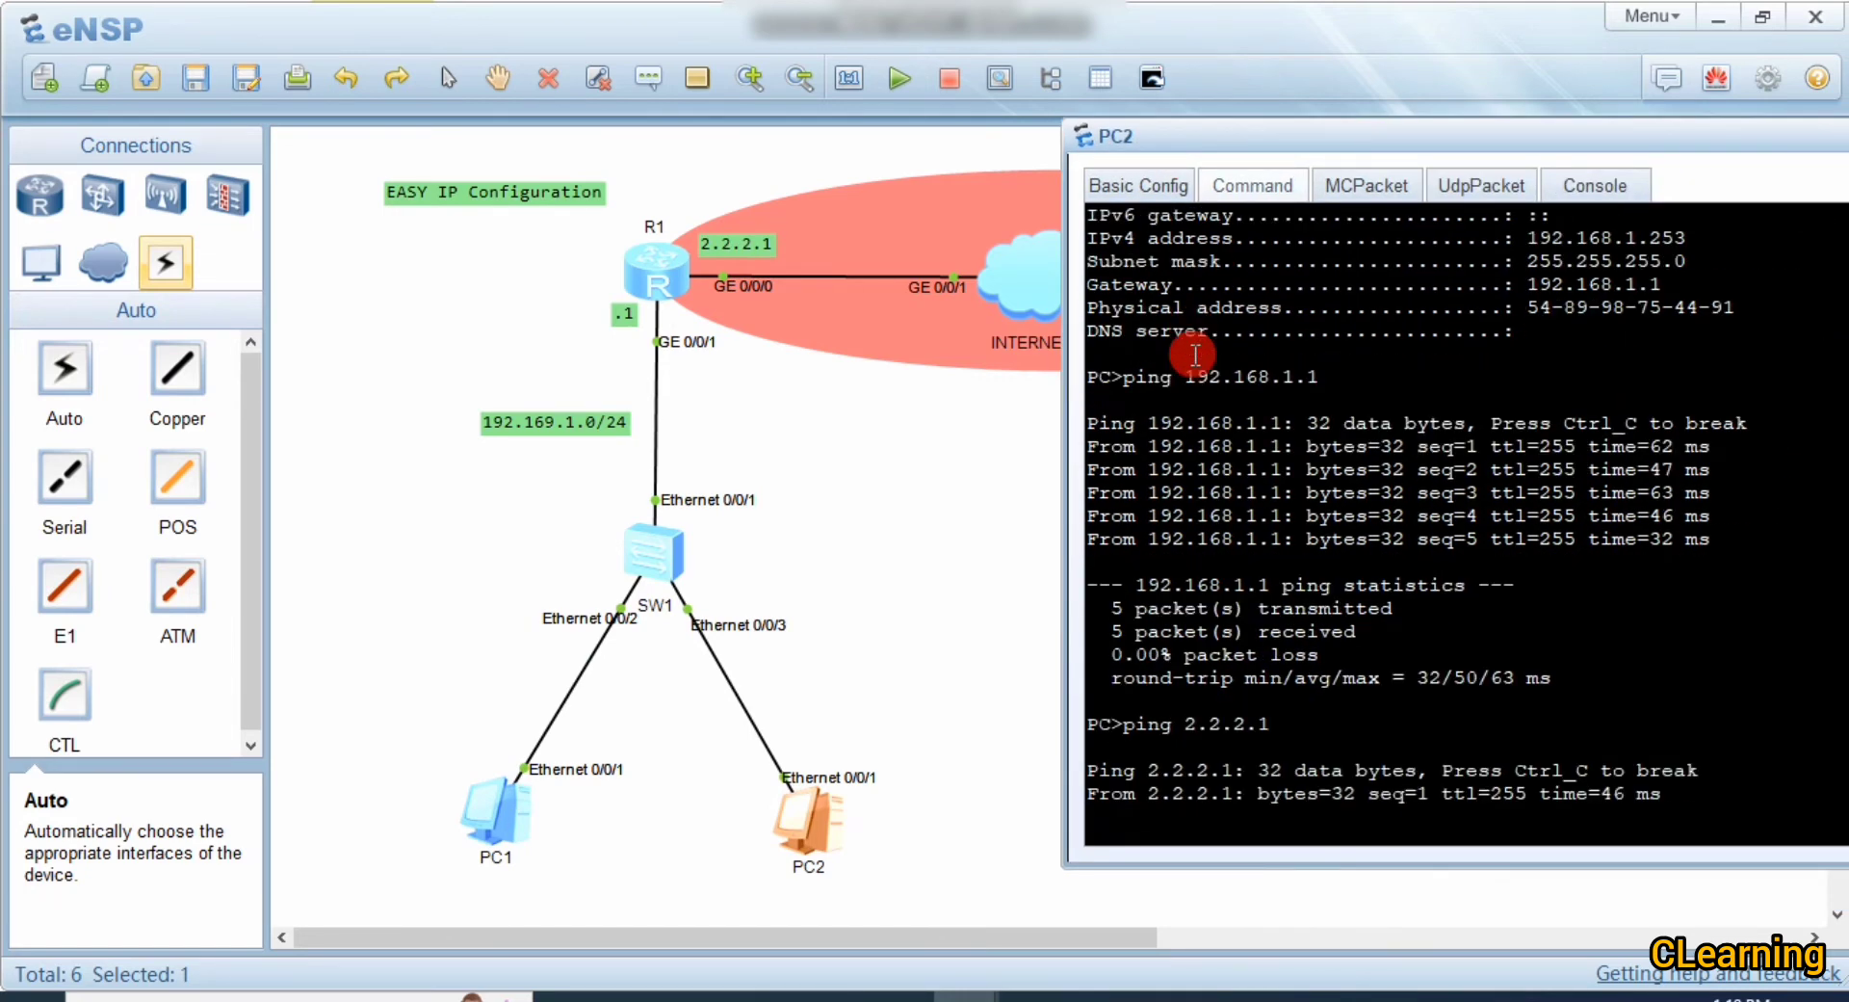
drag(1262, 136, 1245, 188)
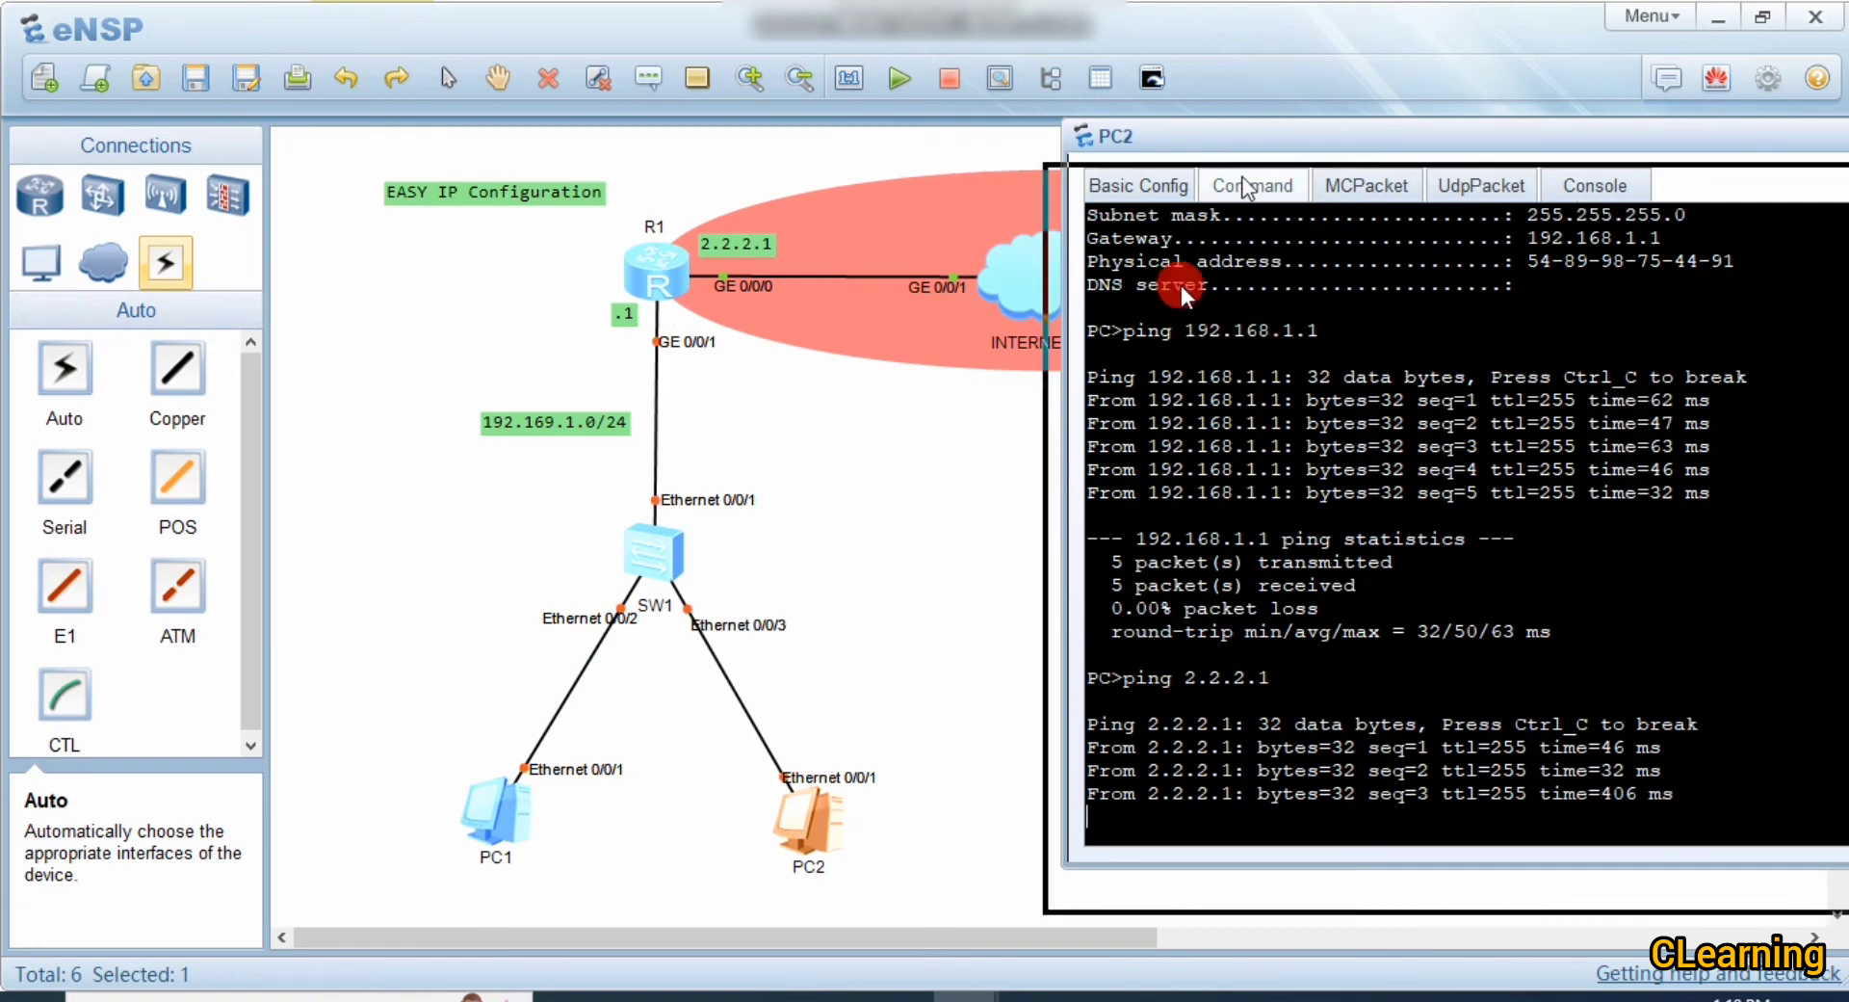
Step: Ping R2's address 2.2.2.2 from PC2 to test connectivity across the internet segment
drag(1181, 285, 1136, 383)
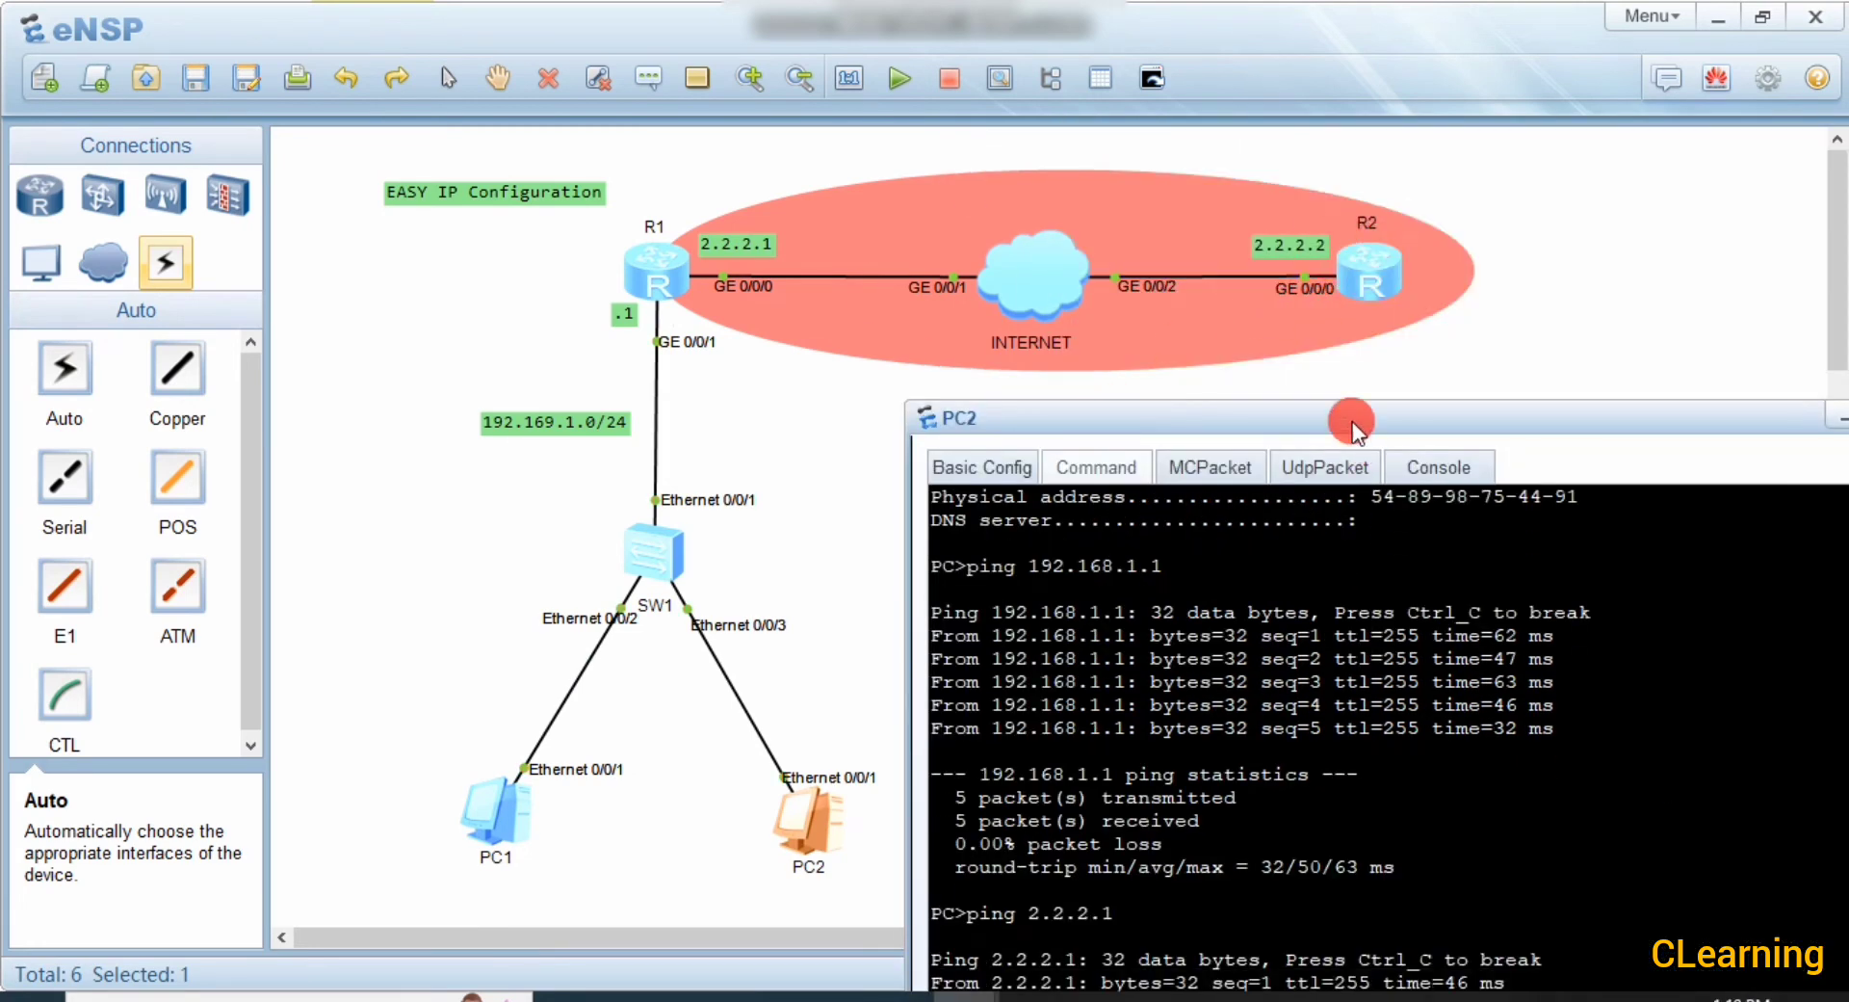
drag(1352, 420, 1323, 298)
key(Up)
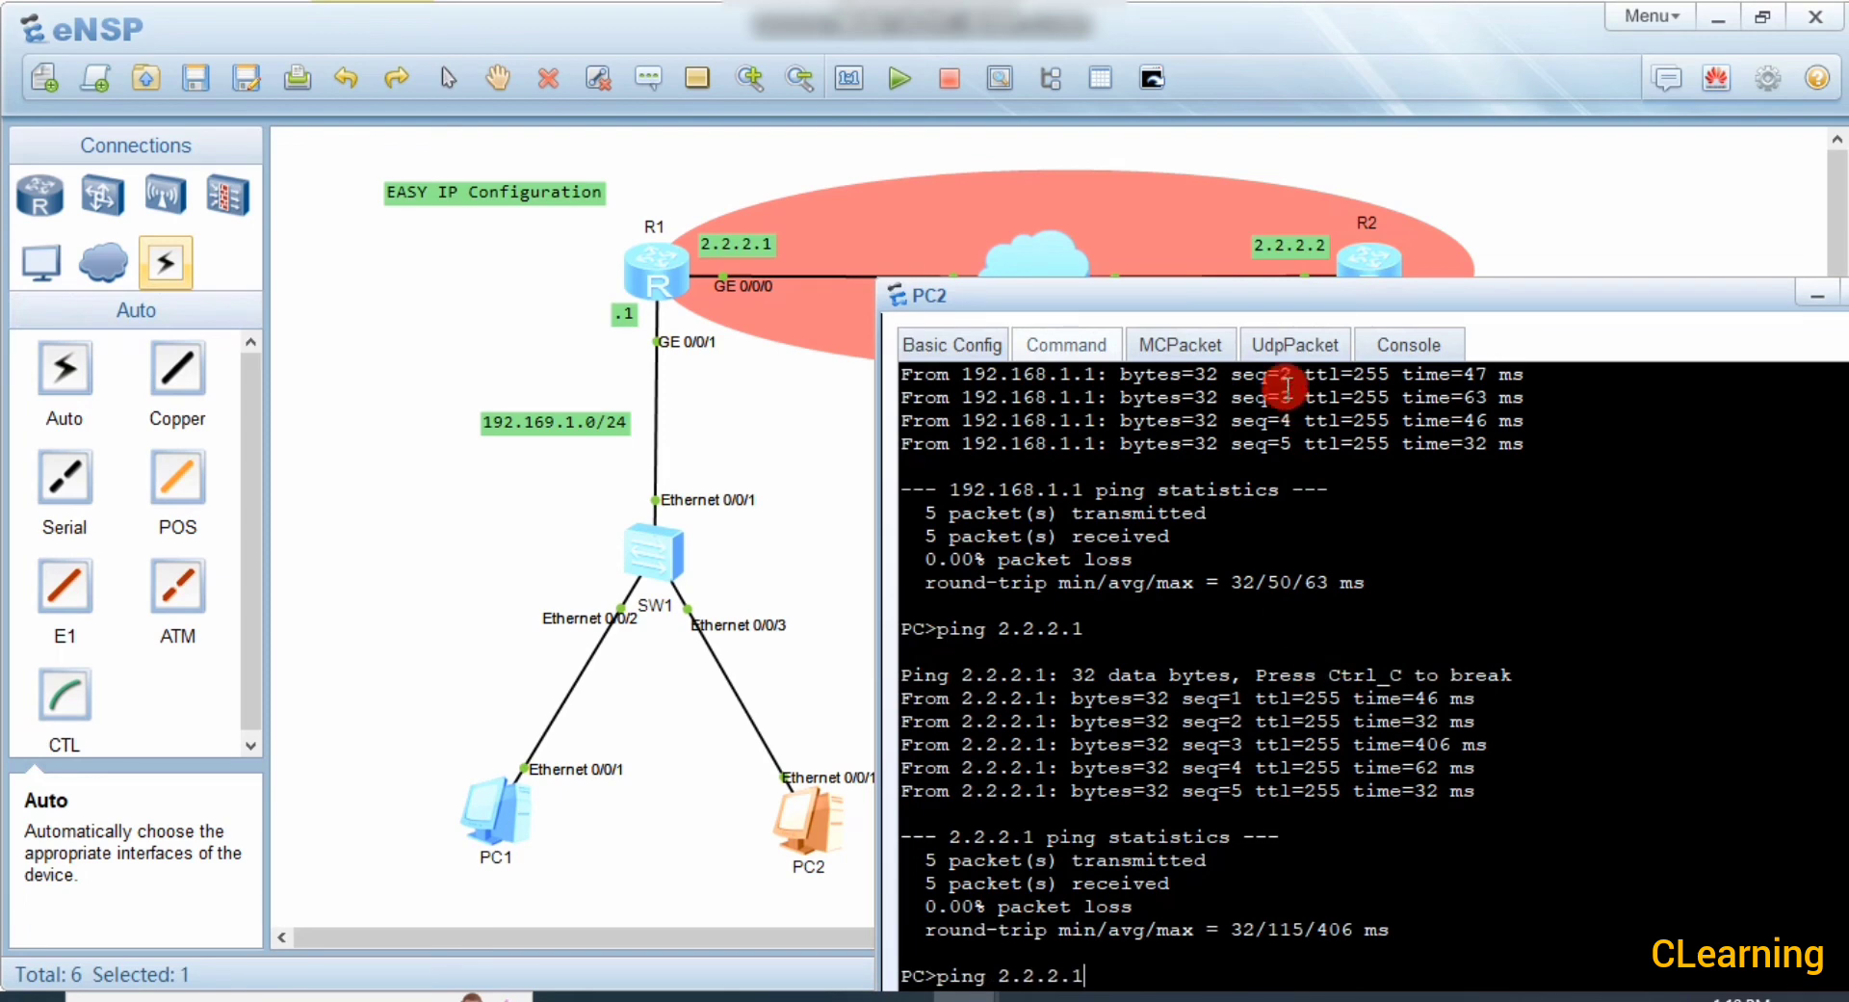
drag(1273, 298, 1273, 204)
key(BackSpace)
text(2)
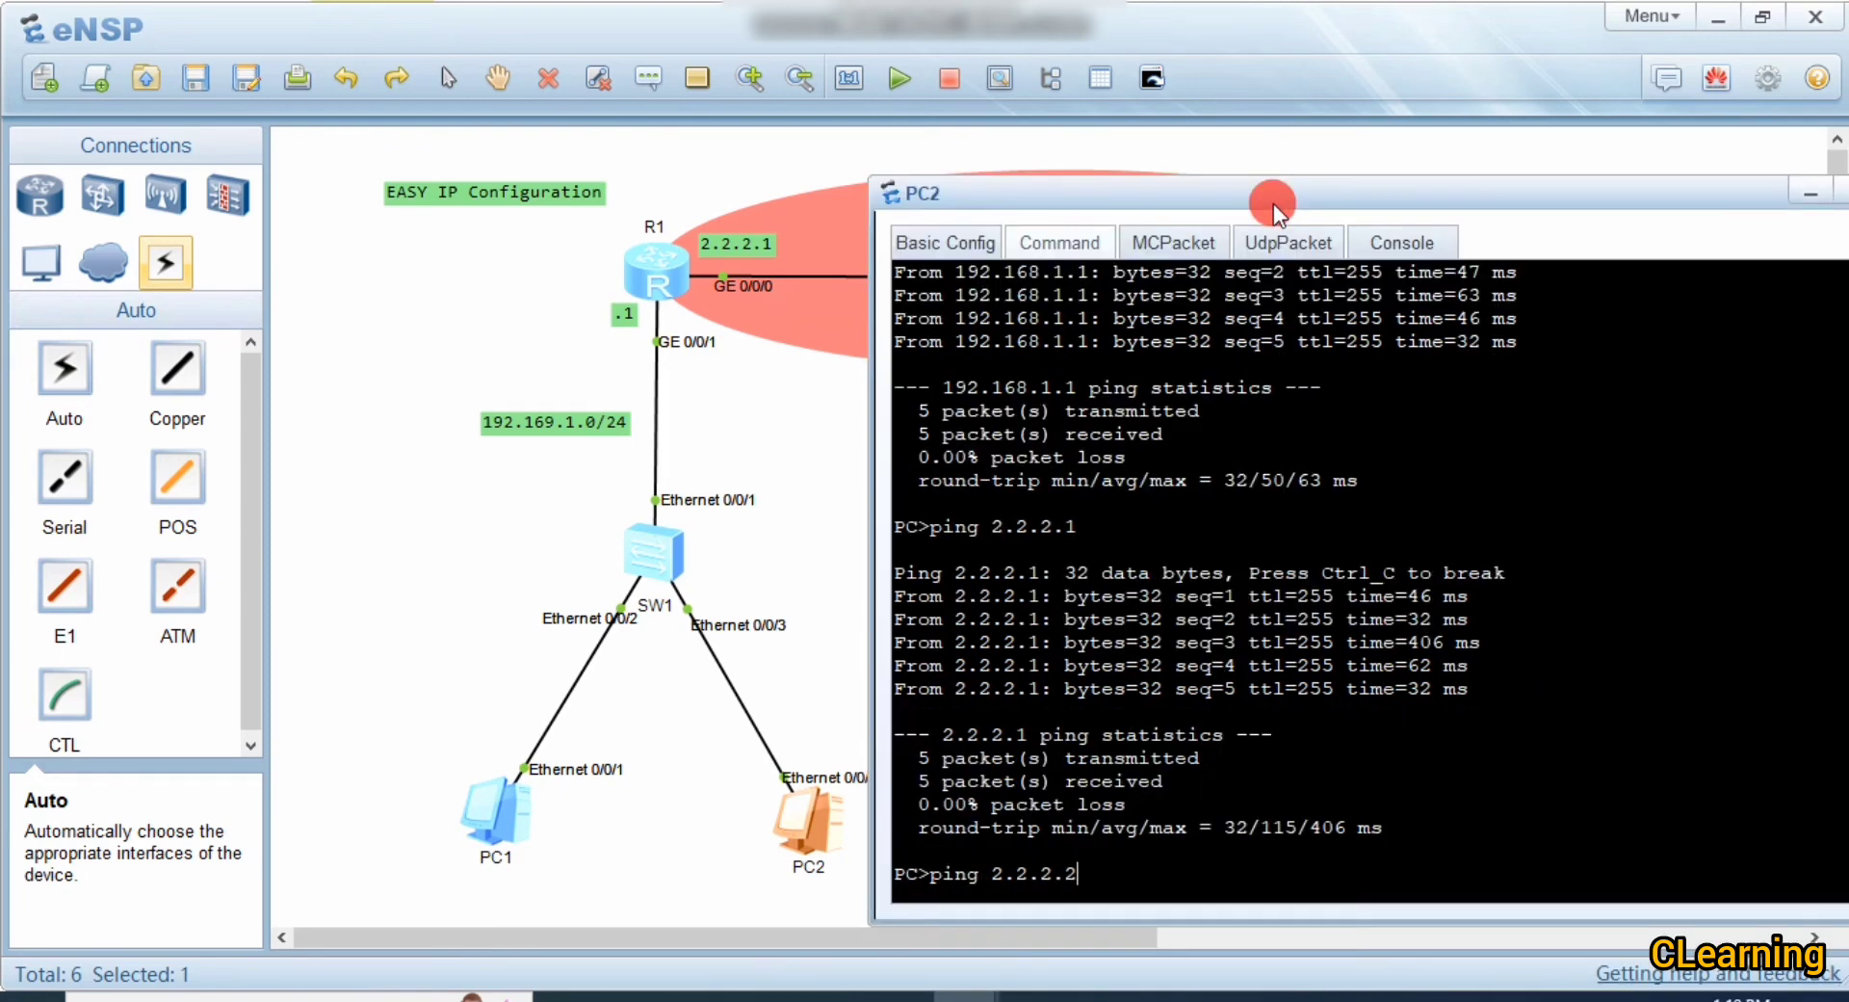
key(Return)
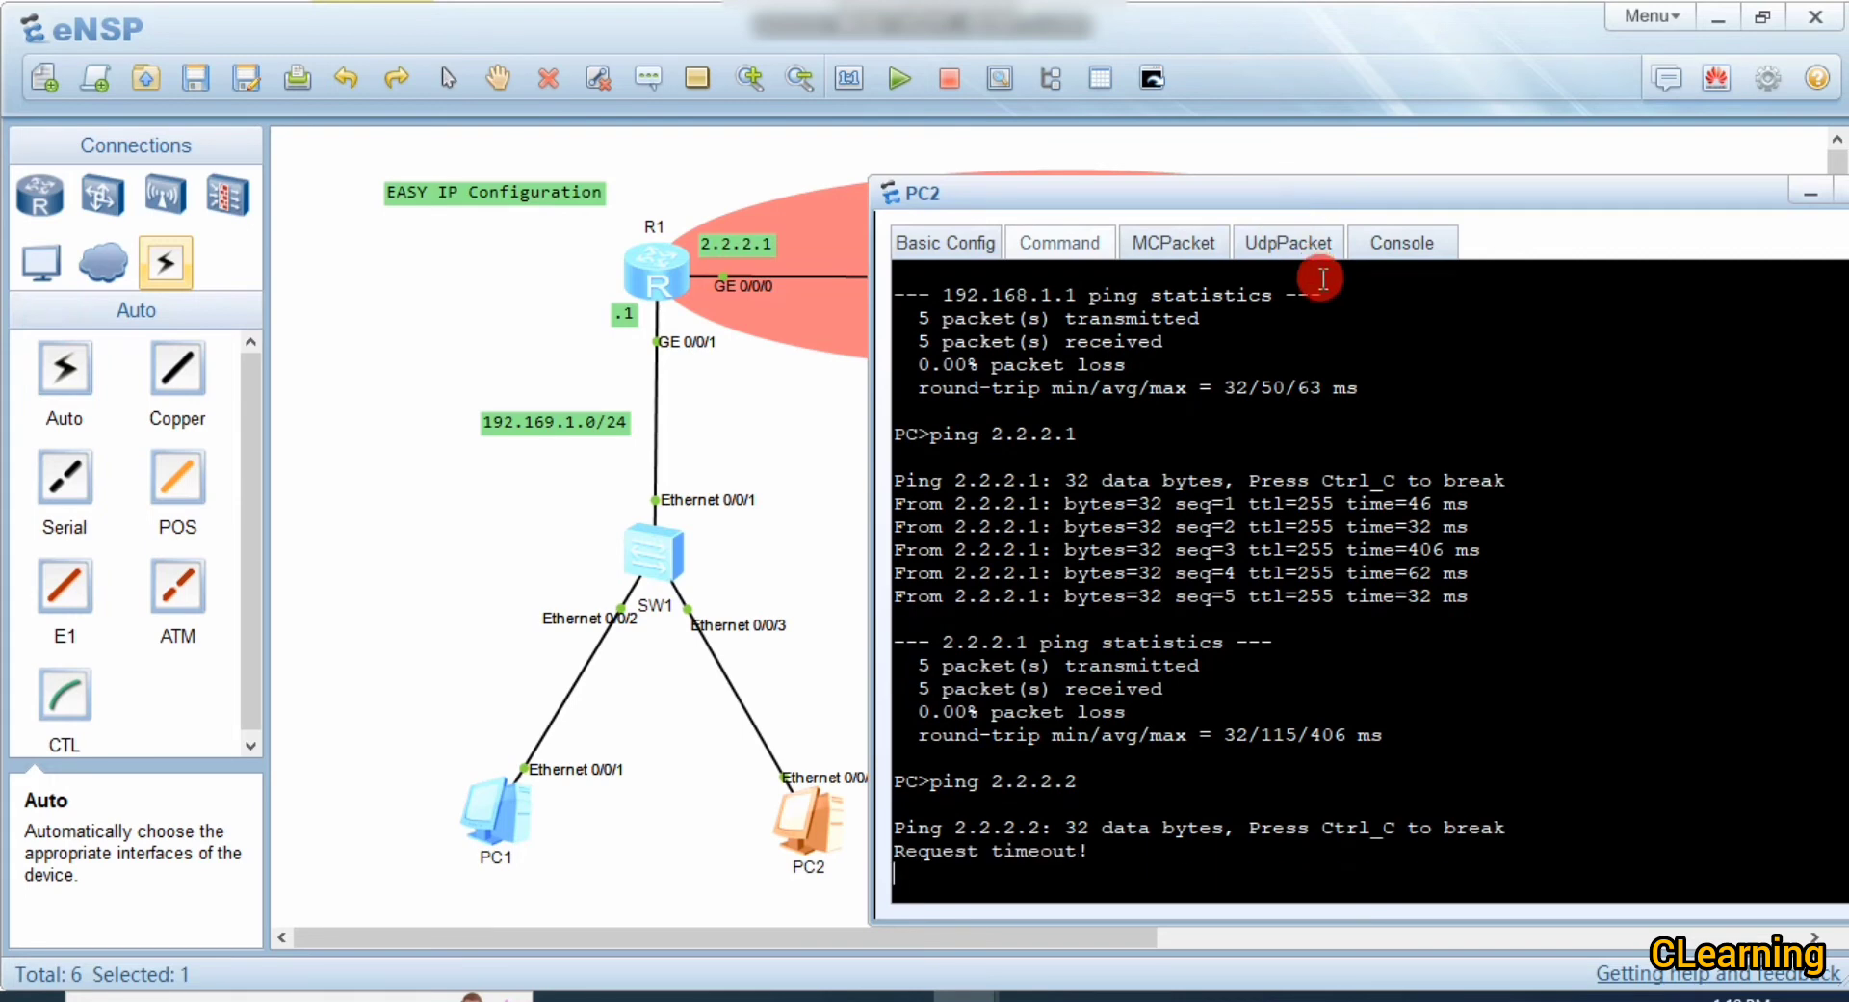
drag(1260, 182, 1223, 122)
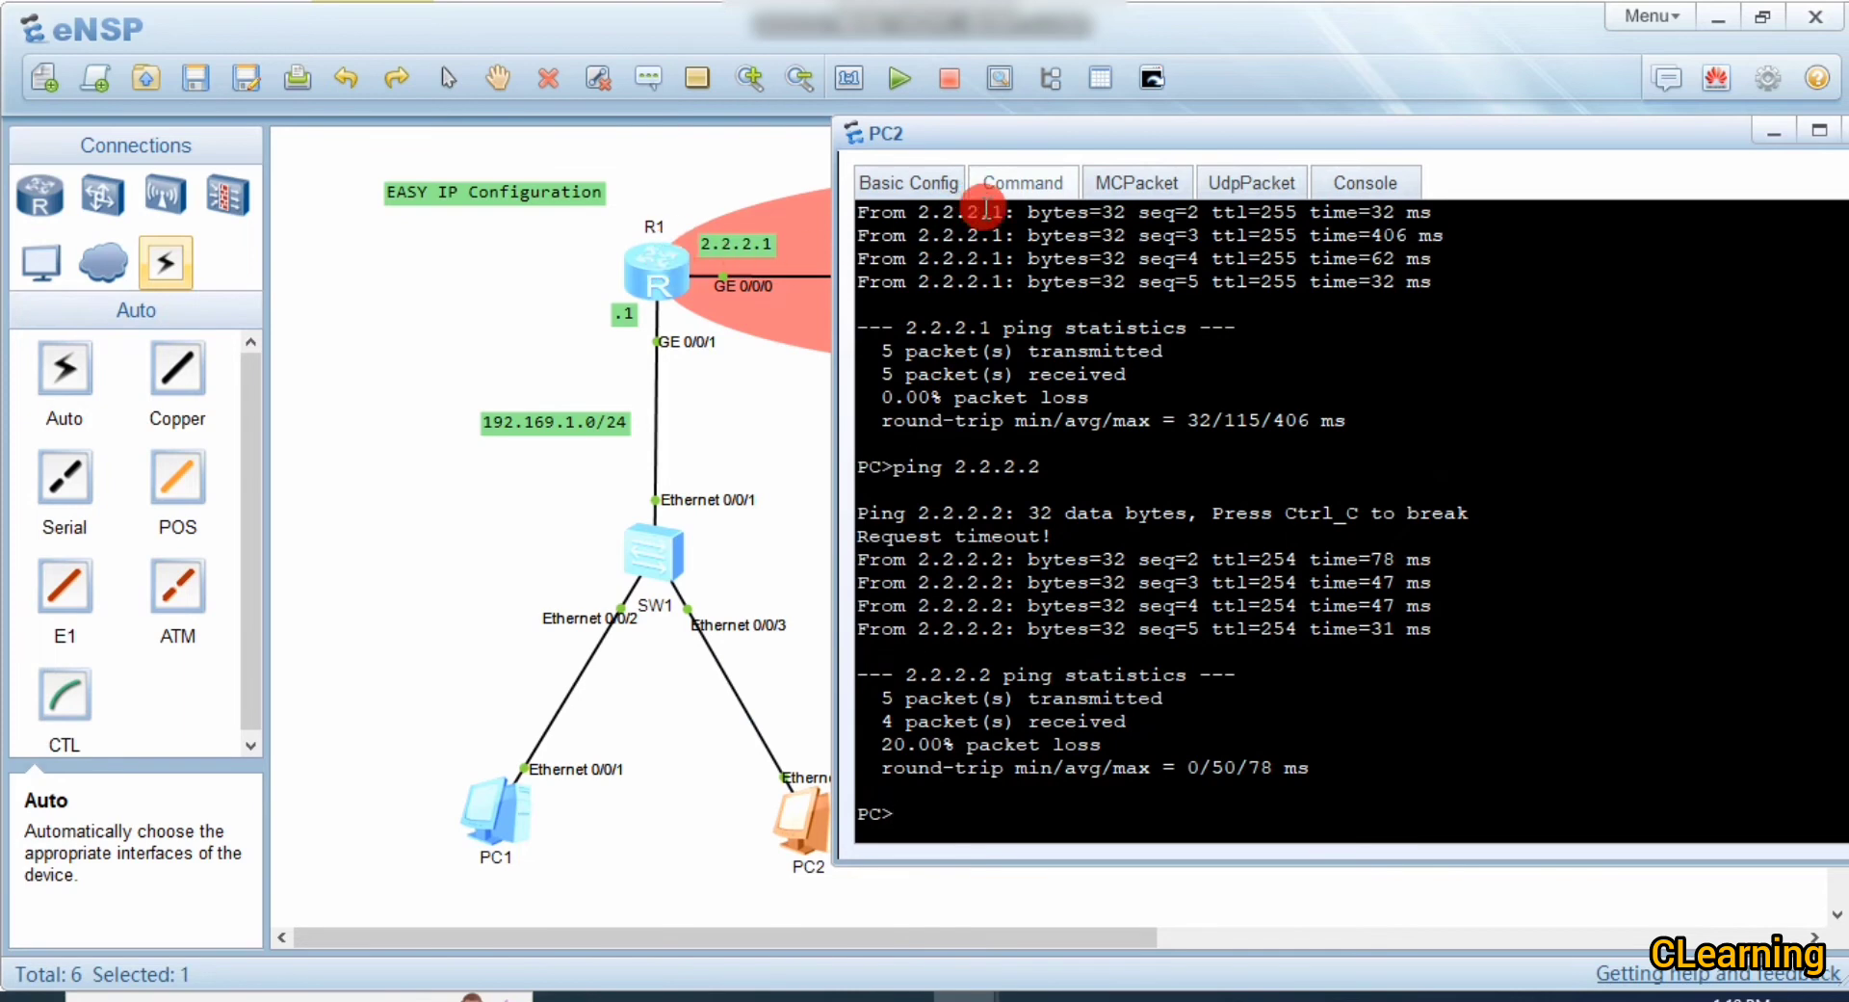
Step: From PC1, ping R2's address 2.2.2.2 and the LAN gateway 192.168.1.1
click(755, 679)
double_click(501, 817)
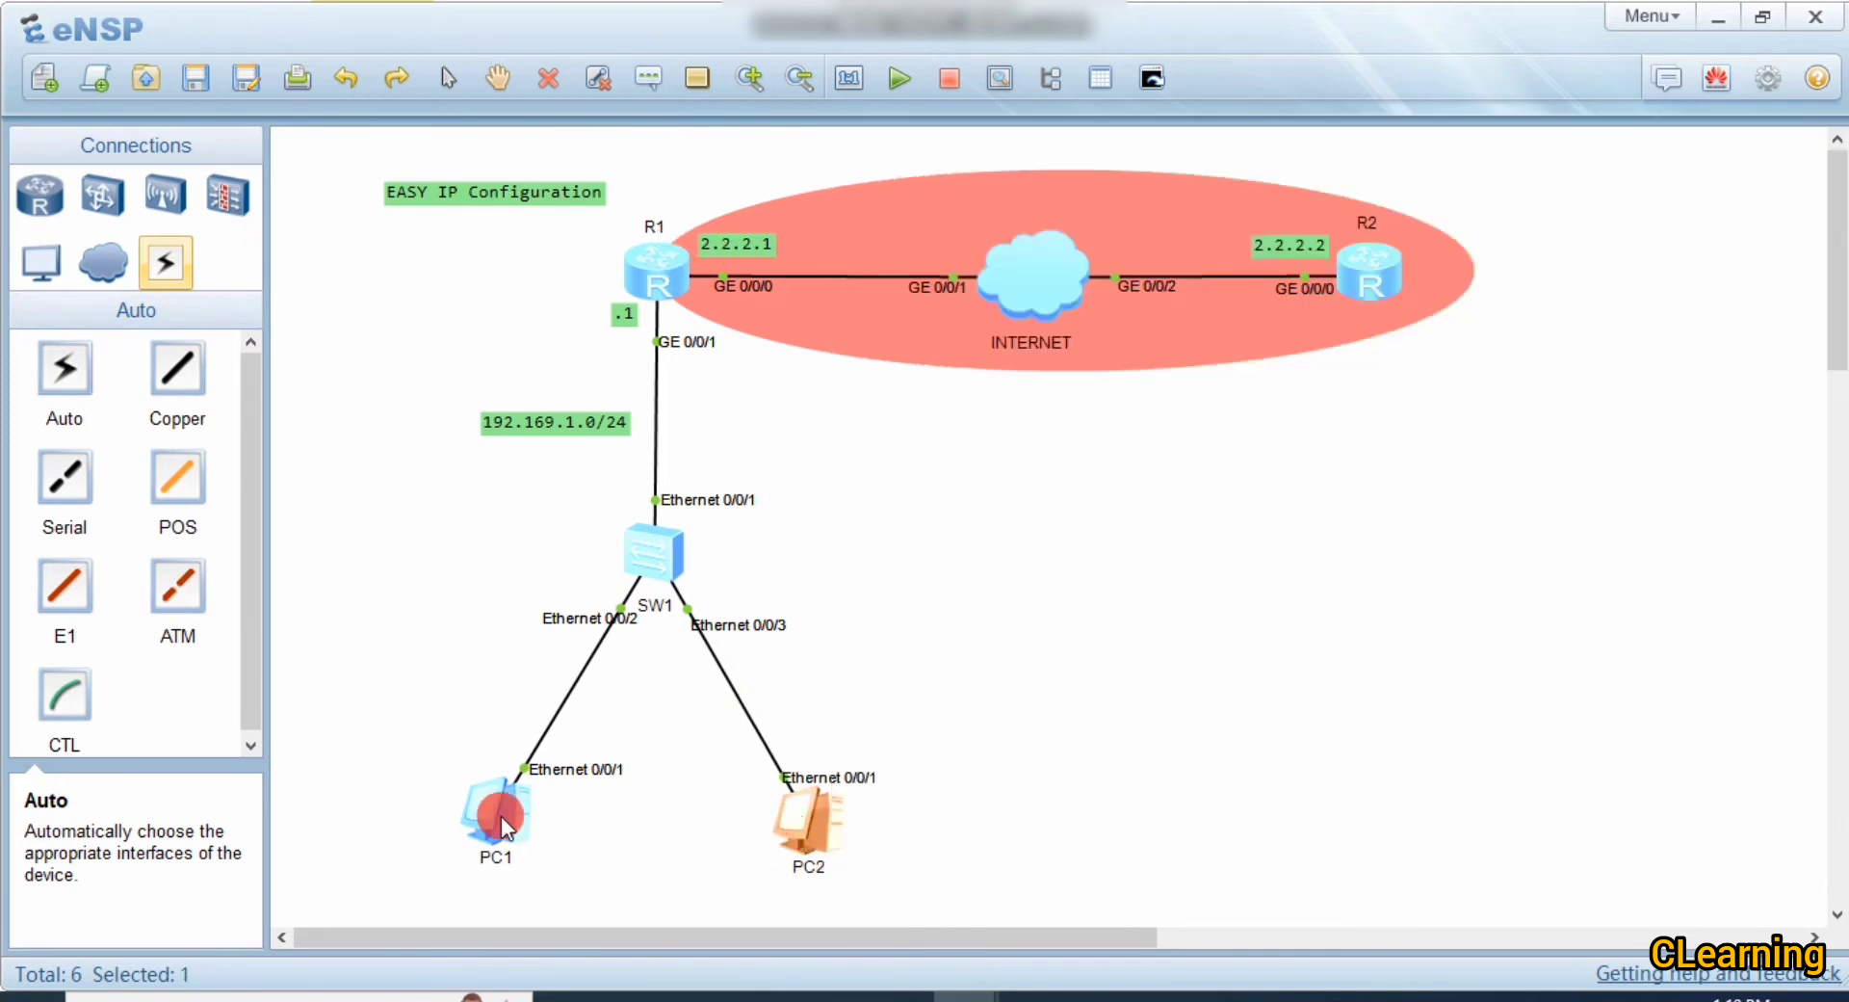
text(ping 2.2.2.2)
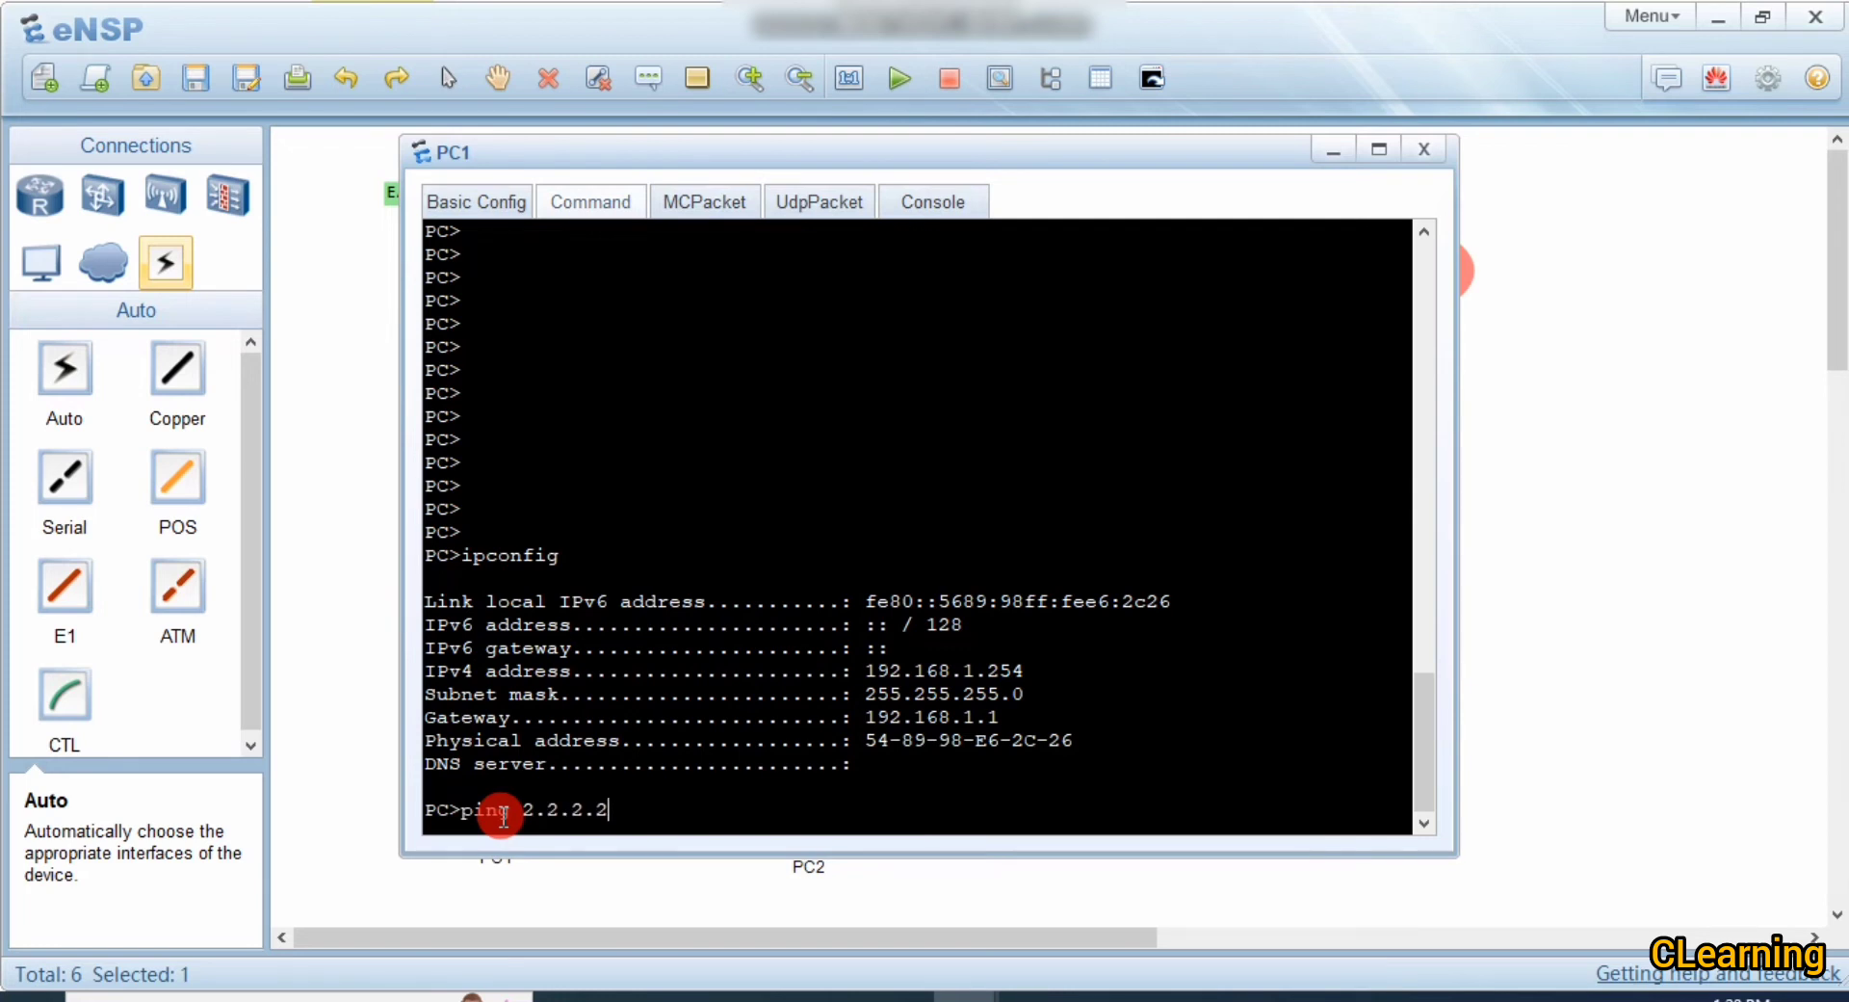
key(Return)
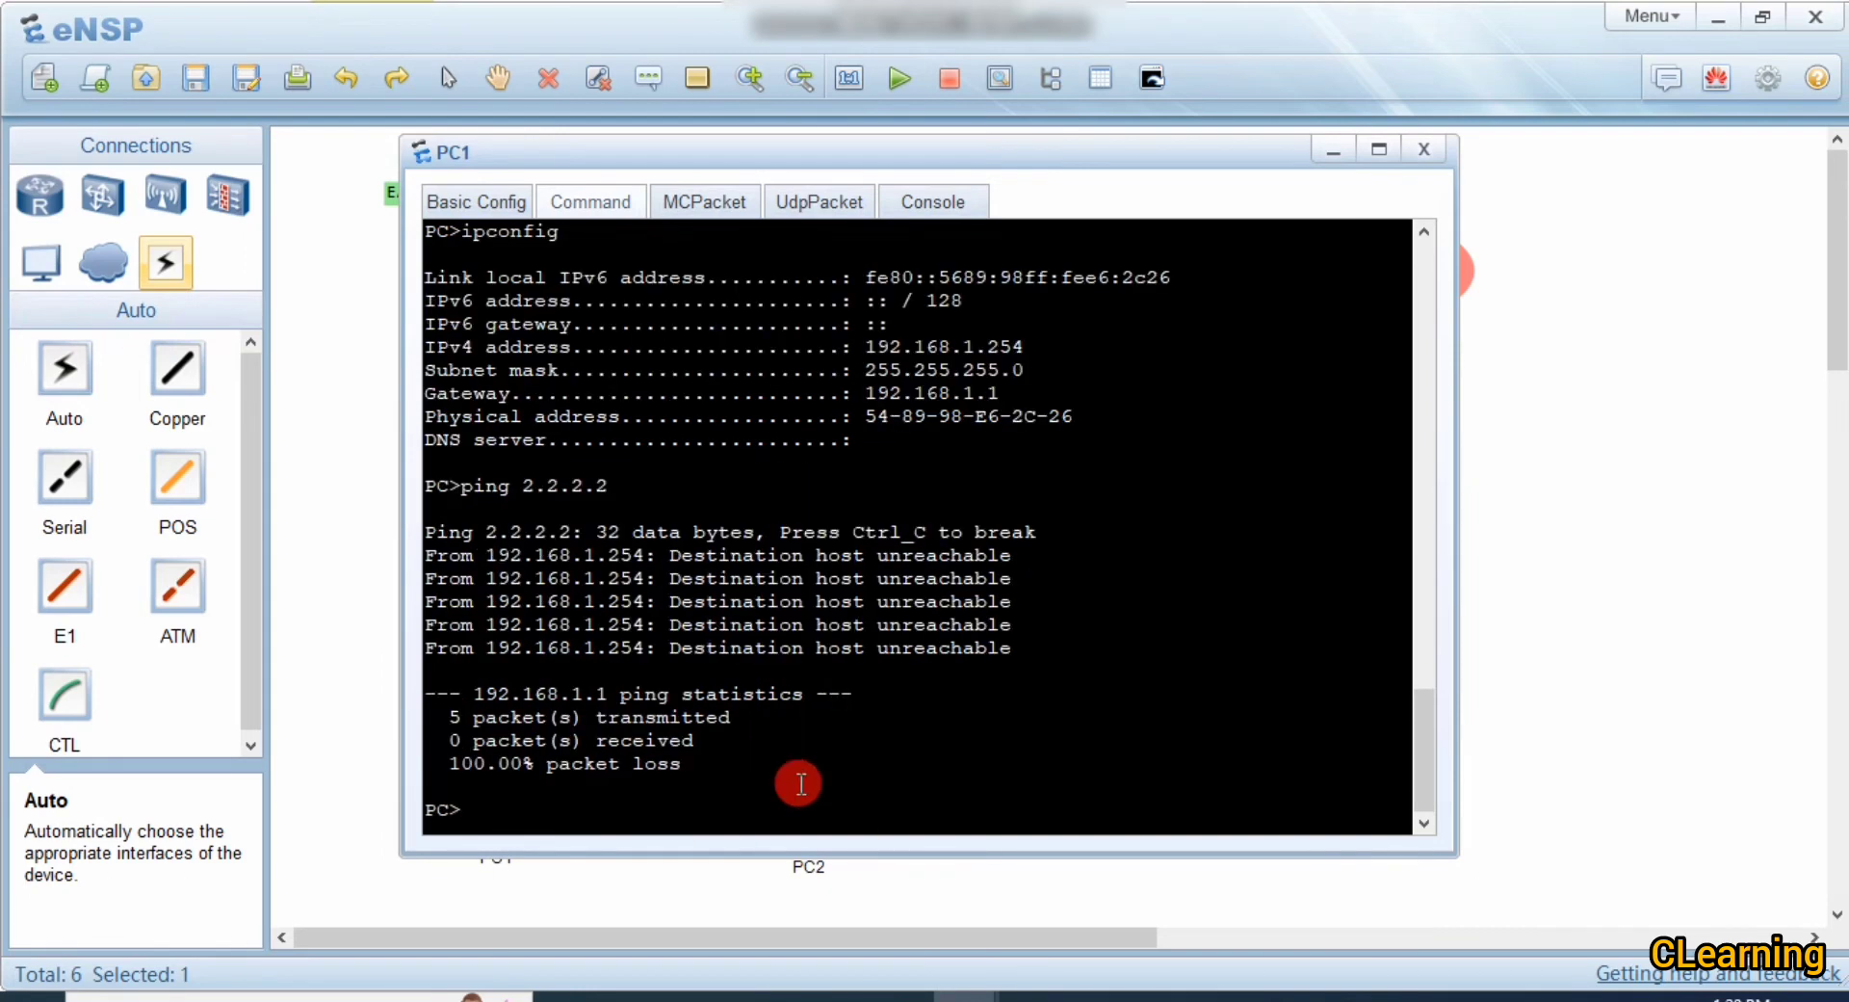
text(ping 192.168.1.1)
key(Return)
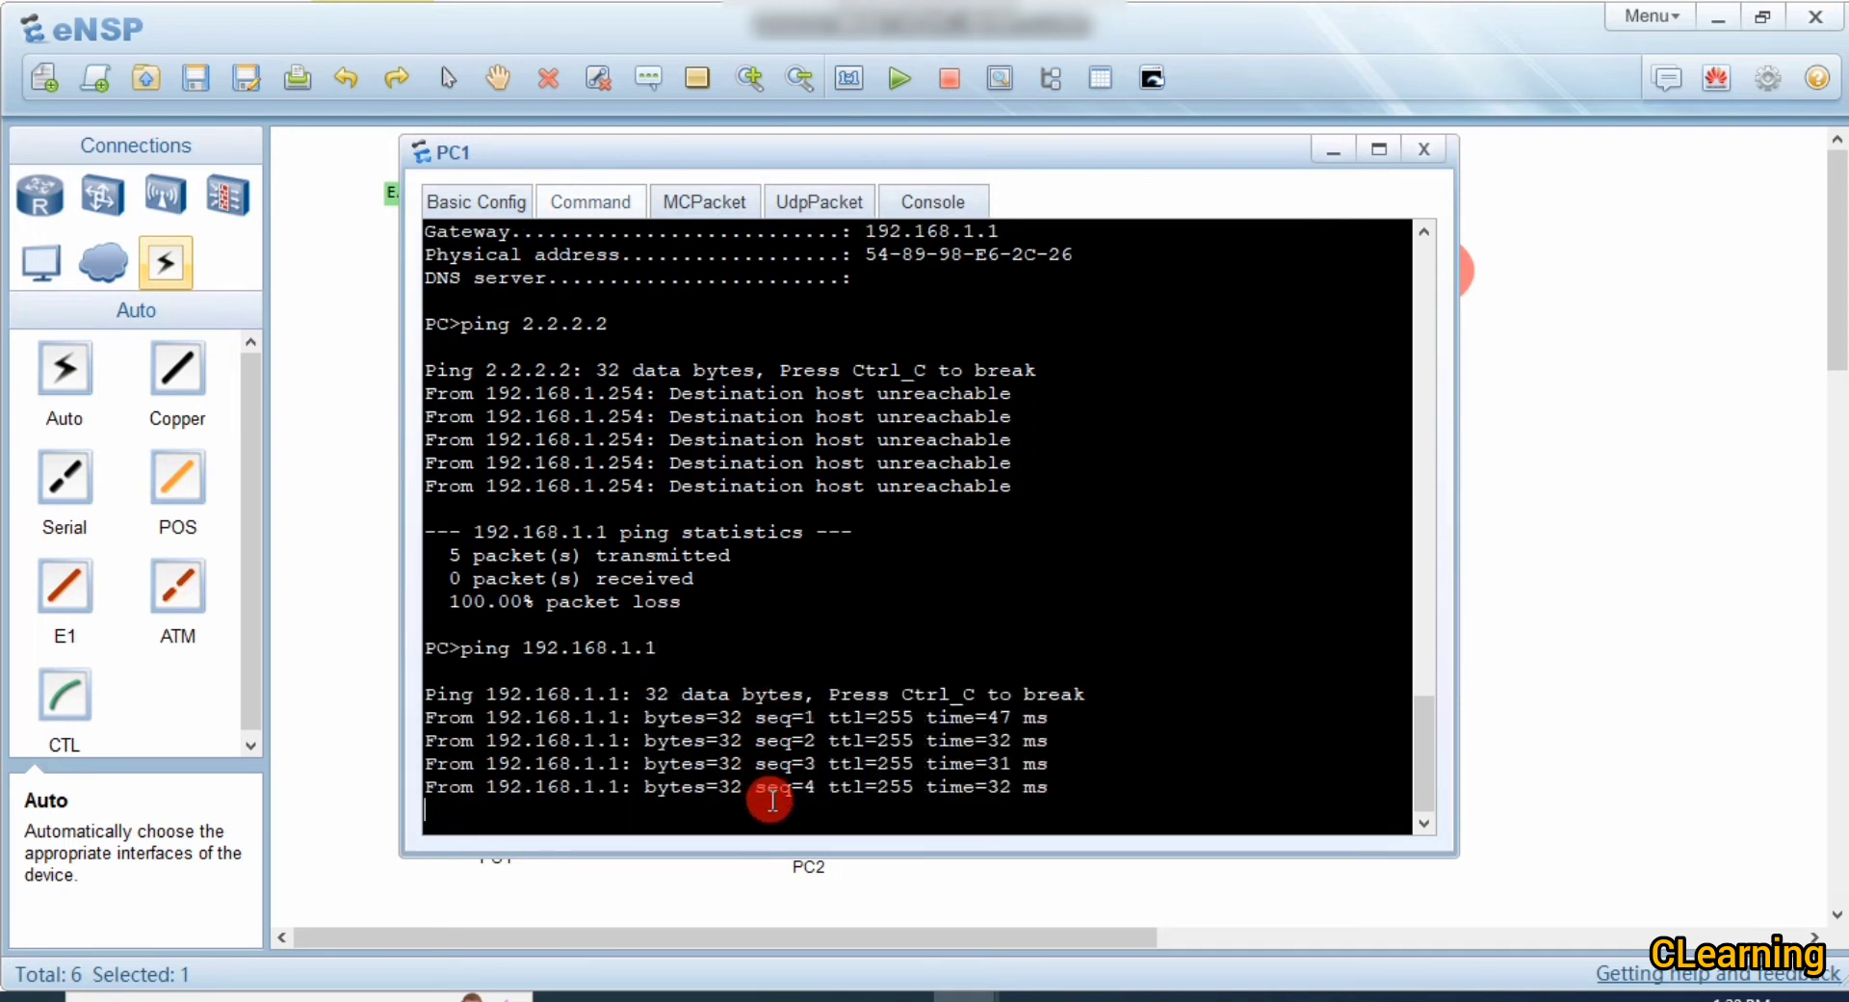
Step: Ping R2's address 2.2.2.2 from PC1 again to retest connectivity beyond the gateway
key(Up)
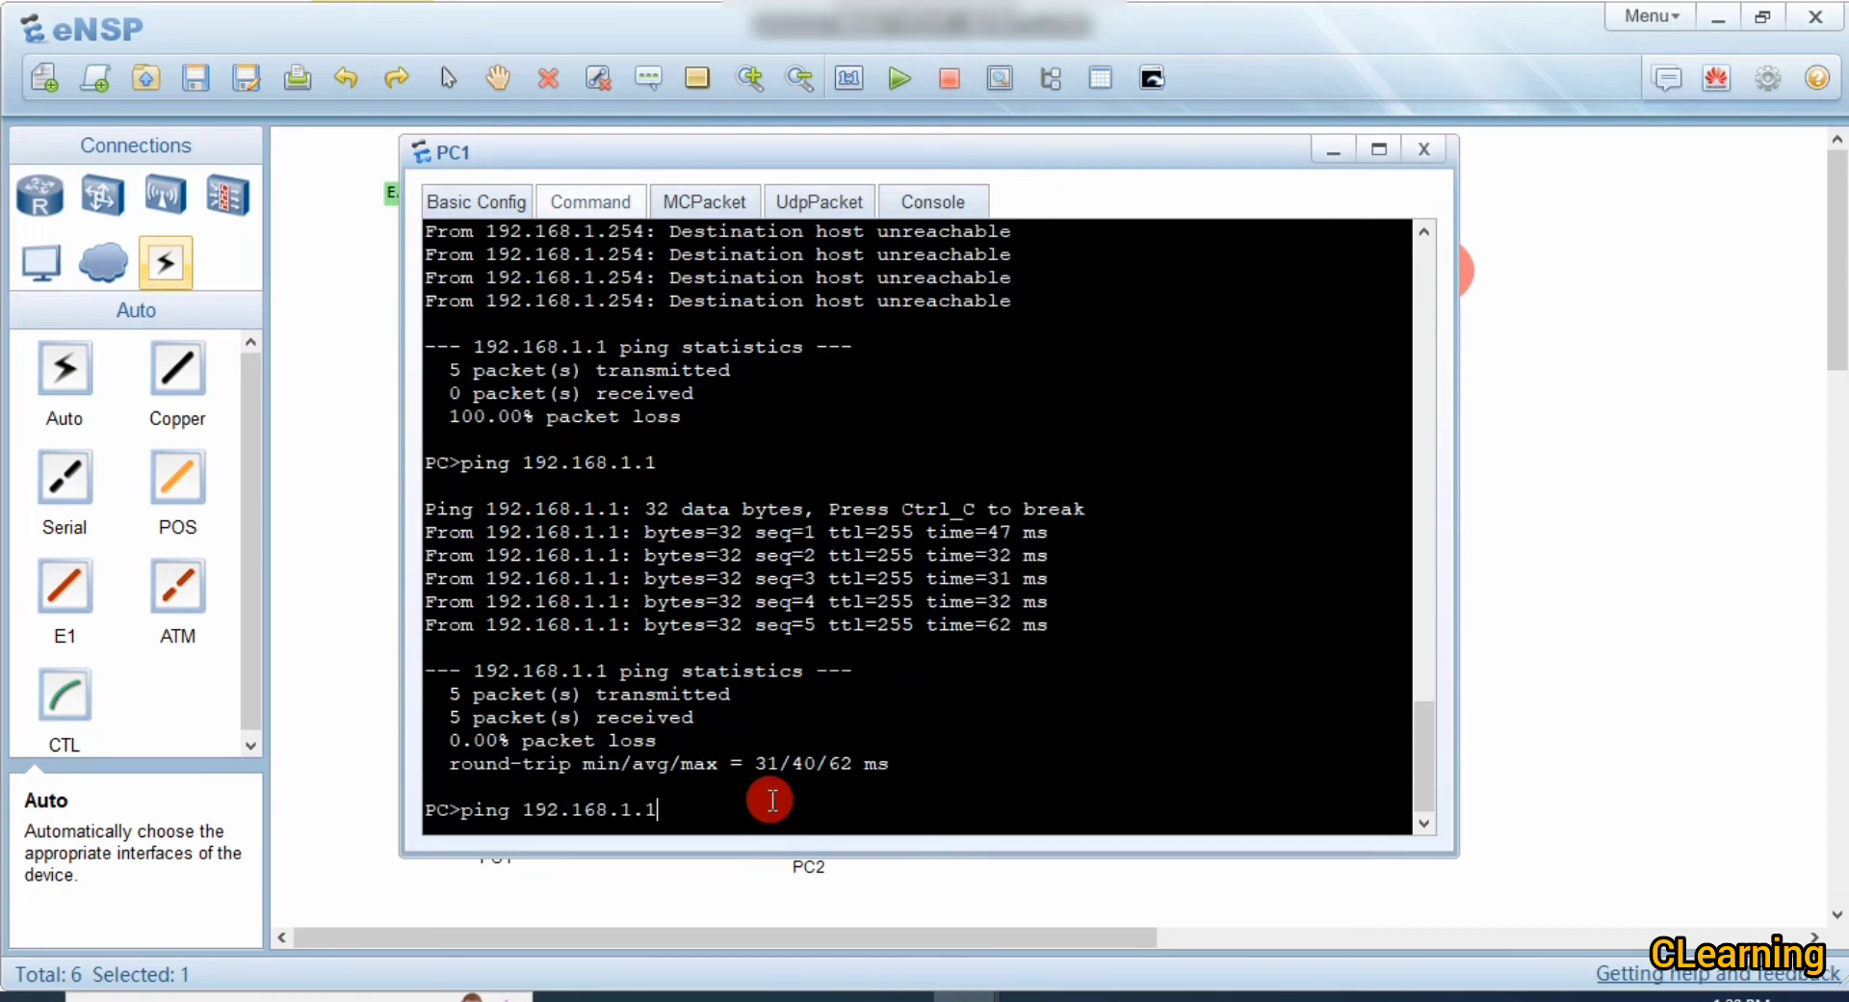
key(BackSpace)
key(BackSpace)
key(BackSpace)
key(BackSpace)
key(BackSpace)
key(BackSpace)
key(BackSpace)
key(BackSpace)
key(BackSpace)
key(BackSpace)
key(BackSpace)
text(2.2.2.2)
key(Return)
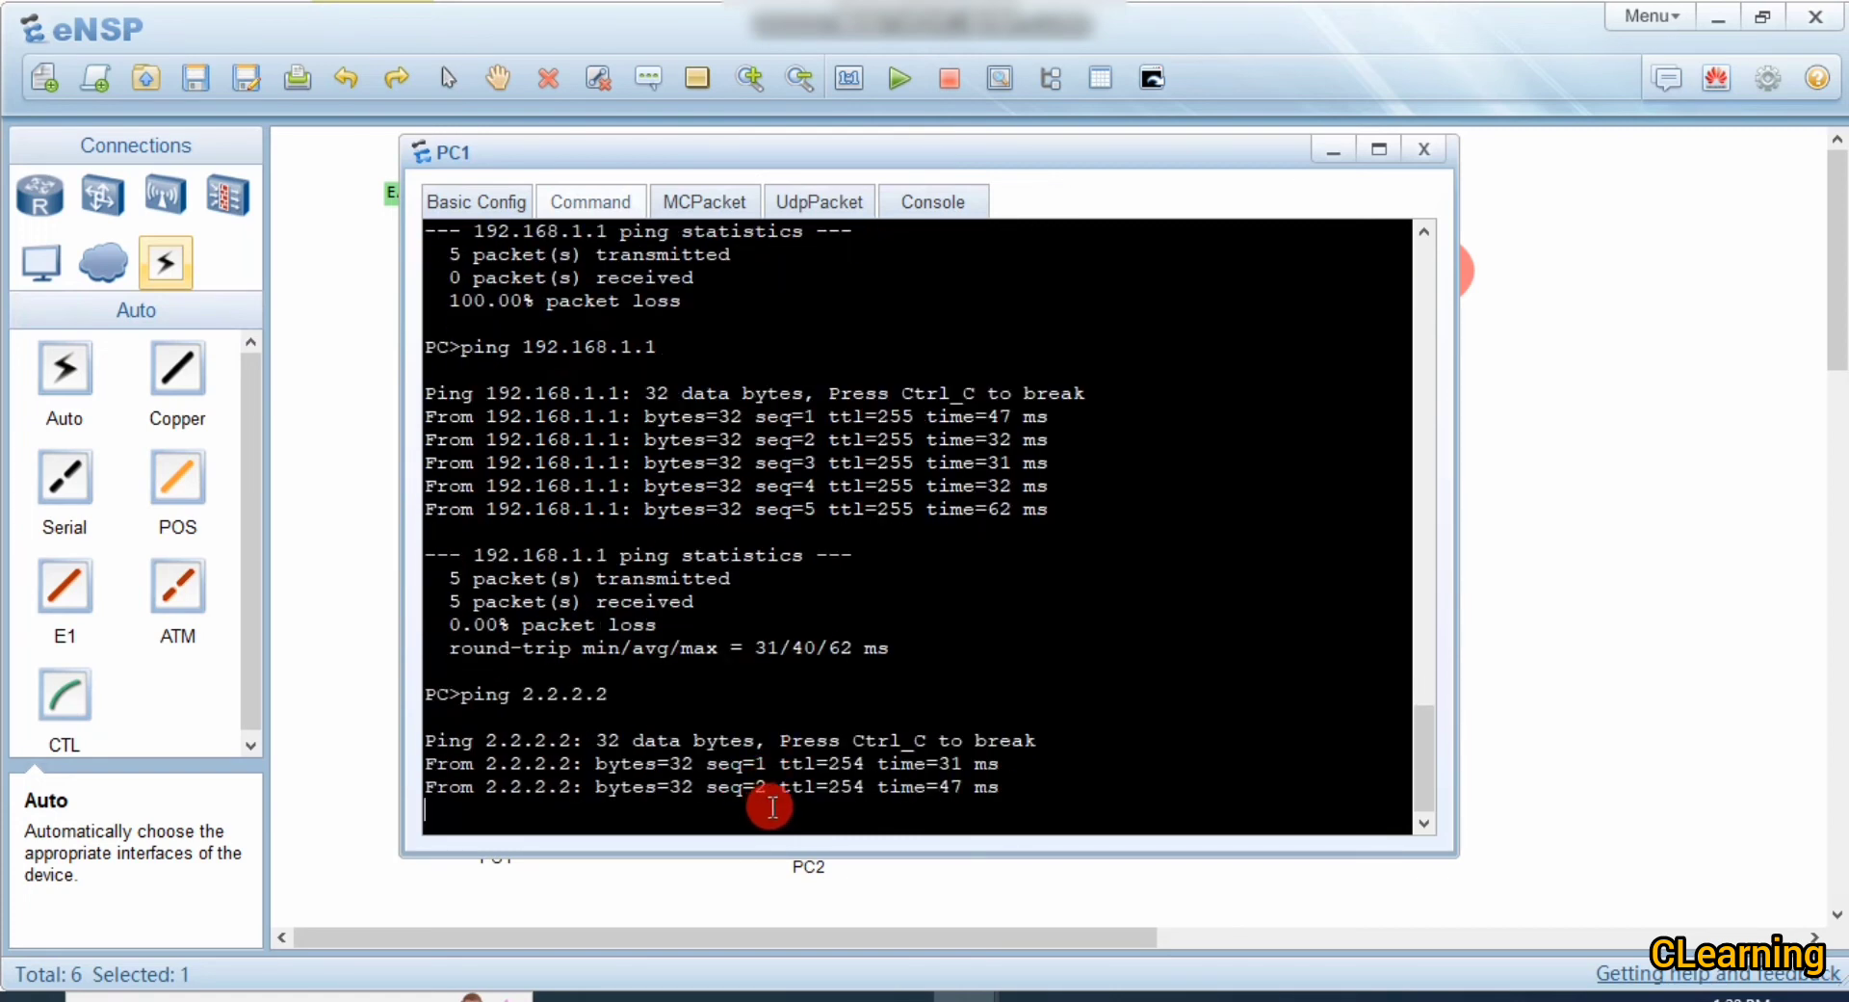
Step: Open R1's console and exit GigabitEthernet0/0/0 interface view back to system view
drag(1029, 158, 1105, 472)
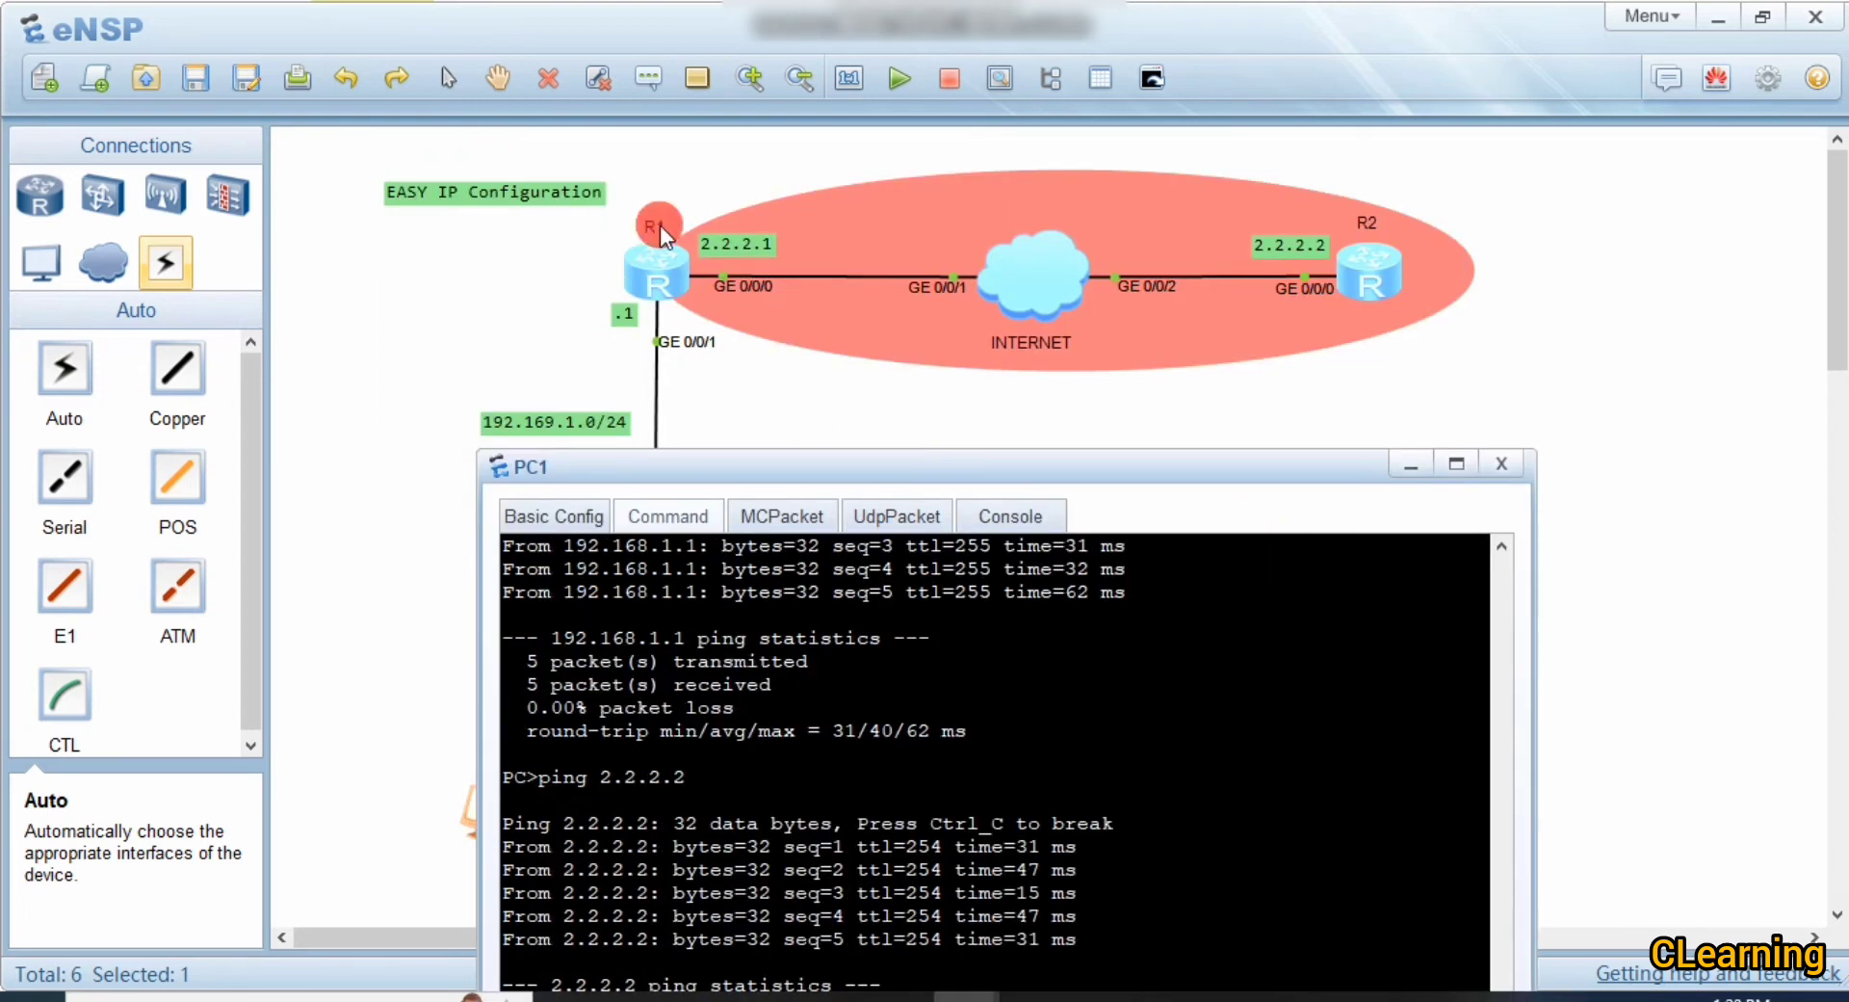
double_click(659, 286)
click(1464, 770)
text(q)
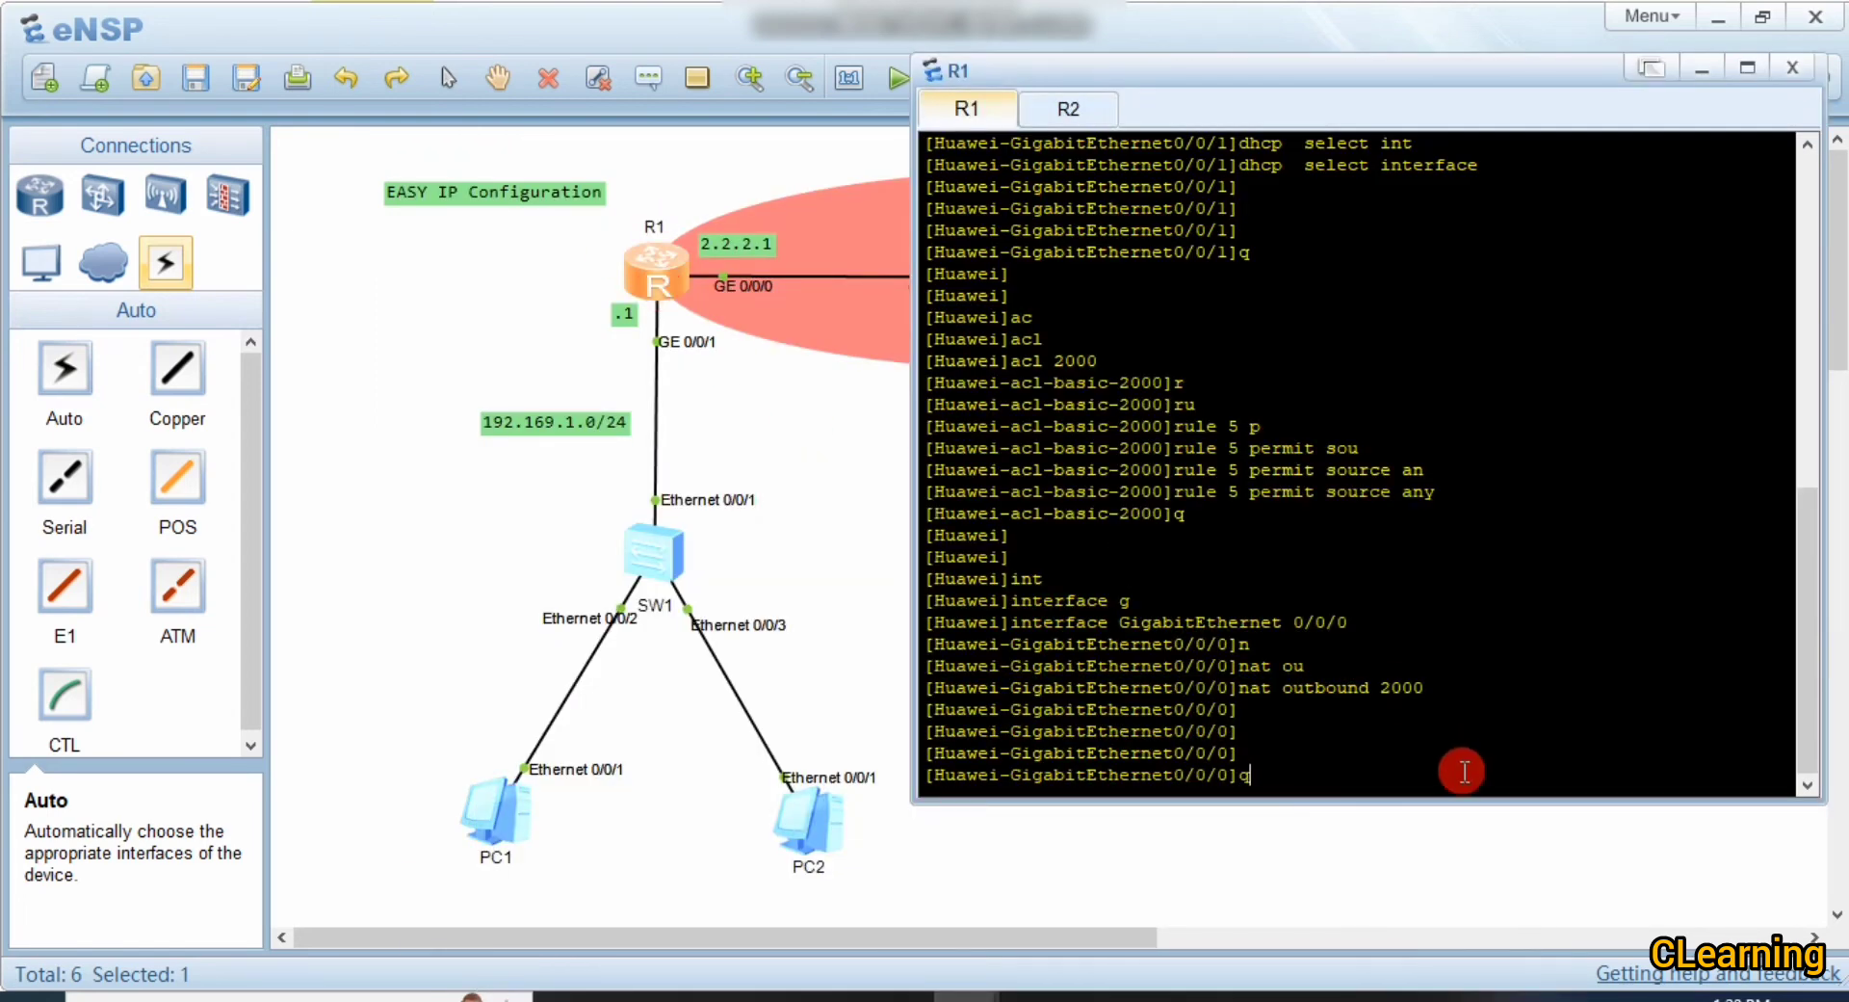
key(Return)
key(Return)
key(Return)
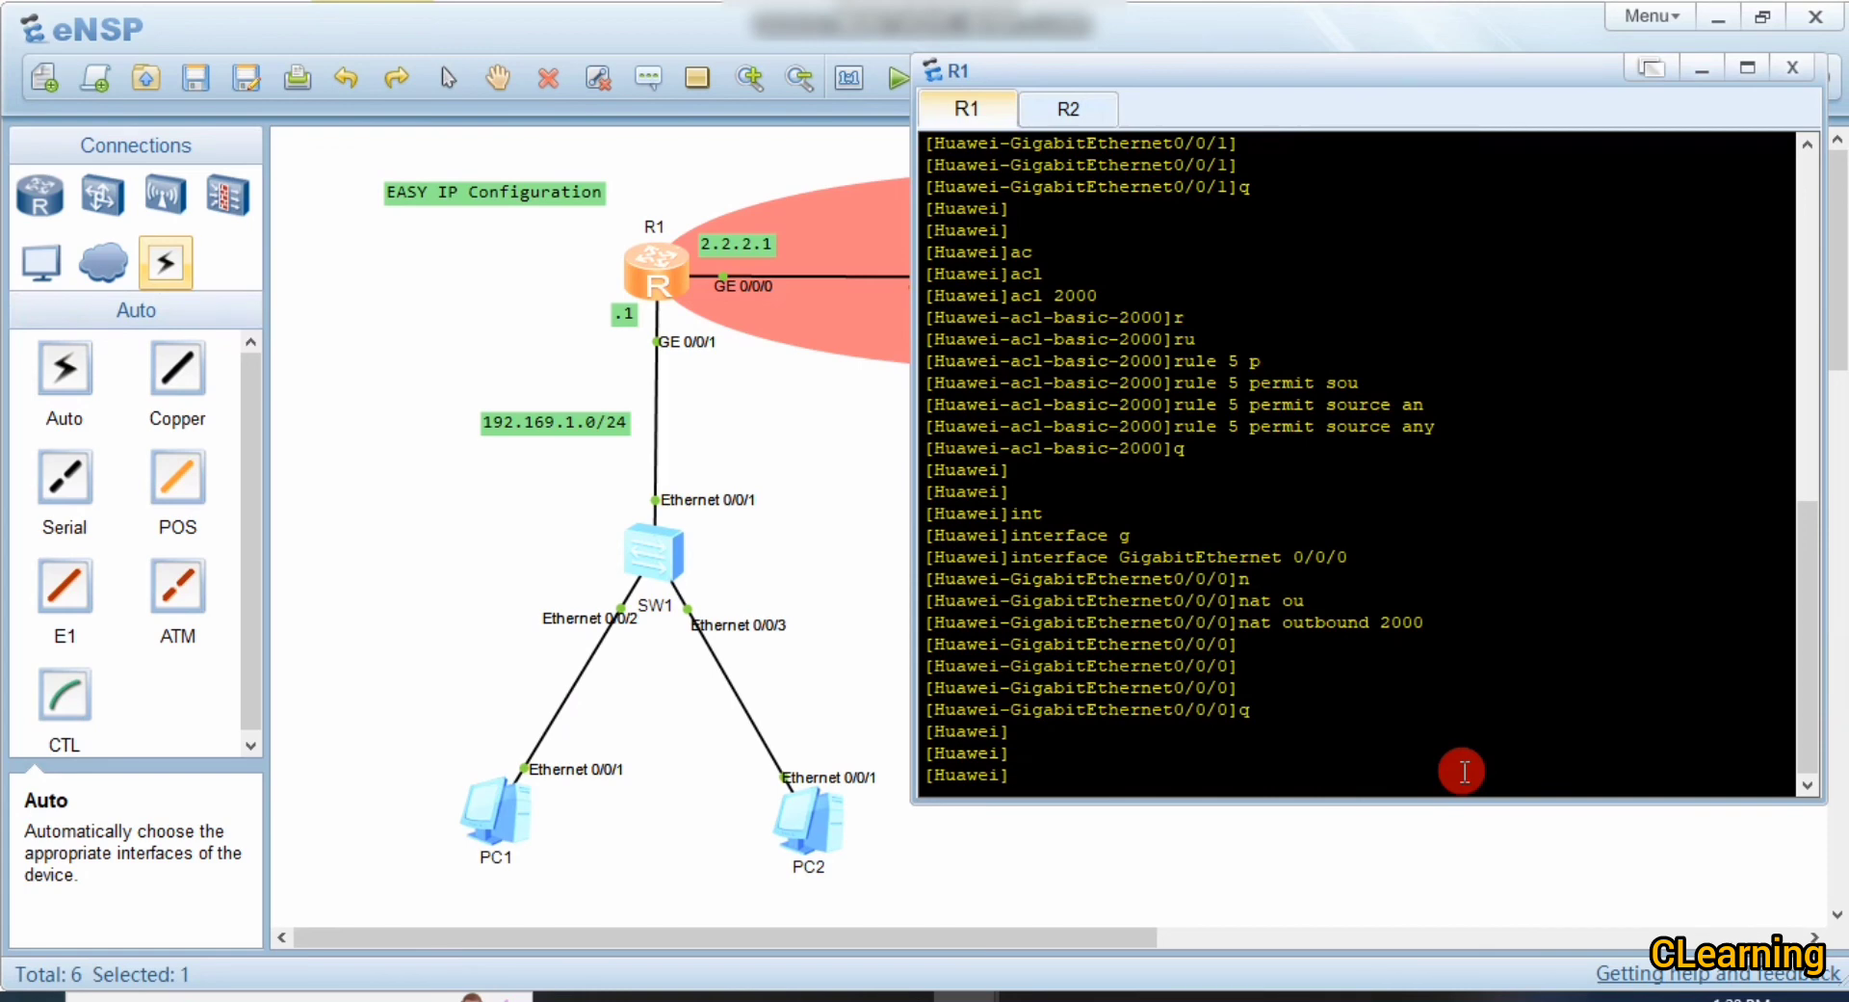
Step: Display all NAT sessions on R1 with the display nat session al command
text(dis)
key(Tab)
text(n)
key(Tab)
key(Tab)
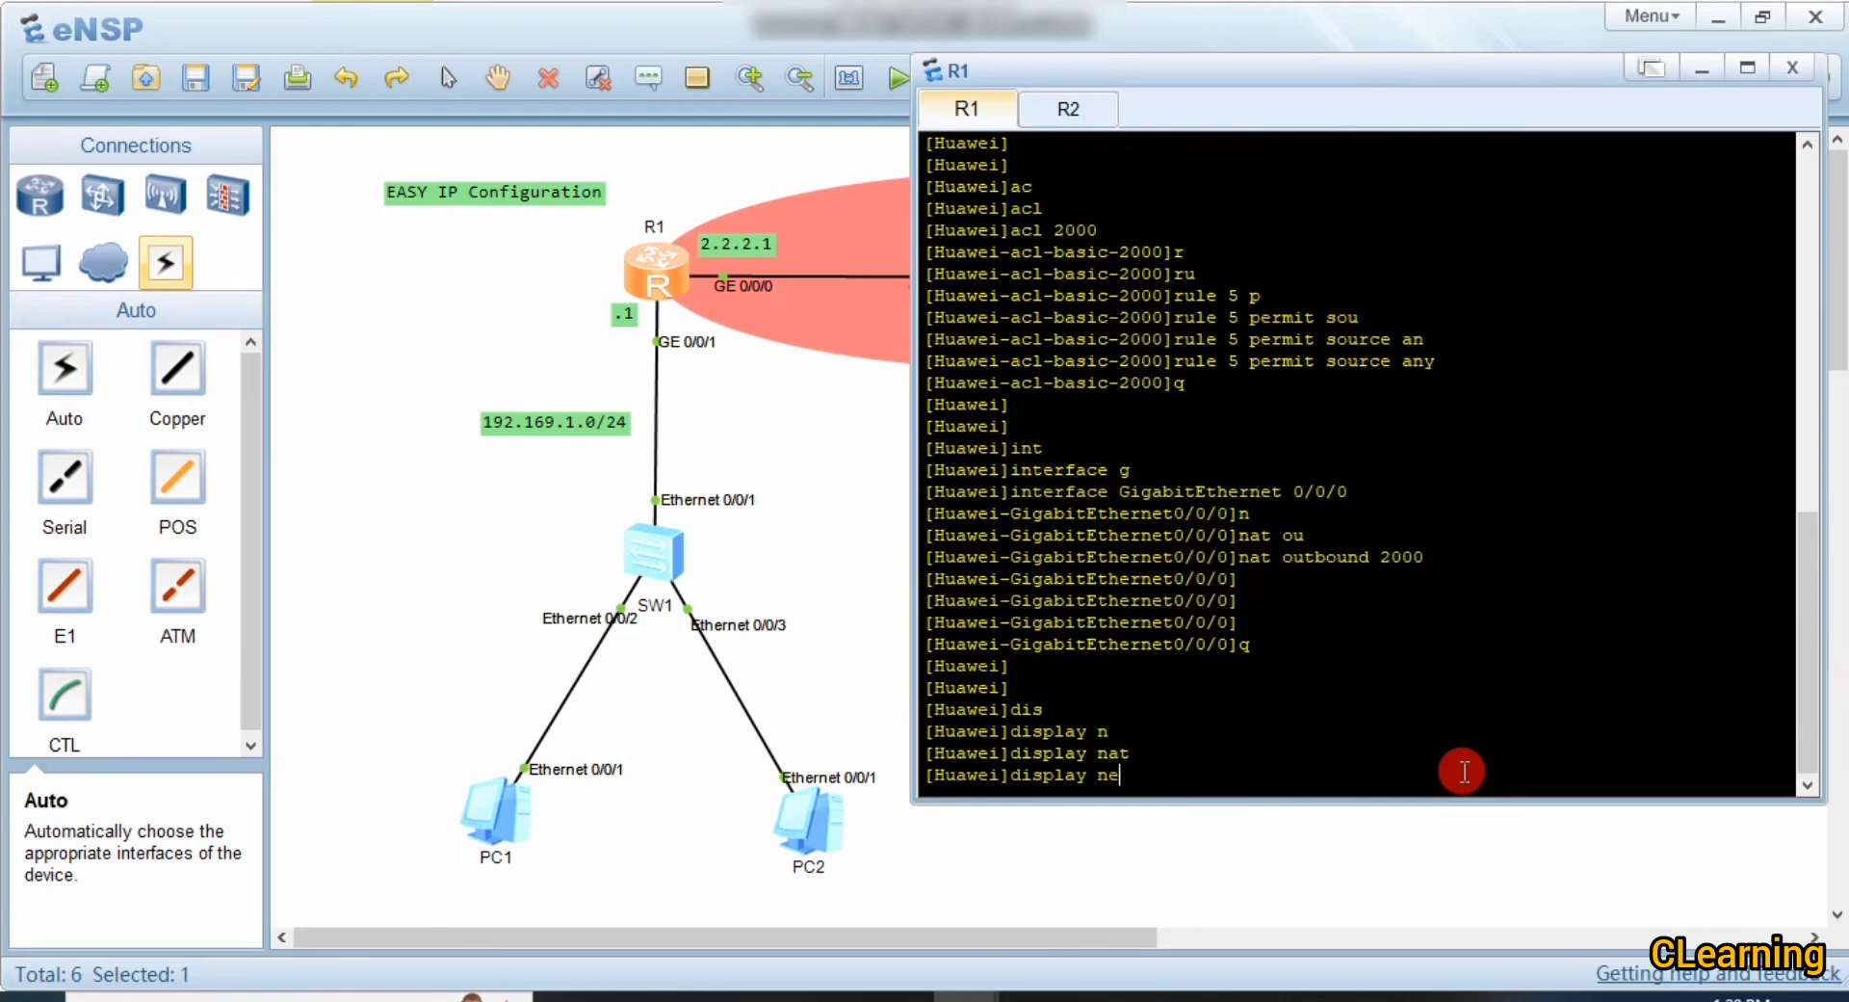
key(Tab)
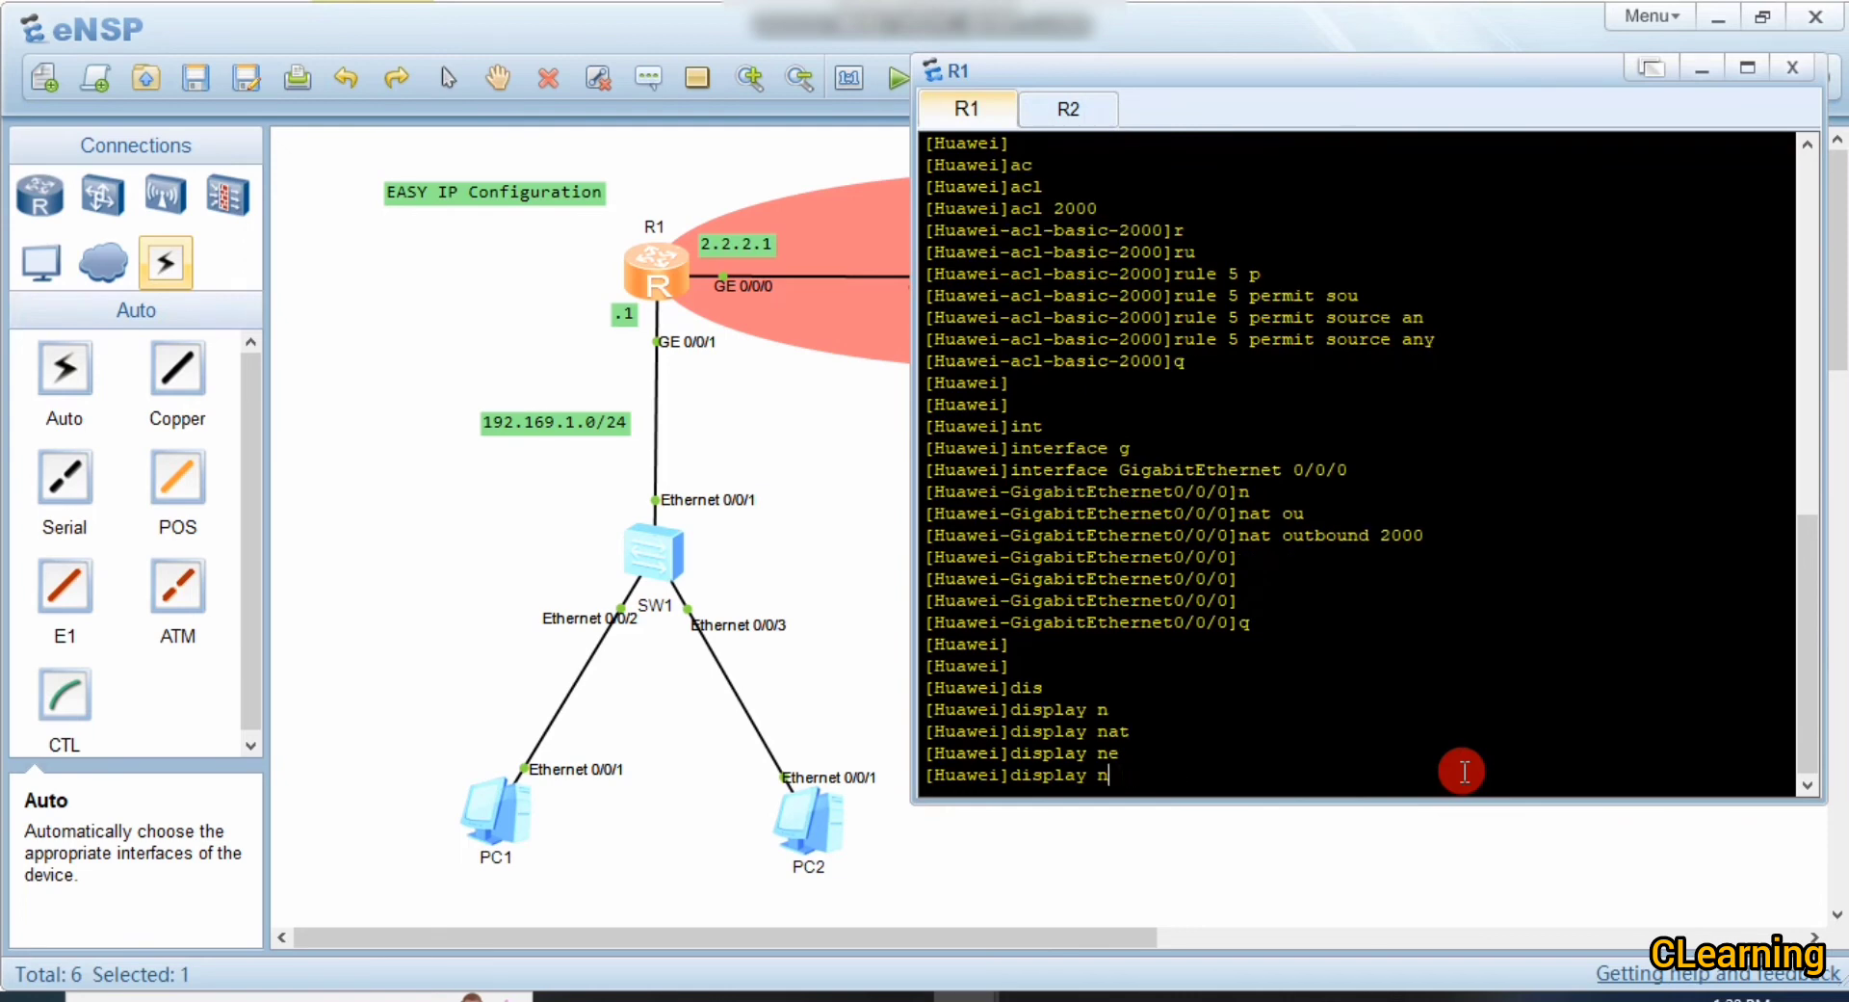
text(a)
key(Tab)
text(se)
key(Tab)
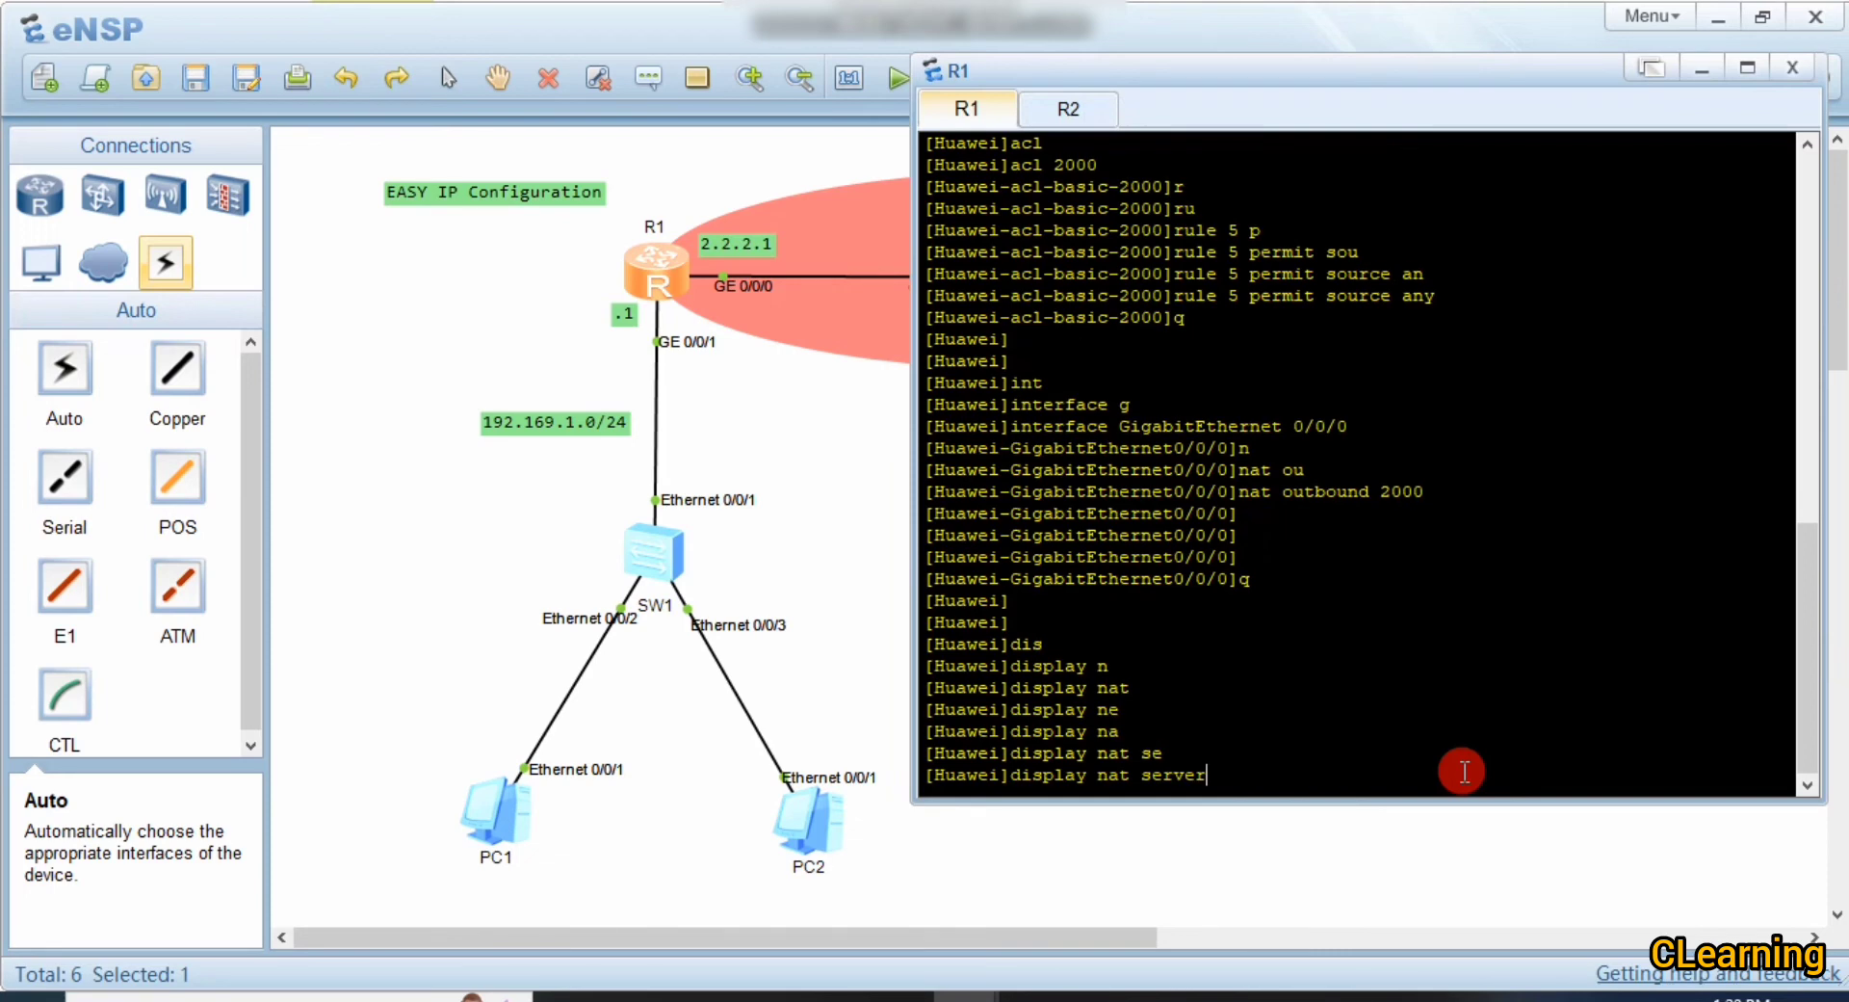
text(s)
key(Tab)
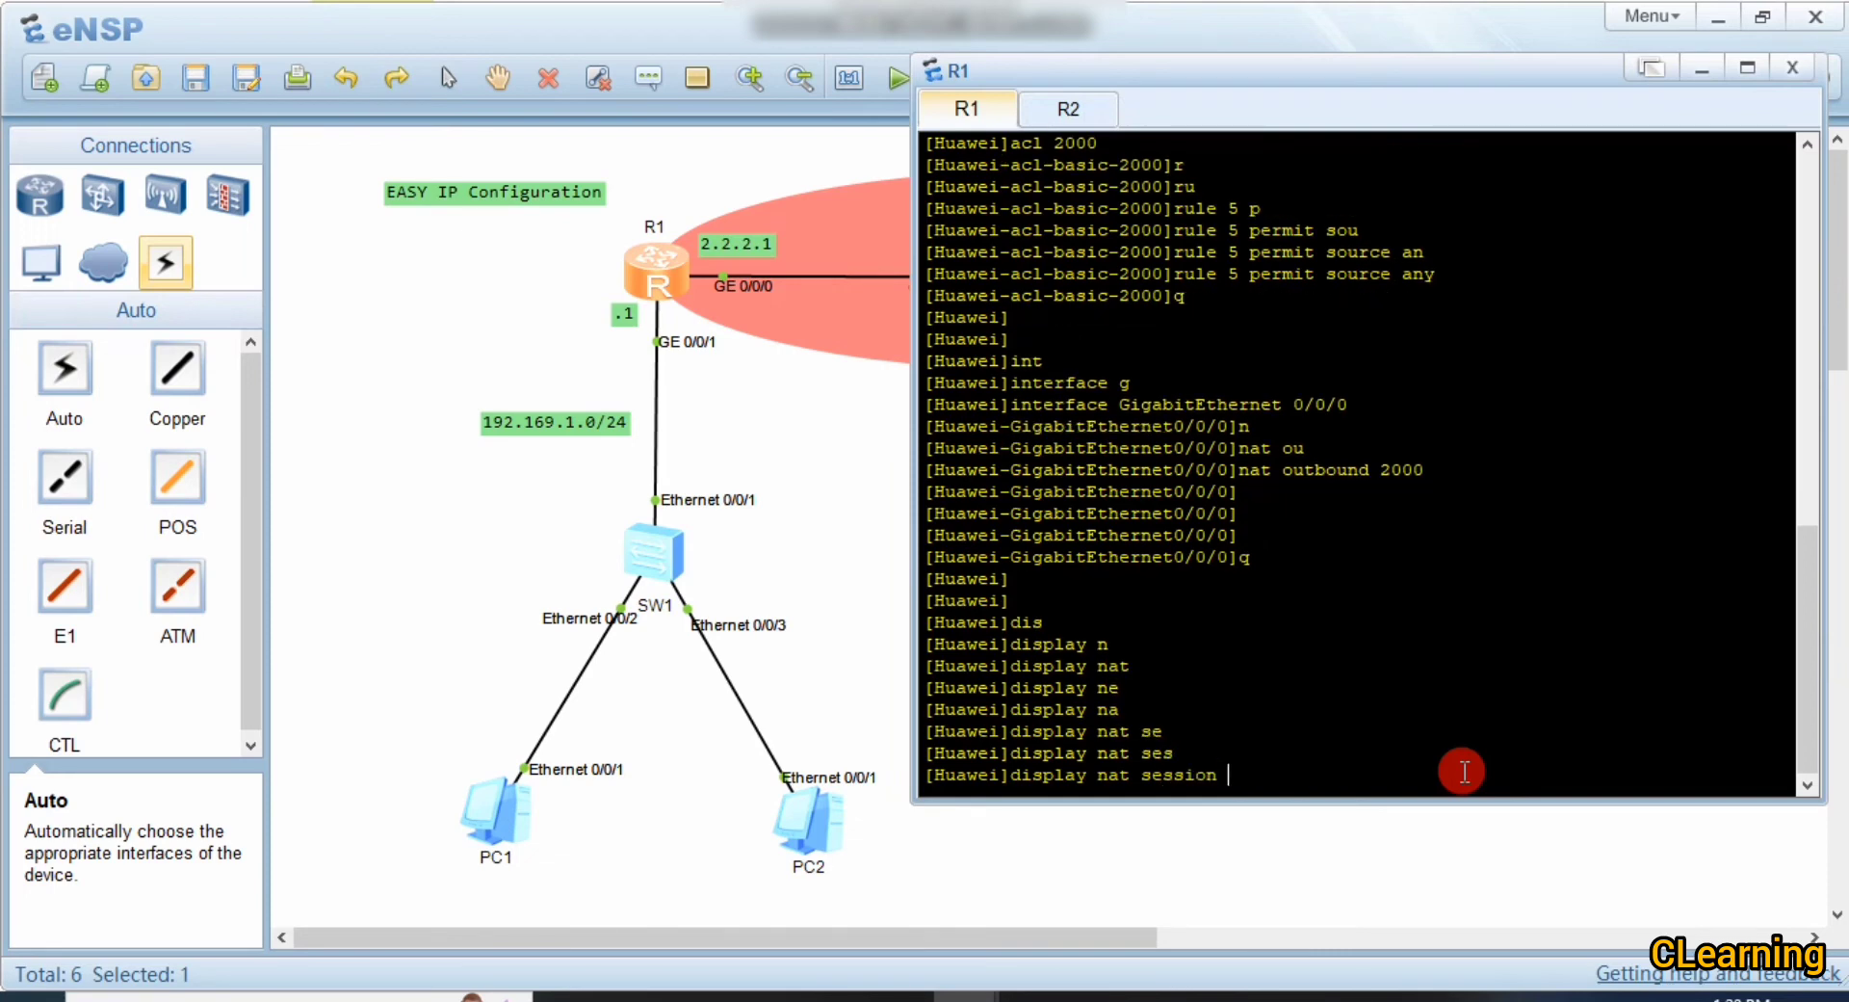
key(Return)
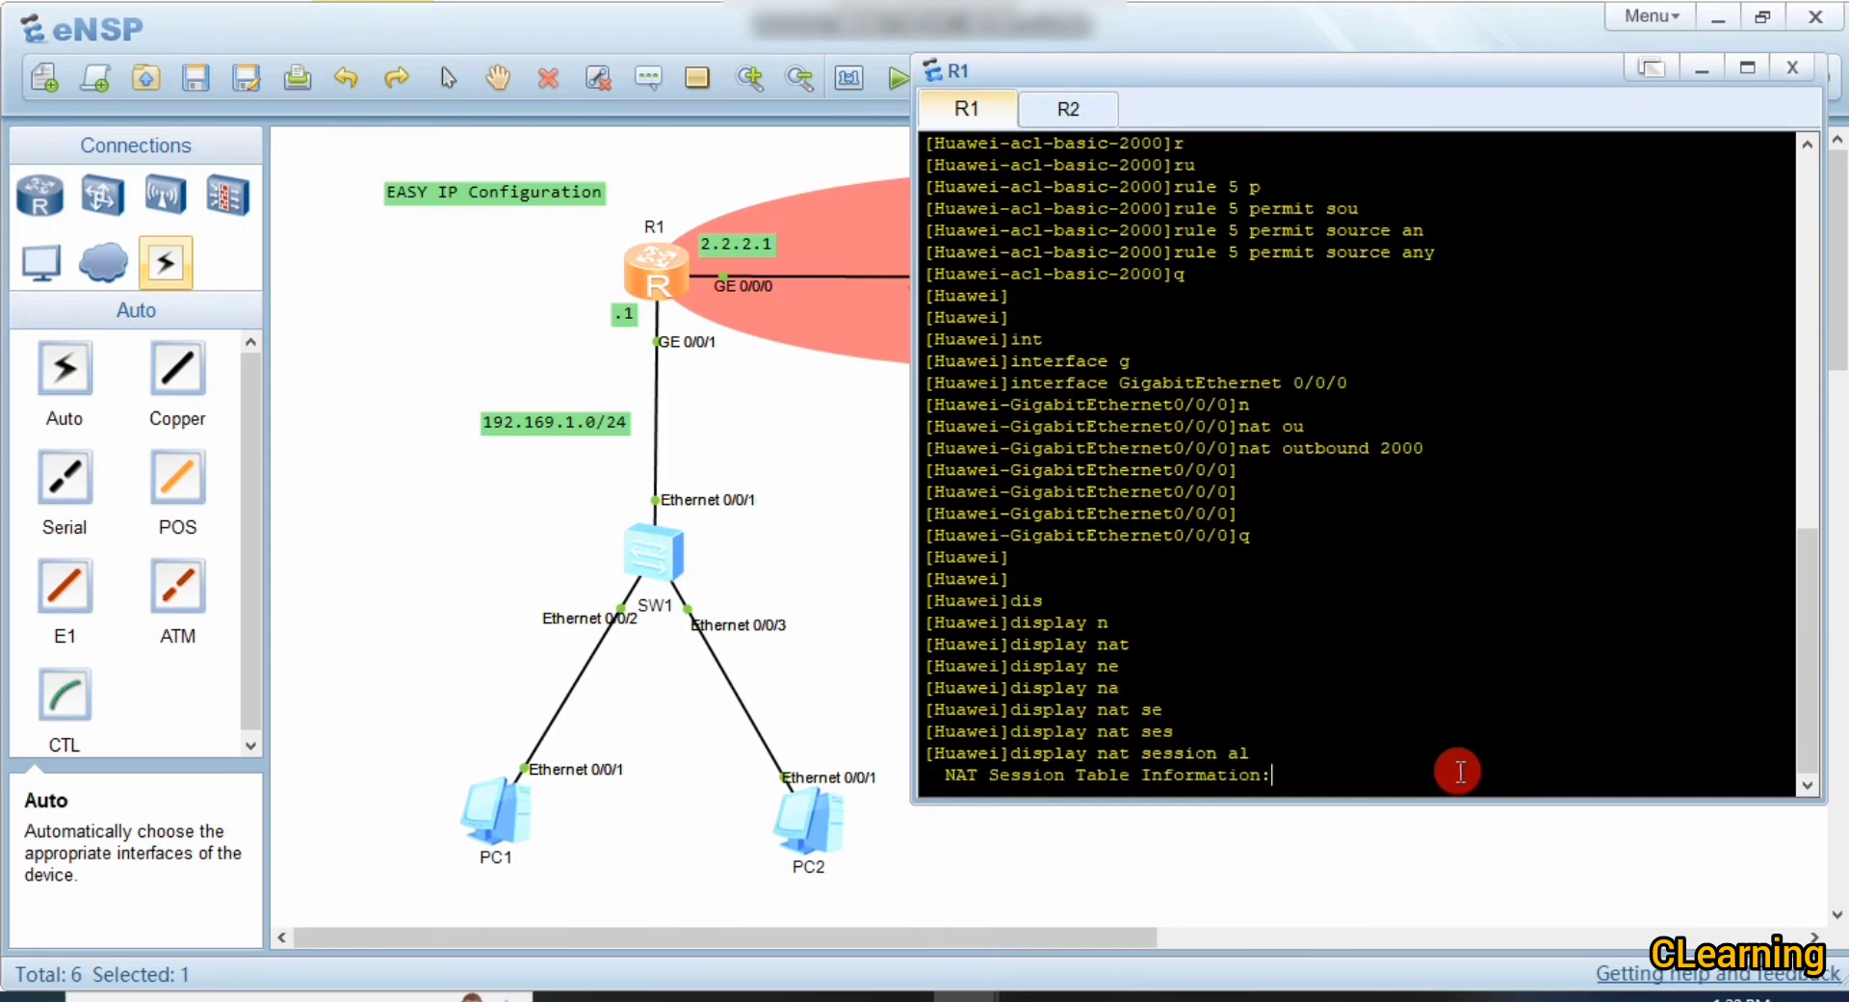
drag(1235, 79, 1270, 38)
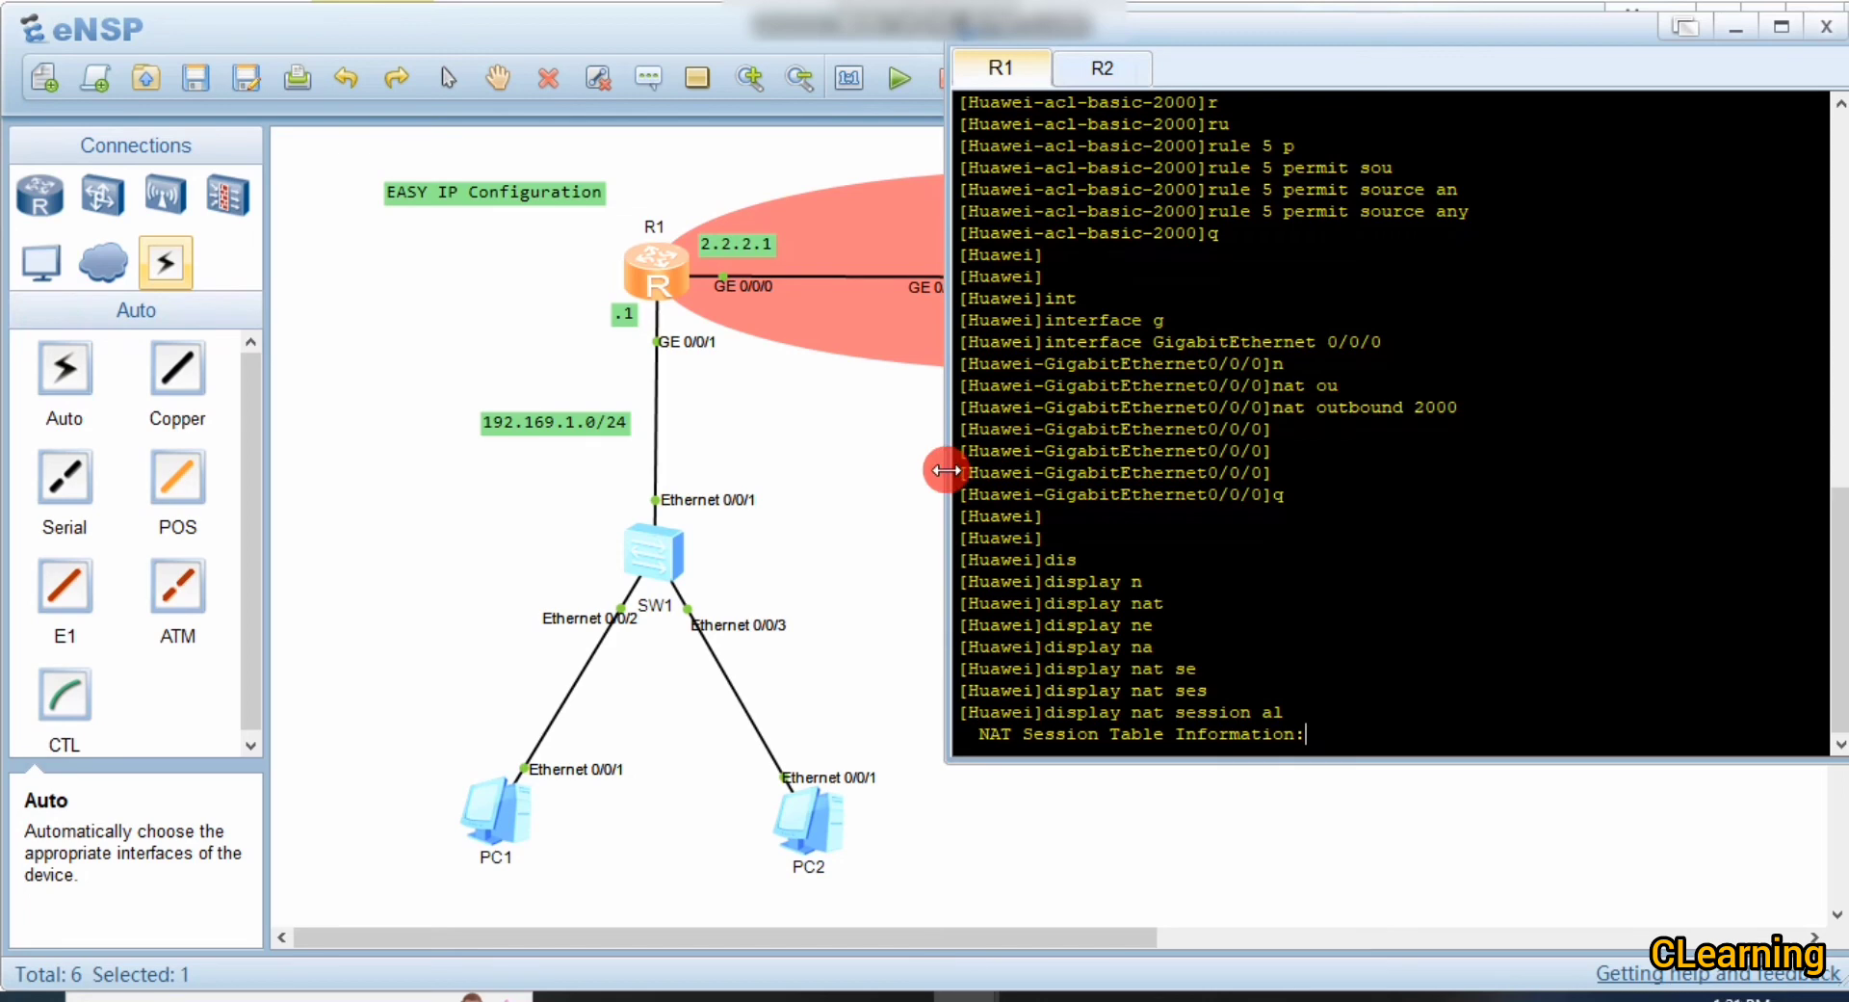
drag(946, 469, 933, 469)
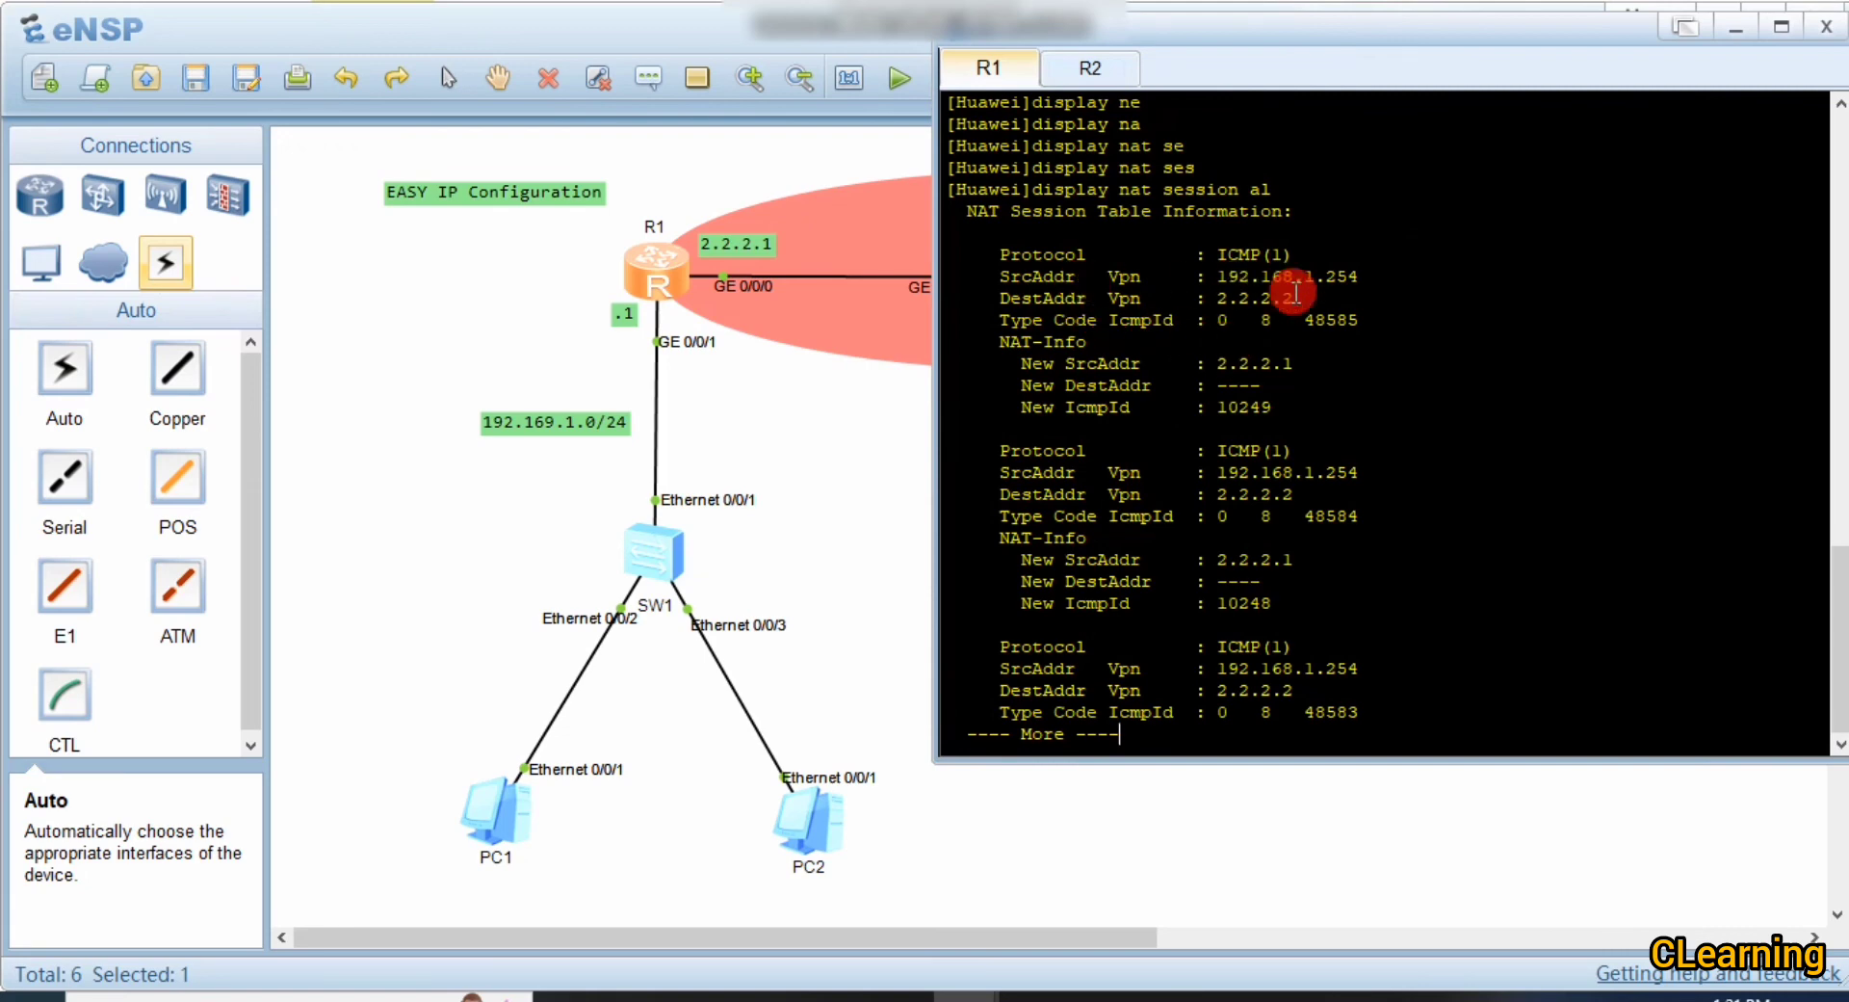
Step: Compare the source address of R1's first NAT session with PC2's IPv4 address in its earlier ipconfig output
drag(1215, 280, 1356, 280)
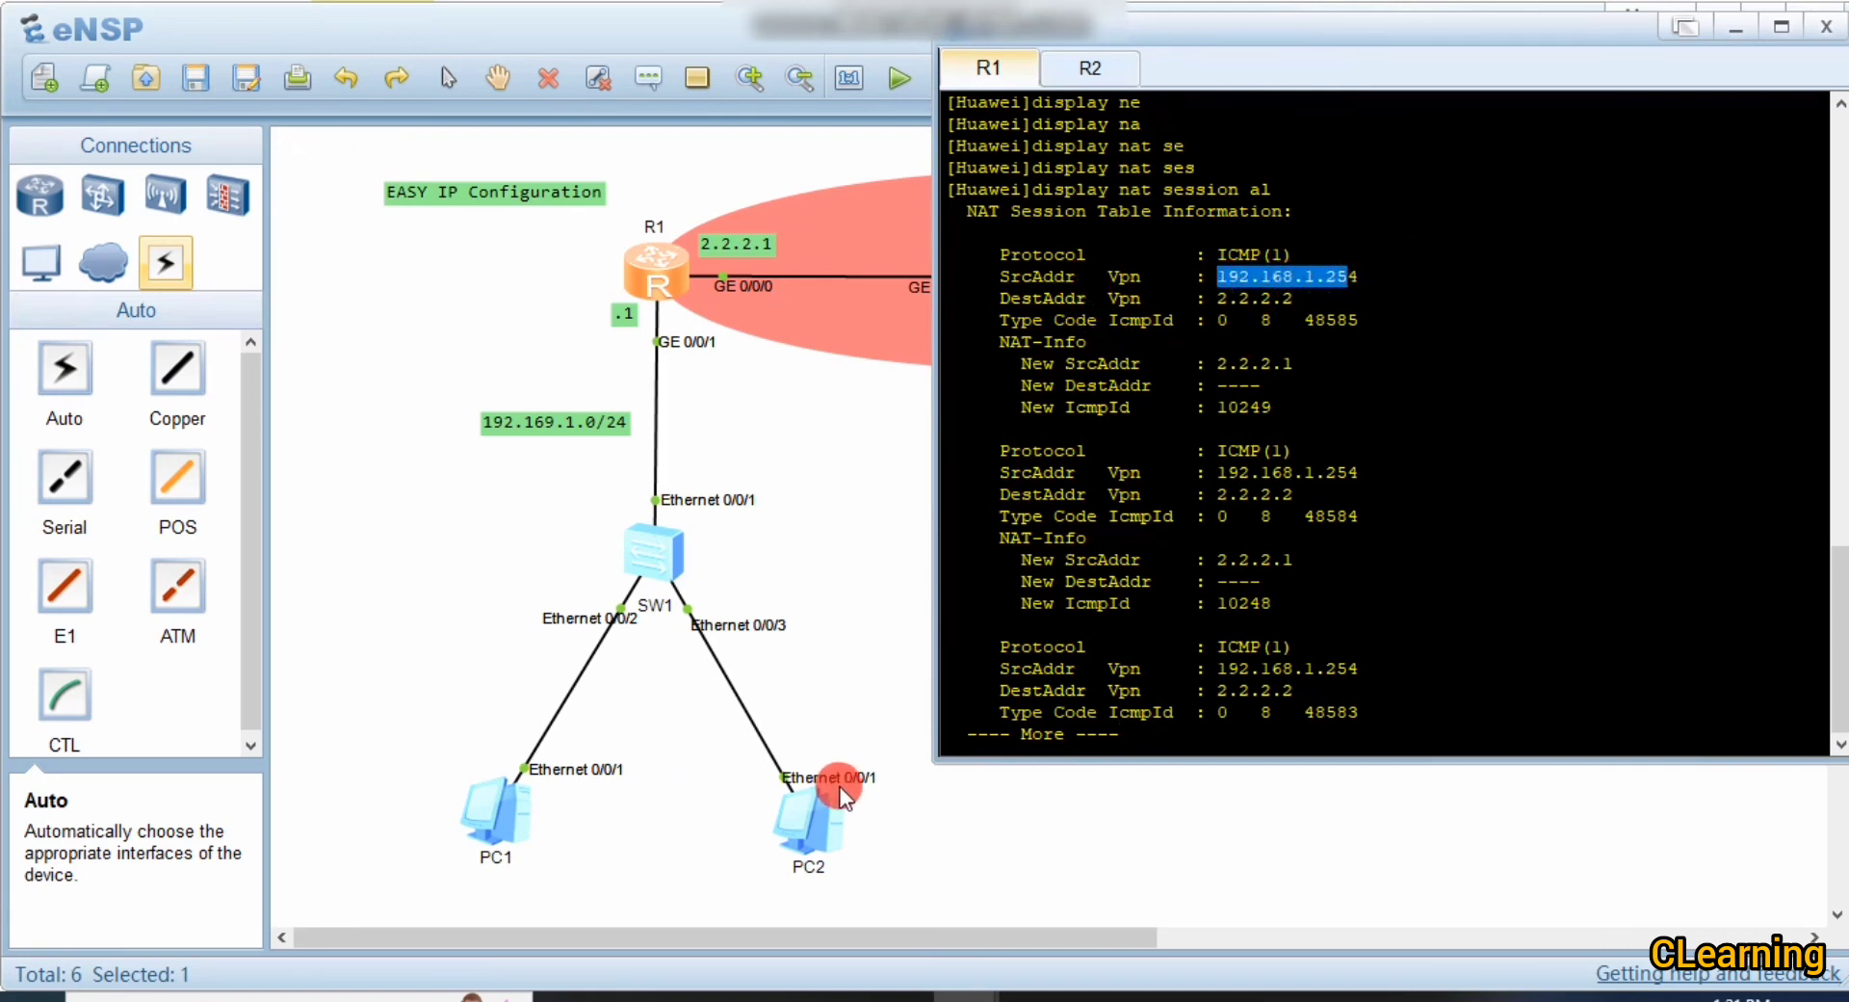
click(828, 812)
double_click(829, 813)
click(1002, 533)
scroll(1001, 534, up, 15)
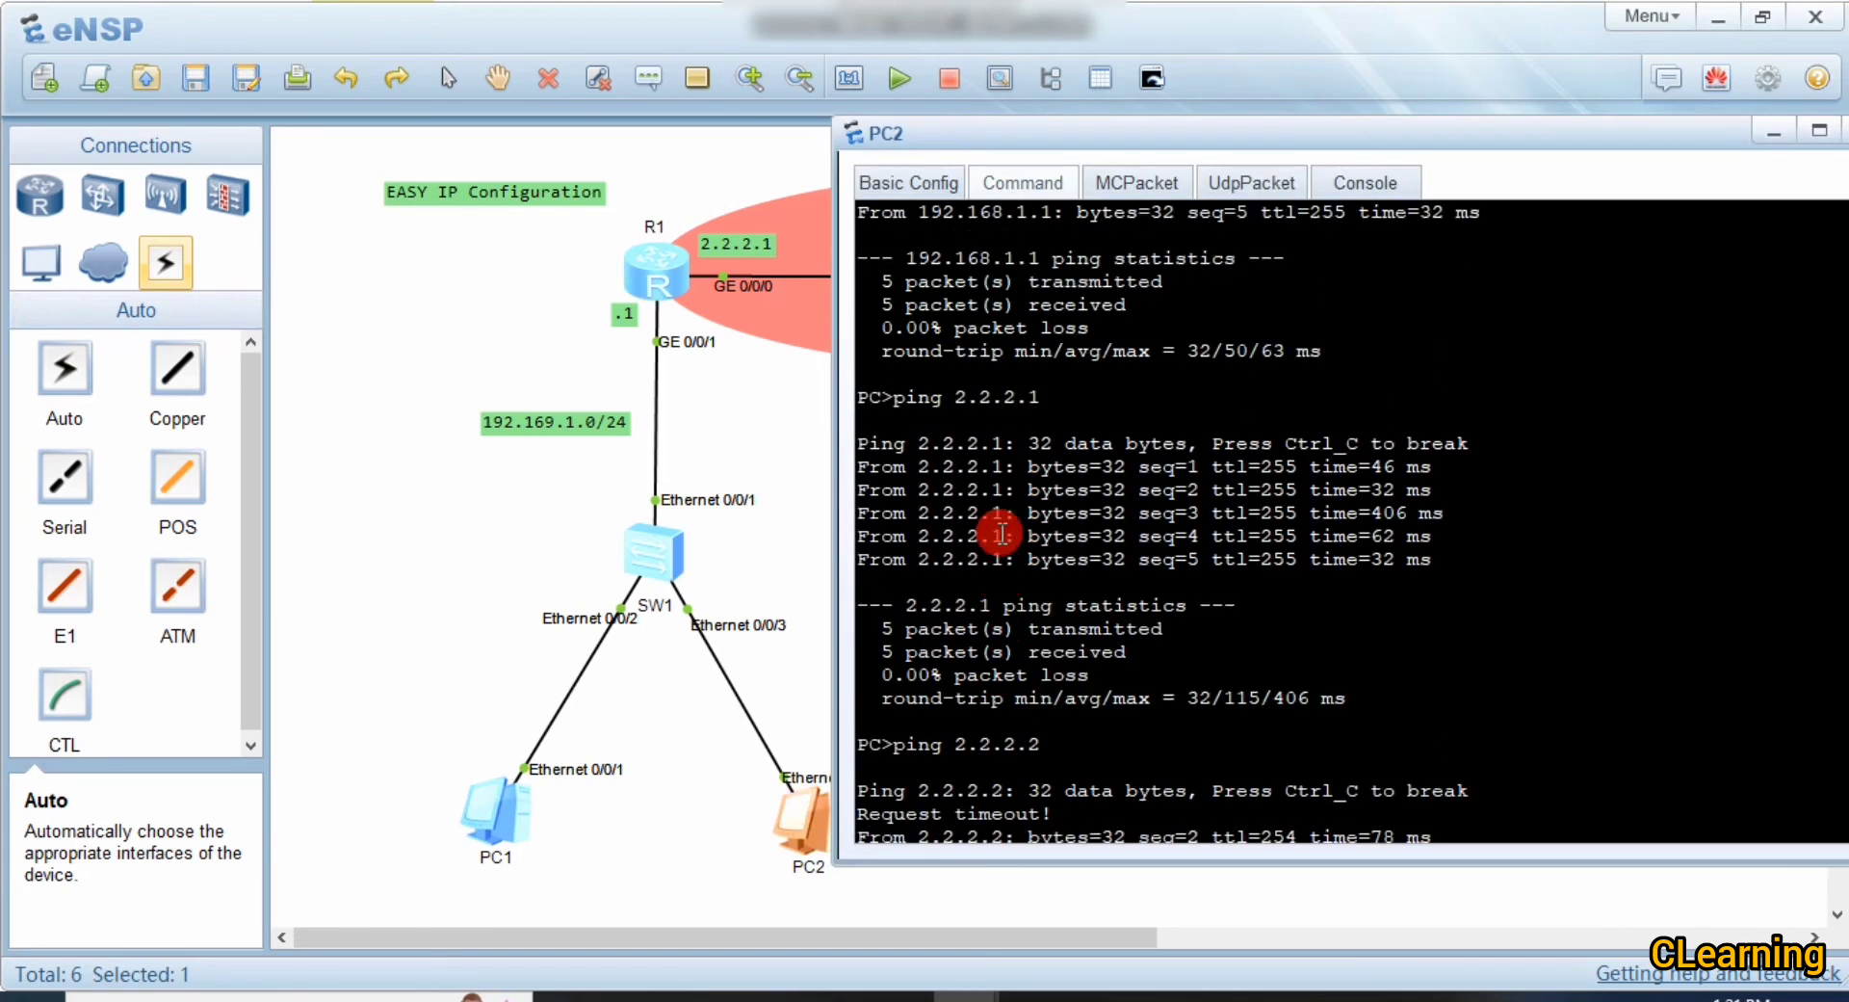
scroll(1001, 533, up, 1)
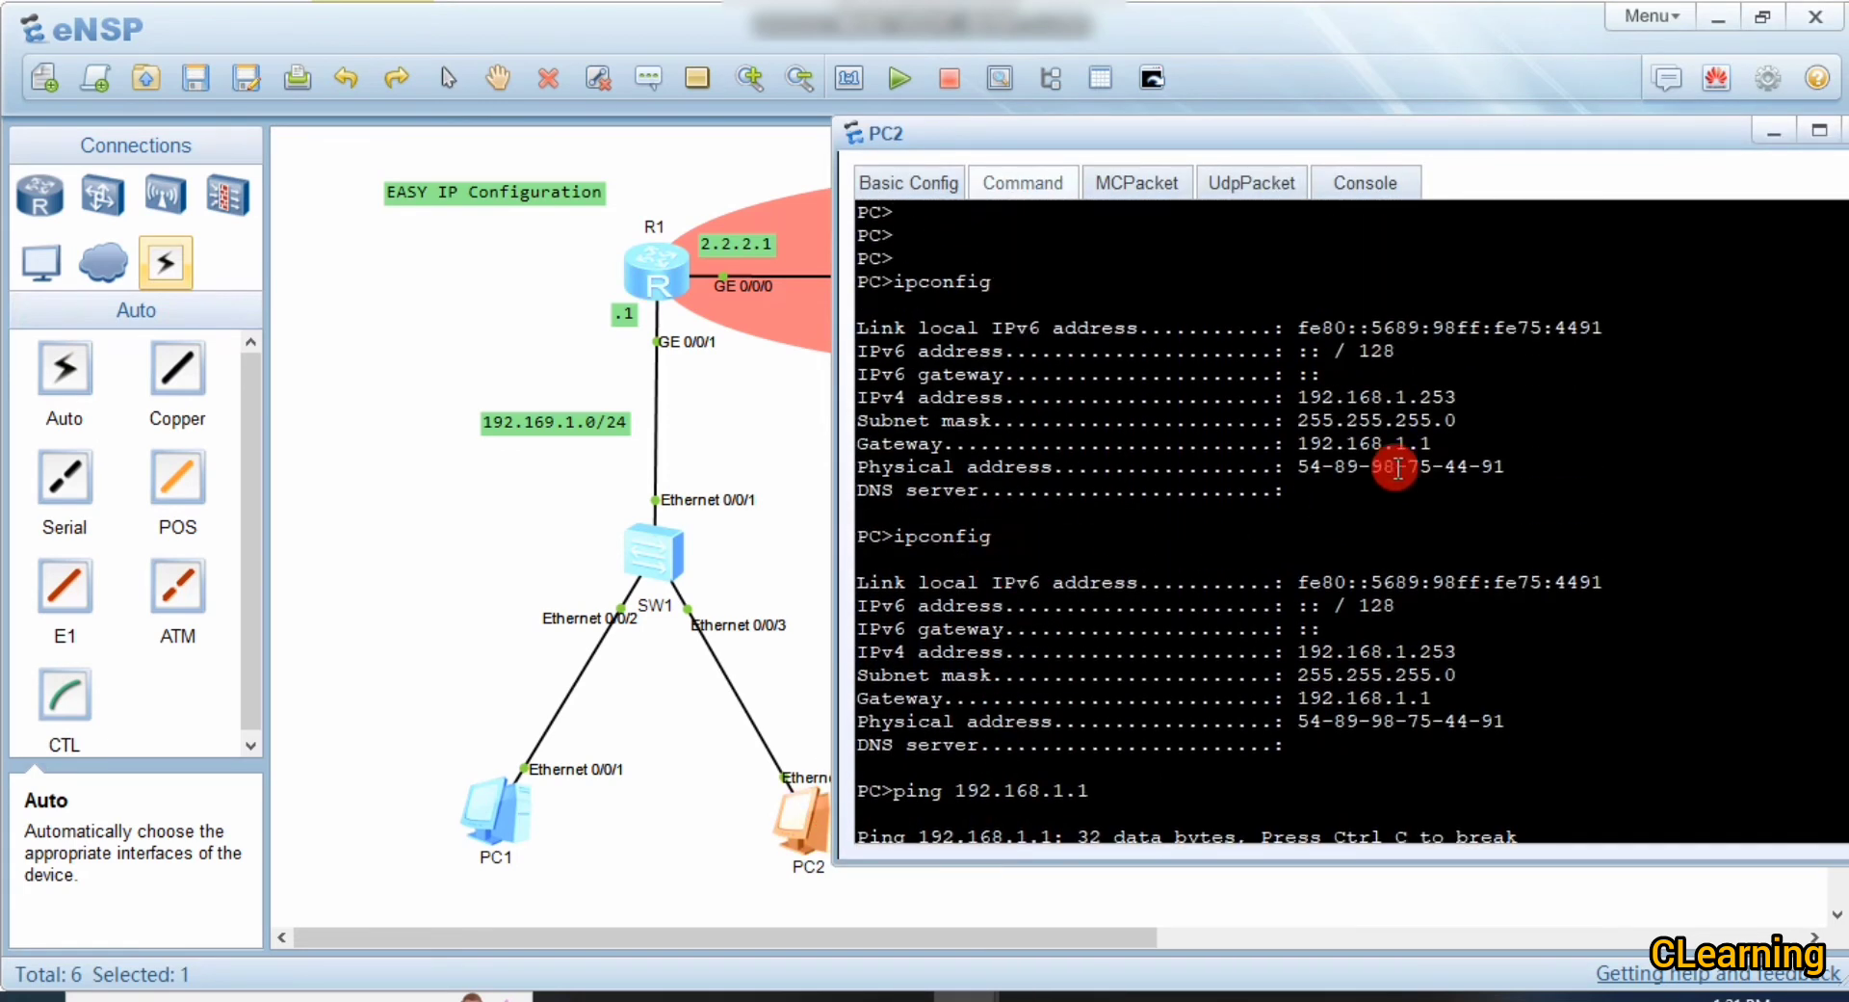
drag(1469, 400, 1419, 398)
Step: Check PC1's IPv4 address in its earlier ipconfig output to identify the source of the NAT session
double_click(466, 841)
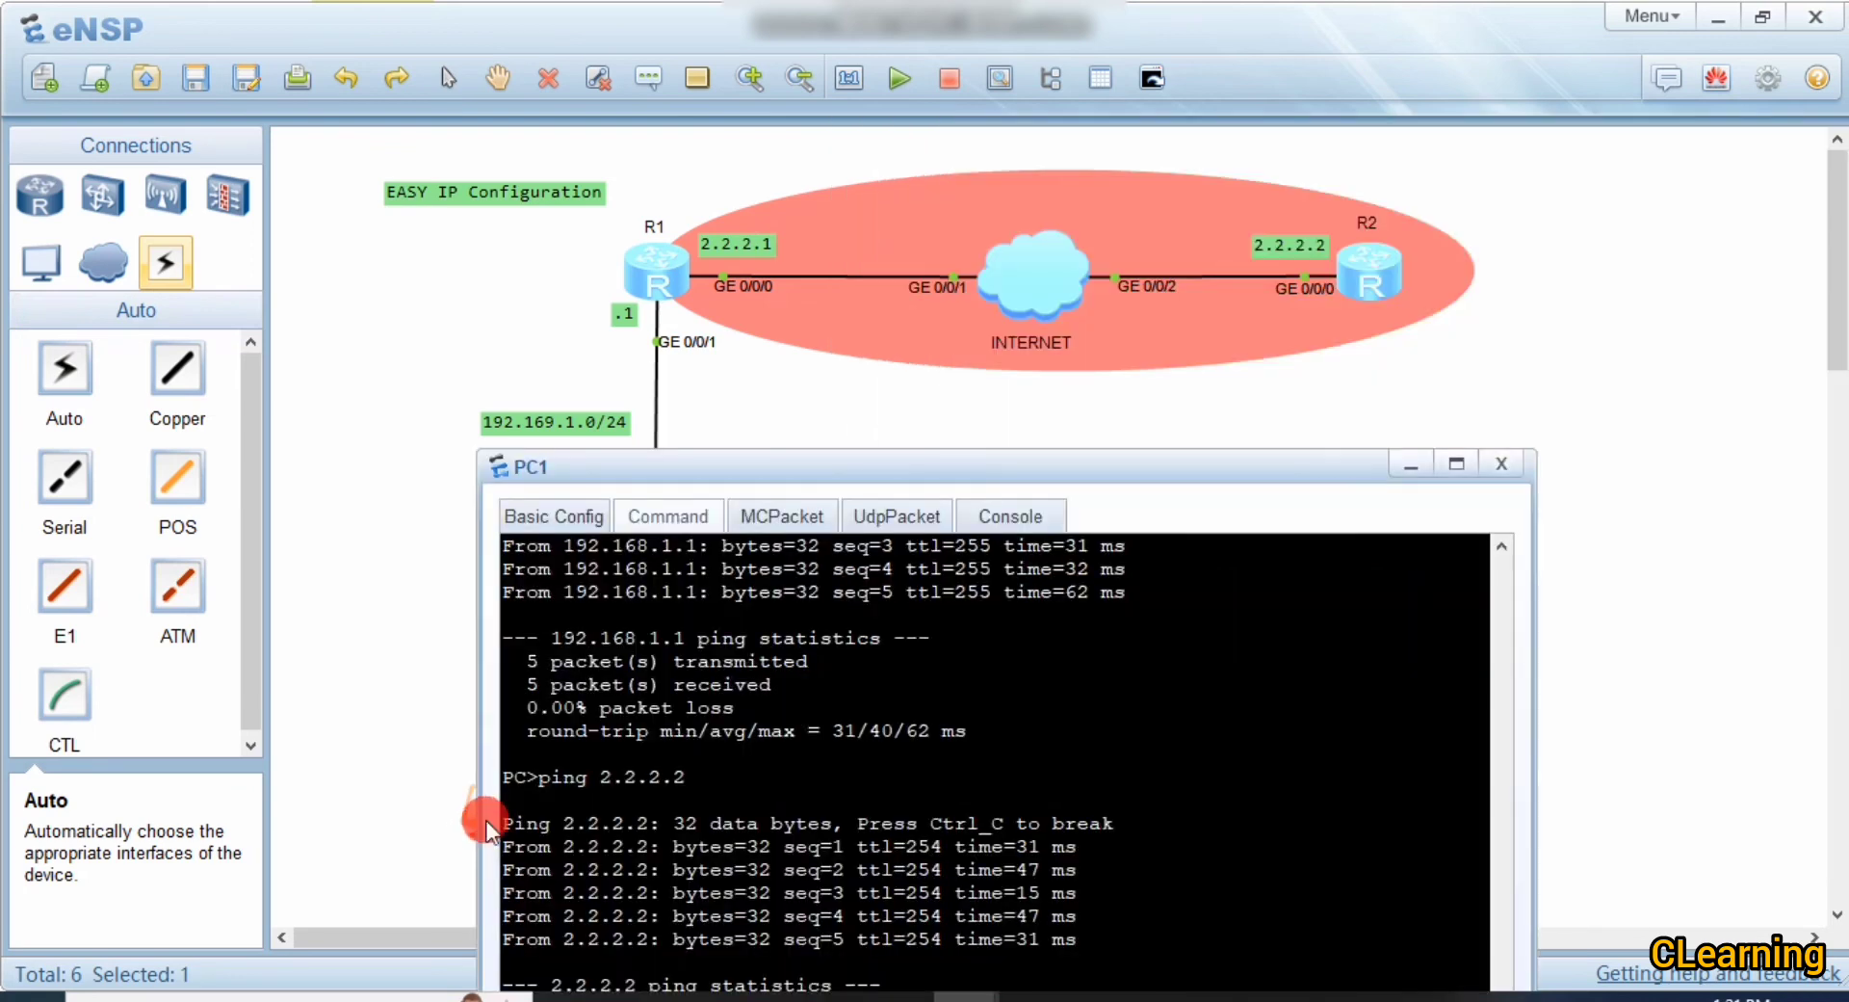
click(983, 702)
scroll(984, 702, up, 5)
scroll(982, 703, up, 4)
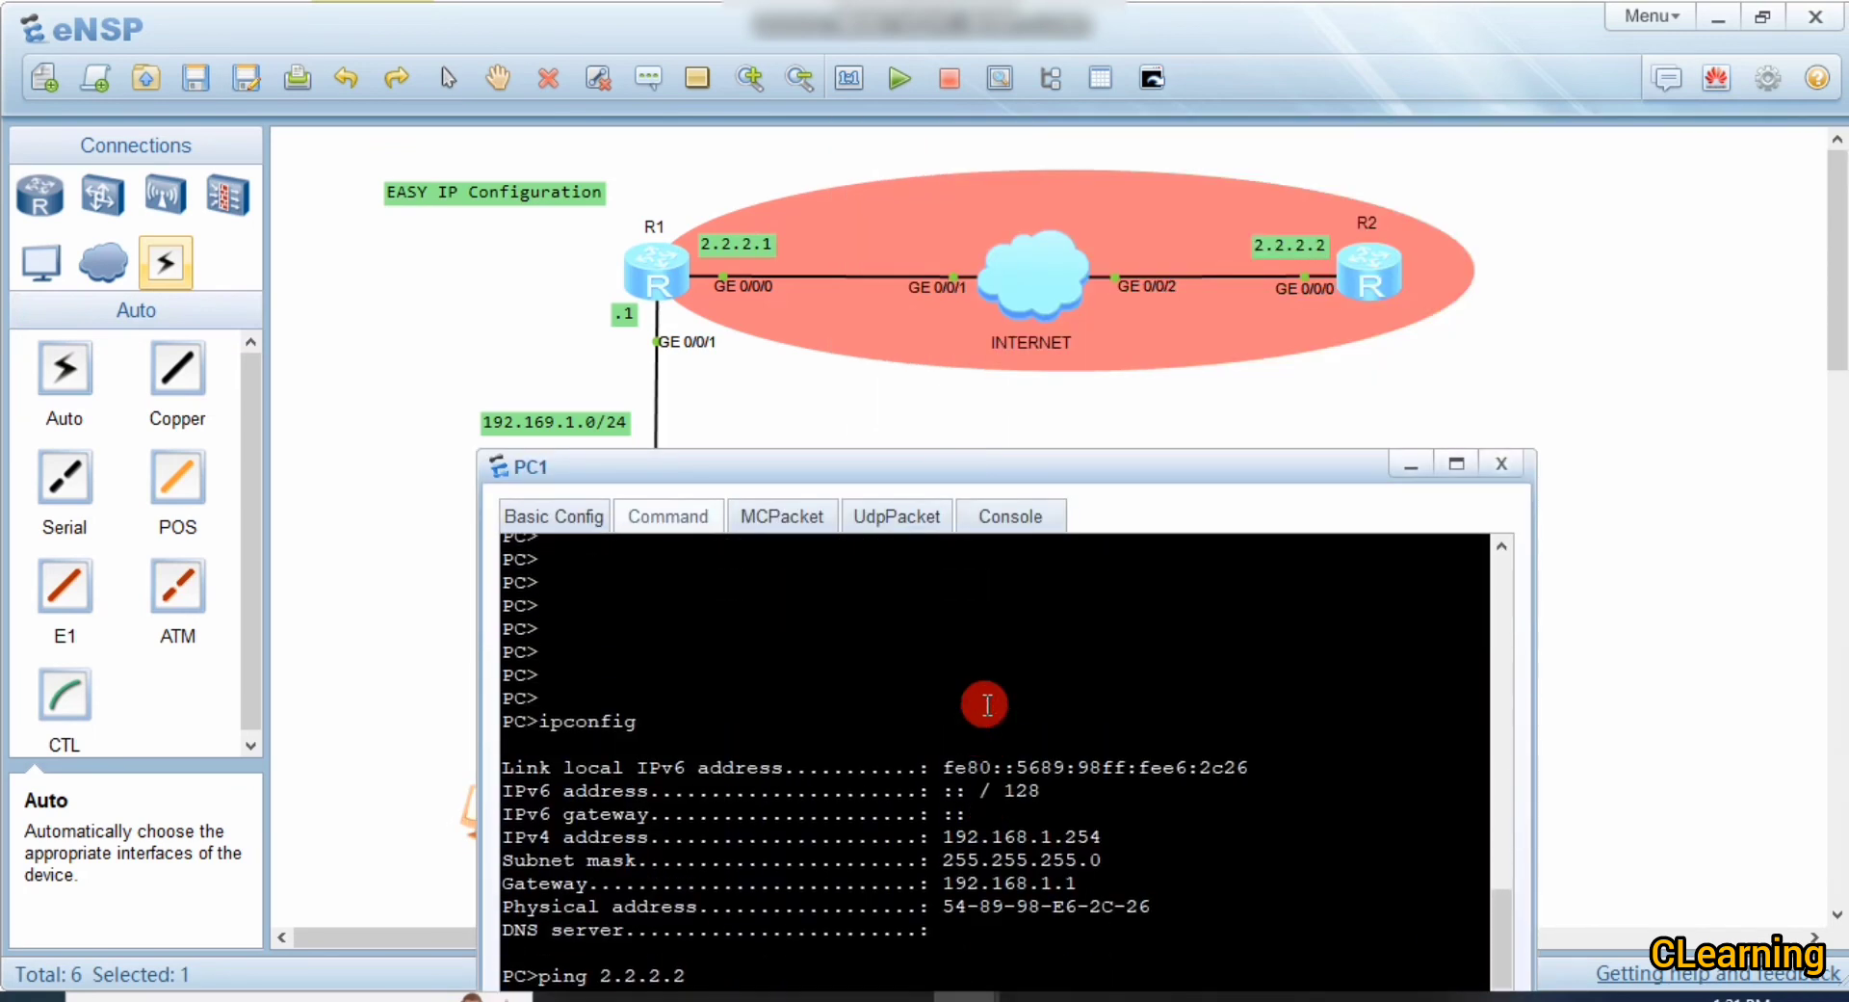
drag(1084, 840, 1052, 836)
click(456, 735)
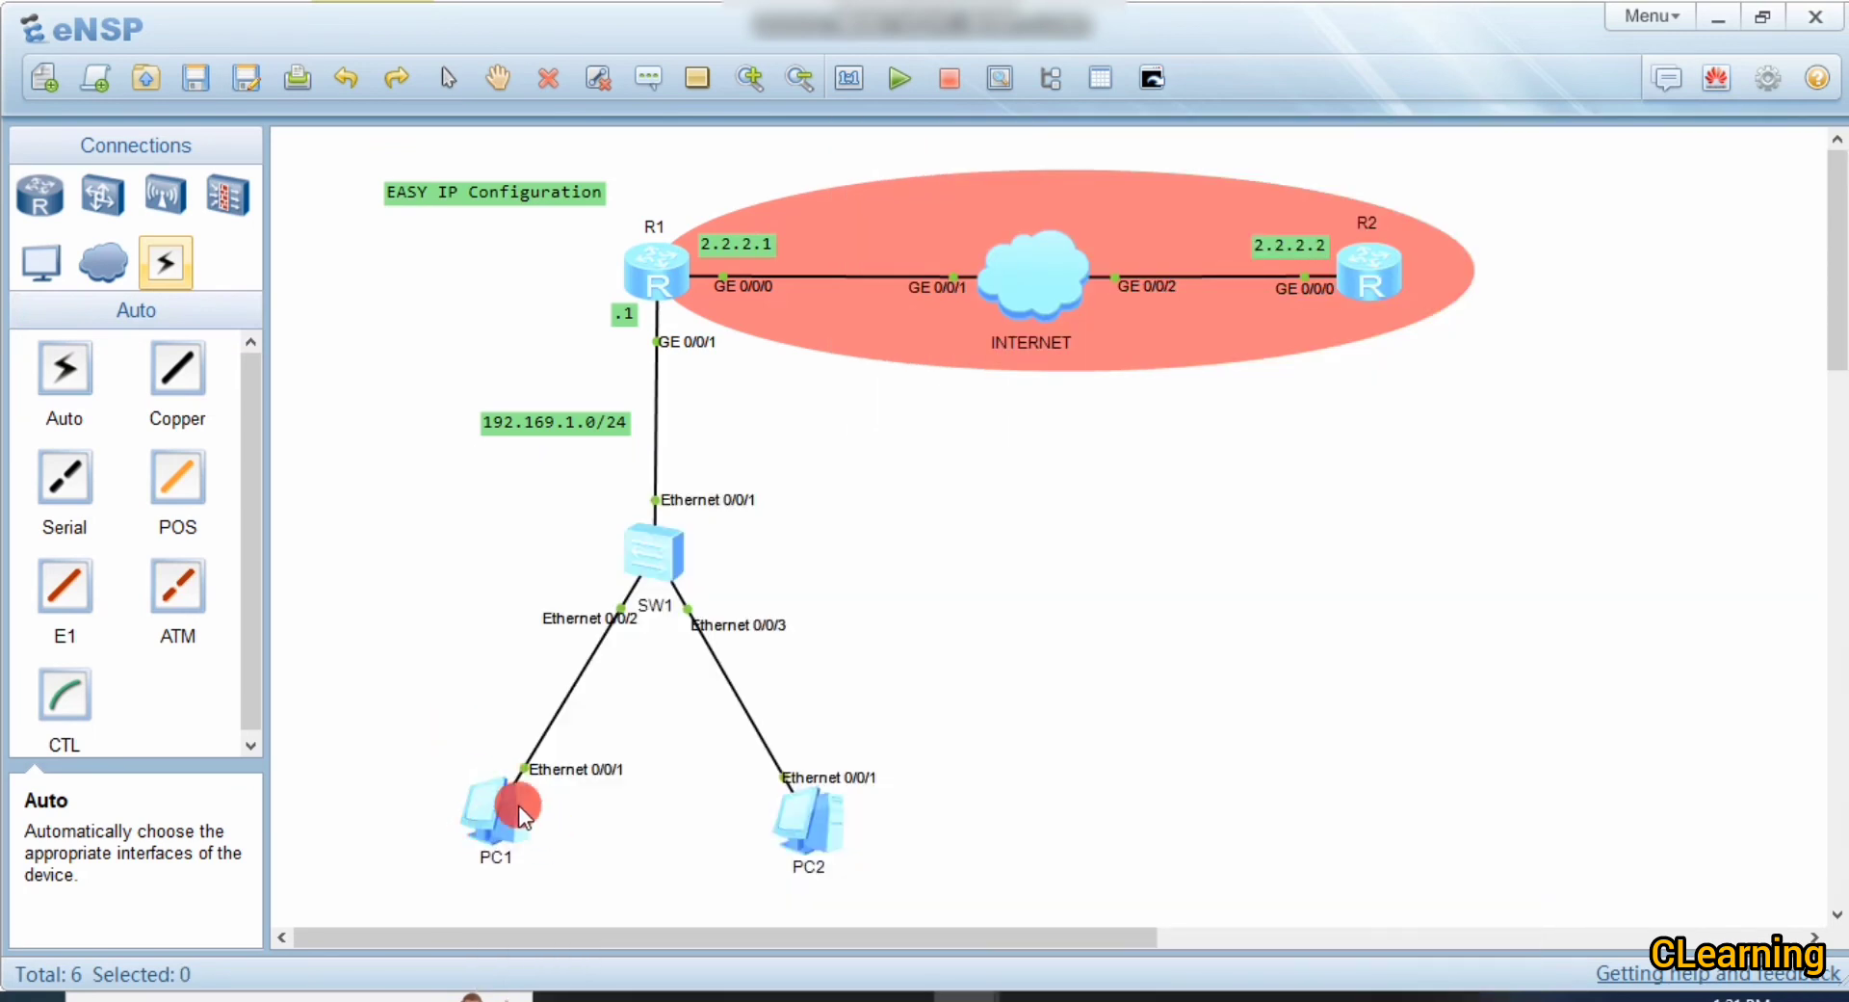
Step: Examine the destination address, translated source address and new ICMP ID of the first NAT session on R1
double_click(655, 268)
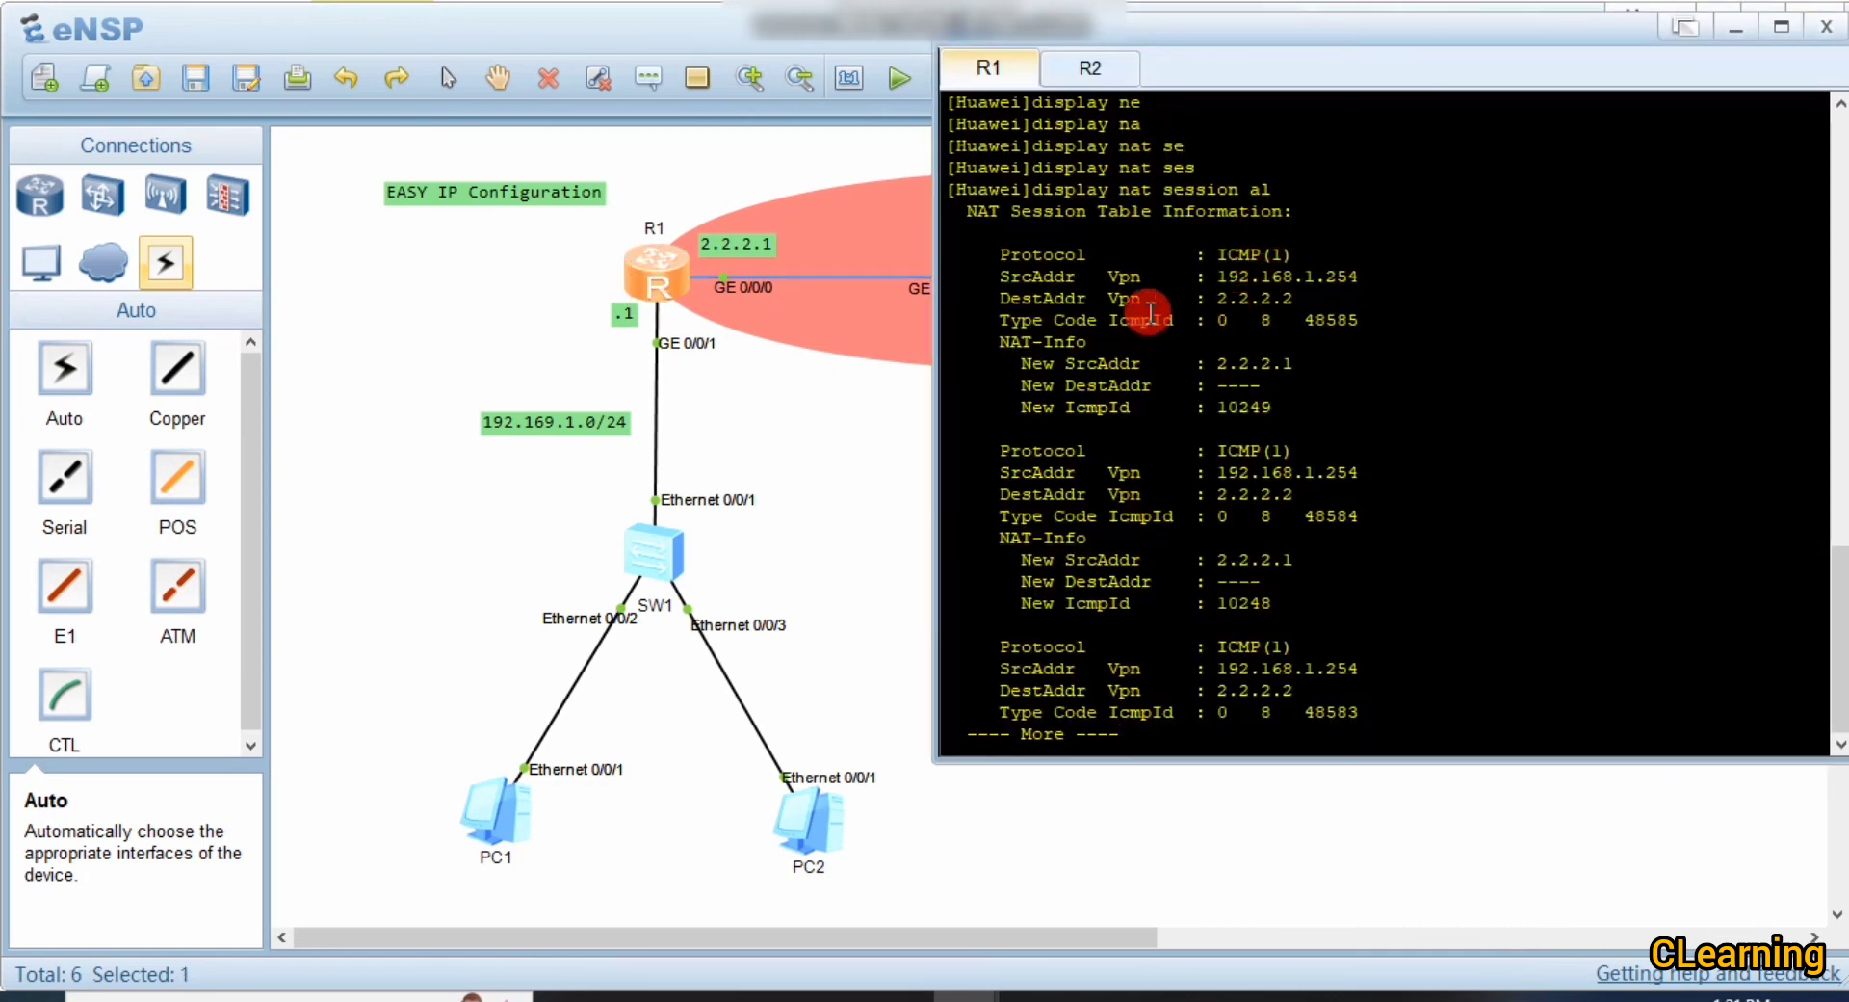
drag(1204, 296, 1341, 297)
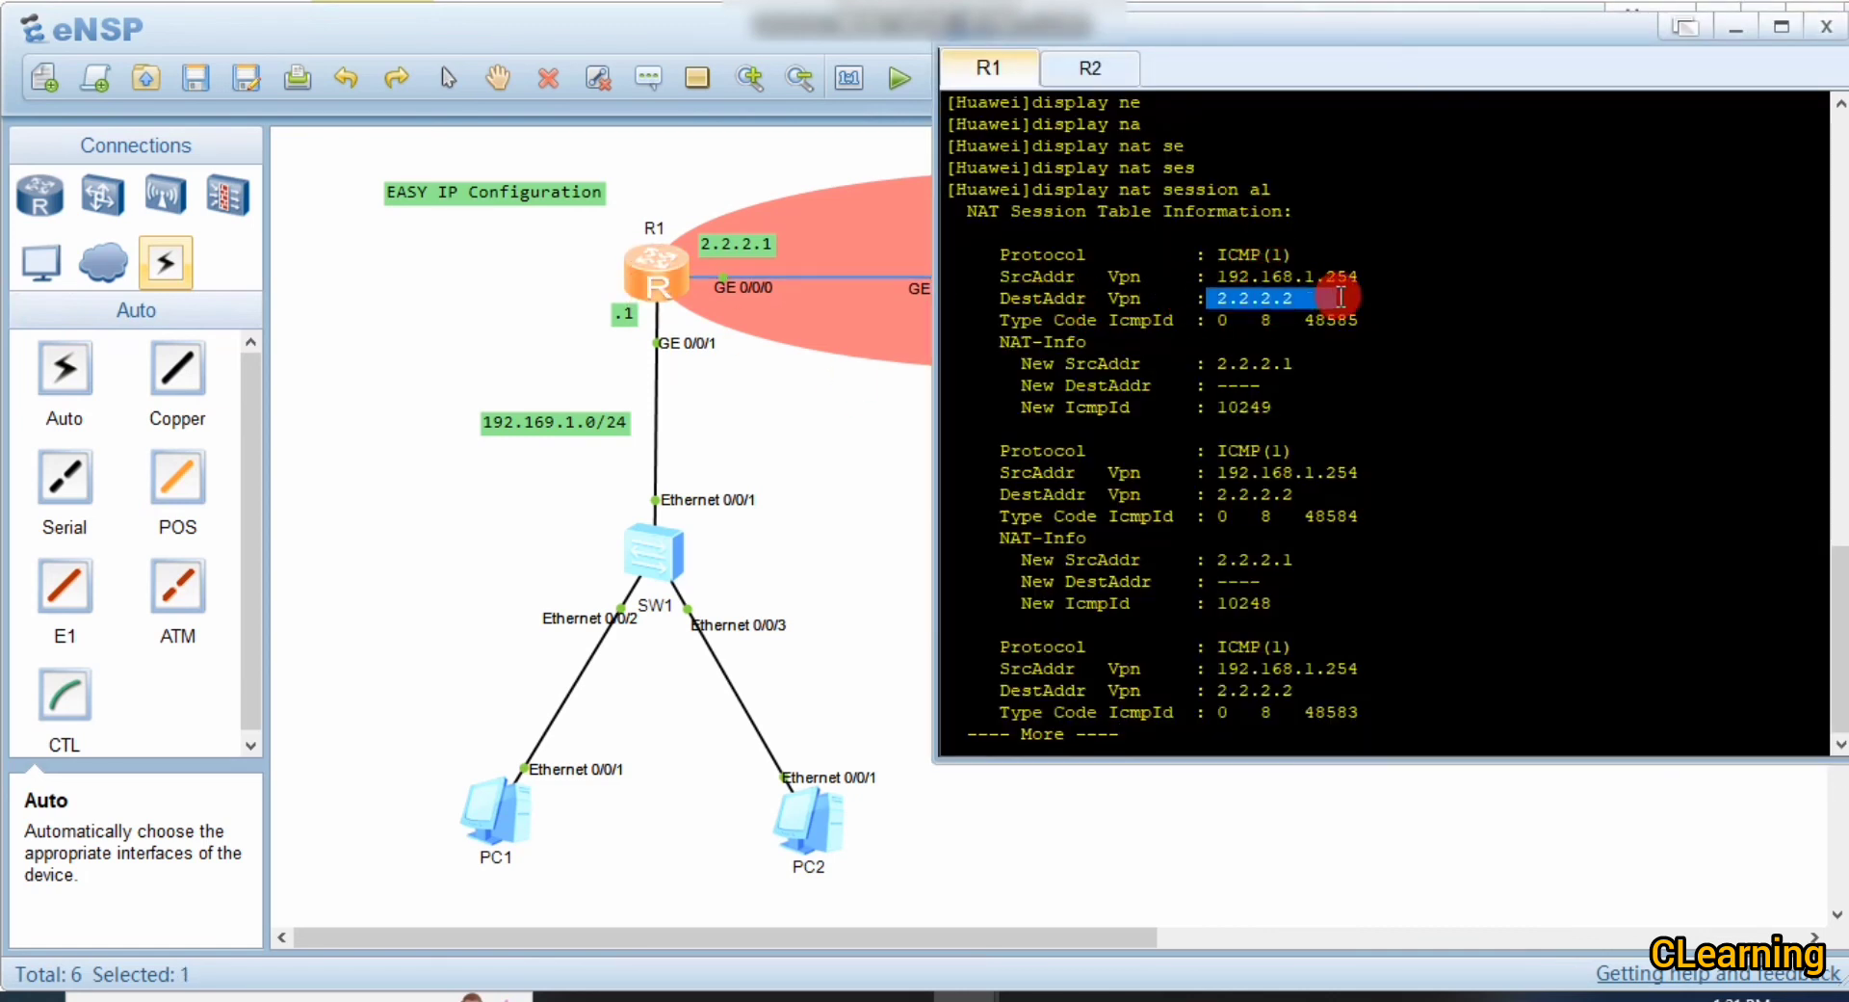
click(1340, 296)
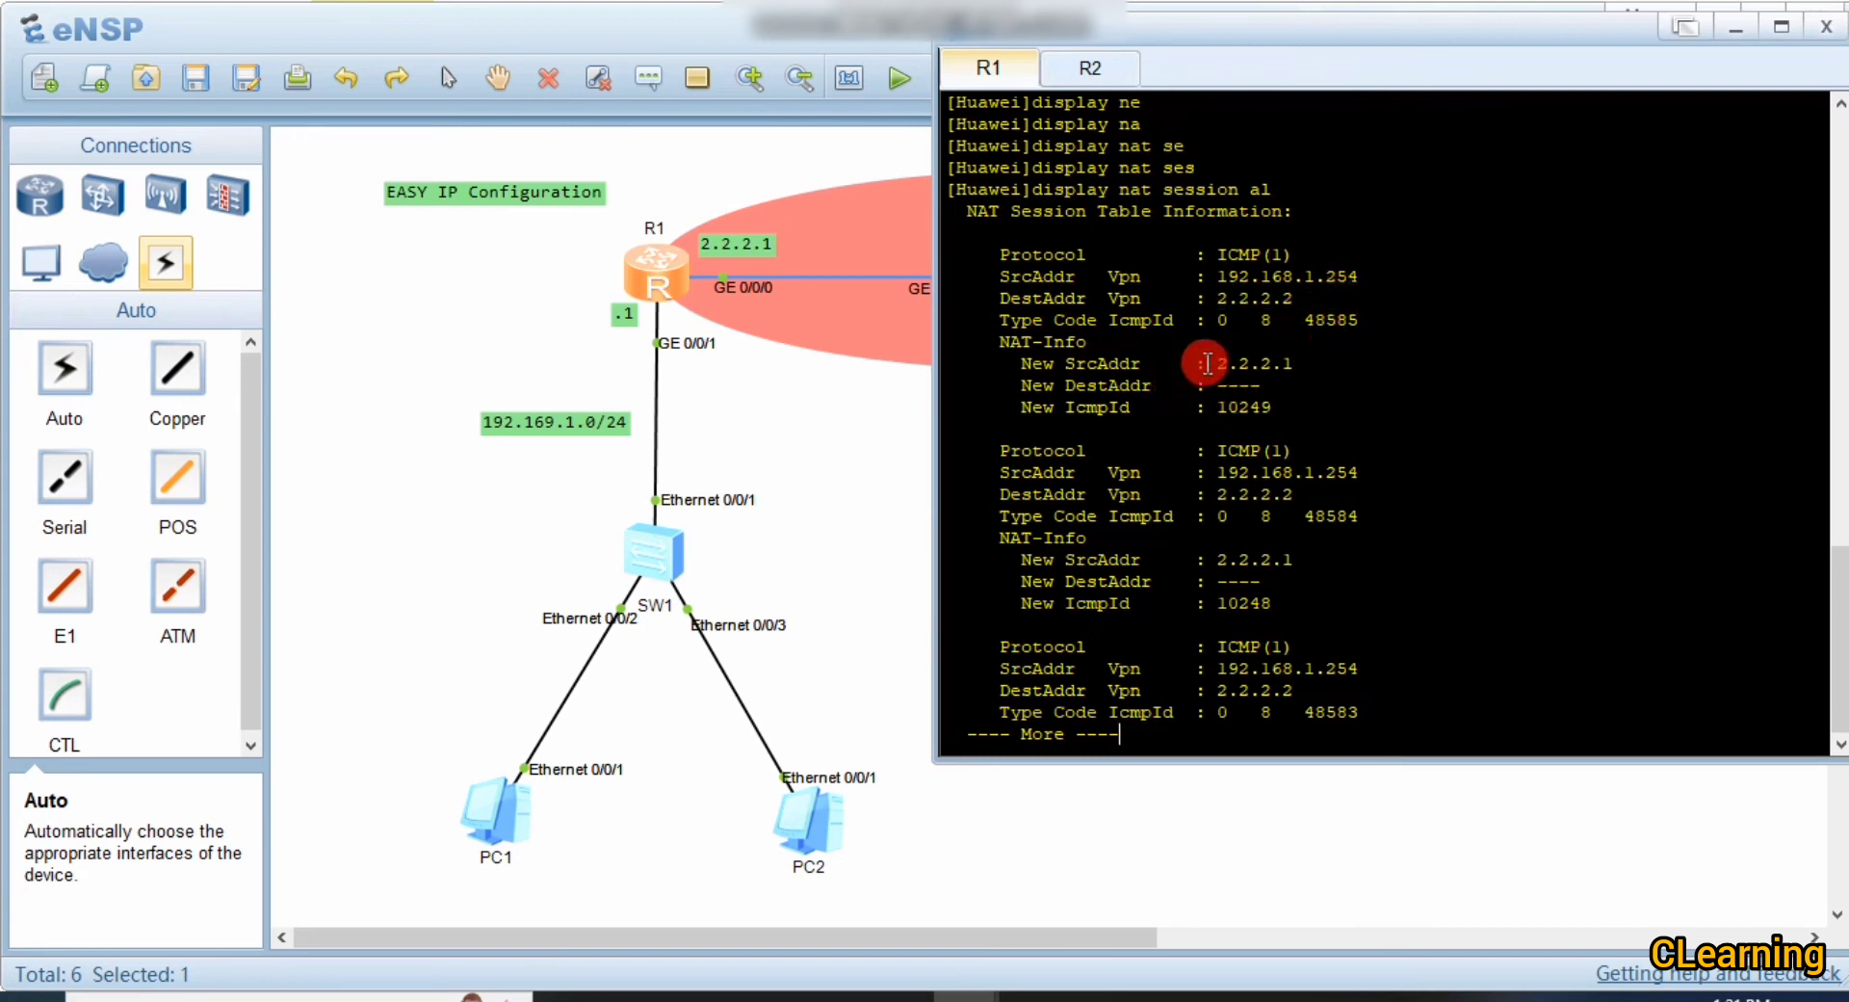
drag(1207, 363, 1306, 358)
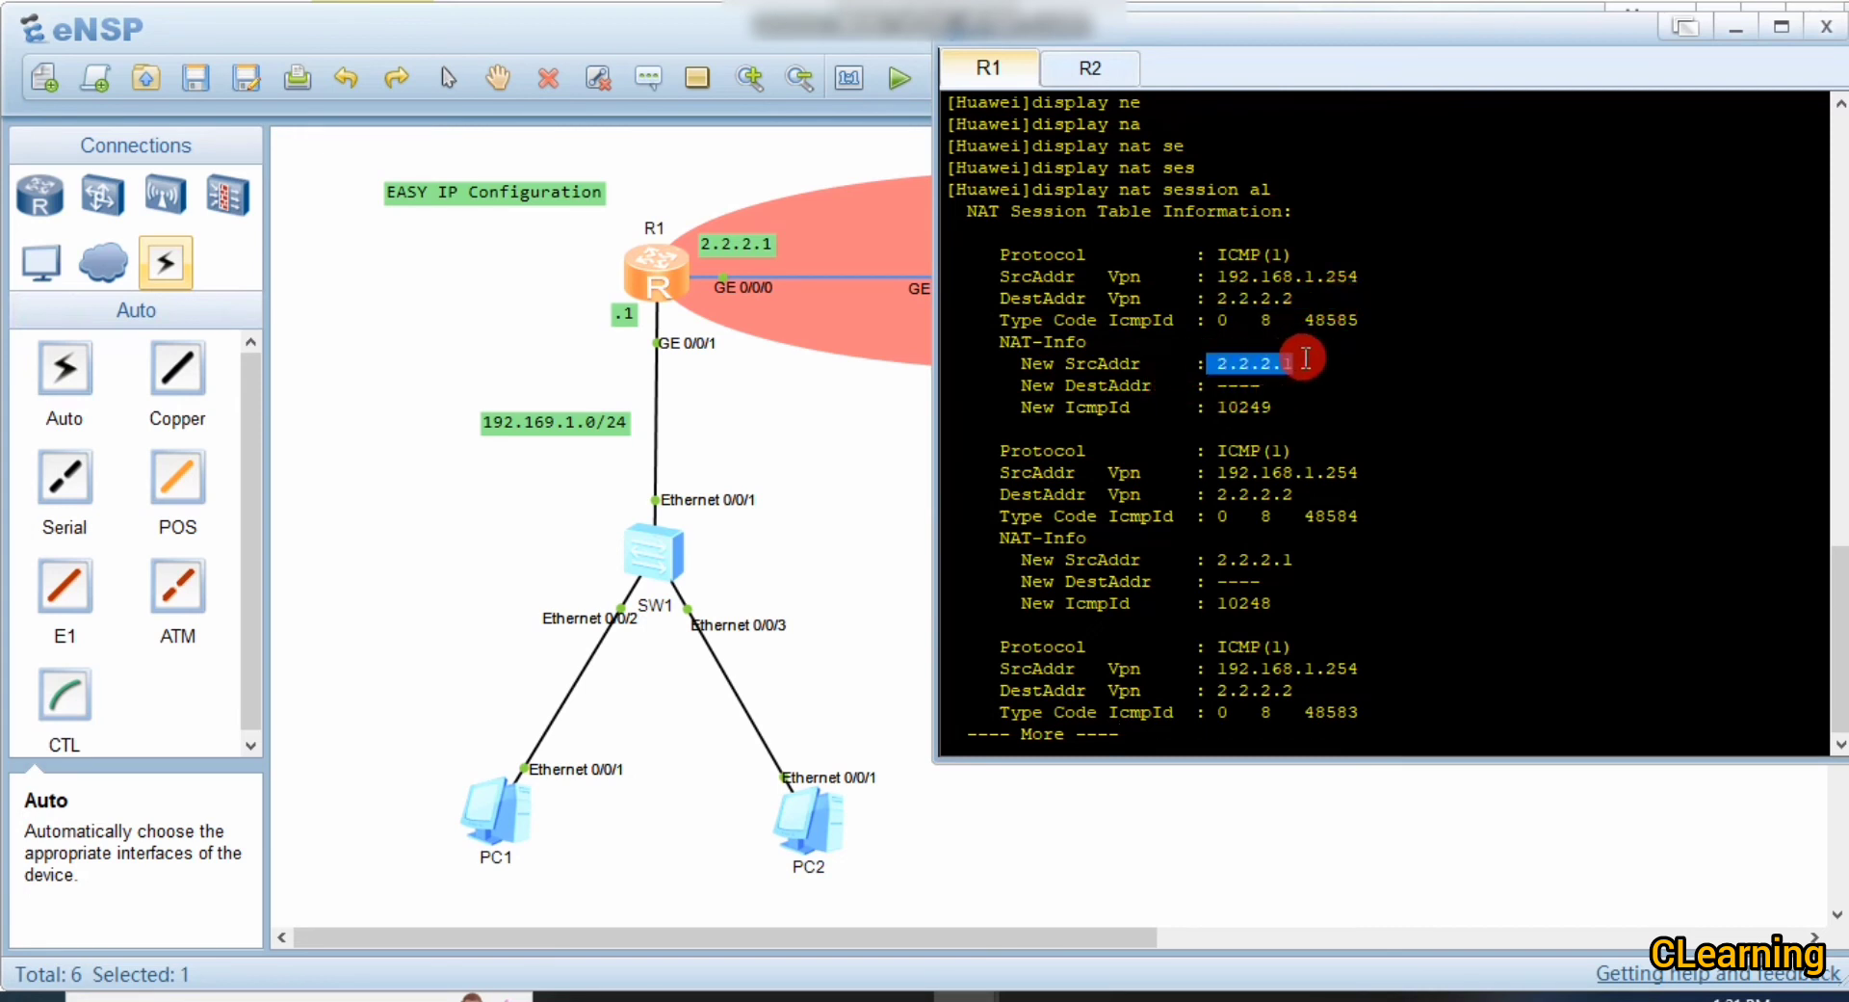
drag(1019, 364, 1304, 367)
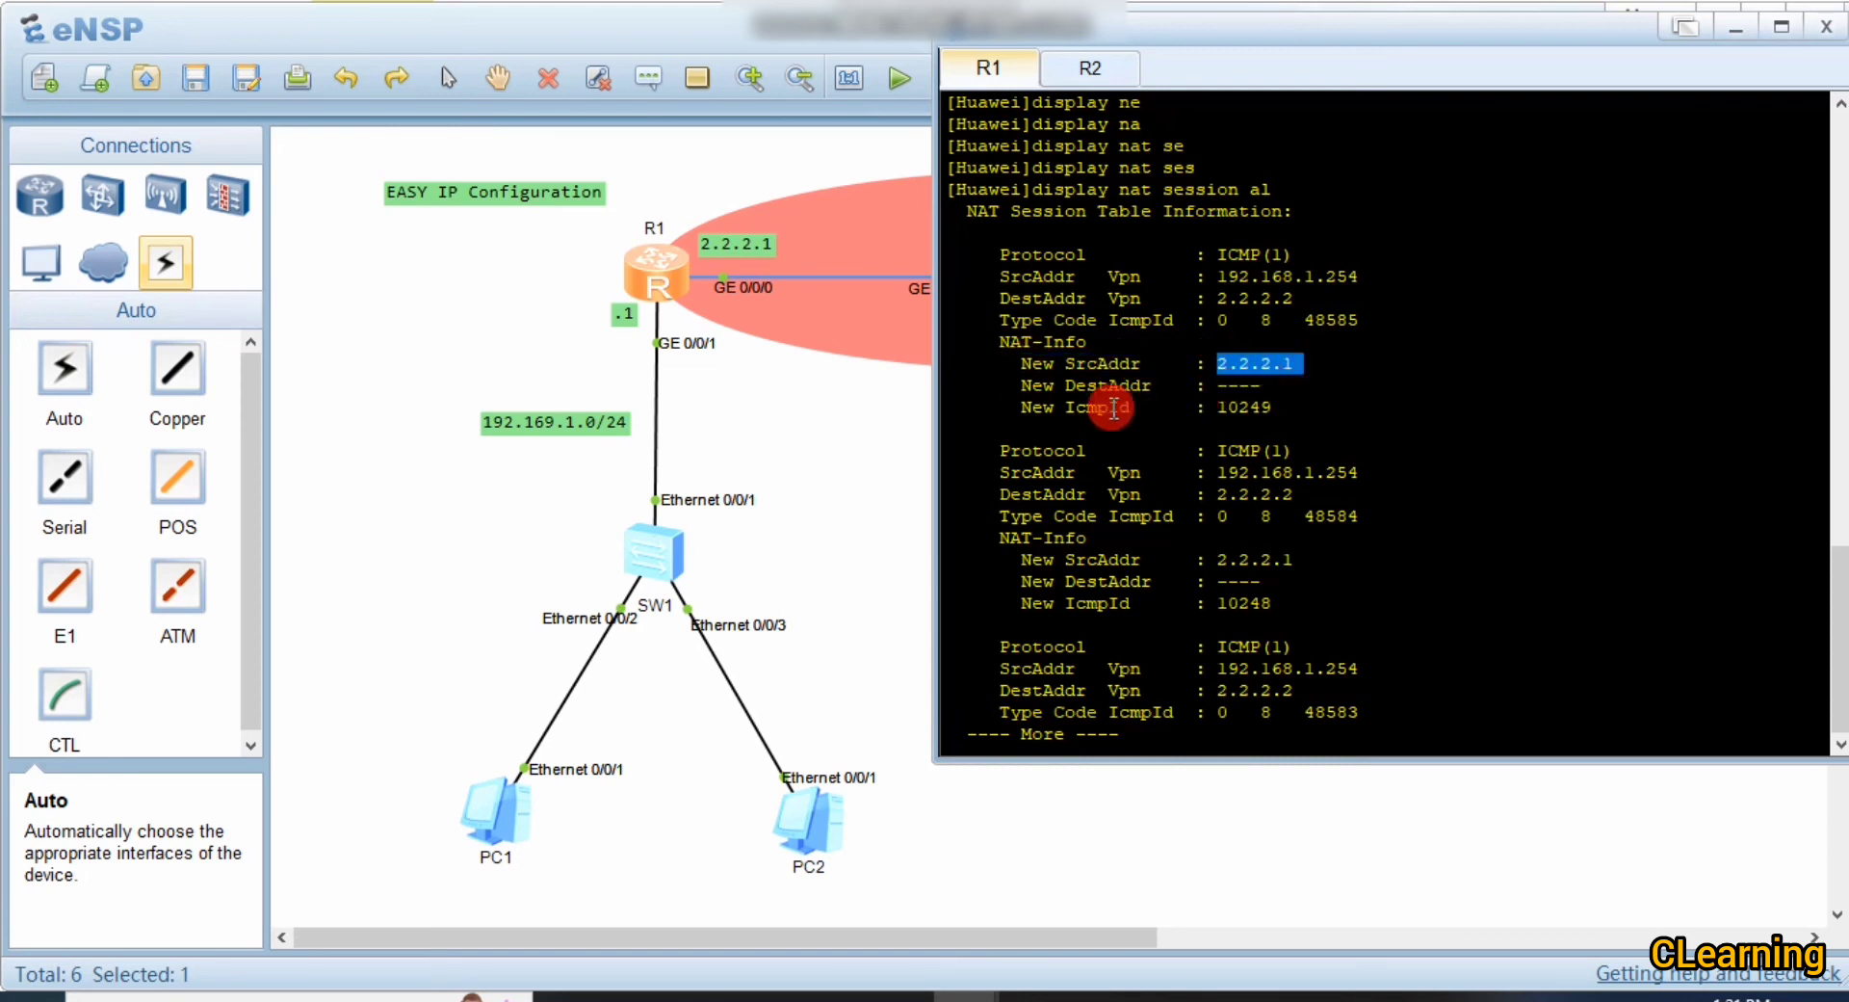
drag(1210, 405, 1306, 405)
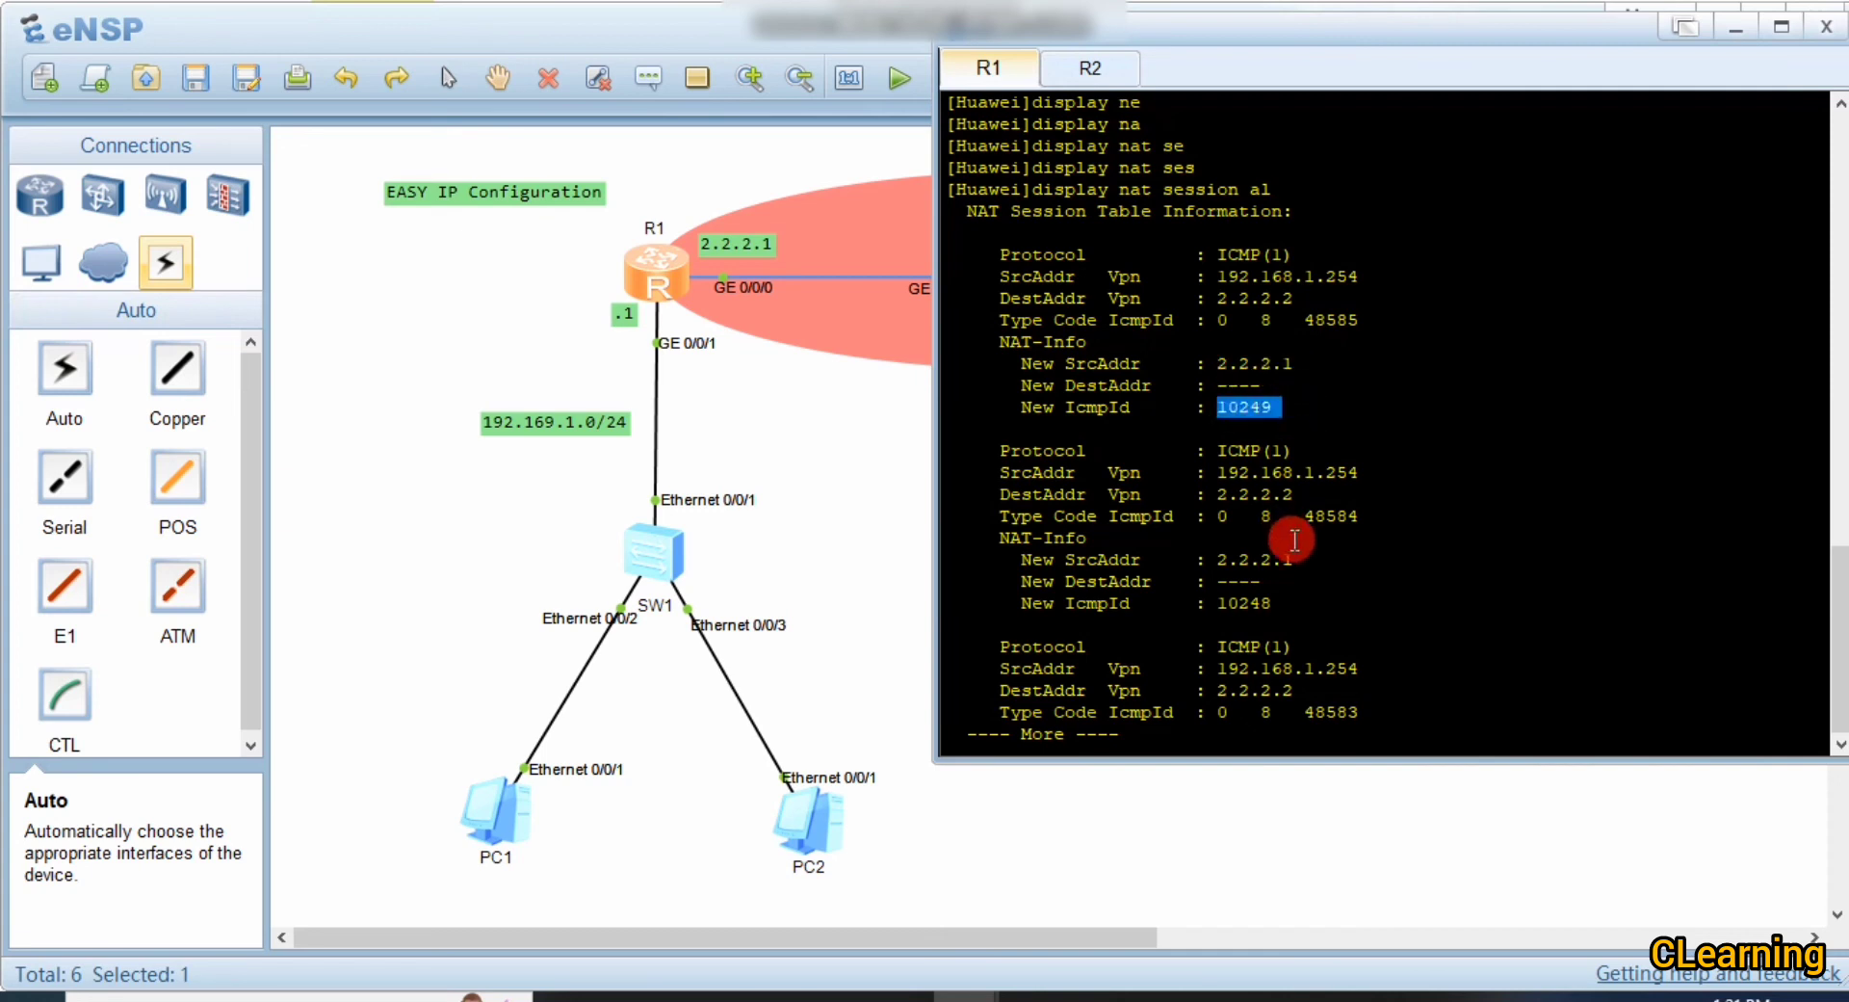
Step: Page through the NAT session table on R1 to review further translation entries
key(Return)
key(Return)
key(Return)
key(Return)
key(Return)
key(Return)
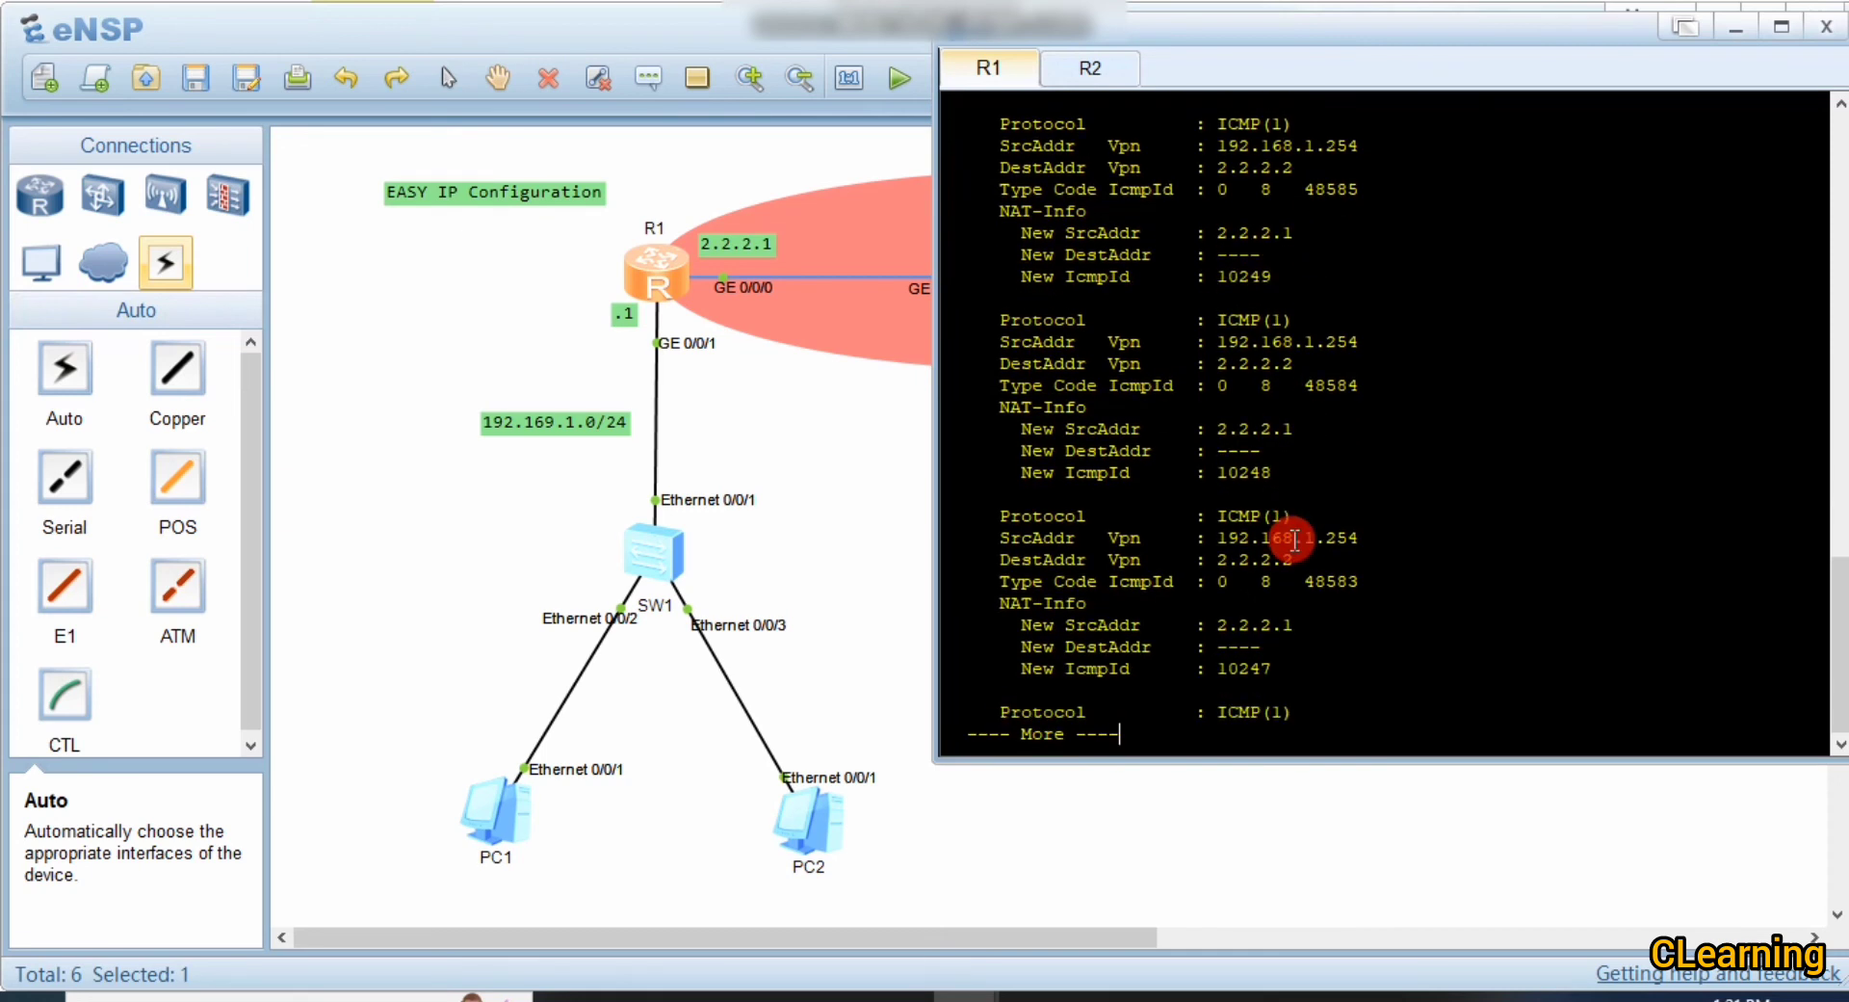
scroll(1359, 347, up, 10)
scroll(1371, 356, down, 10)
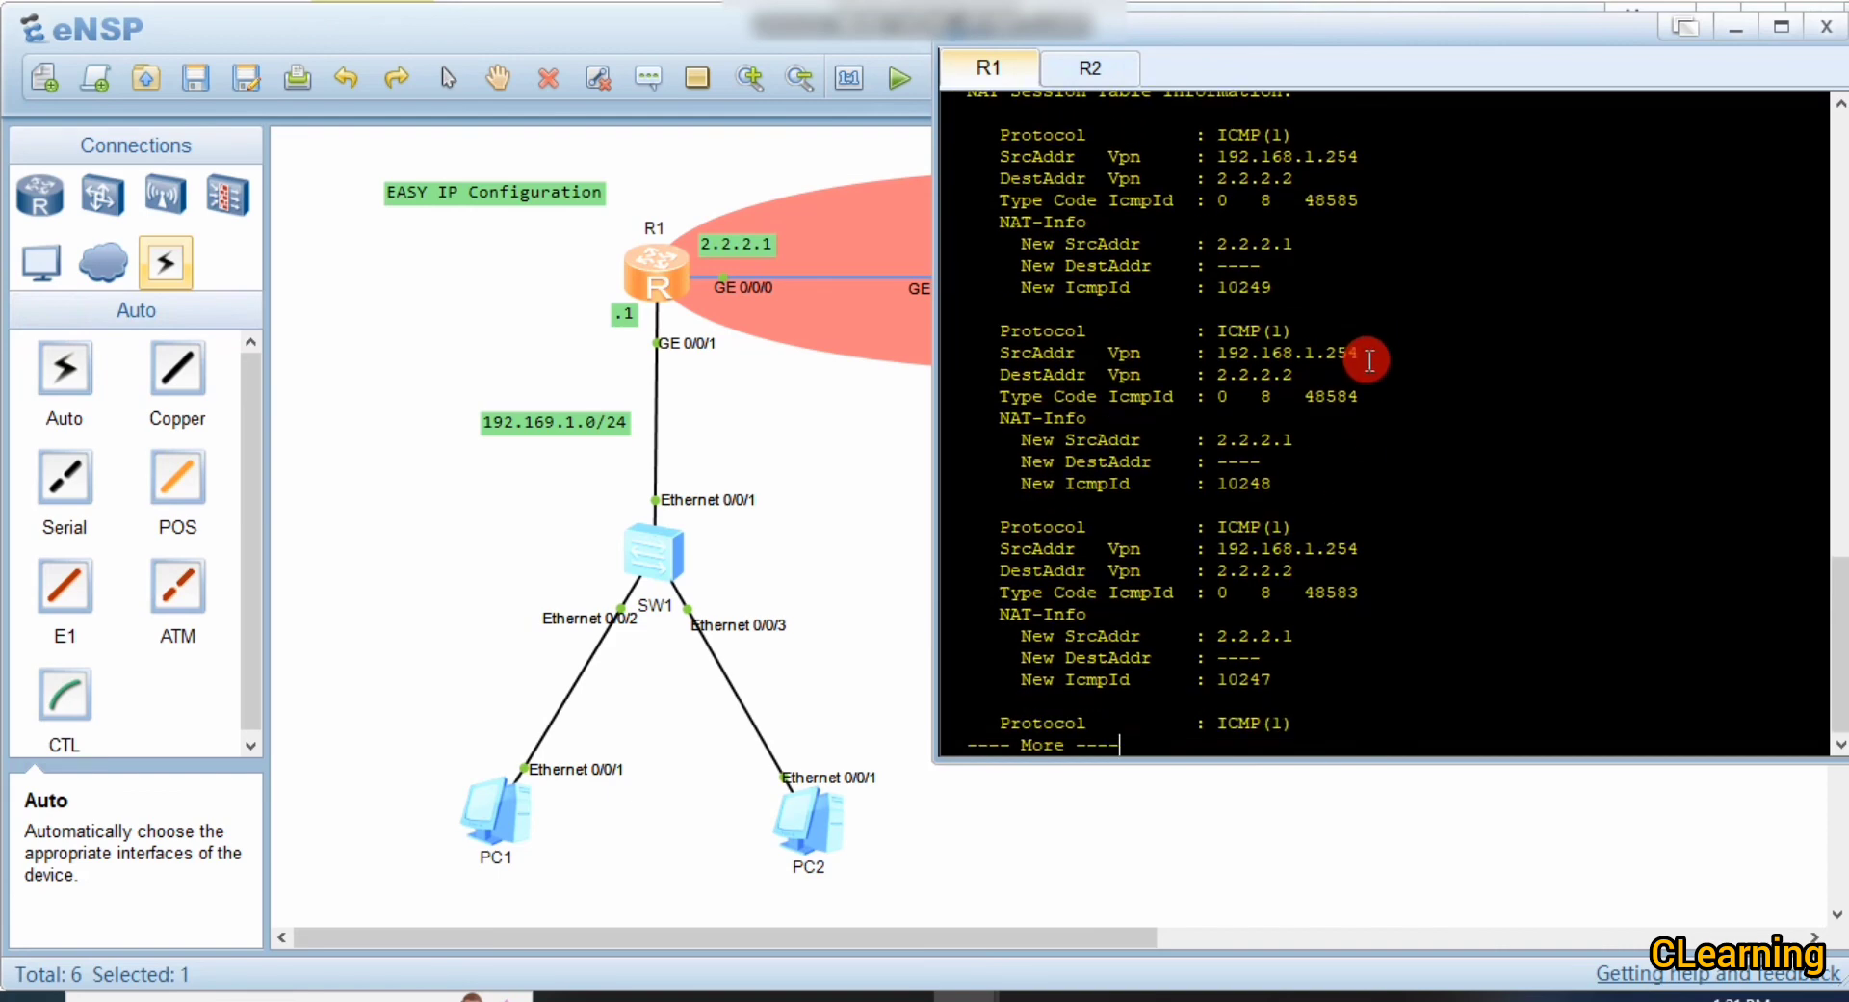
Step: Page through the remaining NAT session entries on R1 to the end of the table and return to the topology
key(Return)
key(Return)
key(Return)
key(Return)
key(Return)
key(Return)
key(Return)
key(Return)
key(Return)
key(Return)
key(Return)
key(Return)
key(Return)
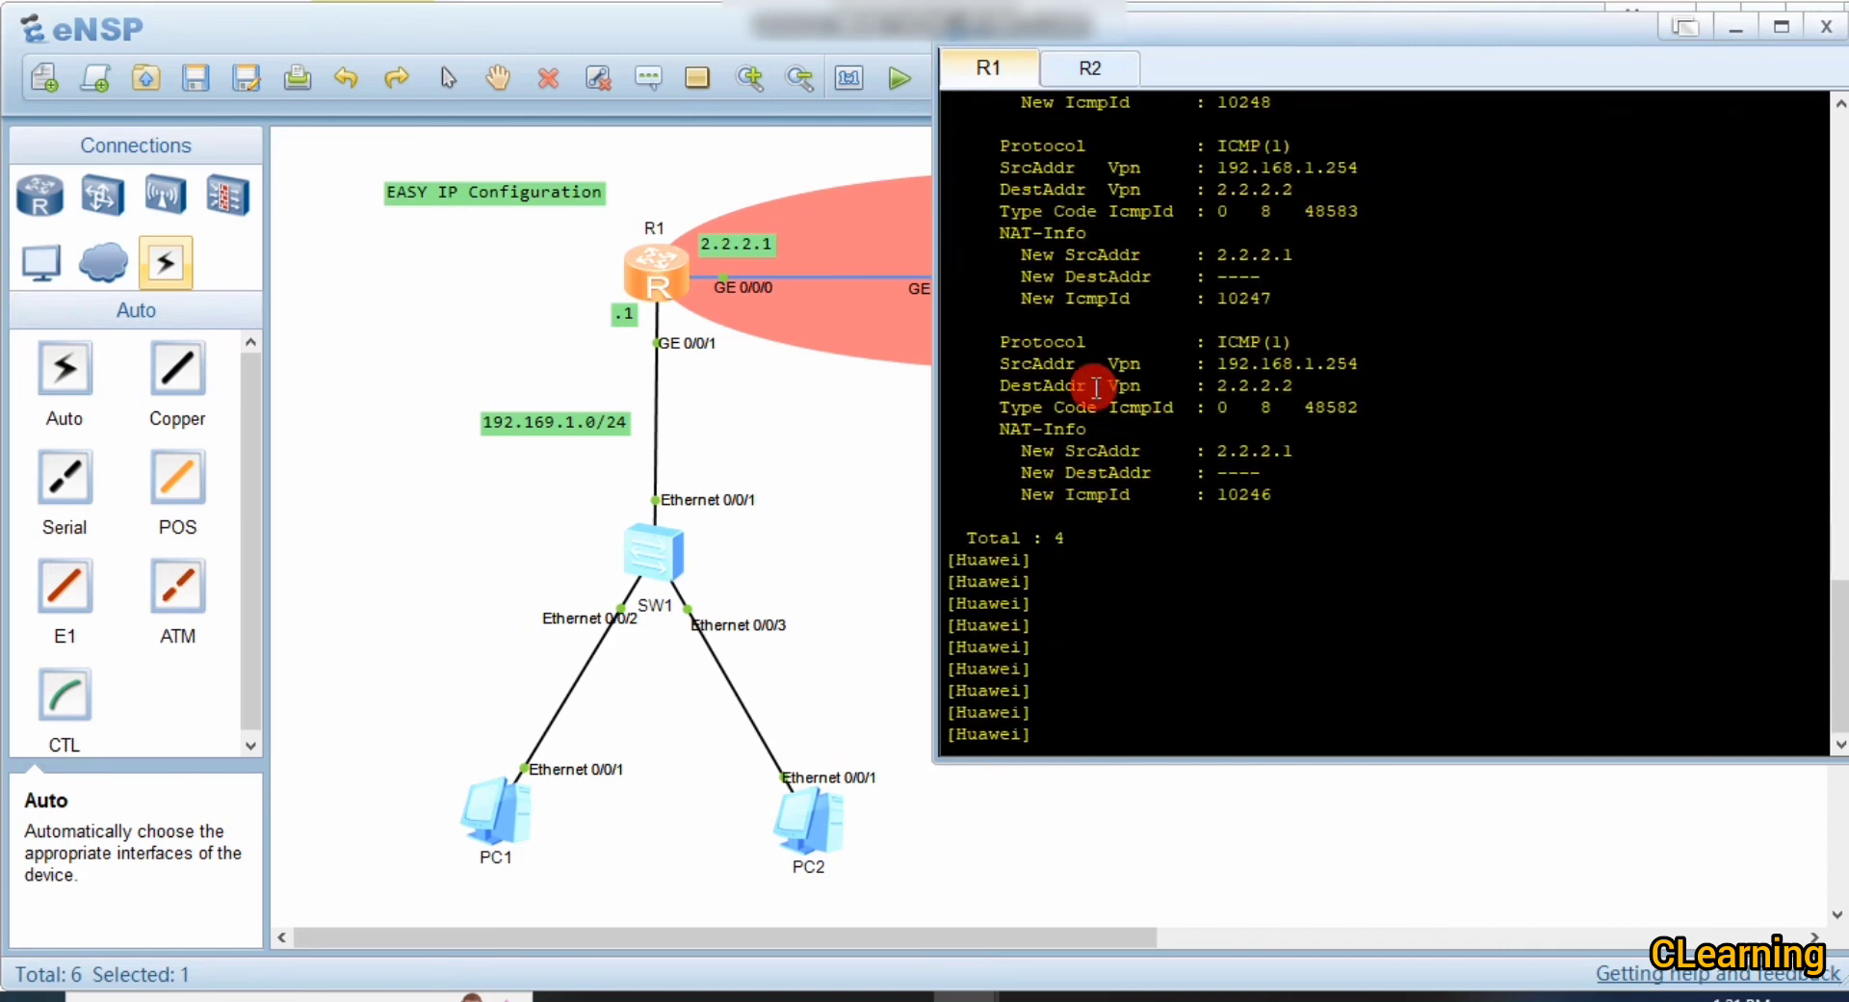
click(920, 602)
Step: Ping R2 at 2.2.2.2 from PC2 and from PC1 in quick succession
double_click(811, 838)
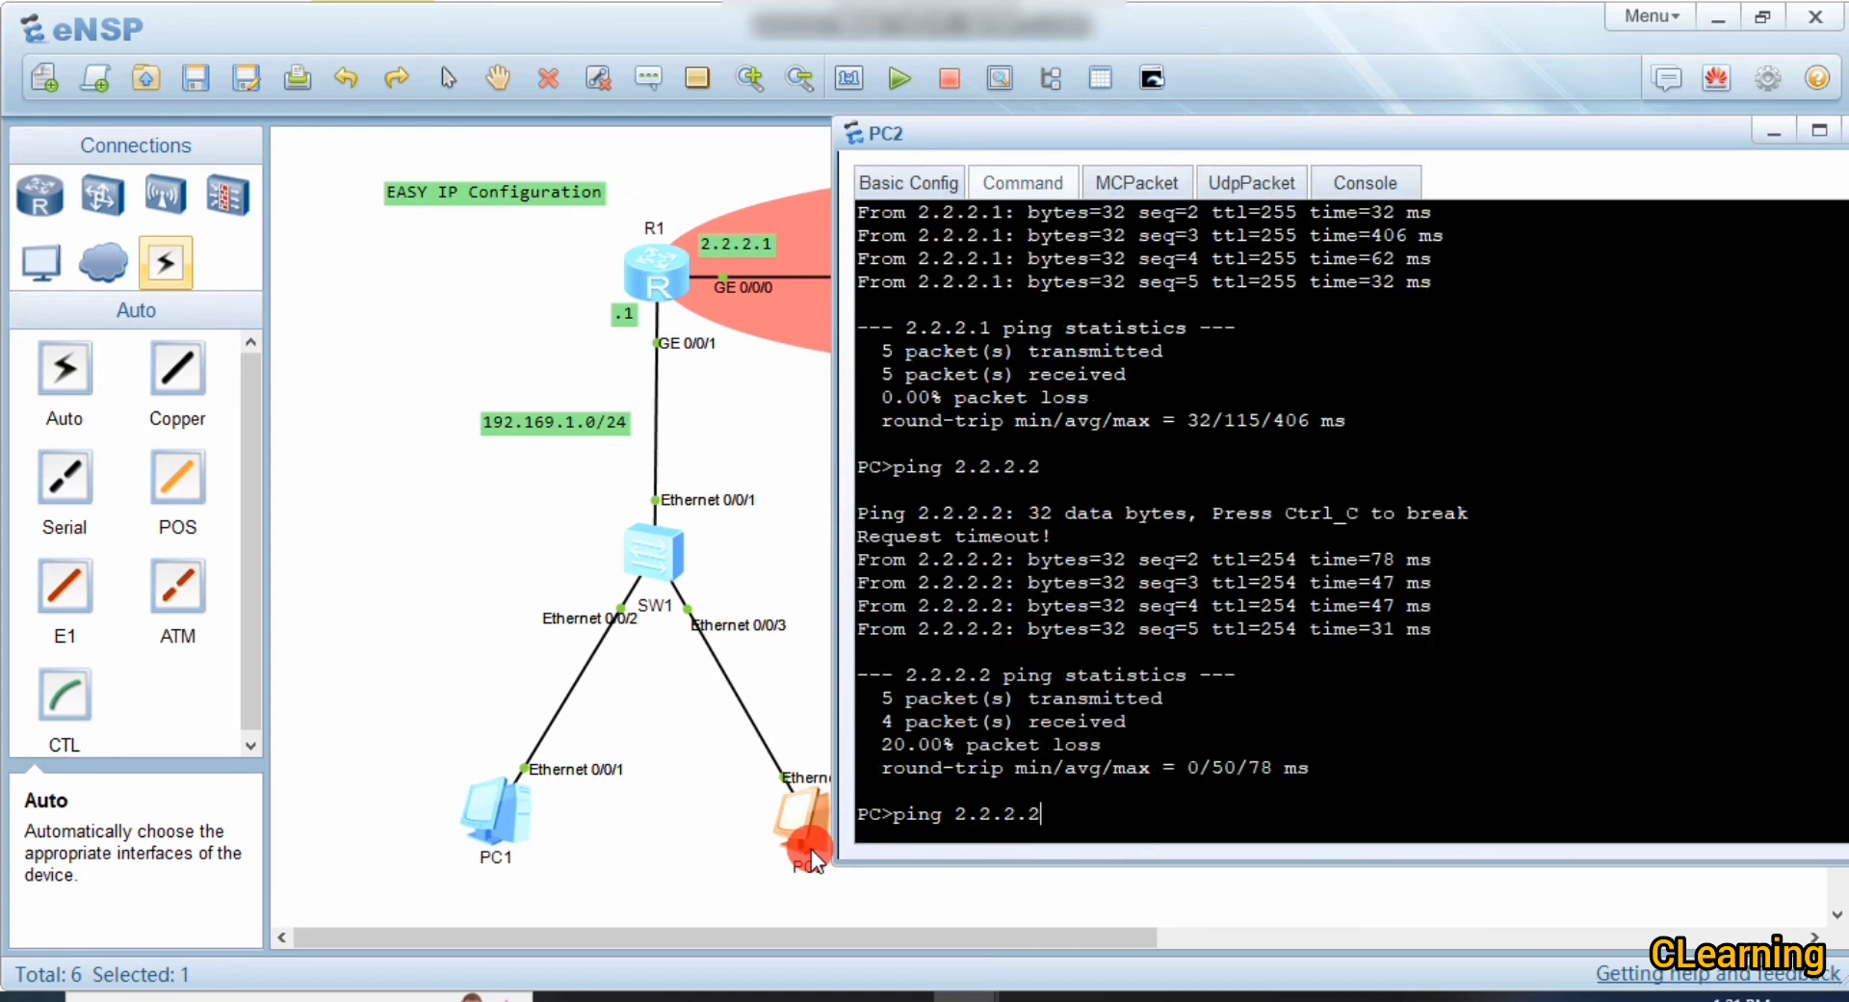
double_click(497, 835)
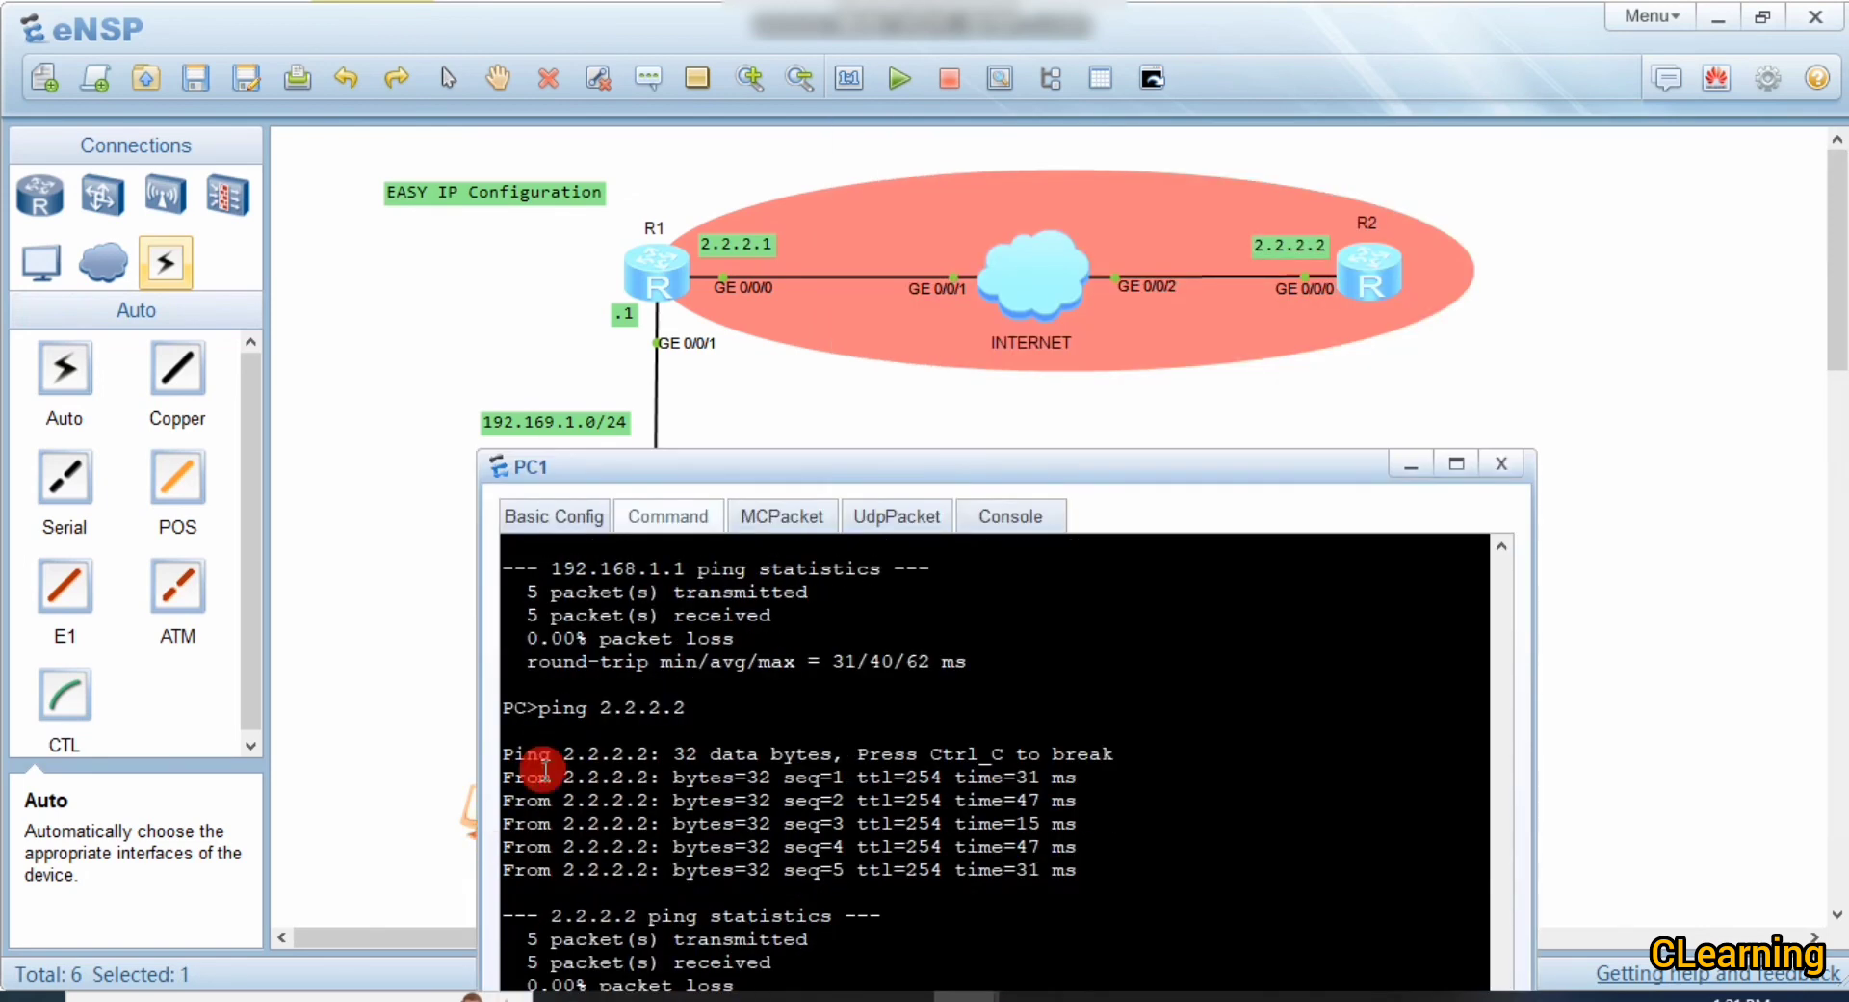
drag(811, 454, 884, 275)
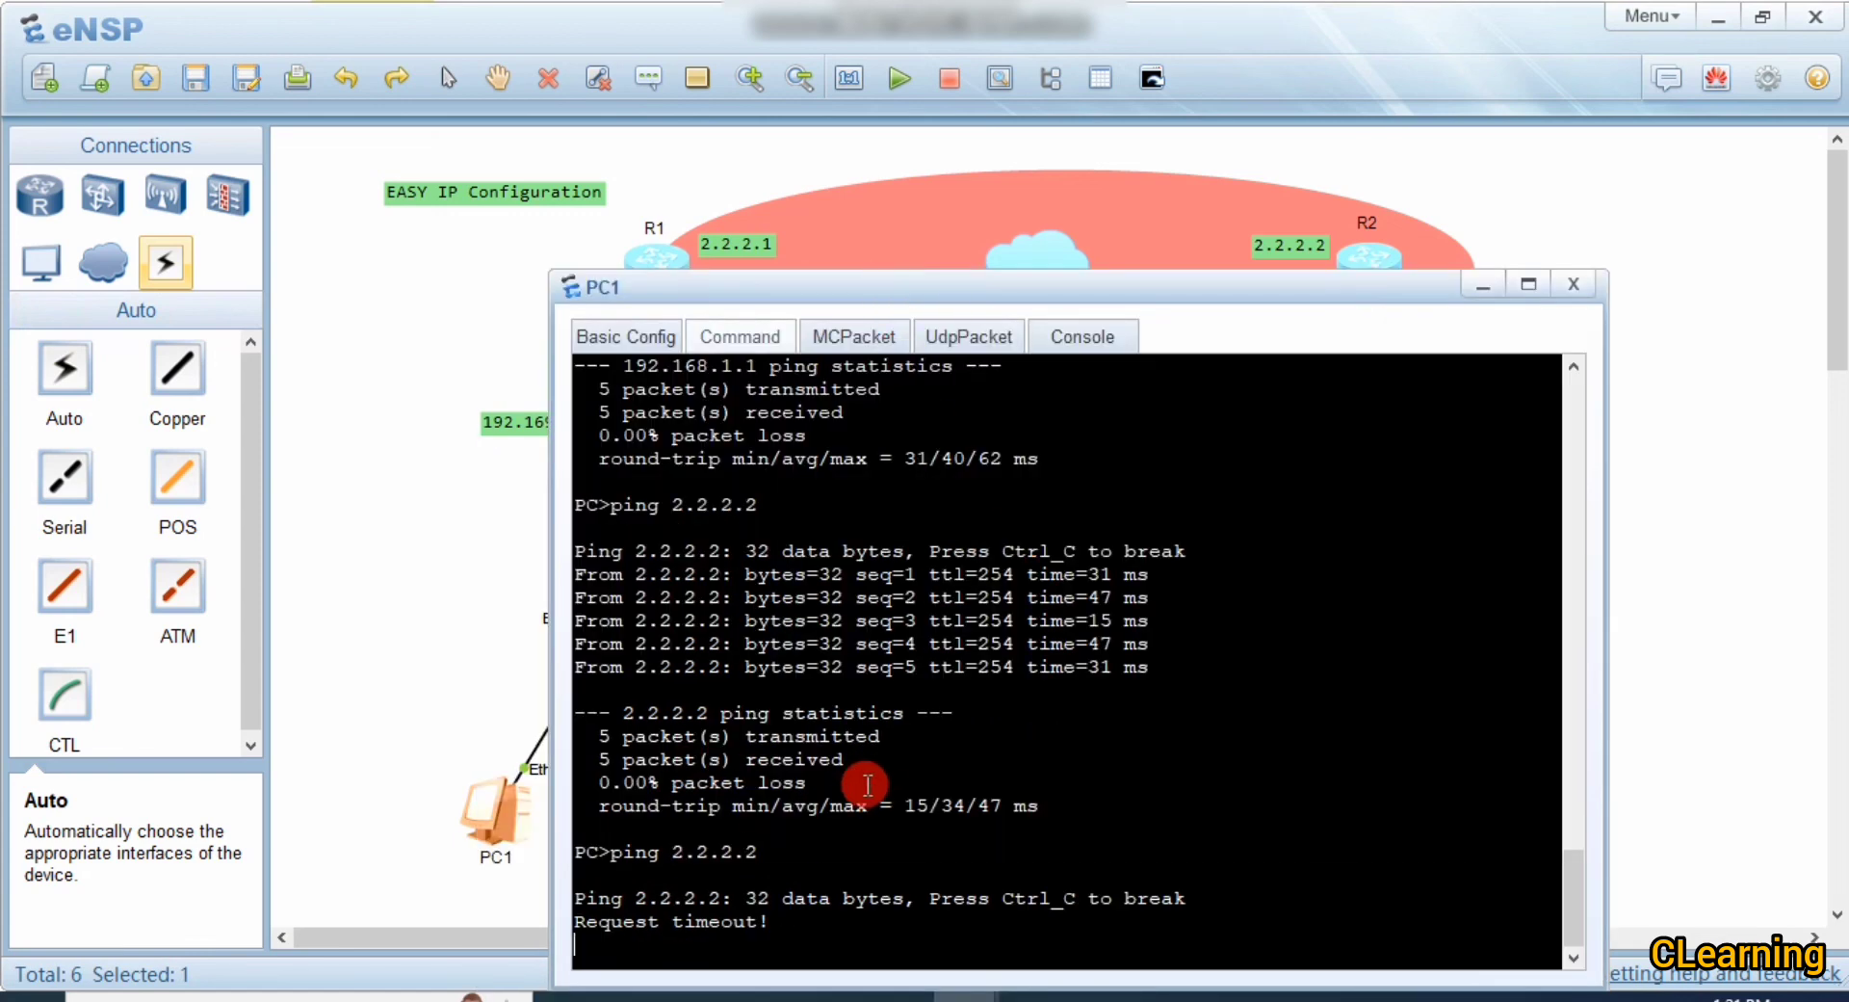
click(455, 570)
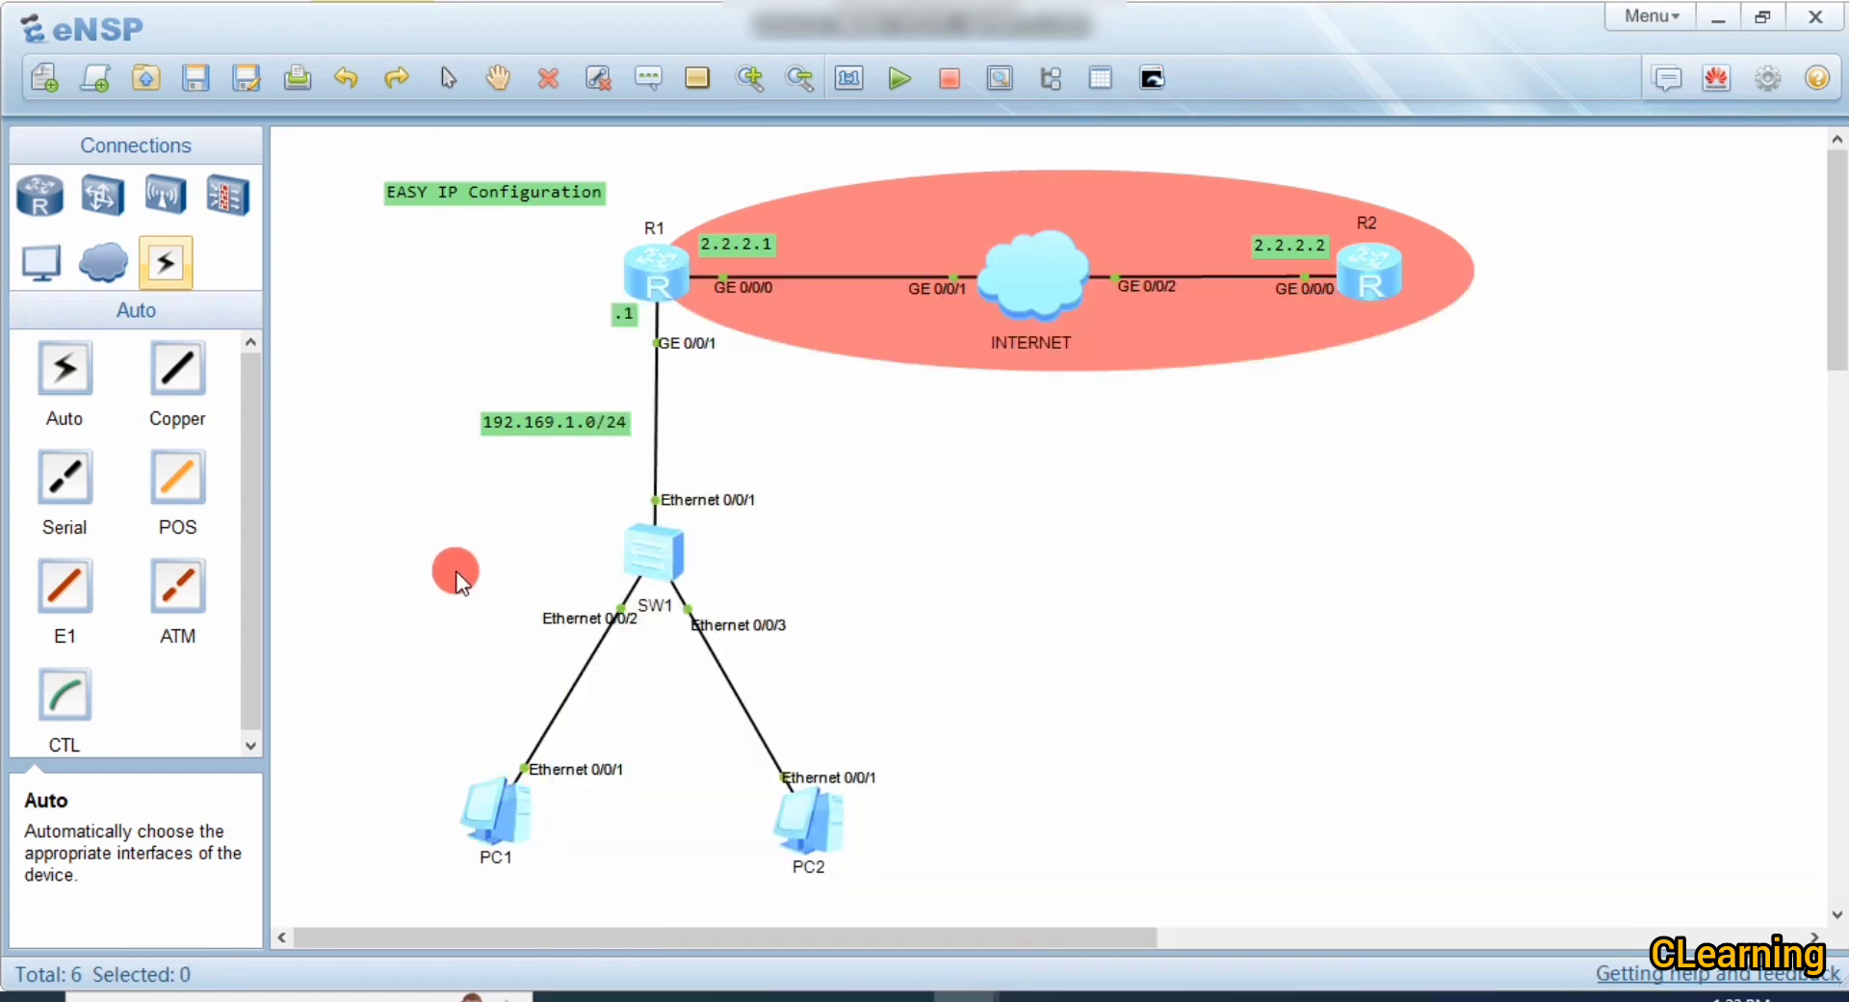
Step: Repeat the ping to 2.2.2.2 from PC1's command line
double_click(516, 814)
drag(941, 283, 1002, 74)
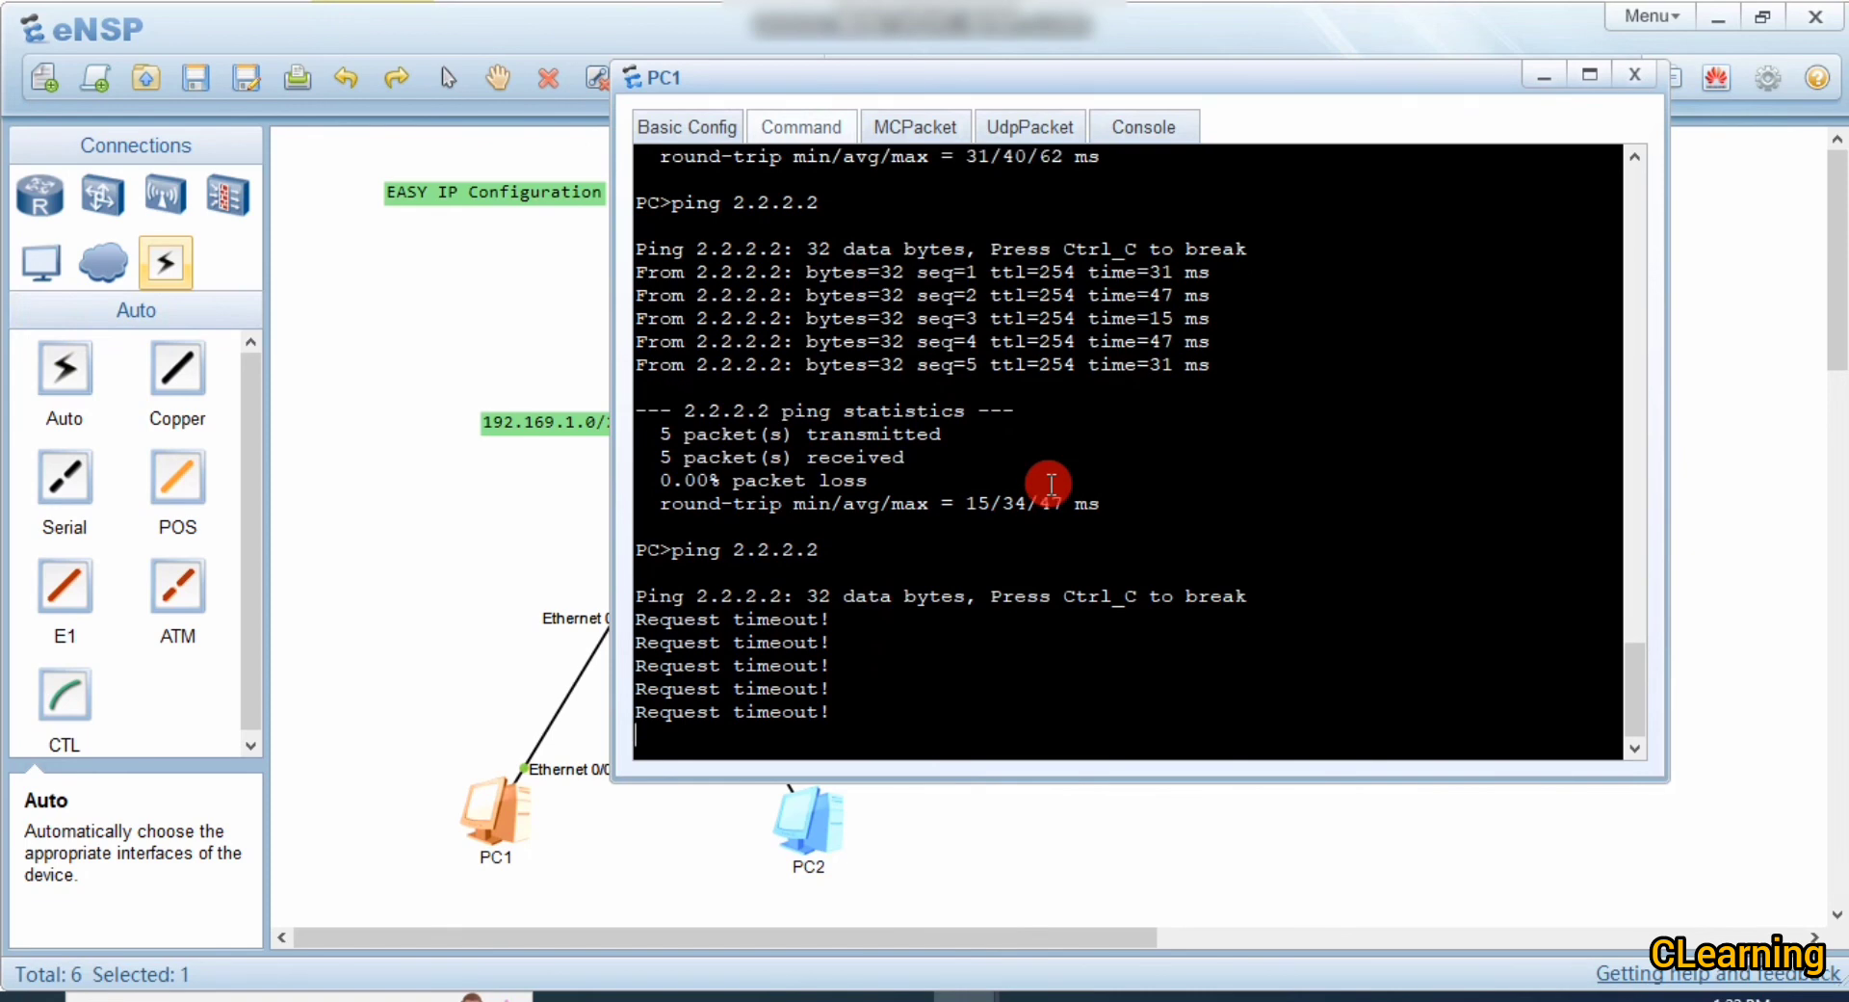
key(Up)
key(Return)
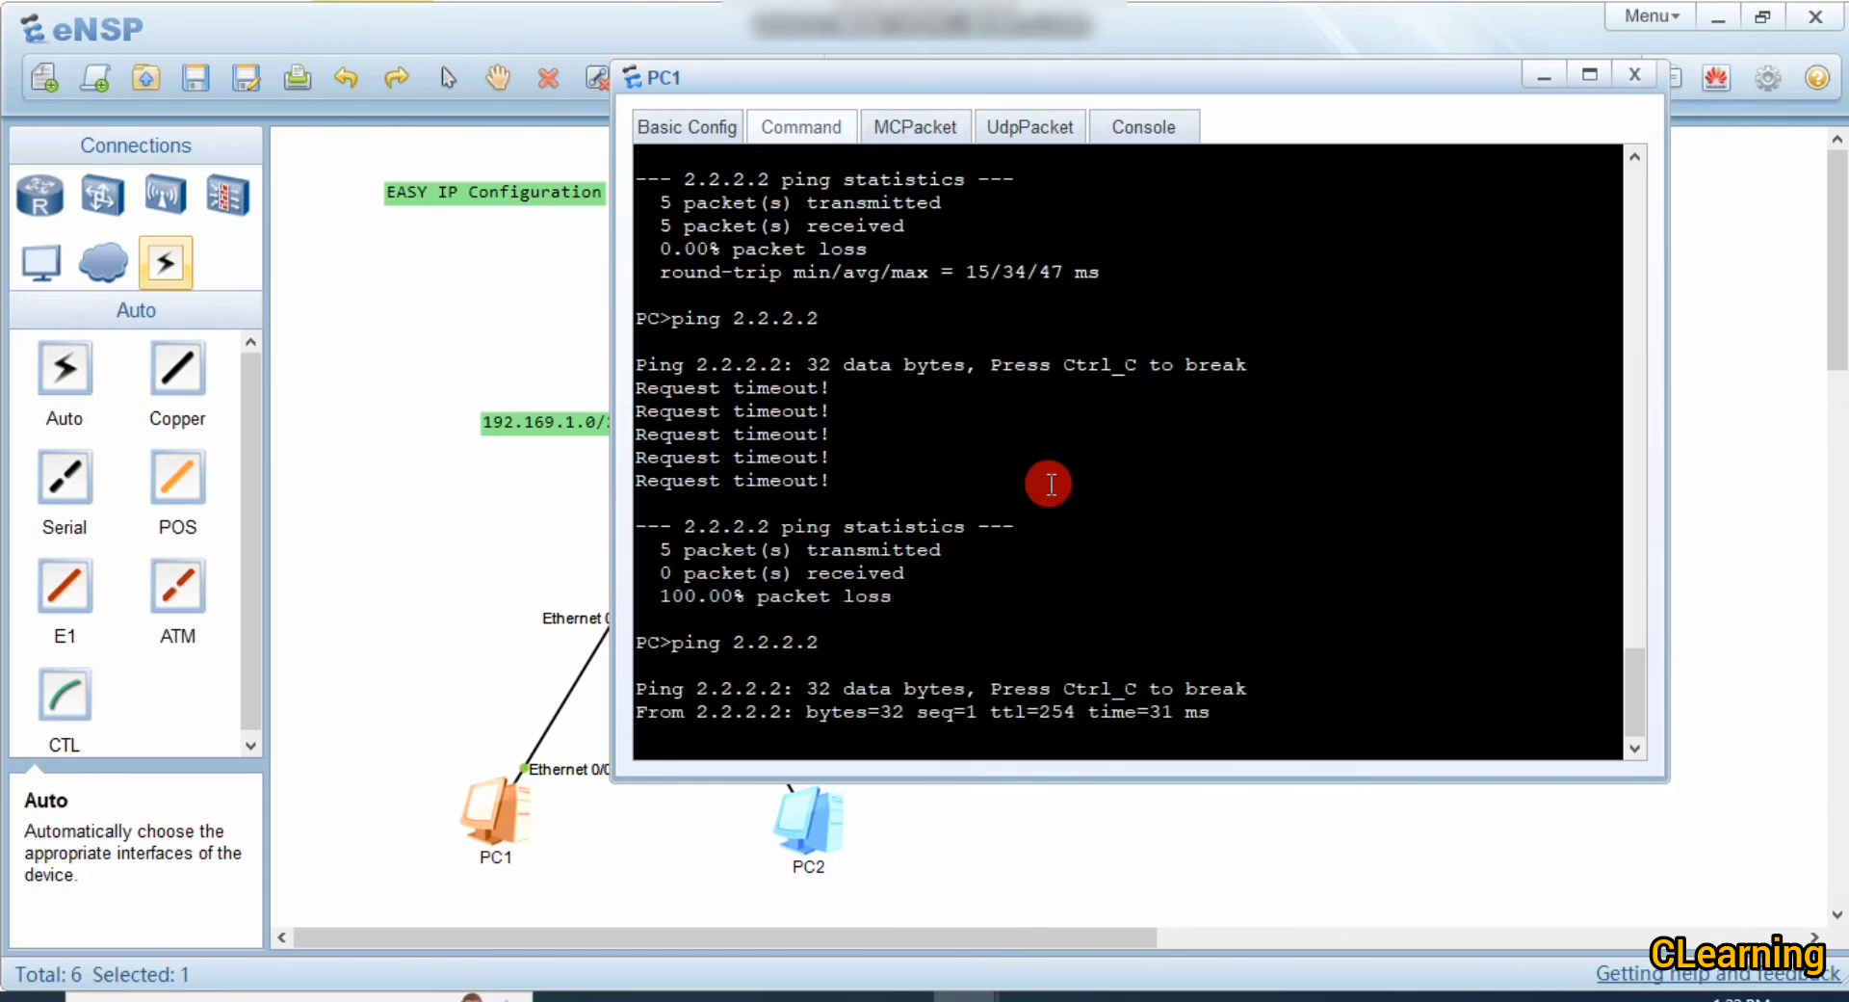
click(1739, 500)
Step: Repeat the ping to 2.2.2.2 from PC2's command line while PC1's ping is running
double_click(836, 836)
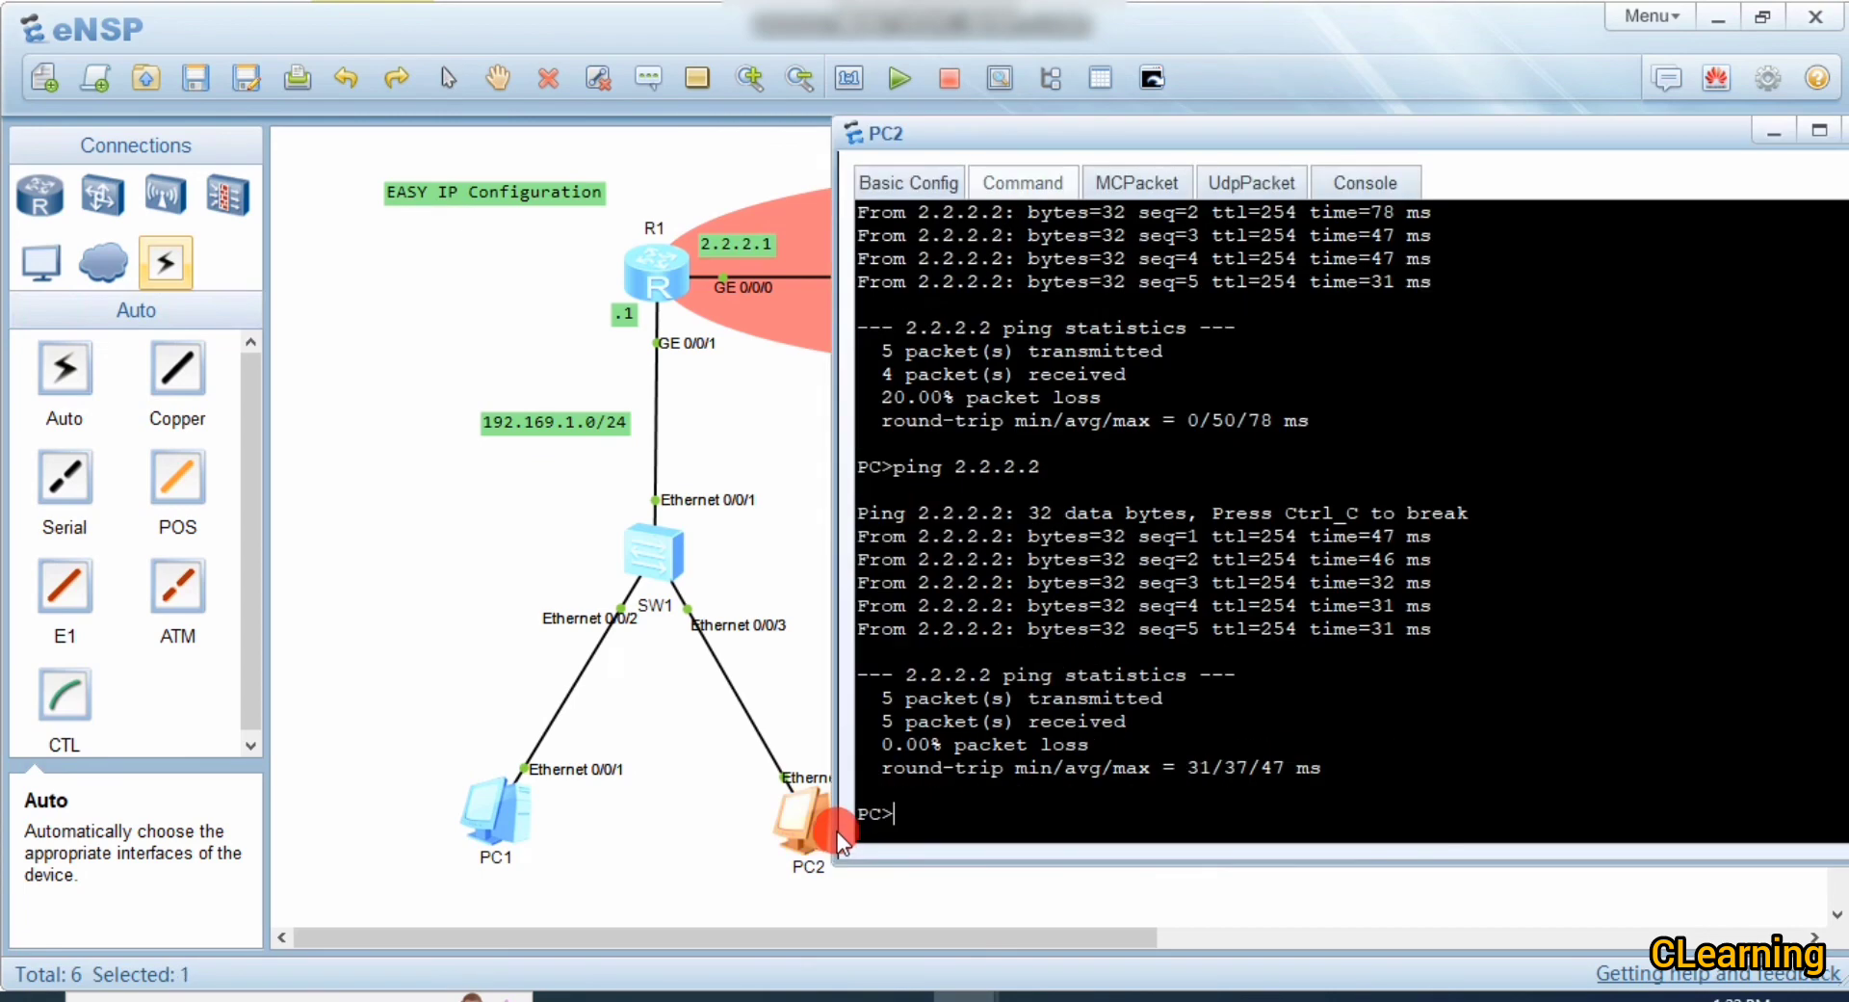
key(Up)
key(Return)
double_click(529, 806)
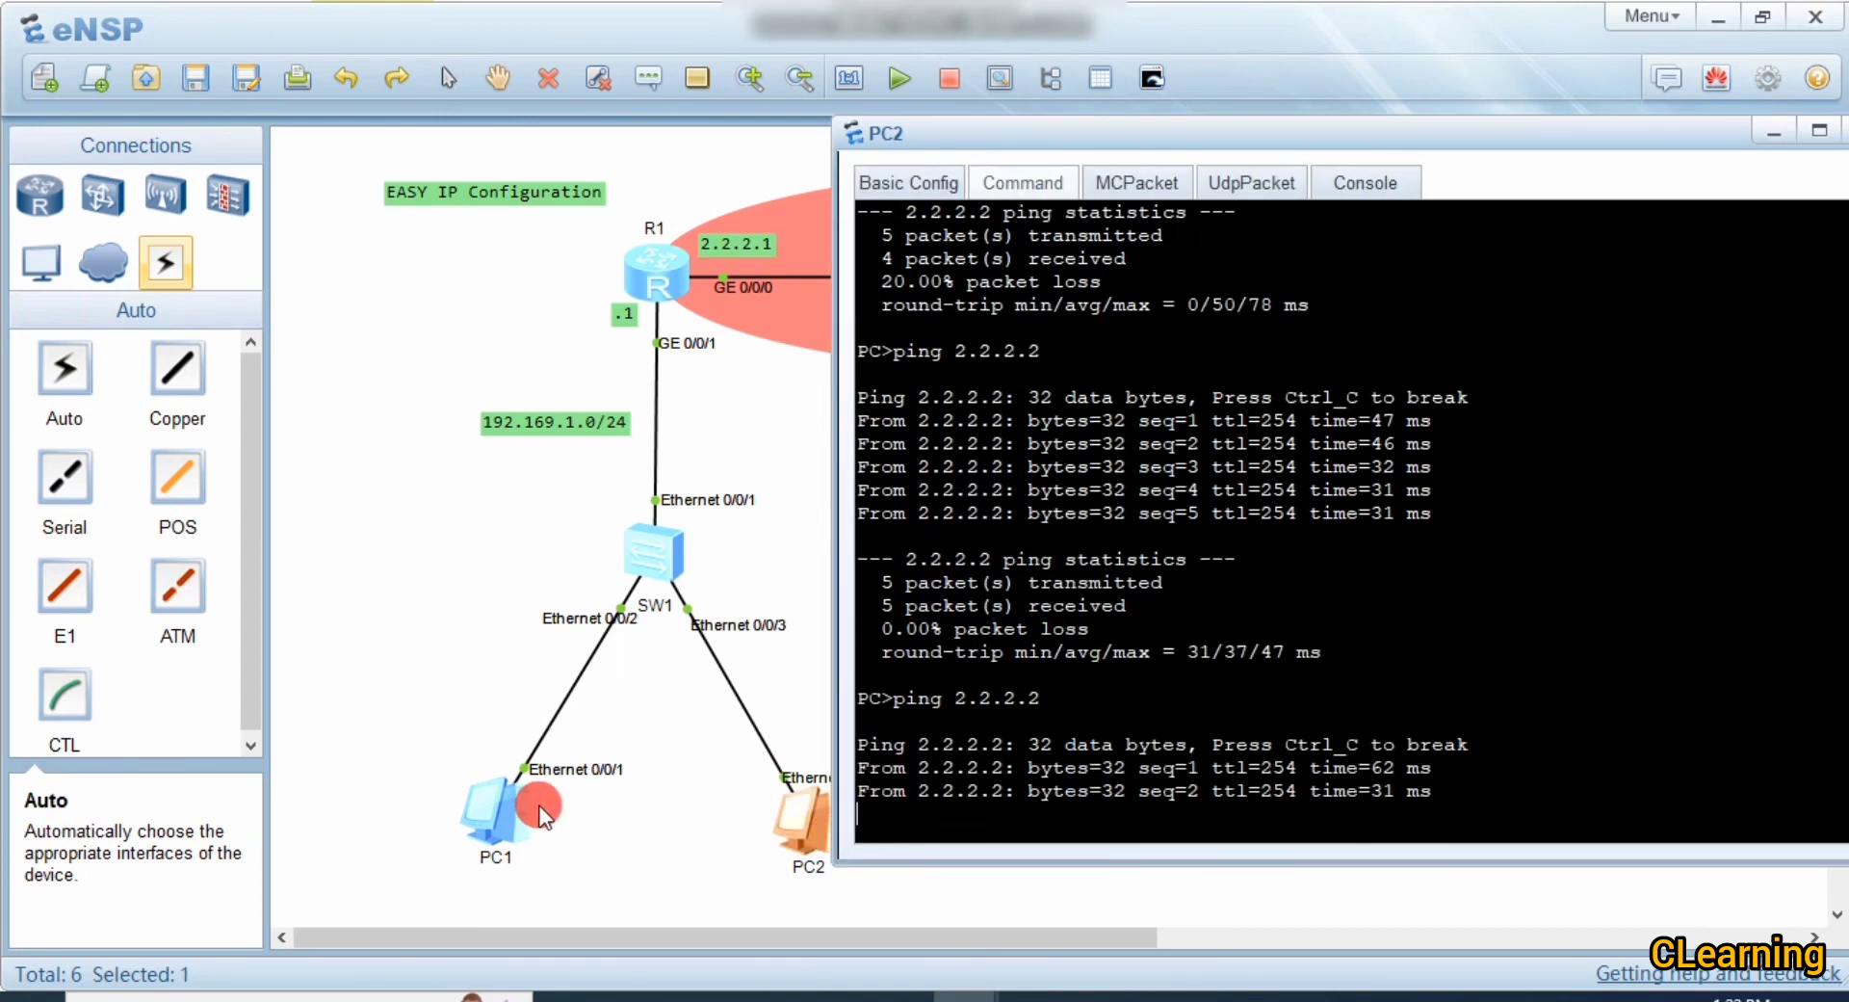
click(1082, 869)
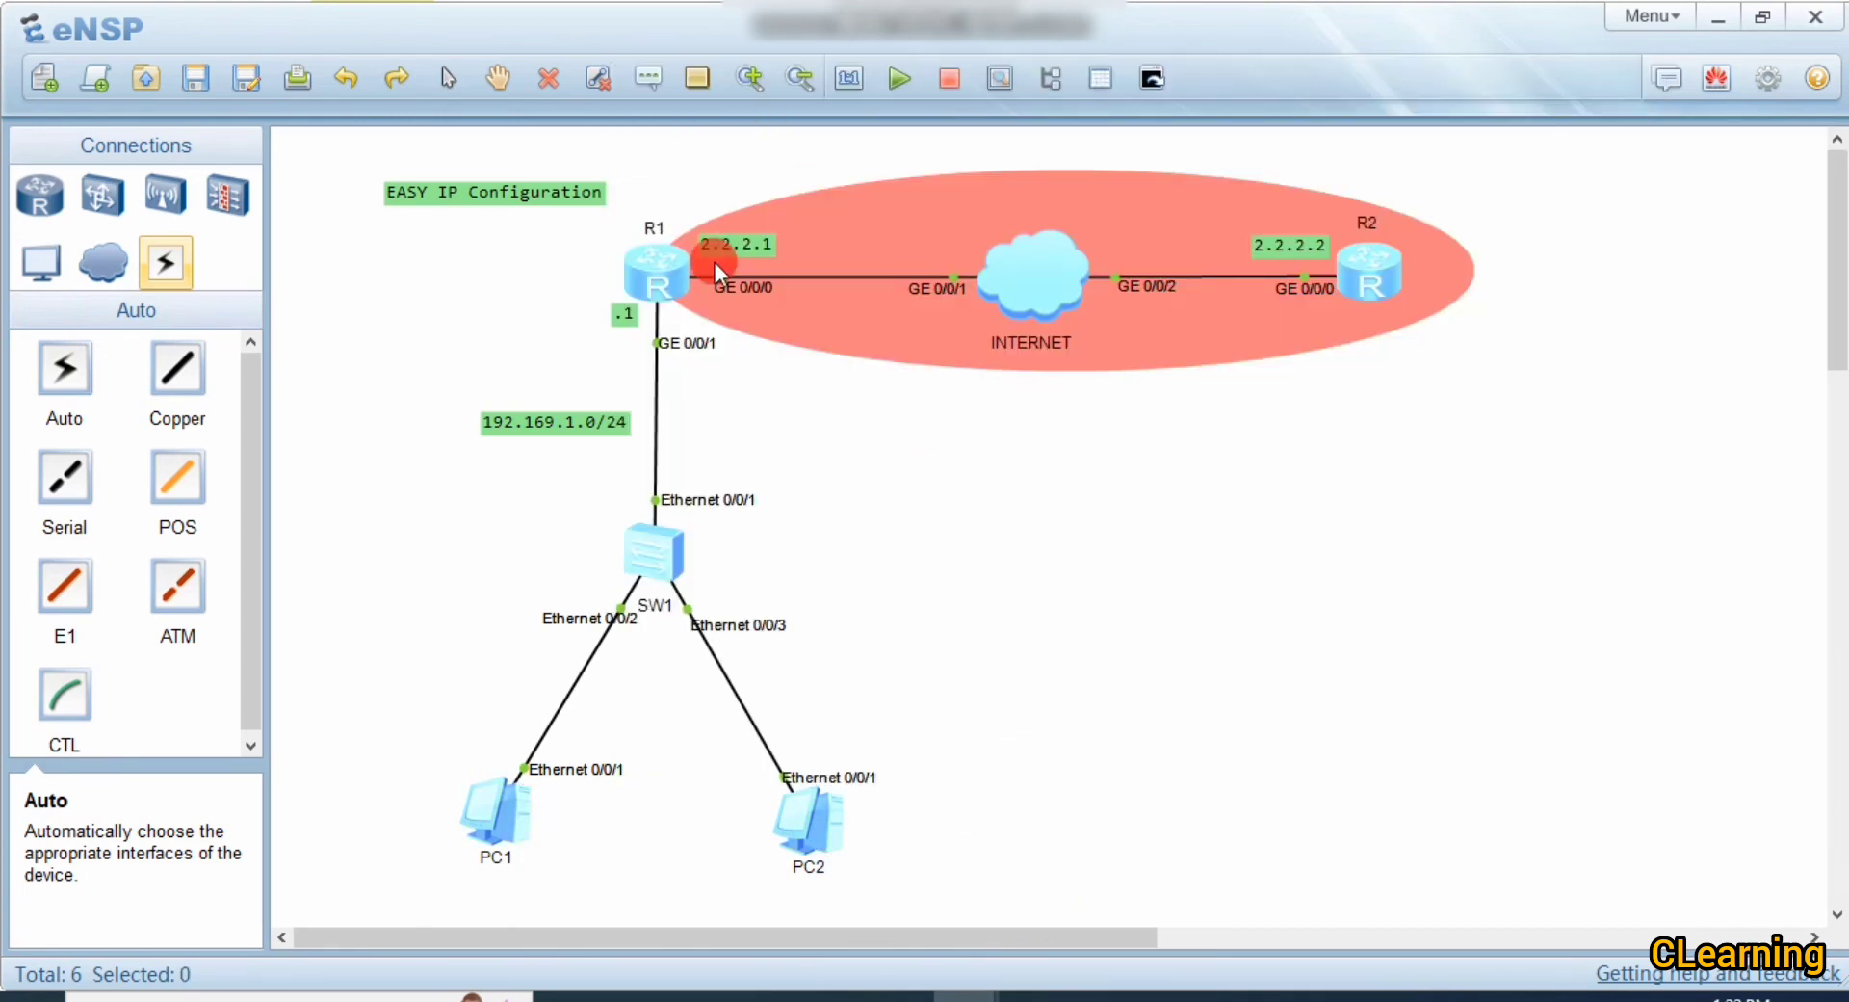
Step: List the current NAT sessions on R1 with display nat session al
double_click(661, 269)
click(1044, 482)
key(Up)
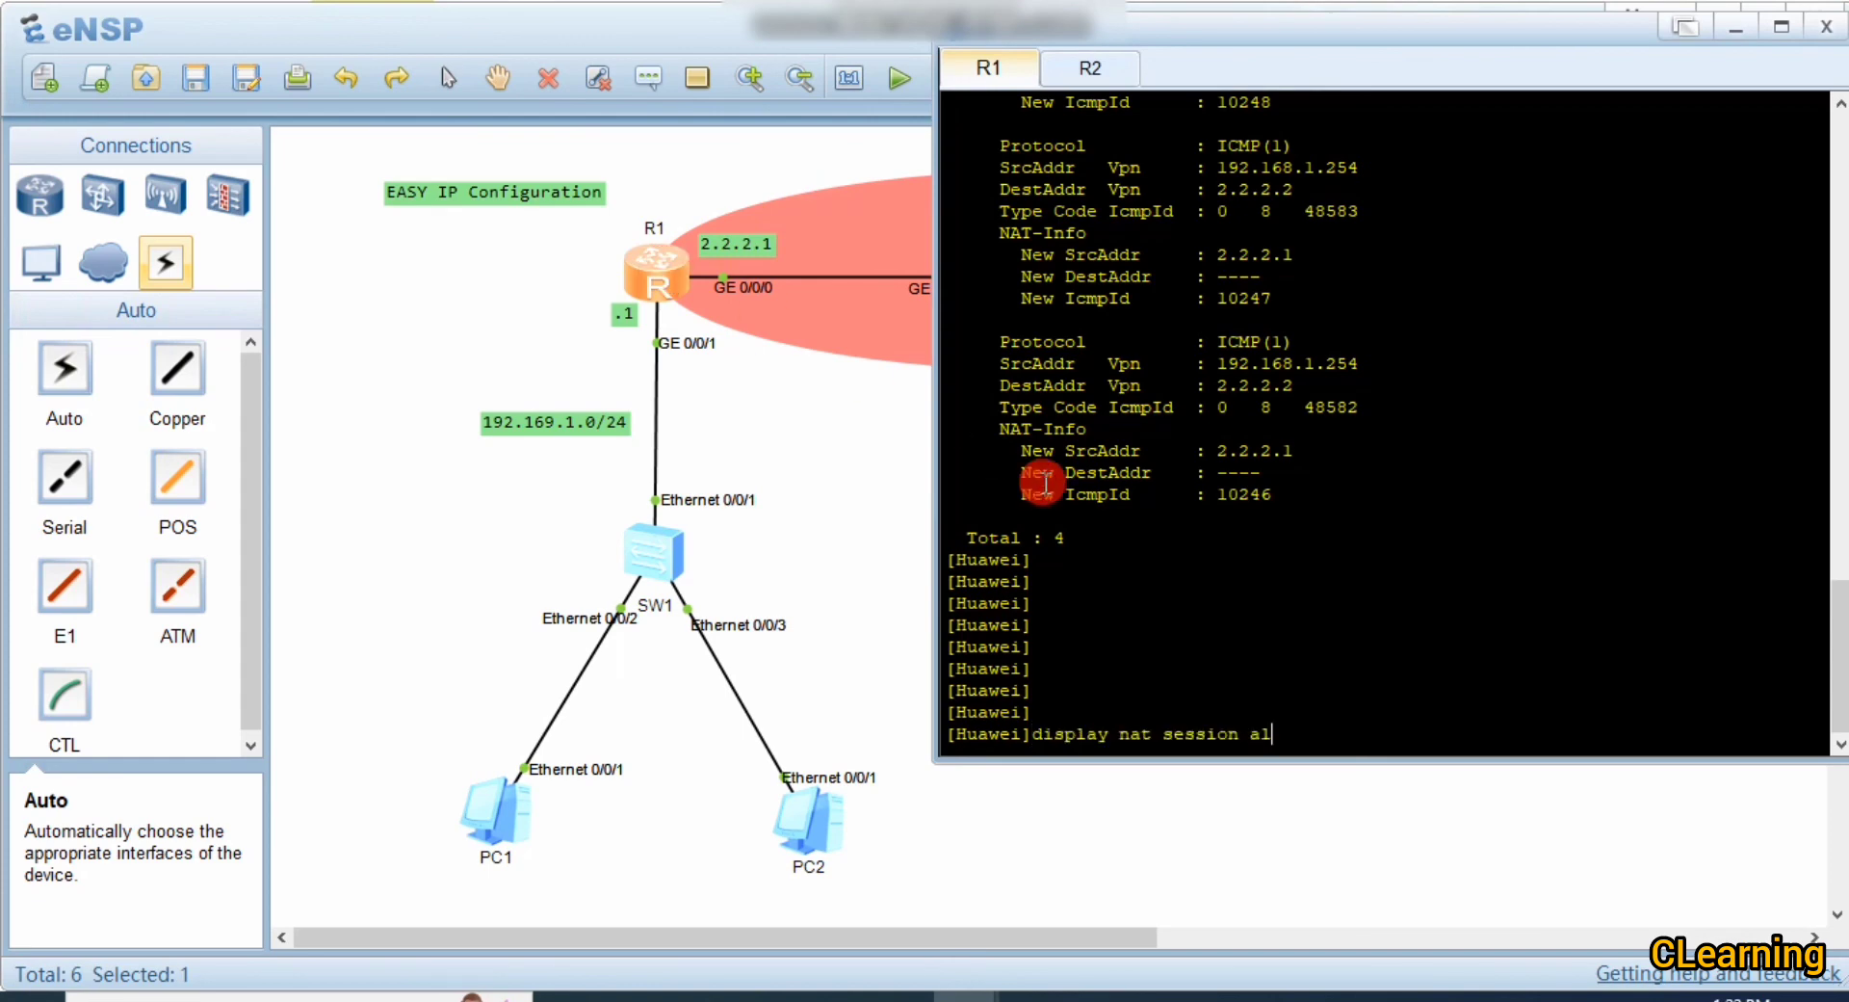
key(Return)
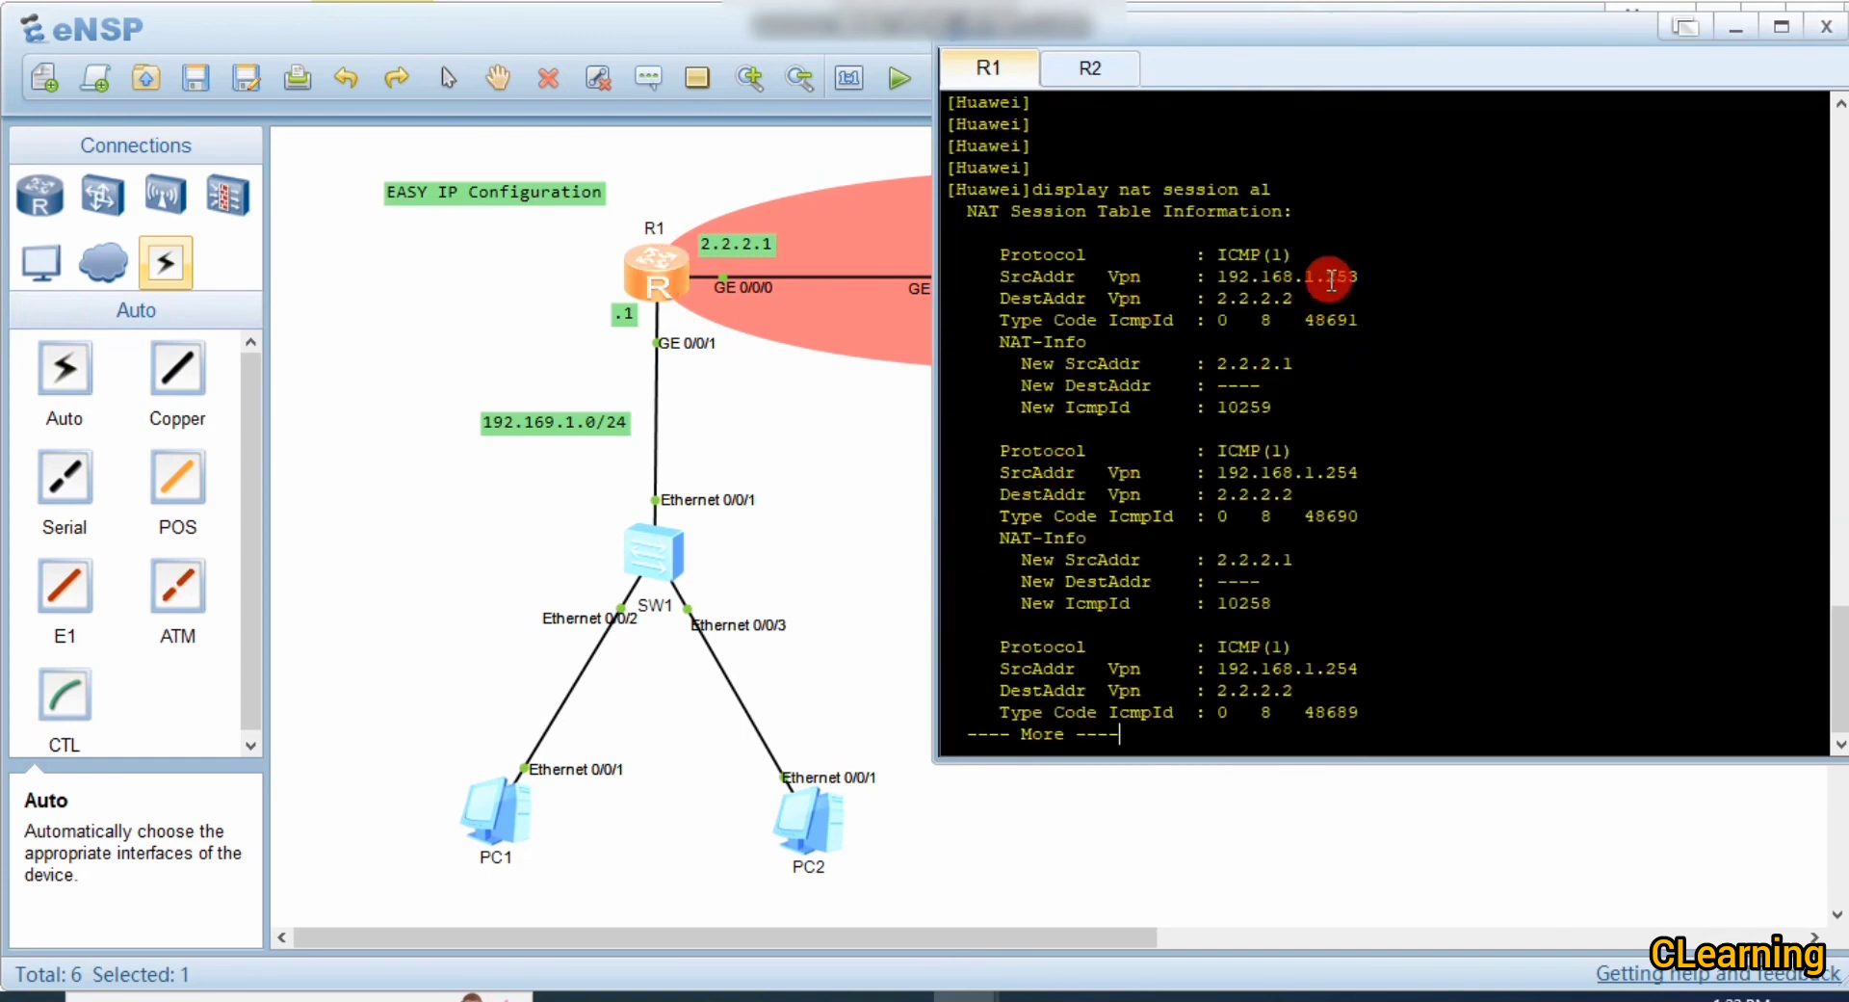
Step: Examine the first session's source, destination and translated source addresses, and compare its new ICMP ID with the second session's
drag(1327, 277, 1380, 270)
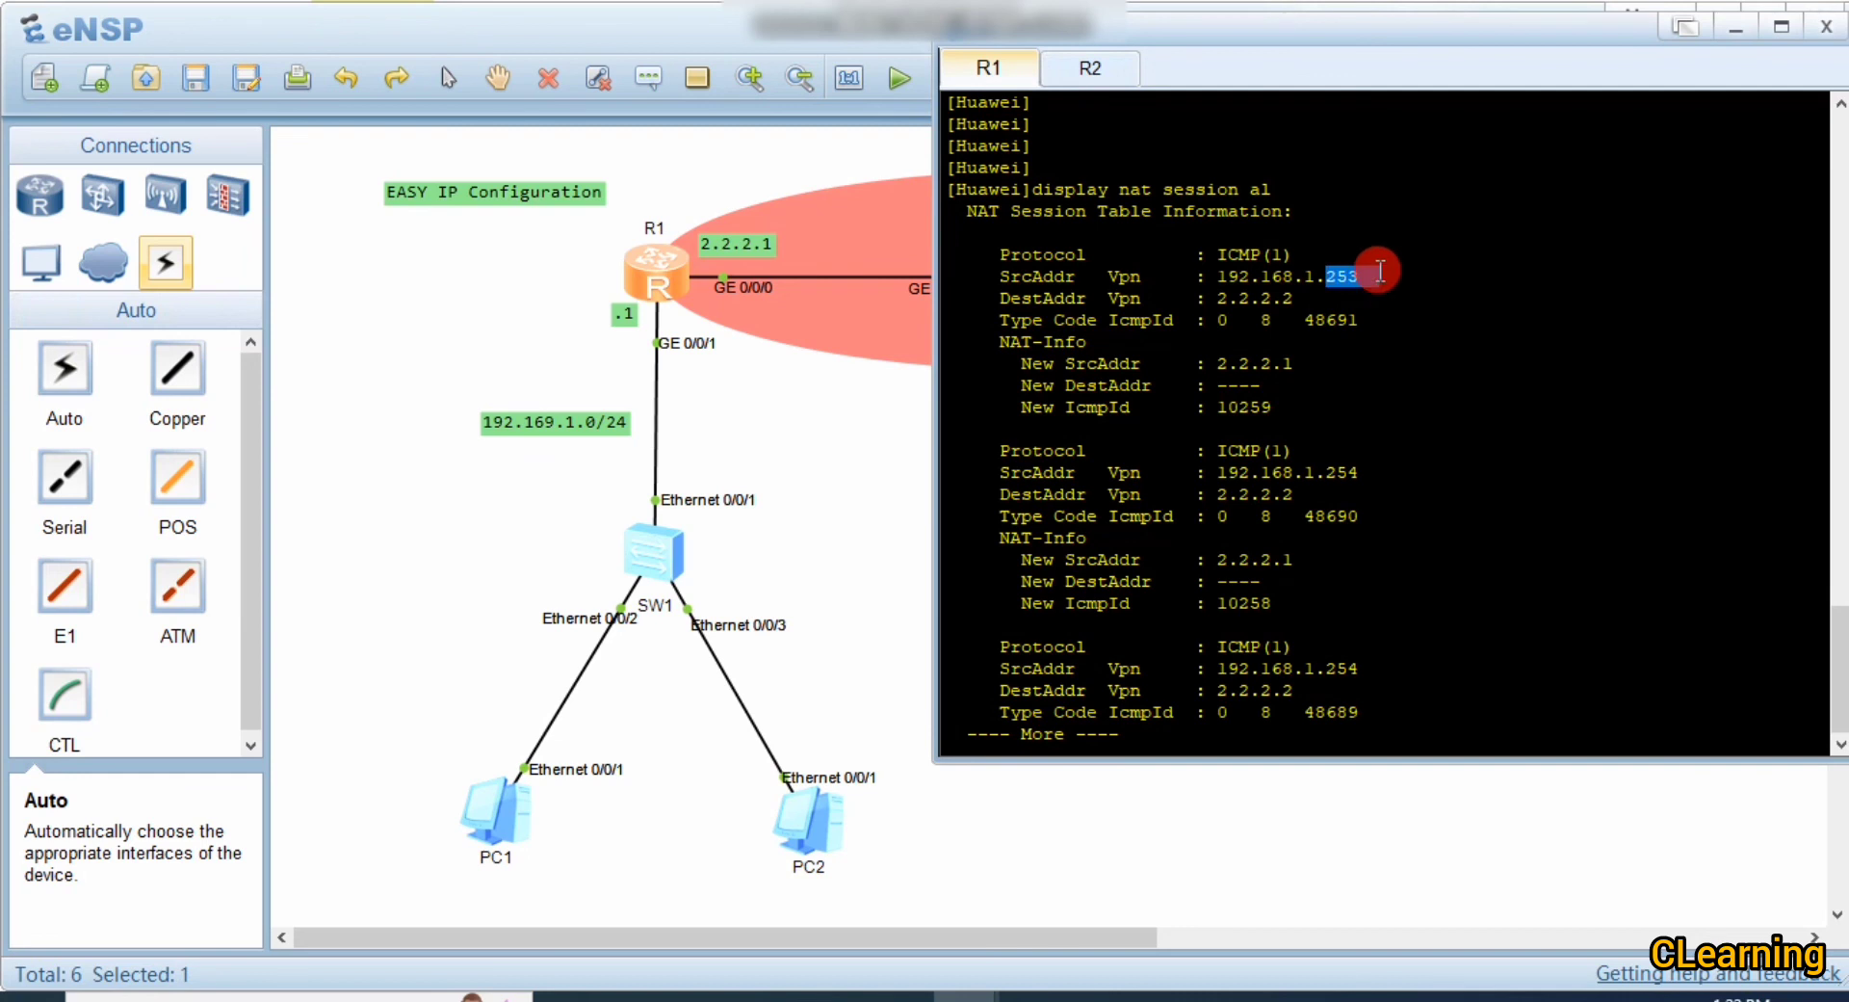
drag(1216, 299, 1340, 296)
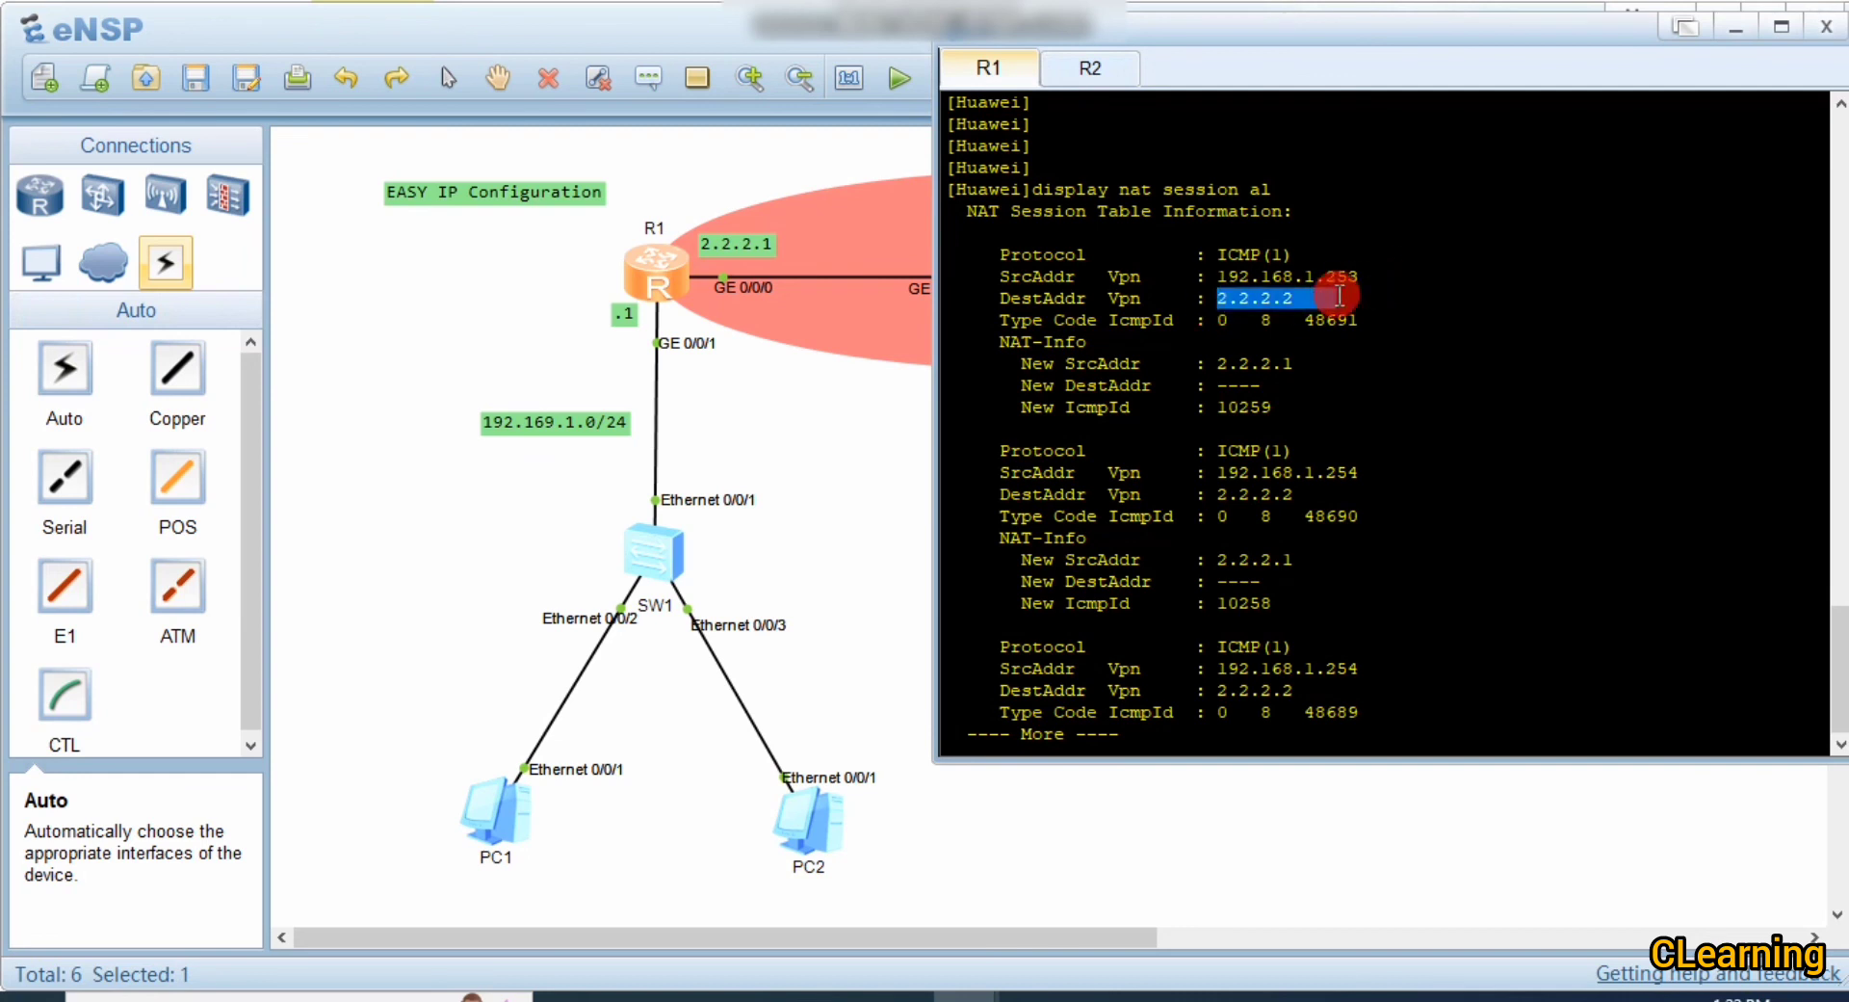
drag(1217, 363, 1372, 362)
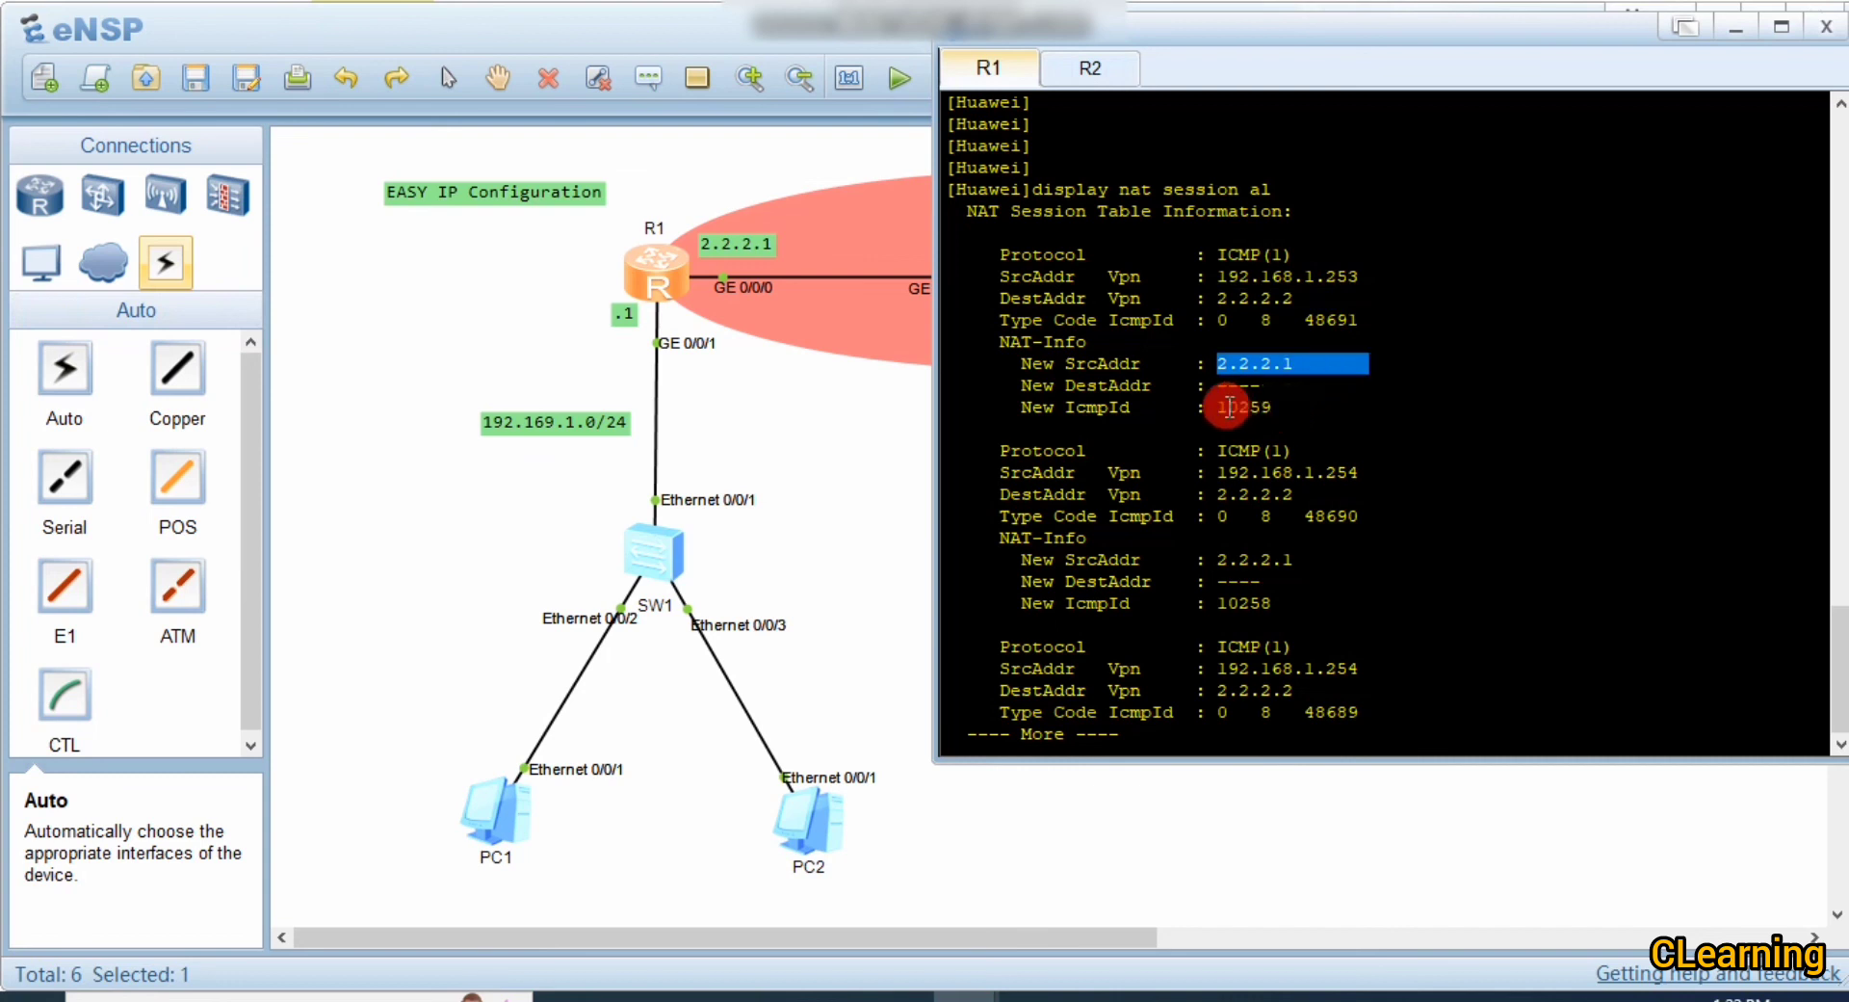
drag(1229, 406, 1318, 407)
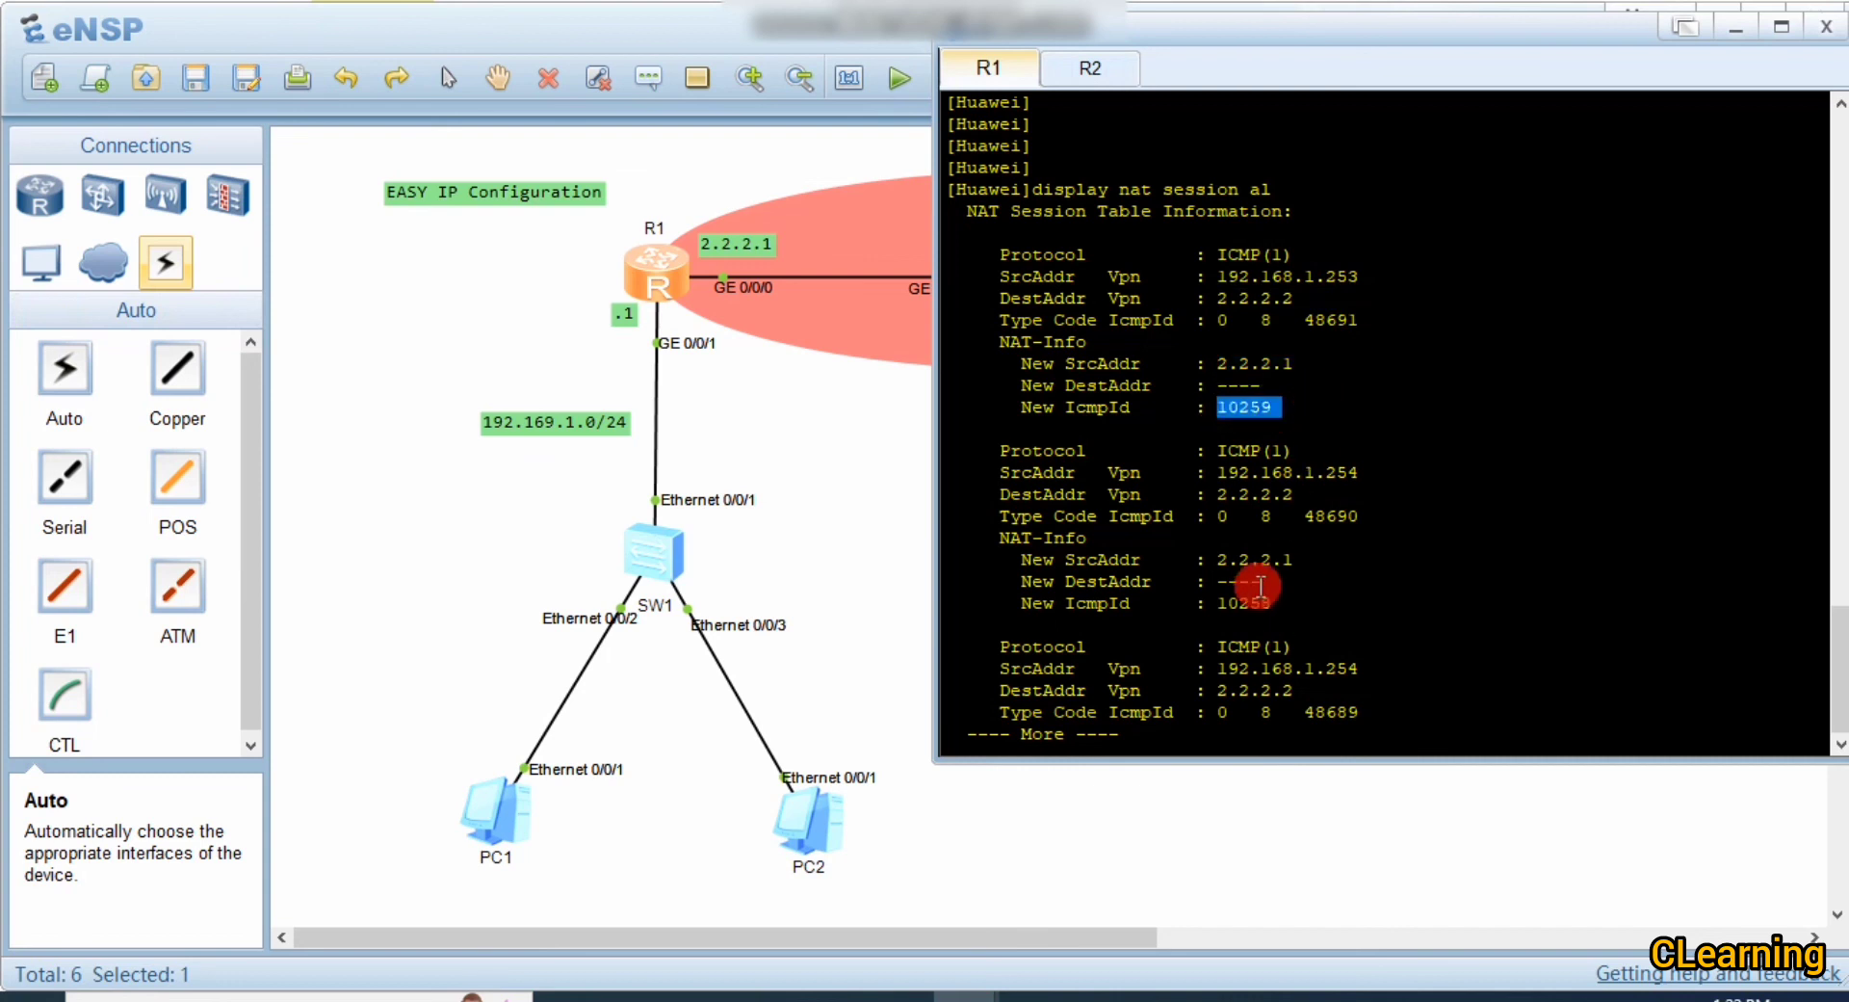
drag(1219, 603, 1283, 603)
click(1262, 411)
scroll(1343, 496, up, 1)
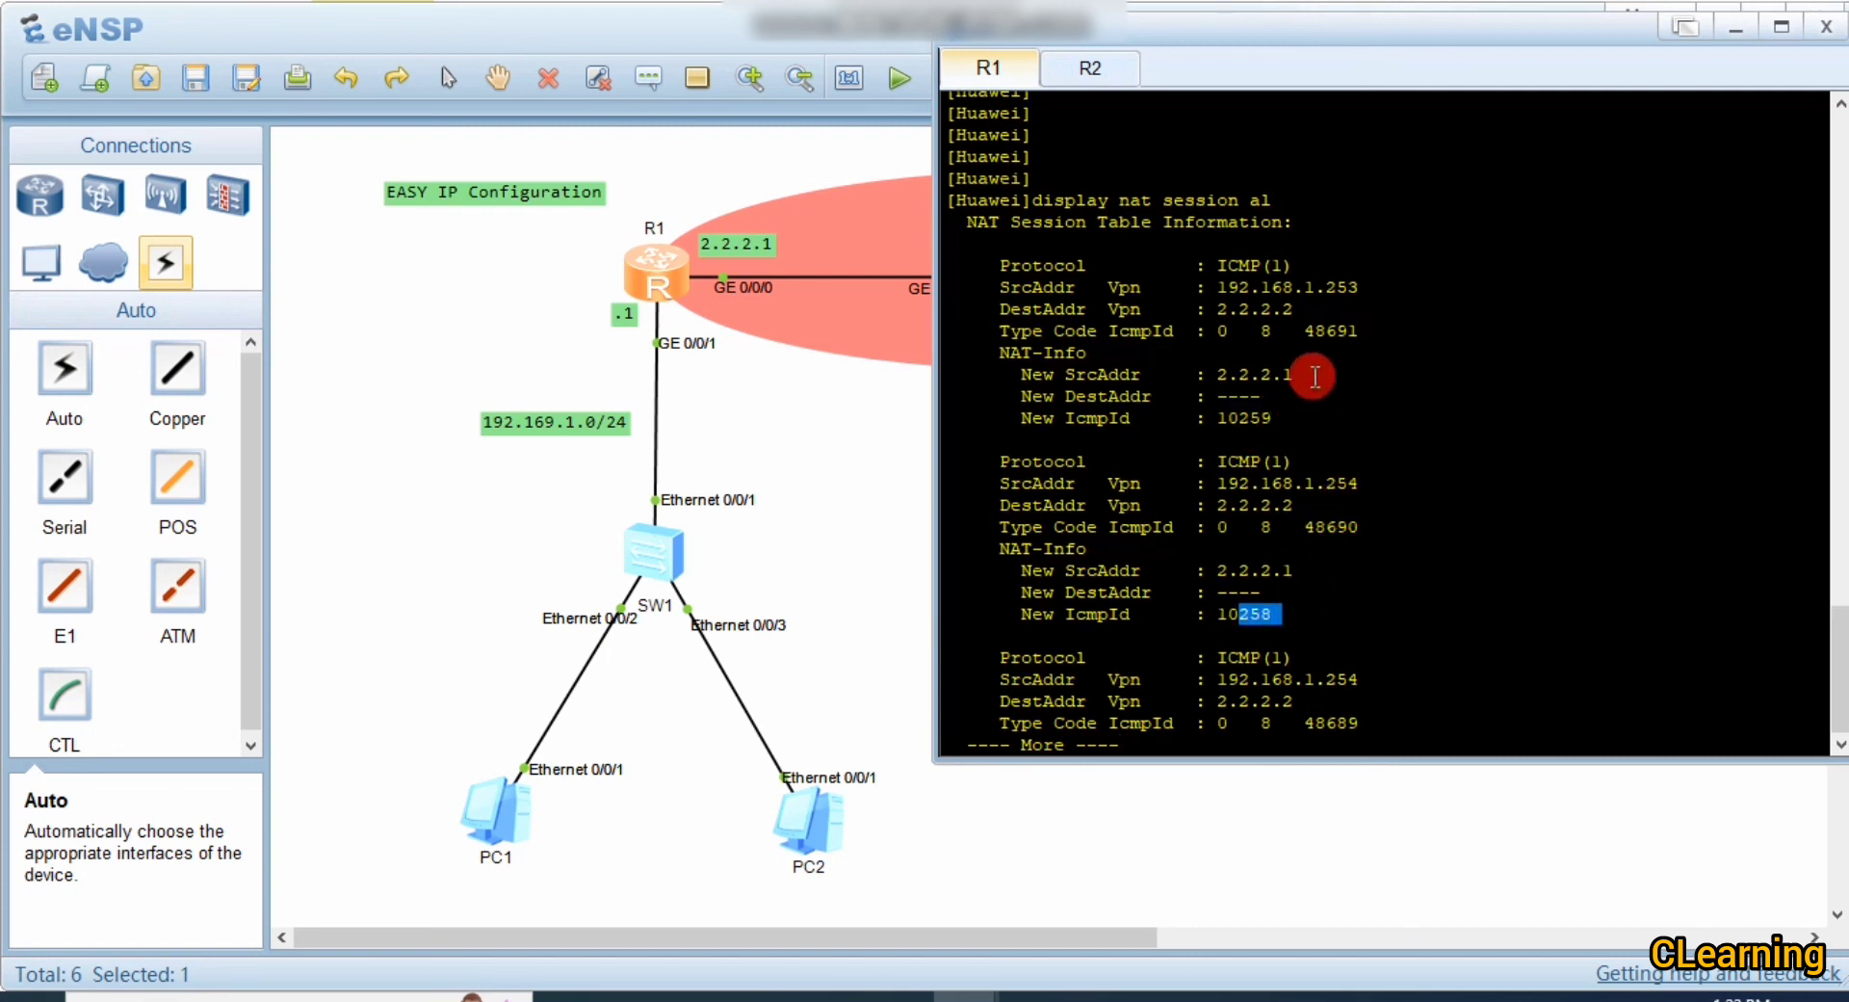
Step: Compare the original source addresses of the first and second NAT sessions, then return to the topology
drag(1331, 287, 1379, 285)
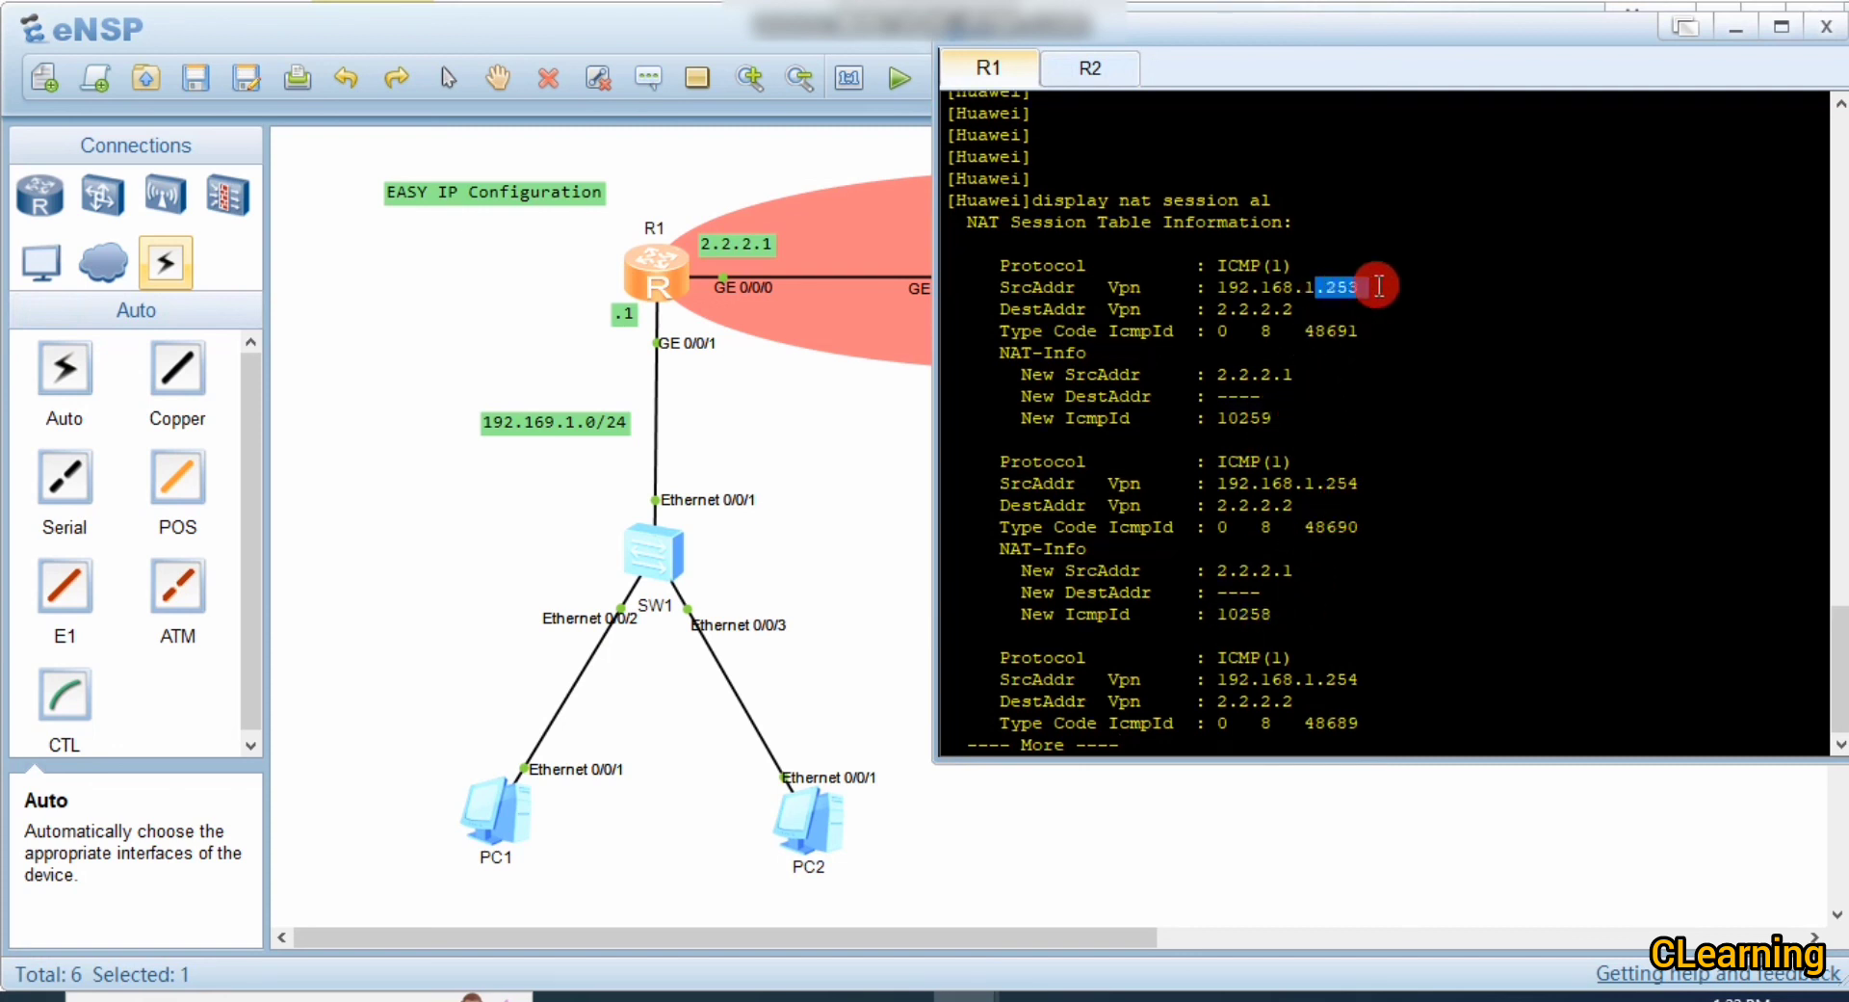
drag(1207, 287, 1378, 288)
drag(1215, 482, 1402, 483)
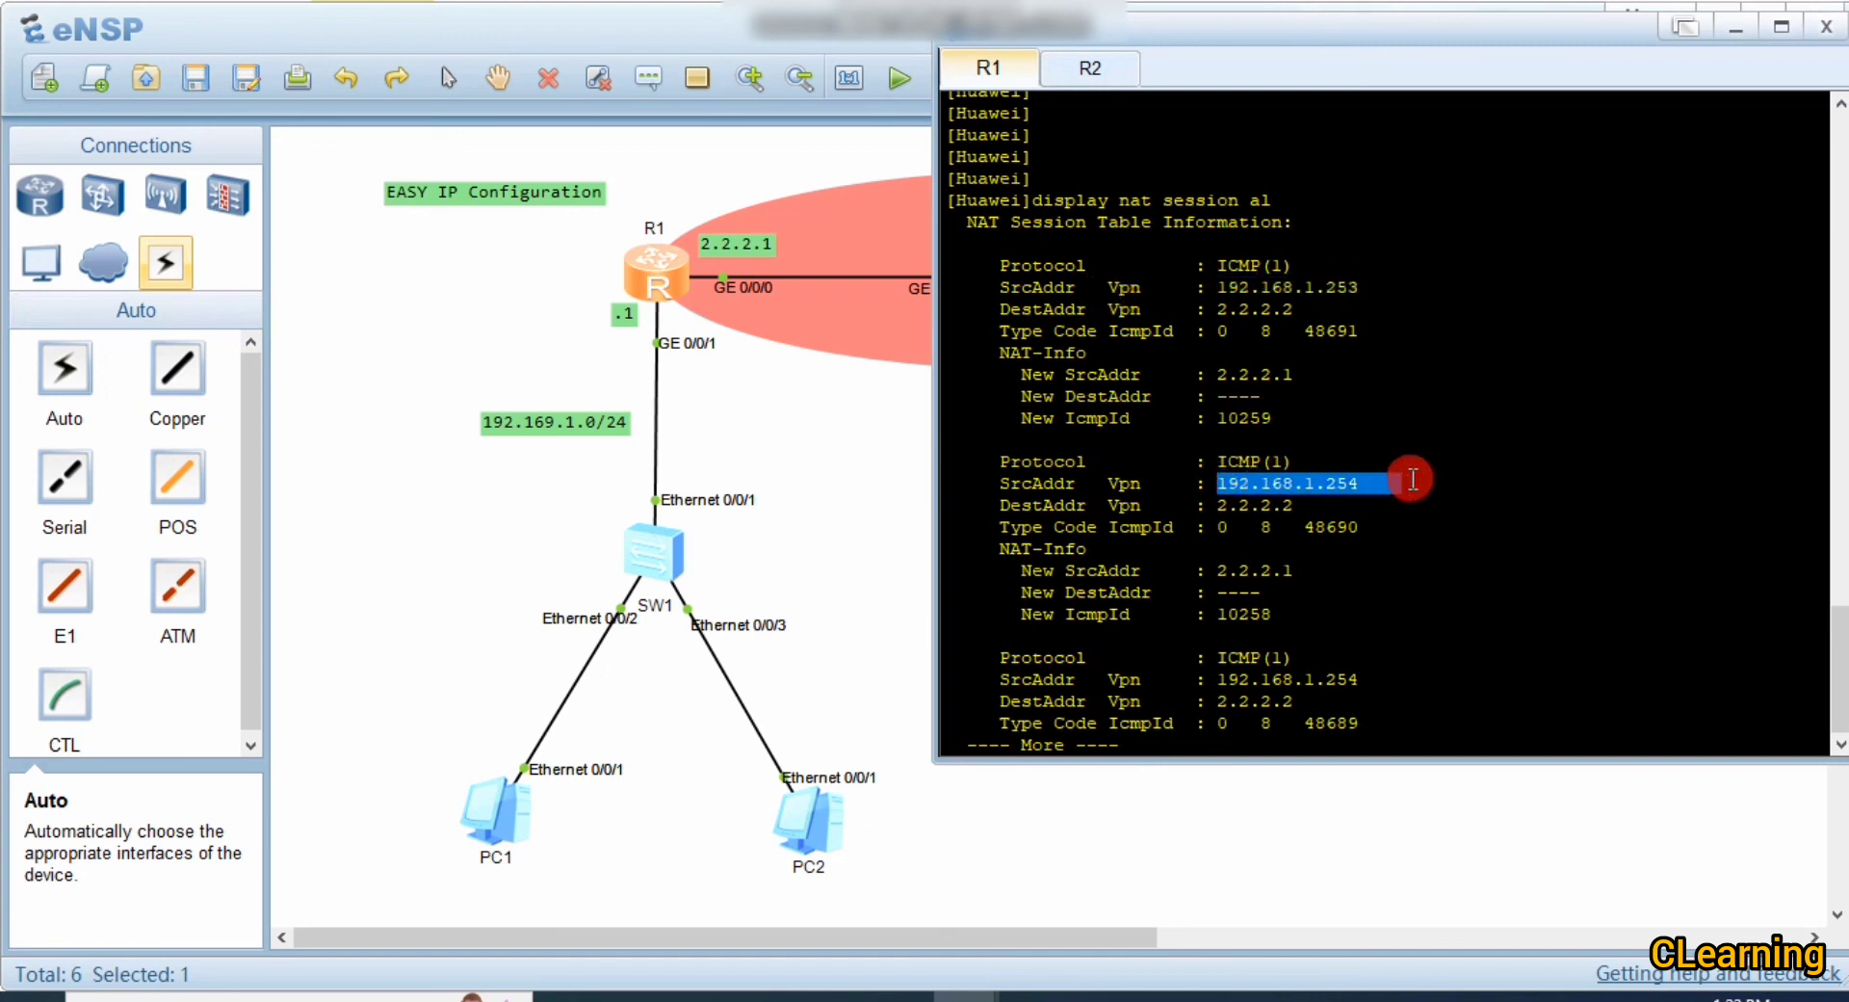
drag(1383, 287, 1186, 287)
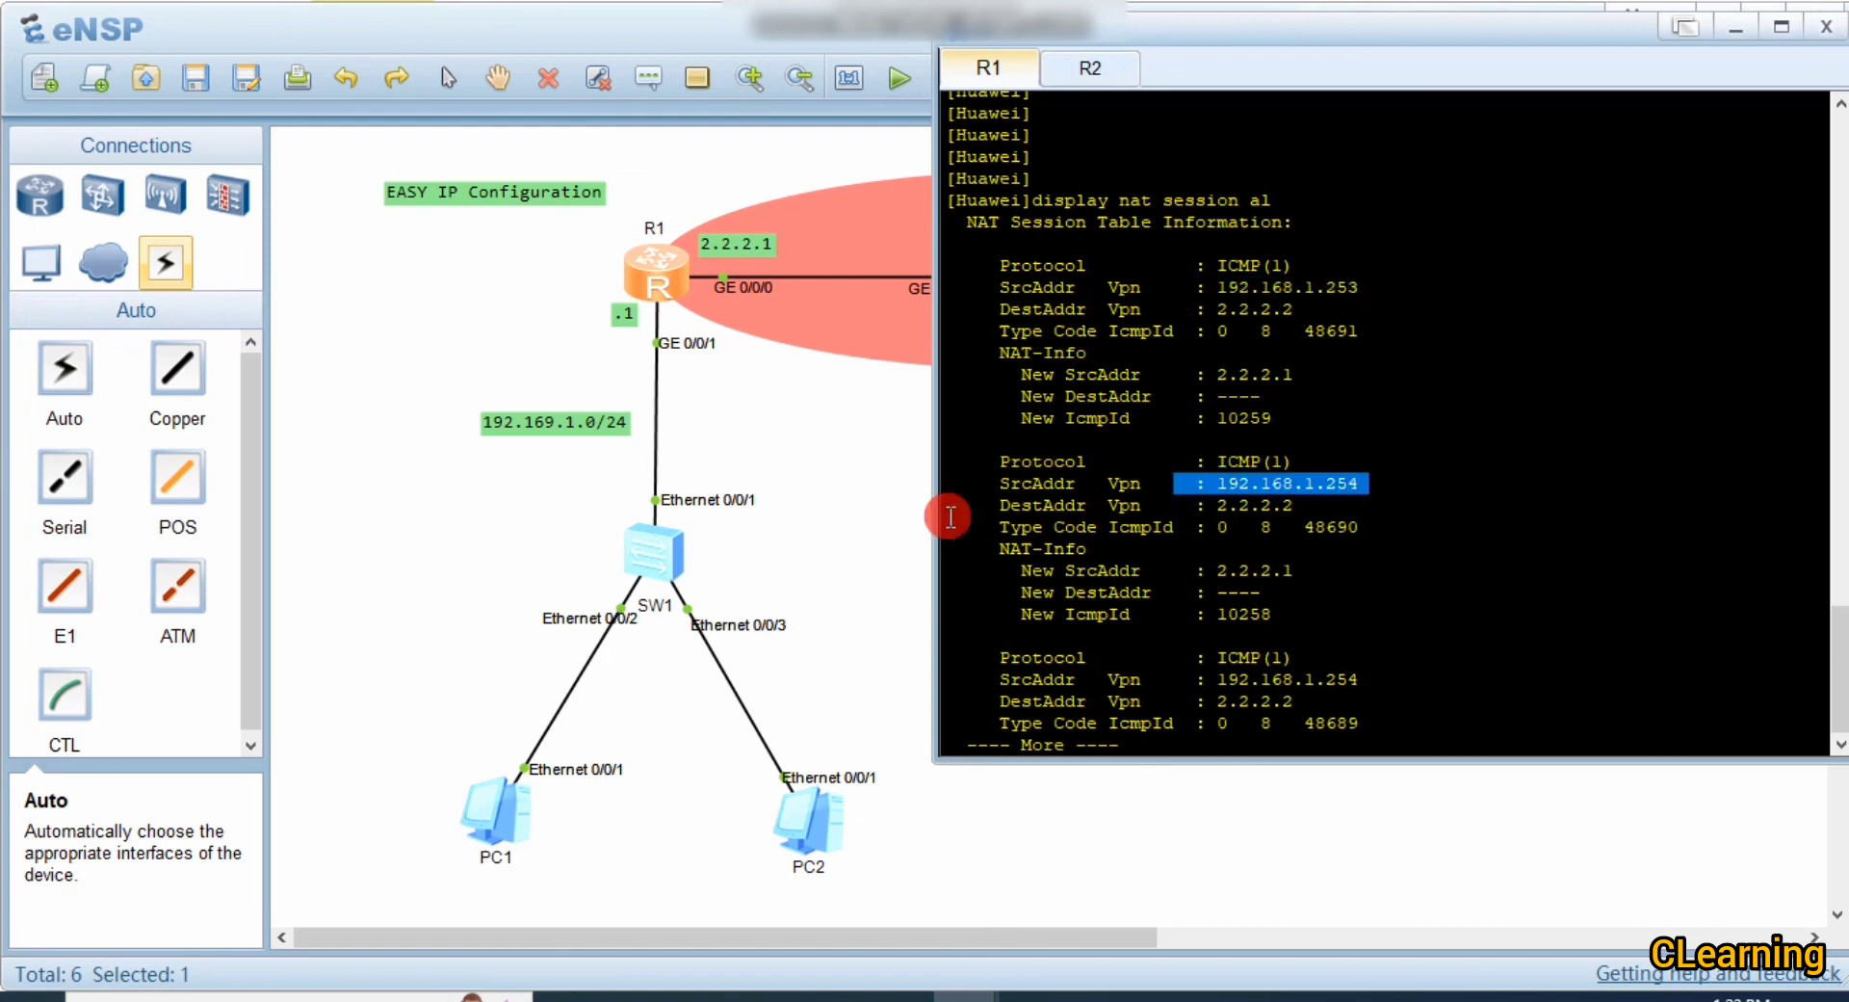
click(899, 507)
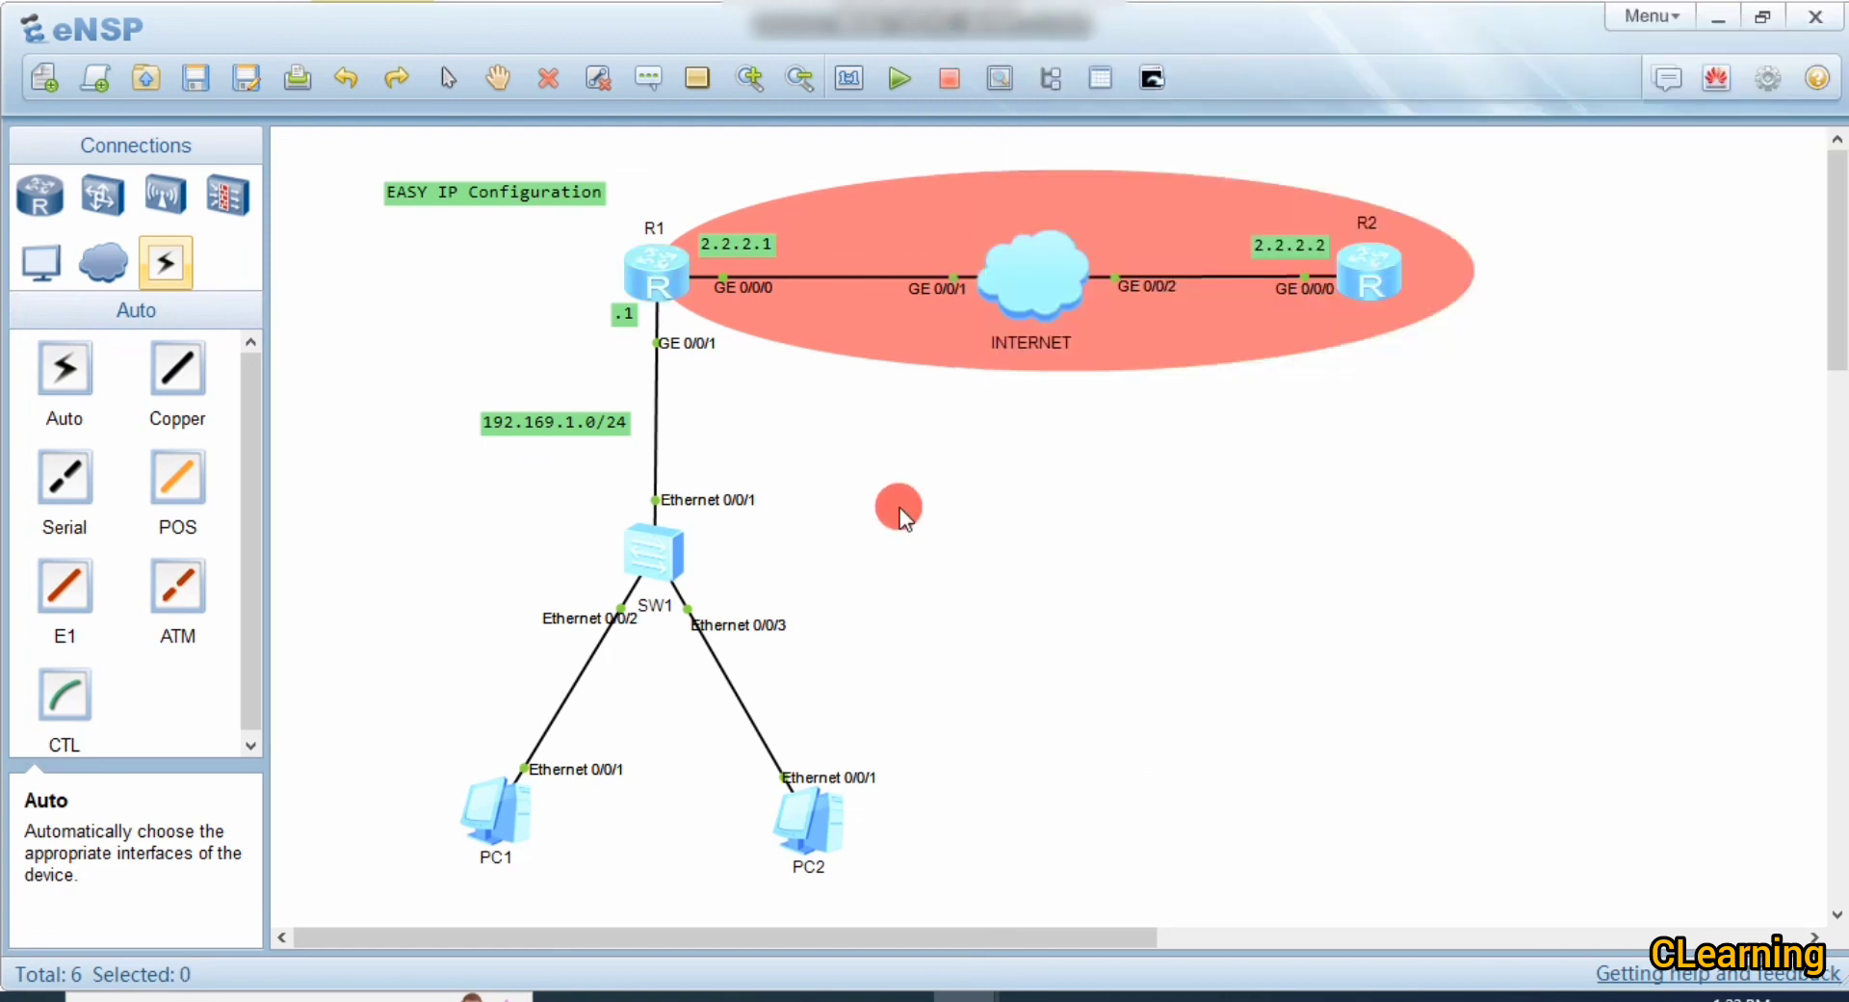